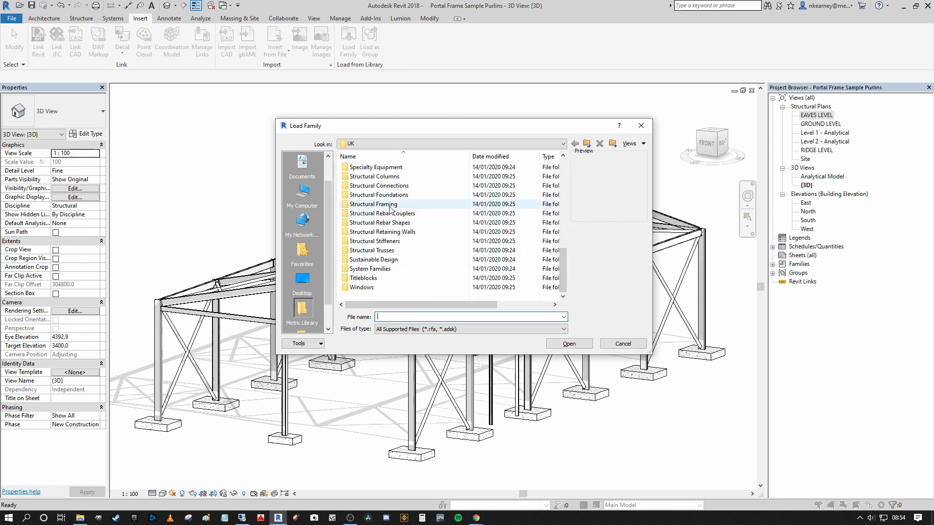
# Step: Load the Light Gauge-Kingspan Multibeam Purlins family from the Light Gauge Steel structural framing library with type M205065150
pyautogui.doubleClick(394, 205)
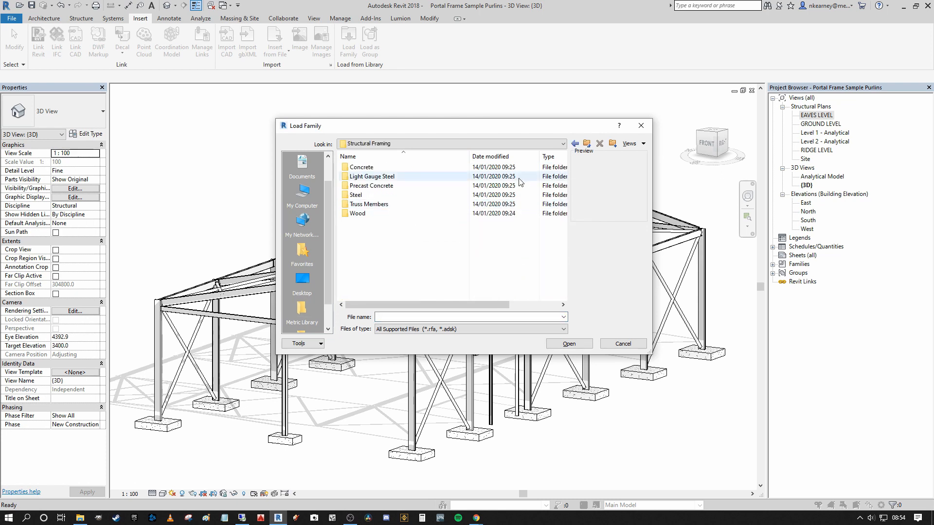
pyautogui.doubleClick(392, 177)
pyautogui.moveTo(563, 208); pyautogui.dragTo(562, 213)
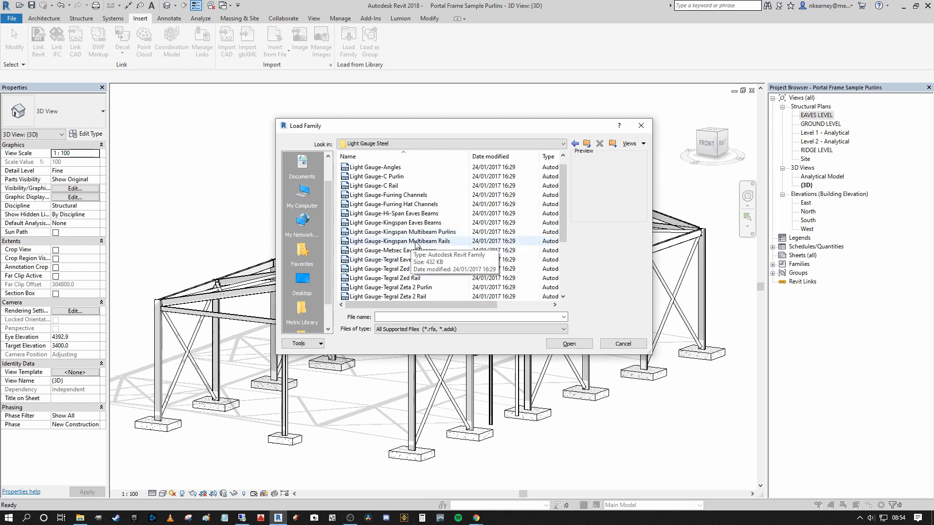
pyautogui.click(438, 233)
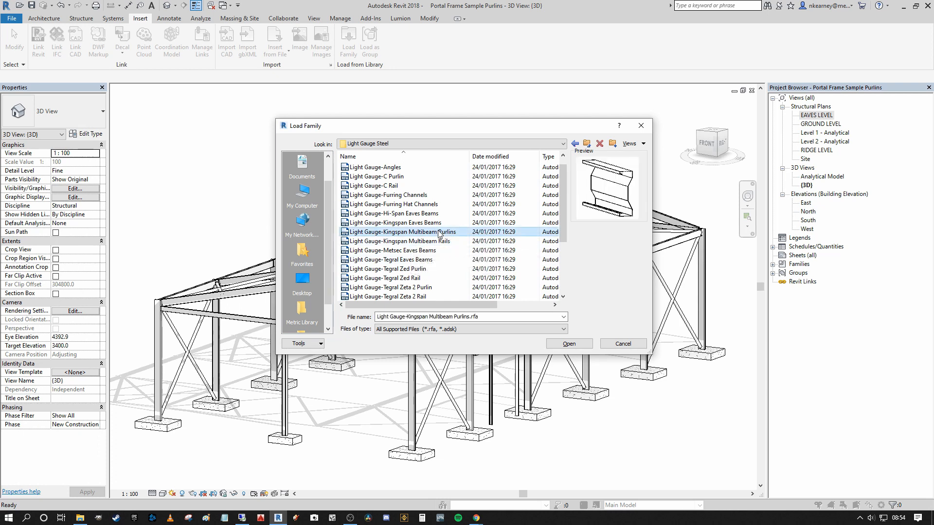
pyautogui.click(569, 344)
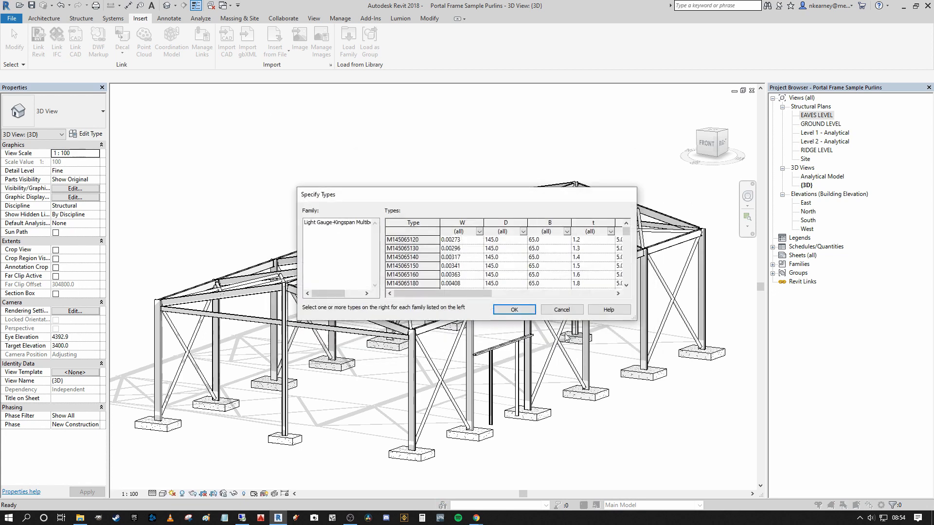
pyautogui.moveTo(626, 236); pyautogui.dragTo(627, 243)
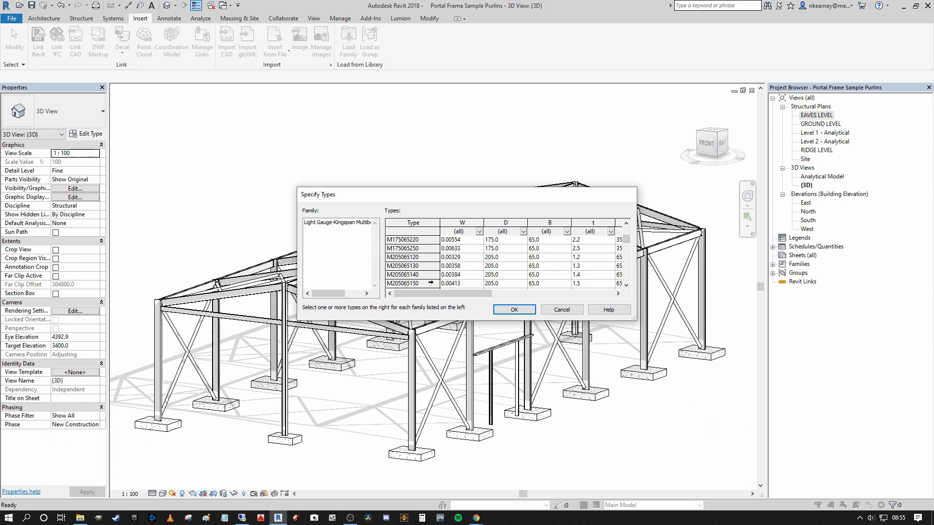
pyautogui.click(428, 281)
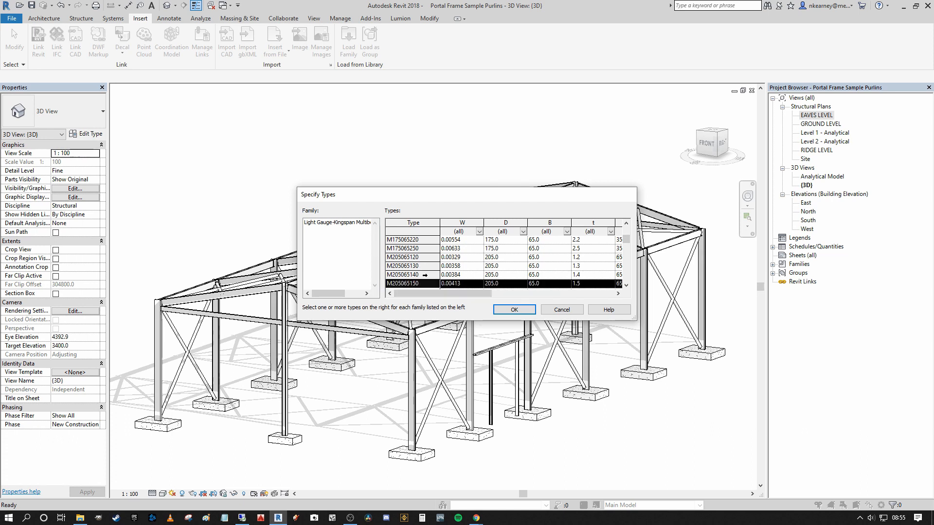
pyautogui.click(514, 310)
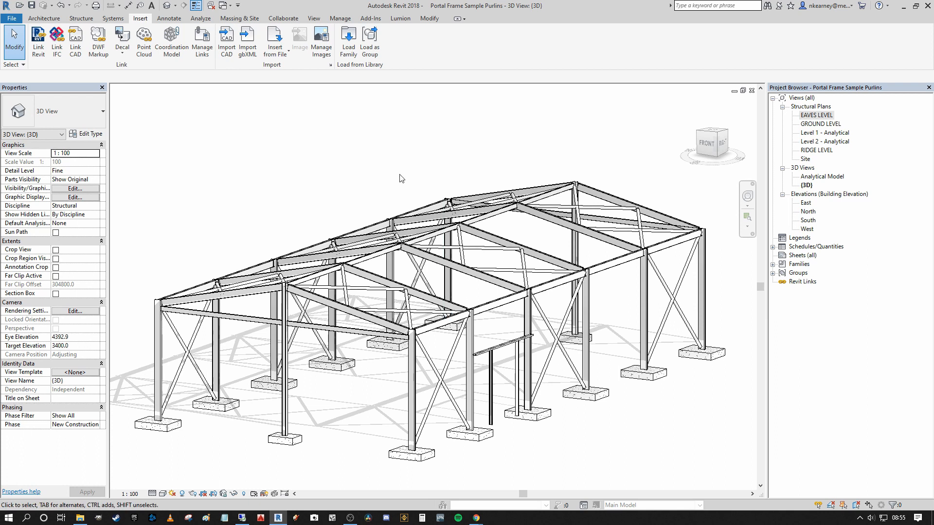
# Step: Load the Light Gauge-Kingspan Multibeam Rails family from the Light Gauge Steel structural framing library with type M205065150
pyautogui.click(348, 41)
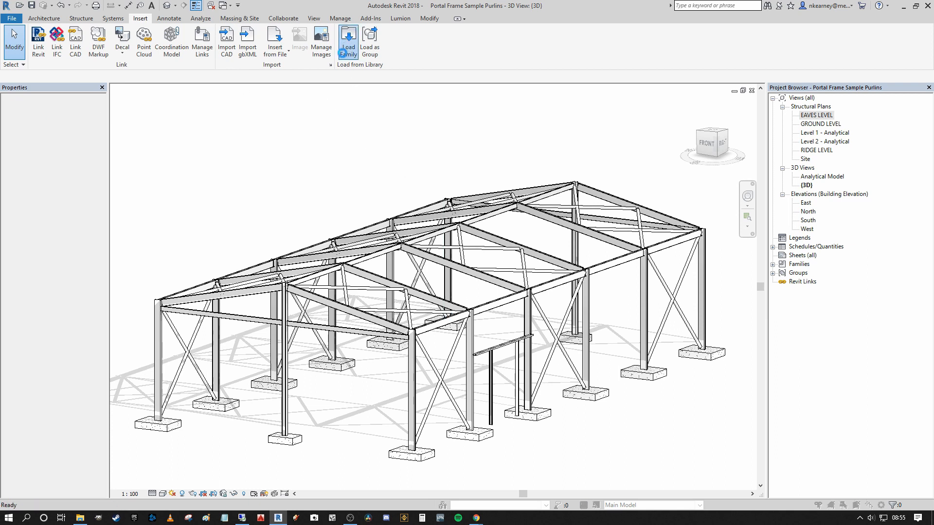
pyautogui.moveTo(563, 183); pyautogui.dragTo(564, 267)
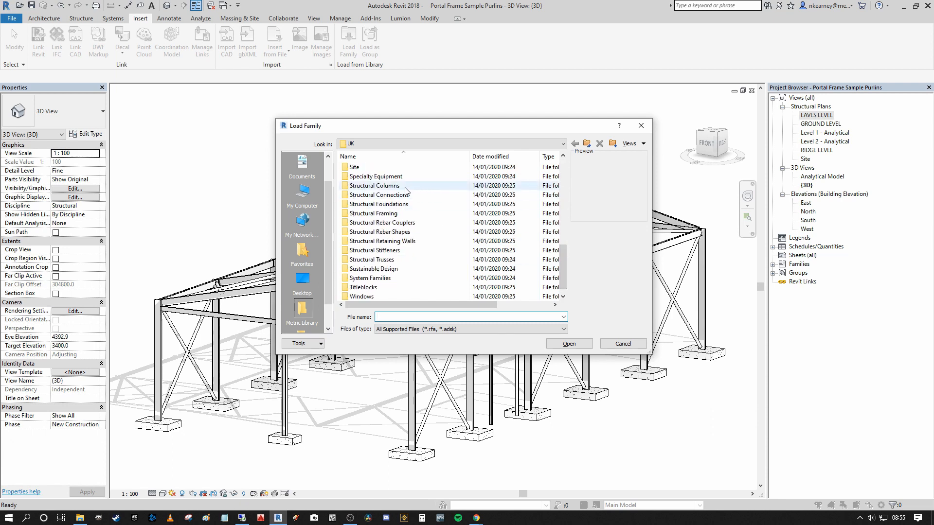
pyautogui.doubleClick(372, 214)
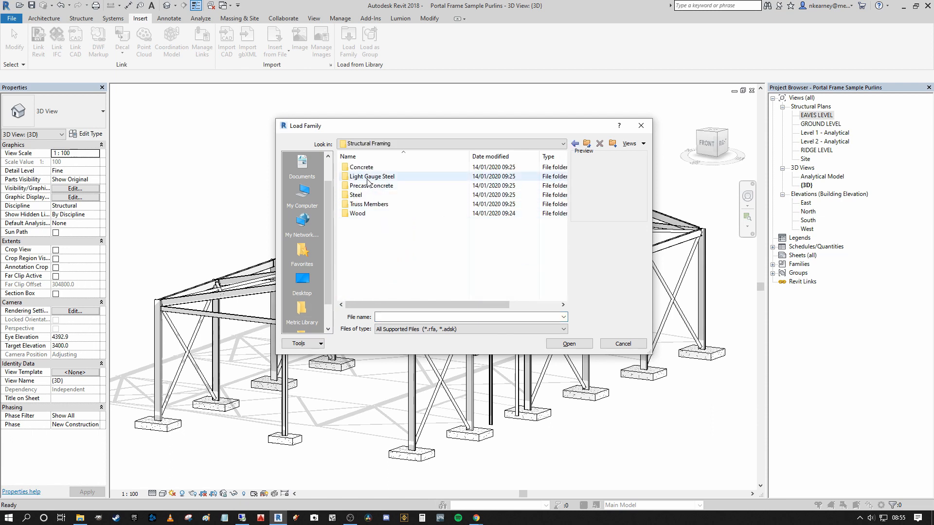
pyautogui.doubleClick(372, 176)
pyautogui.moveTo(564, 195); pyautogui.dragTo(564, 213)
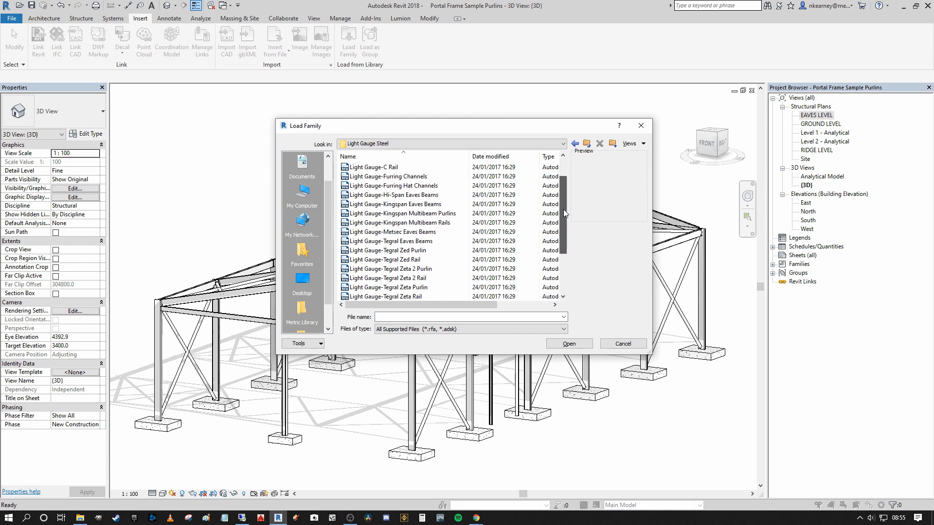
pyautogui.doubleClick(384, 223)
pyautogui.moveTo(627, 232); pyautogui.dragTo(629, 240)
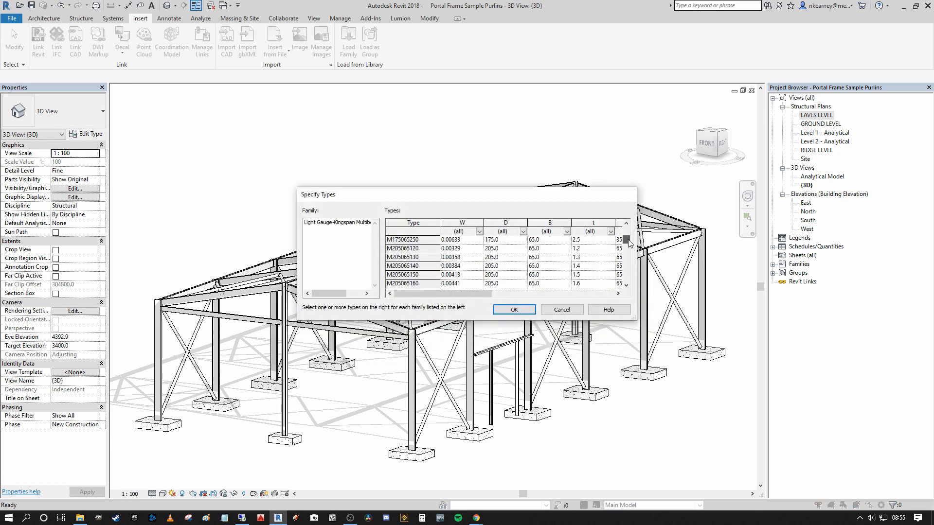
pyautogui.click(405, 275)
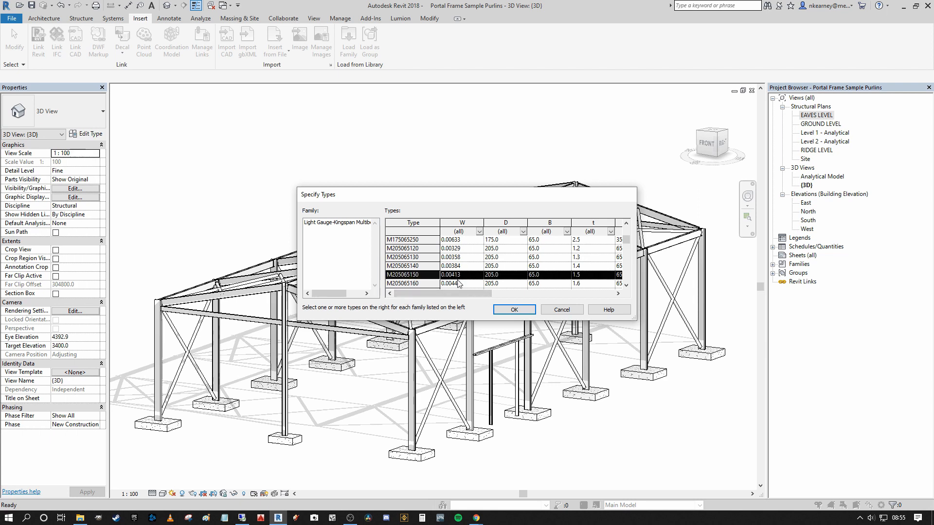
pyautogui.click(516, 310)
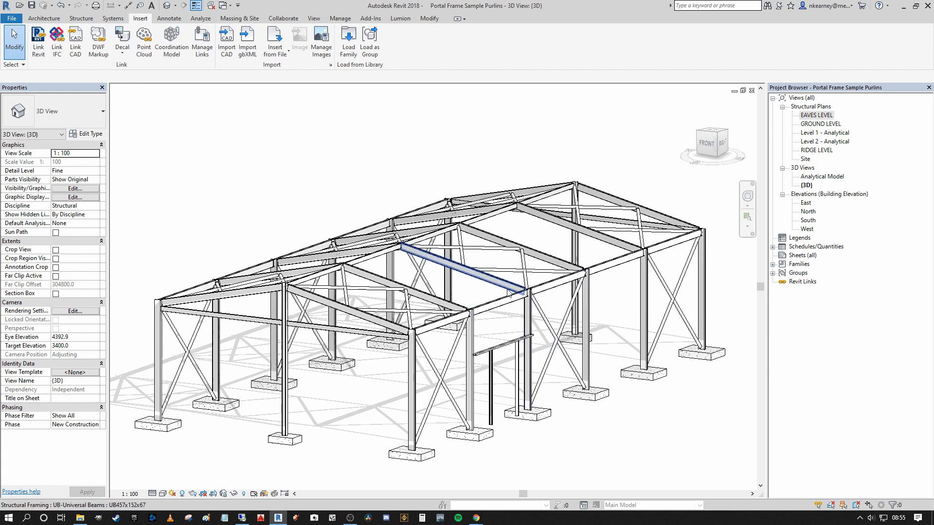
pyautogui.moveTo(488, 283); pyautogui.dragTo(512, 285, button='middle')
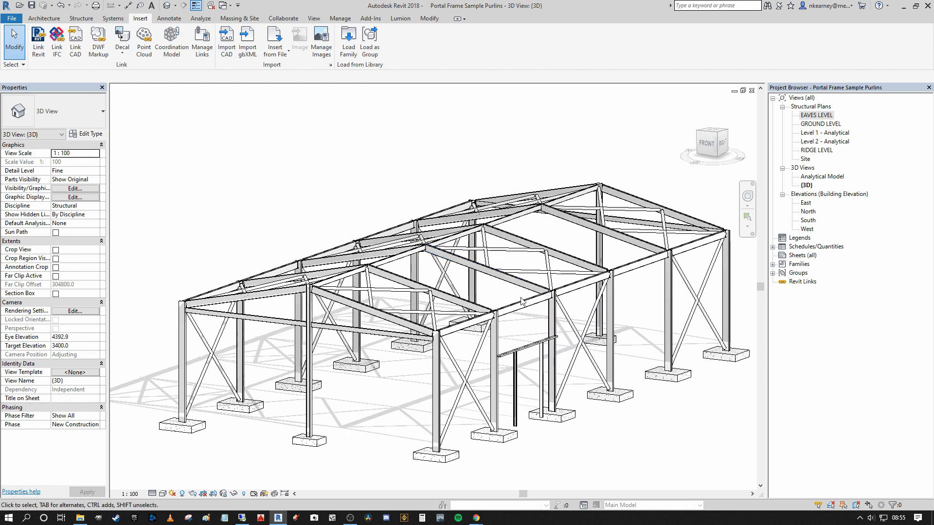
pyautogui.moveTo(516, 321); pyautogui.dragTo(504, 314, button='middle')
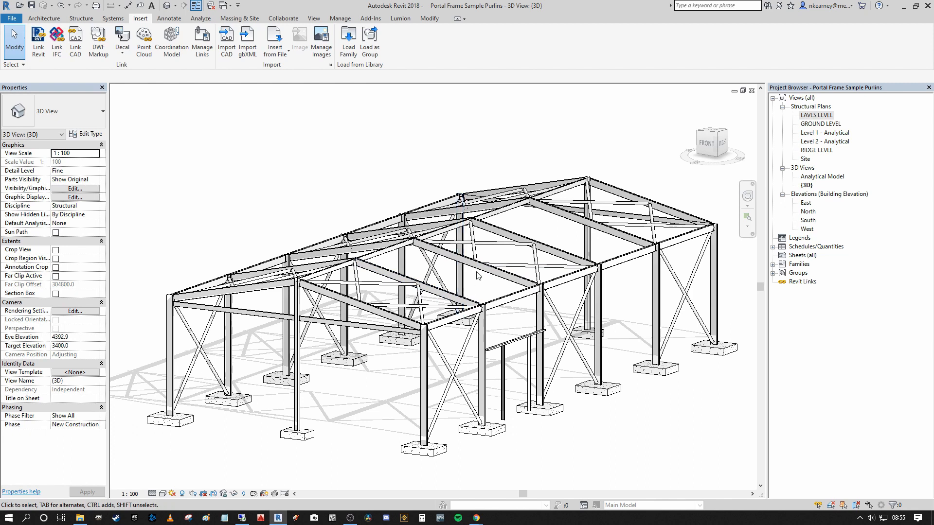
pyautogui.moveTo(471, 284); pyautogui.dragTo(511, 287, button='middle')
pyautogui.moveTo(587, 231); pyautogui.dragTo(585, 217, button='middle')
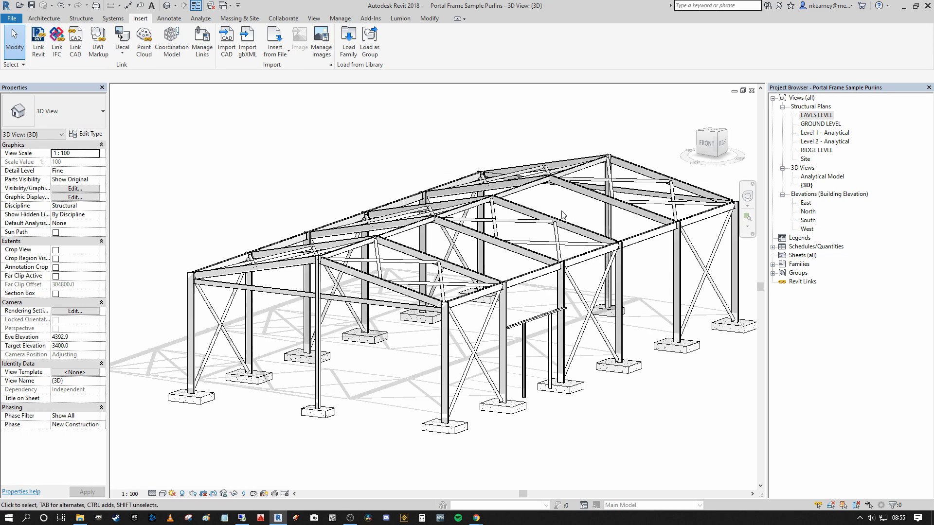
# Step: Open the GROUND LEVEL structural plan and go to the South elevation from its elevation marker
pyautogui.press('Down')
pyautogui.press('Return')
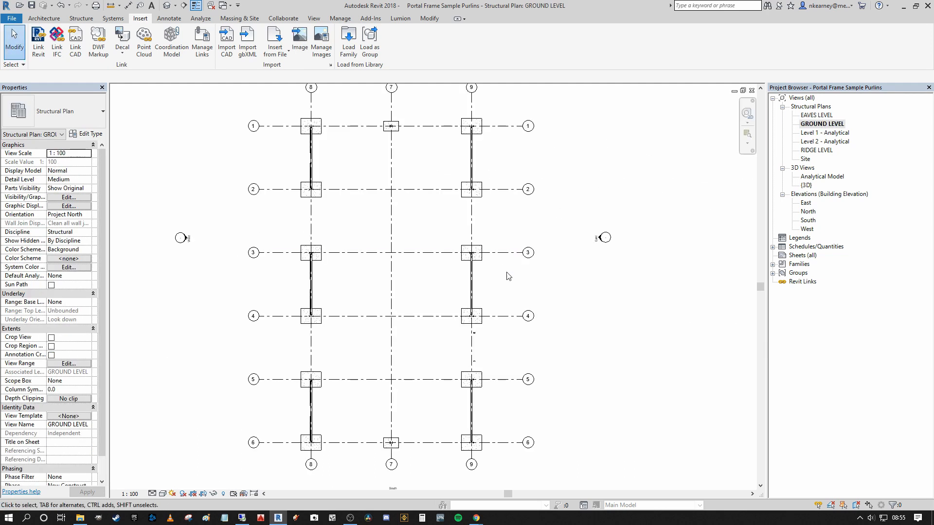
pyautogui.scroll(-2, 512, 224)
pyautogui.moveTo(513, 224); pyautogui.dragTo(513, 258, button='middle')
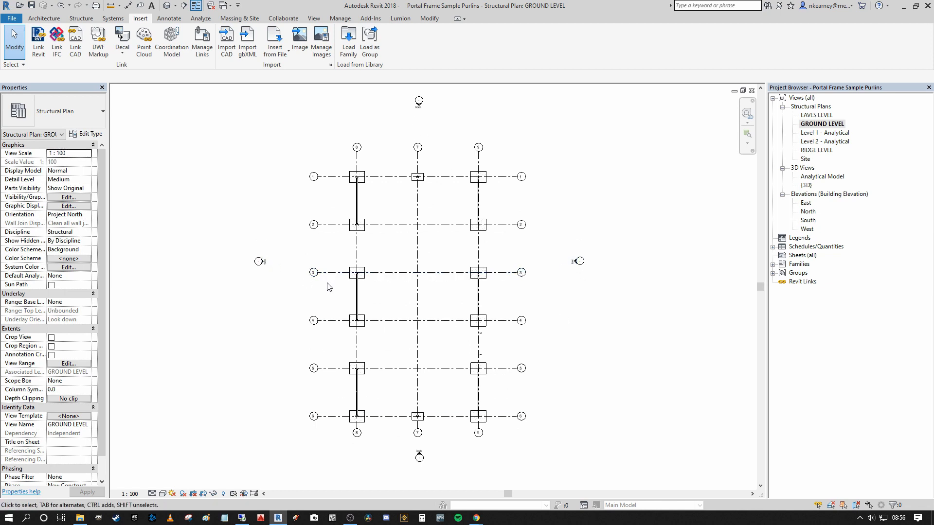
pyautogui.moveTo(586, 210); pyautogui.dragTo(590, 199, button='middle')
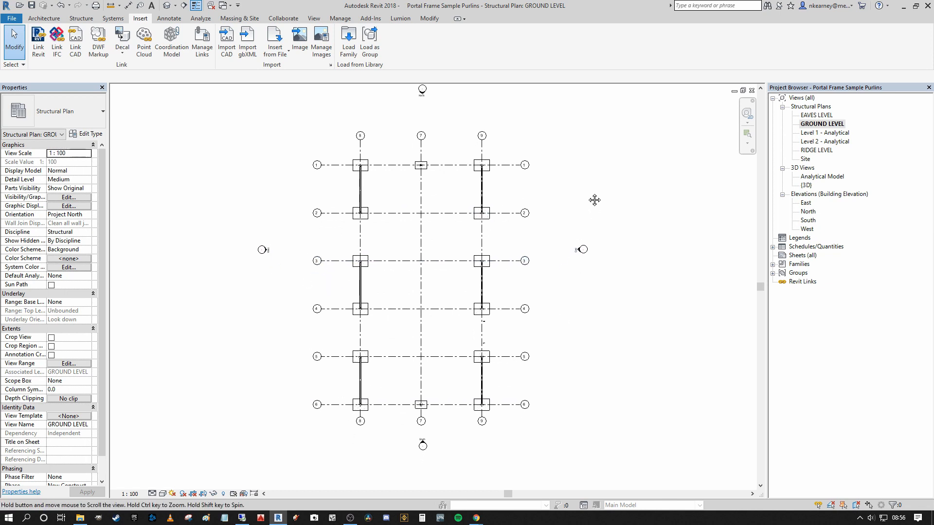
pyautogui.doubleClick(423, 446)
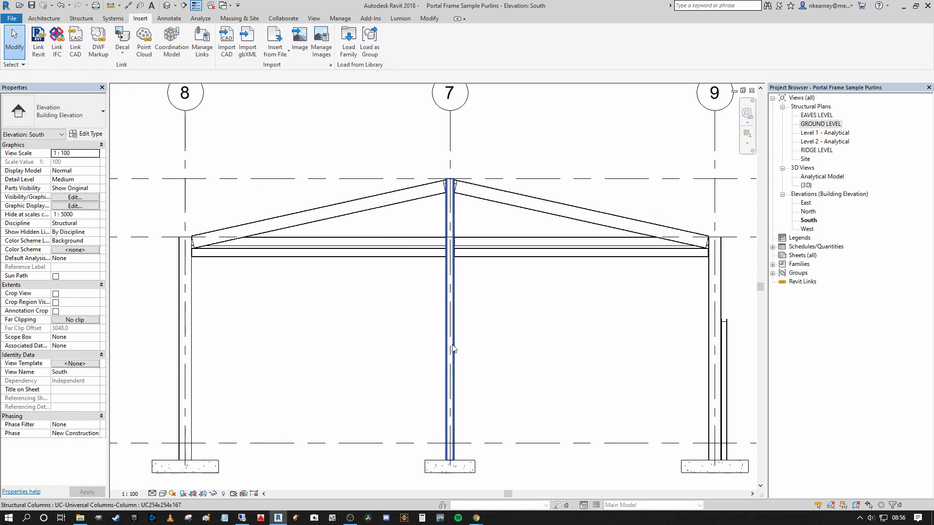
# Step: Examine the portal frame's rafters between grids 8, 7 and 9 in the South elevation, from eaves to ridge
pyautogui.scroll(-3, 533, 328)
pyautogui.moveTo(504, 318); pyautogui.dragTo(516, 288, button='middle')
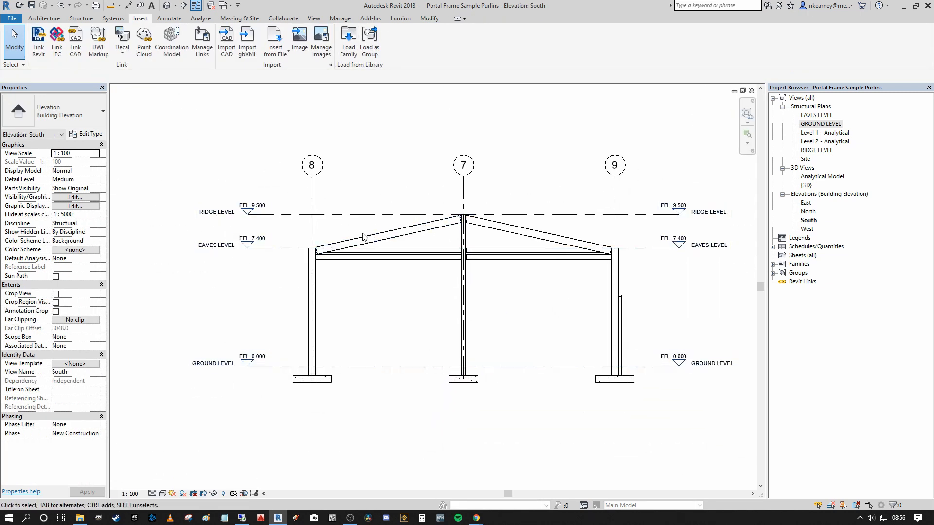
pyautogui.scroll(2, 311, 249)
pyautogui.scroll(3, 311, 250)
pyautogui.scroll(-5, 248, 250)
pyautogui.scroll(2, 348, 228)
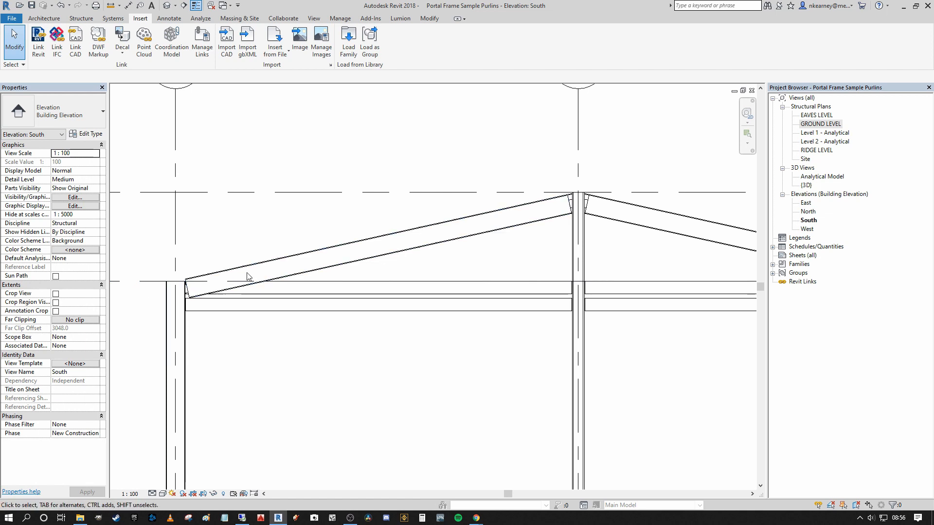
pyautogui.moveTo(568, 188); pyautogui.dragTo(438, 195, button='middle')
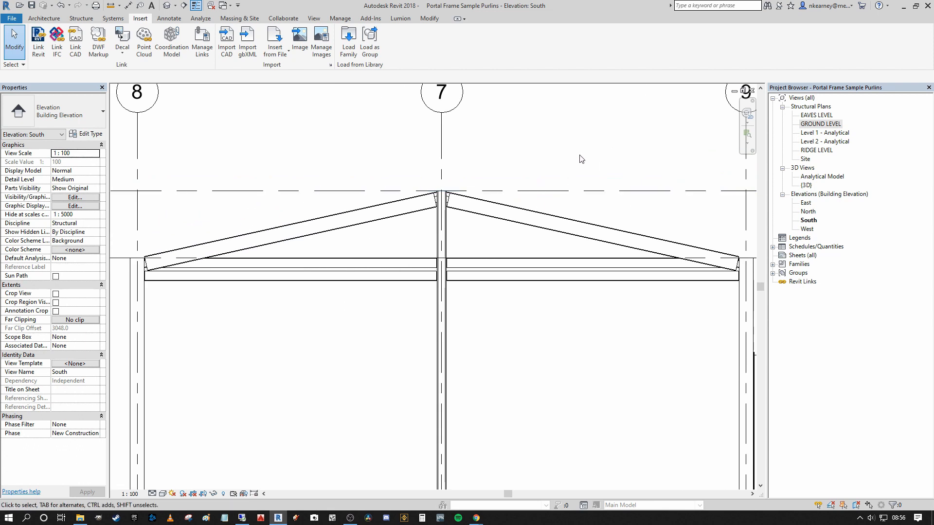
pyautogui.moveTo(662, 217); pyautogui.dragTo(622, 218, button='middle')
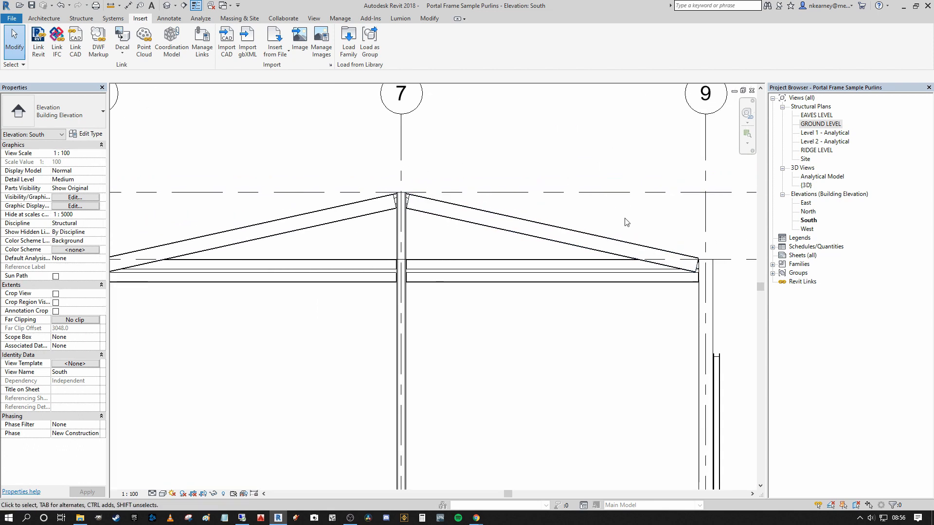
pyautogui.scroll(1, 644, 219)
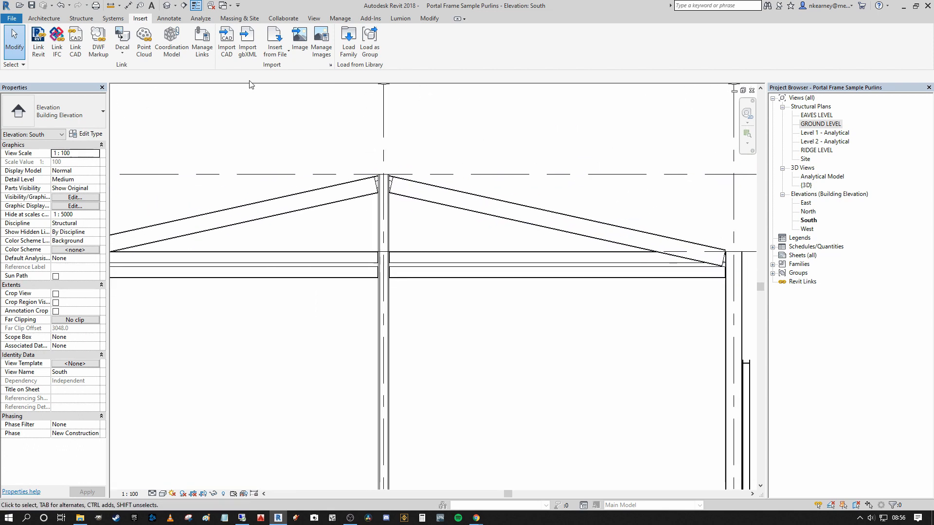
# Step: Create a reference plane offset 10 above the rafter between grids 8 and 7 by picking the rafter's top edge
pyautogui.click(81, 19)
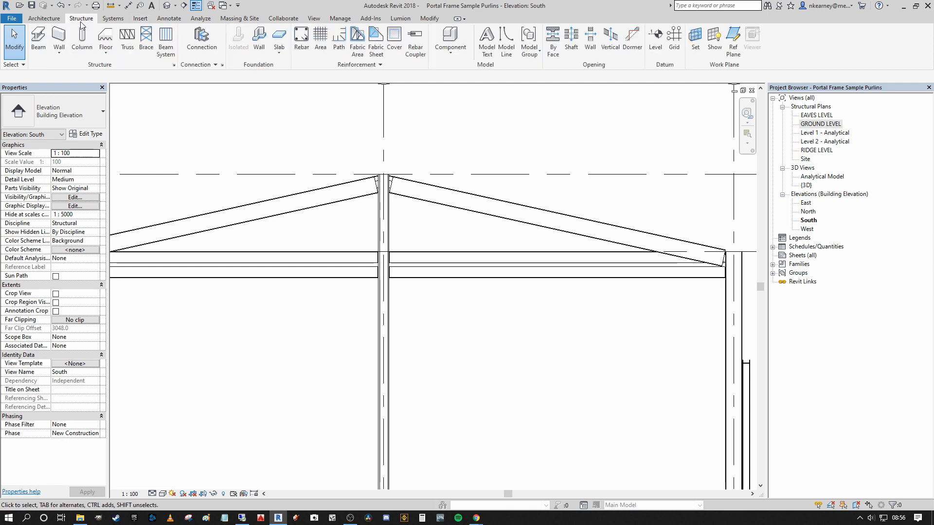
pyautogui.click(737, 36)
pyautogui.moveTo(532, 187); pyautogui.dragTo(506, 165, button='middle')
pyautogui.scroll(-1, 415, 121)
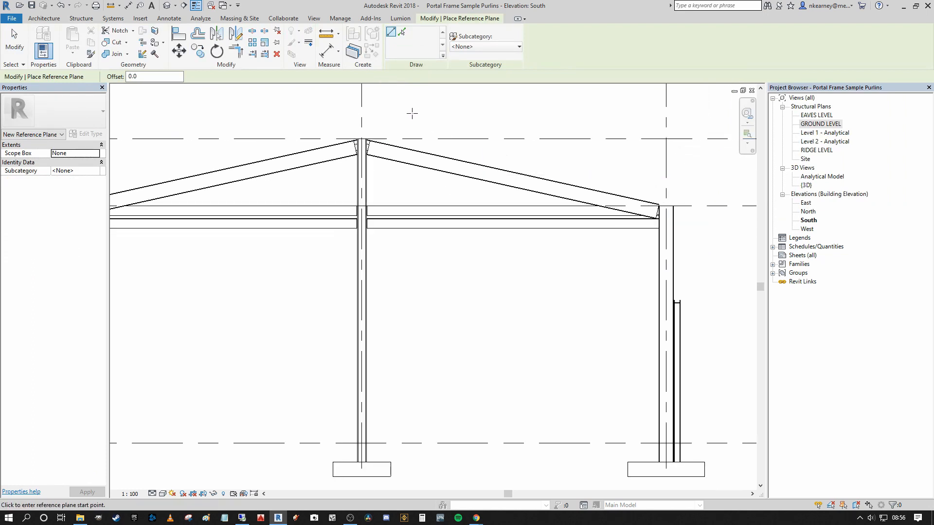
pyautogui.scroll(1, 384, 112)
pyautogui.moveTo(391, 115); pyautogui.dragTo(495, 137, button='middle')
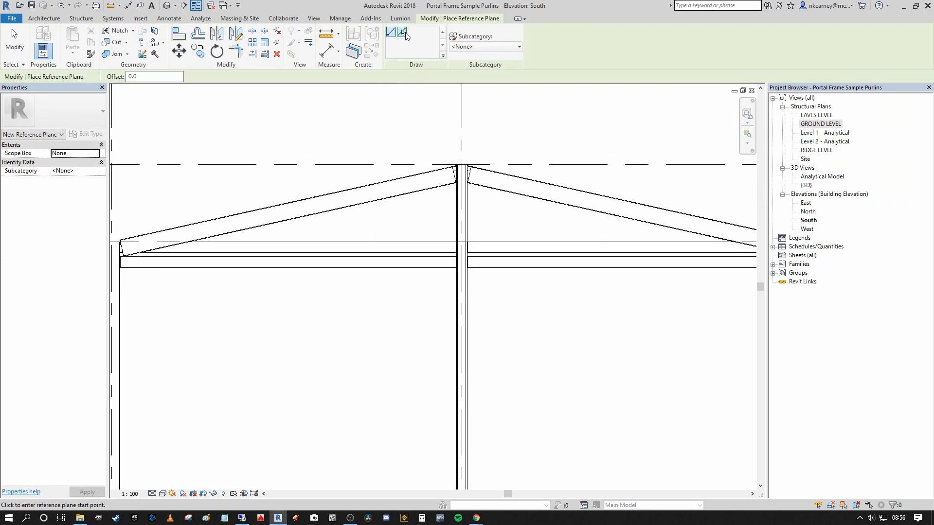
pyautogui.click(405, 32)
pyautogui.moveTo(297, 151); pyautogui.dragTo(435, 97, button='middle')
pyautogui.scroll(4, 291, 181)
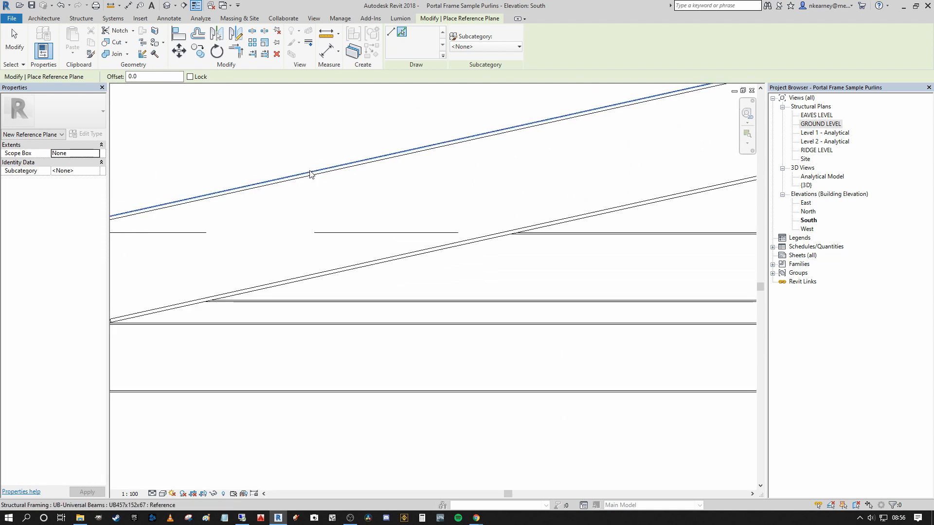
pyautogui.scroll(-2, 218, 132)
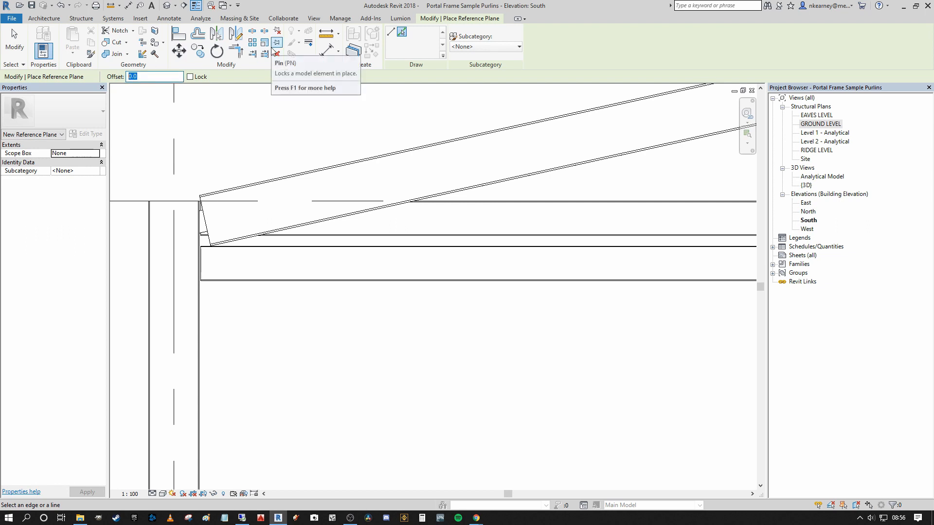
pyautogui.moveTo(308, 126); pyautogui.dragTo(238, 178, button='middle')
pyautogui.scroll(-1, 302, 152)
pyautogui.scroll(2, 321, 187)
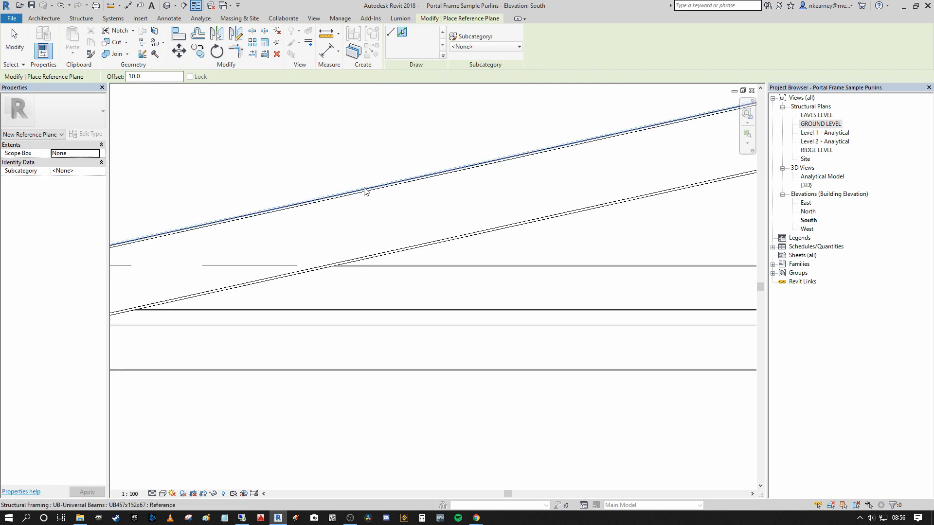
pyautogui.scroll(3, 366, 190)
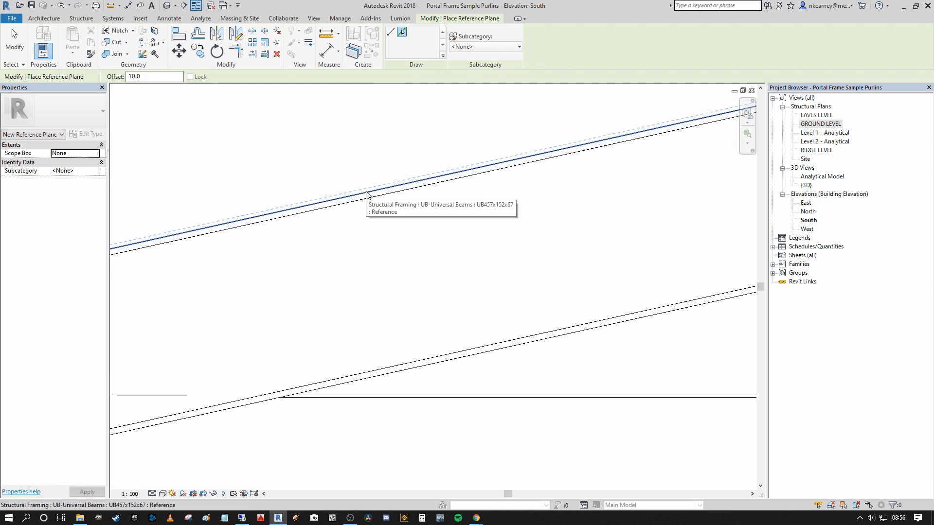
pyautogui.click(366, 190)
pyautogui.scroll(-4, 291, 214)
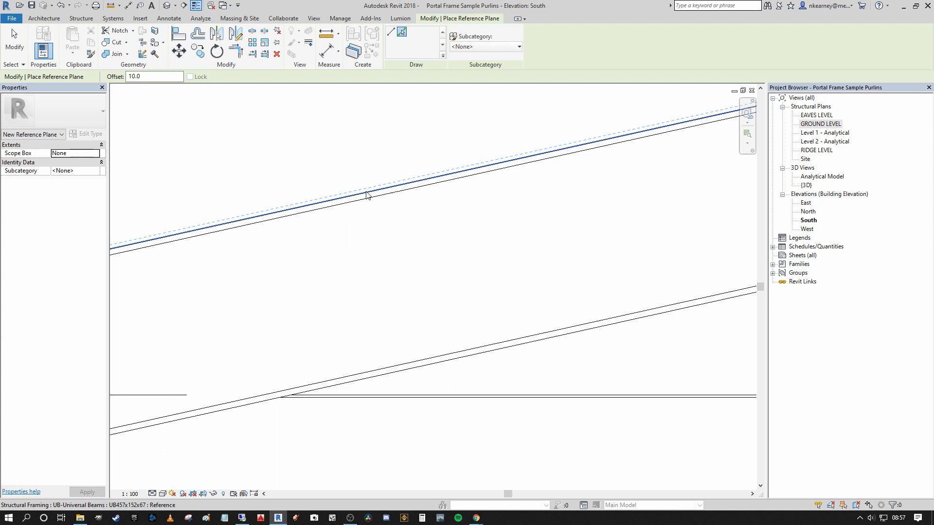
pyautogui.scroll(1, 249, 237)
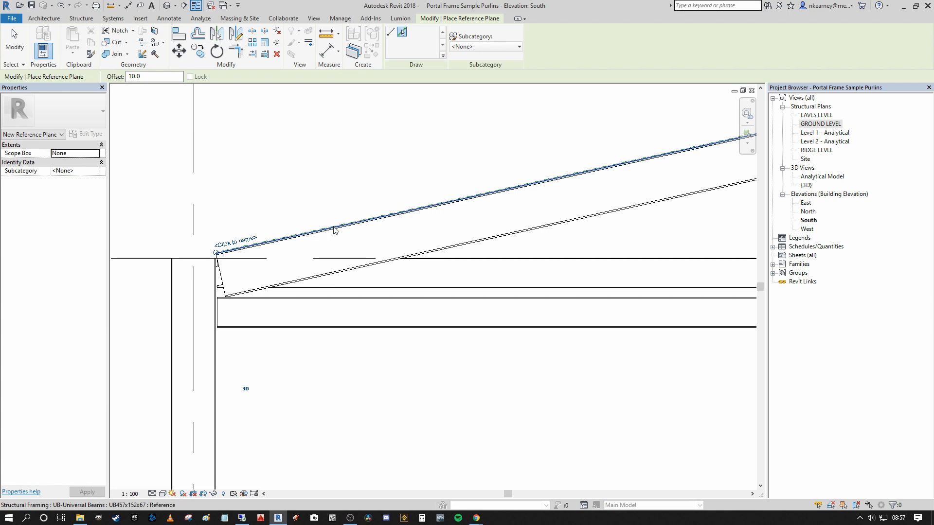
# Step: Extend the reference plane along the rafter between grids 8 and 7 past the ridge and name it Westward Roof Fall
pyautogui.scroll(-5, 335, 228)
pyautogui.scroll(-4, 559, 170)
pyautogui.moveTo(523, 178); pyautogui.dragTo(336, 202, button='middle')
pyautogui.scroll(1, 361, 190)
pyautogui.scroll(-2, 361, 190)
pyautogui.scroll(2, 292, 190)
pyautogui.scroll(3, 250, 216)
pyautogui.click(249, 216)
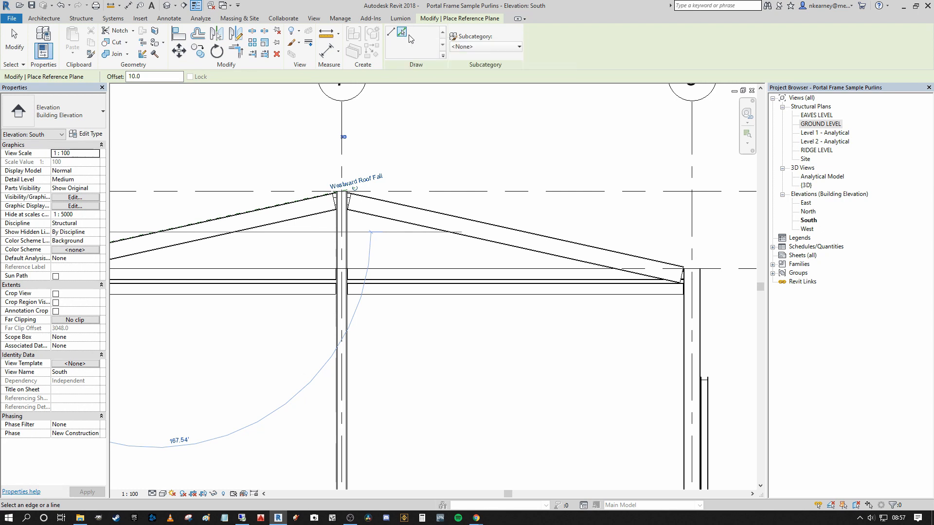
# Step: Create a reference plane offset 10 above the rafter between grids 7 and 9 and extend it past the ridge and eaves
pyautogui.scroll(4, 352, 210)
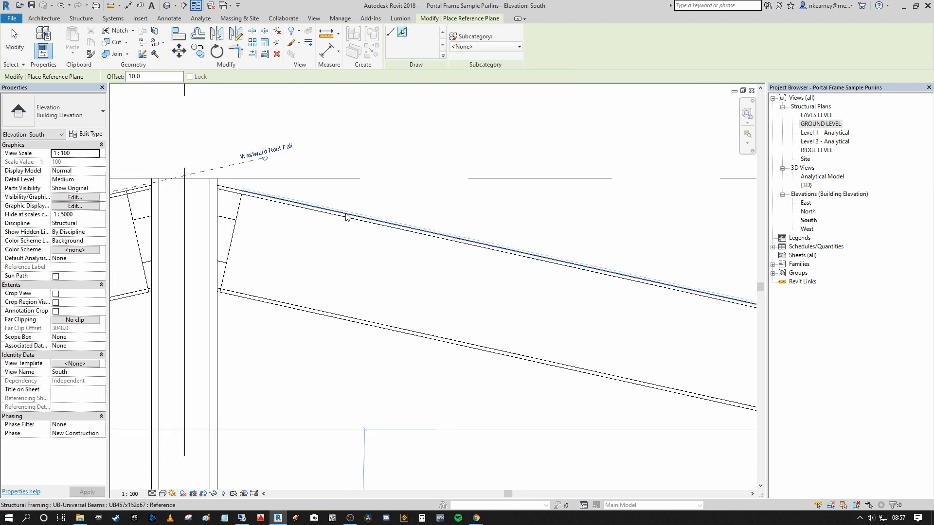
pyautogui.click(346, 215)
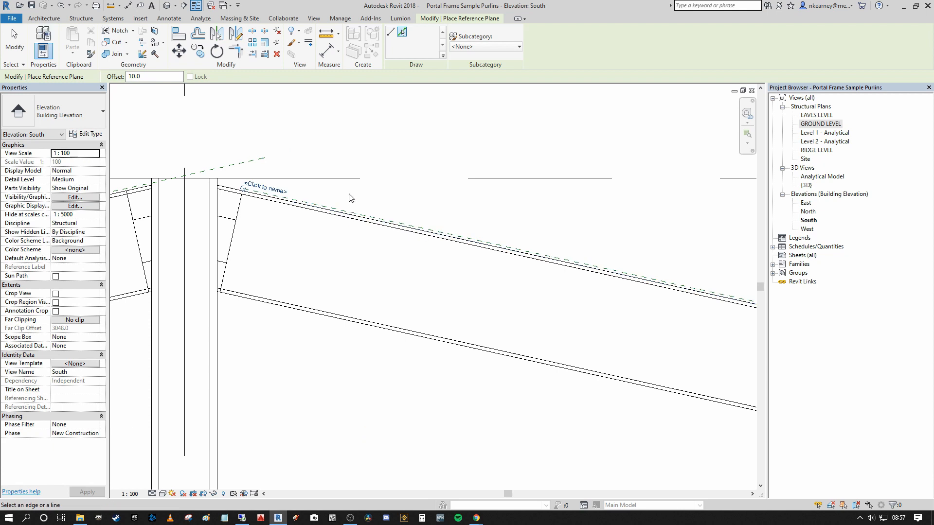
pyautogui.scroll(-3, 347, 199)
pyautogui.moveTo(302, 195); pyautogui.dragTo(249, 183)
pyautogui.scroll(-3, 396, 178)
pyautogui.scroll(5, 608, 258)
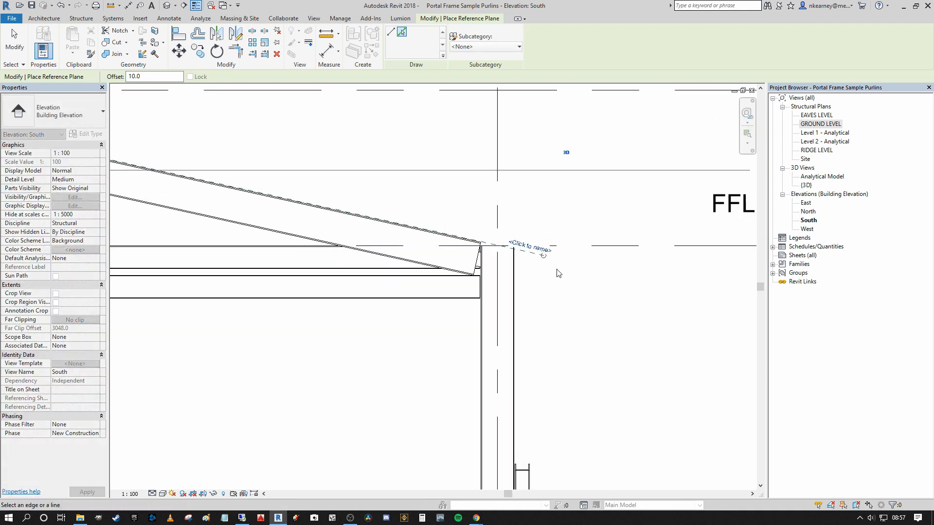
# Step: Name the reference plane above the rafter between grids 7 and 9 Eastward Roof Fall
pyautogui.scroll(1, 543, 255)
pyautogui.click(518, 238)
pyautogui.scroll(-3, 518, 237)
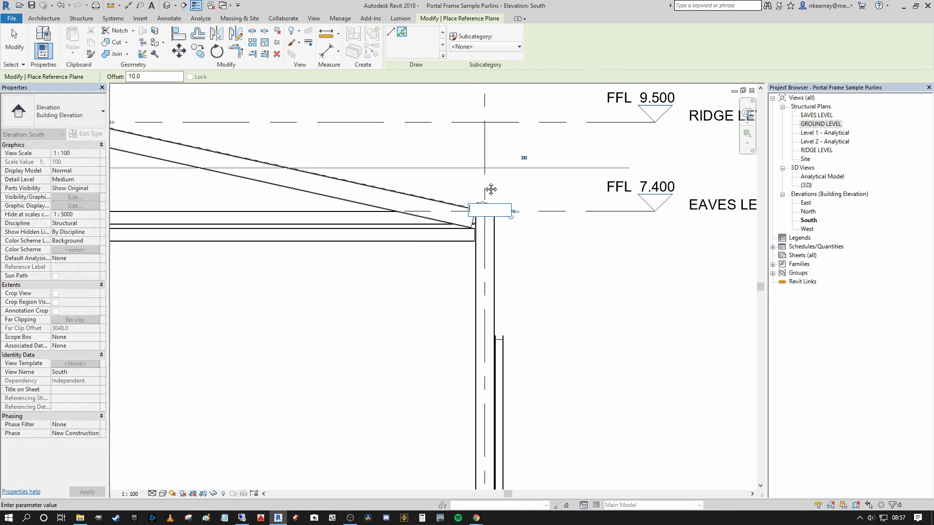
pyautogui.scroll(2, 345, 159)
pyautogui.scroll(-2, 389, 167)
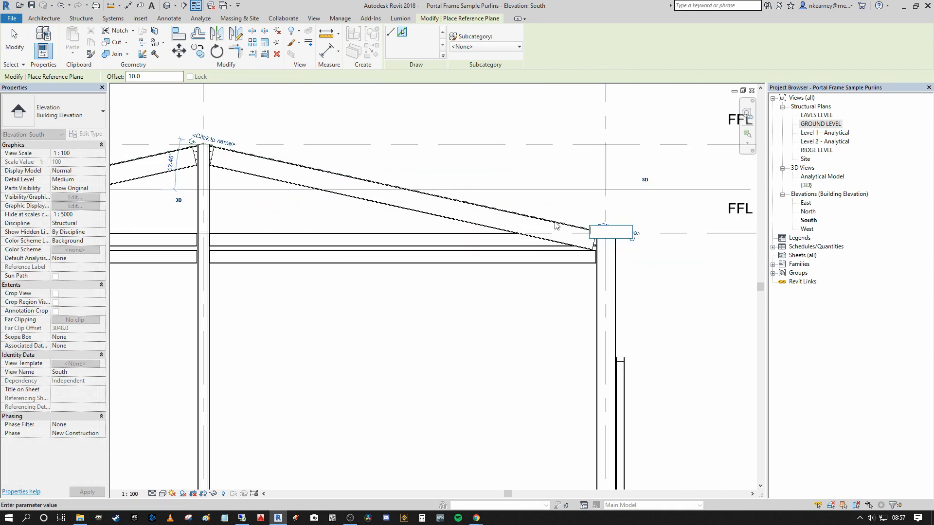
pyautogui.scroll(3, 528, 219)
pyautogui.write('wastward ro')
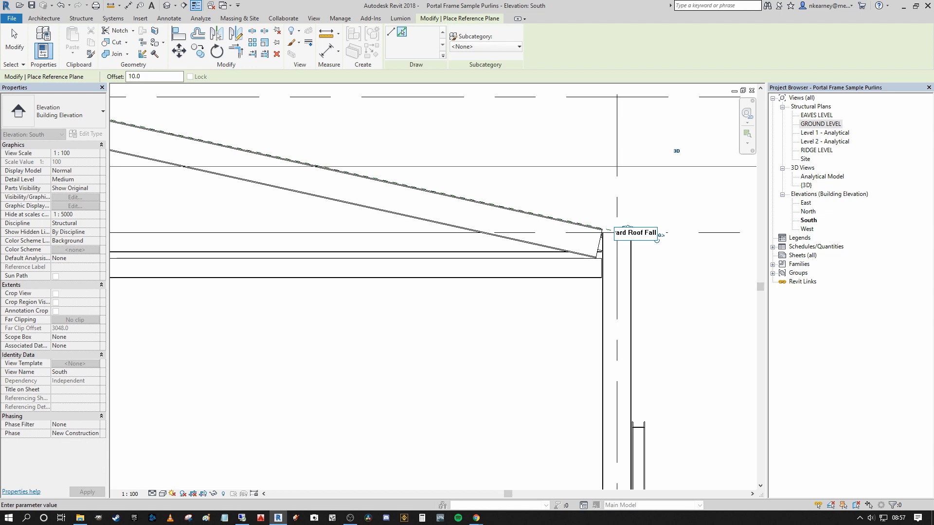
pyautogui.press('Return')
pyautogui.scroll(-2, 558, 240)
pyautogui.scroll(3, 541, 227)
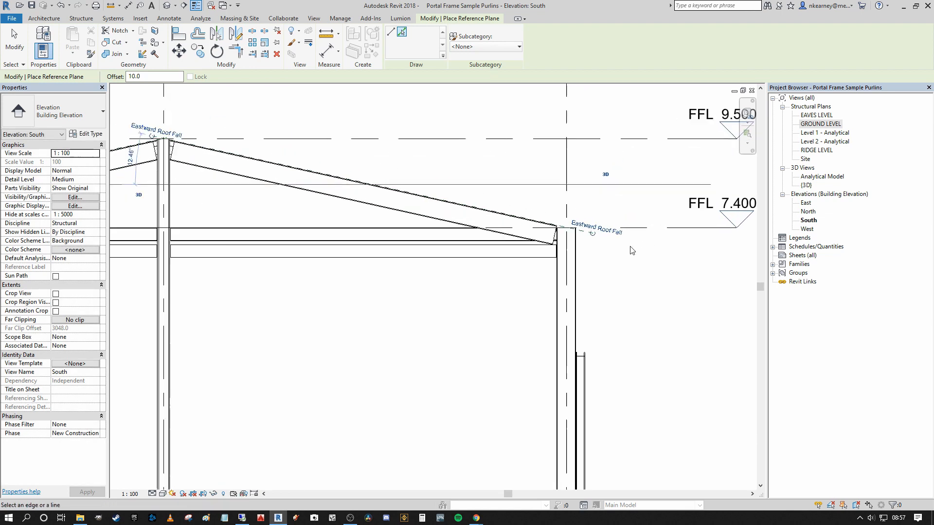
# Step: Create a reference plane offset 10 outside the outer face of the grid 8 column and name it west wall
pyautogui.scroll(-4, 553, 171)
pyautogui.scroll(-3, 439, 173)
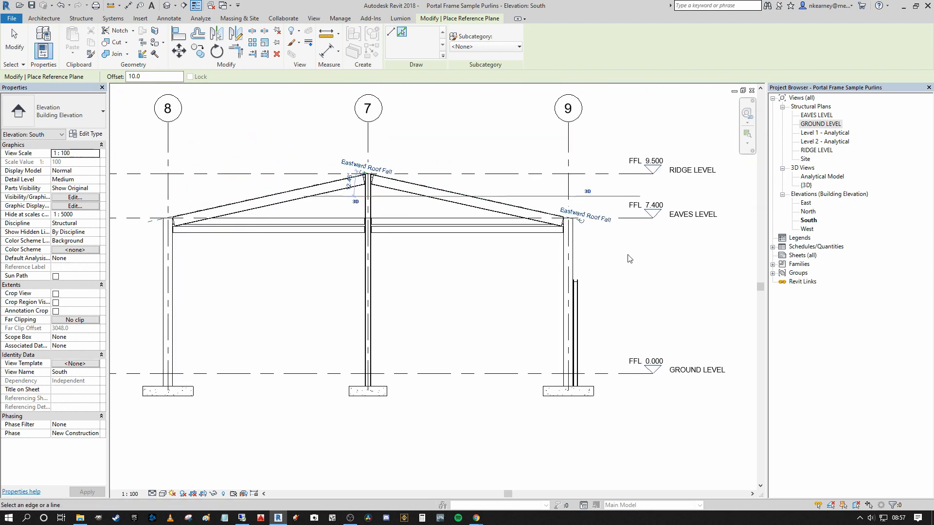
pyautogui.moveTo(627, 284); pyautogui.dragTo(705, 287, button='middle')
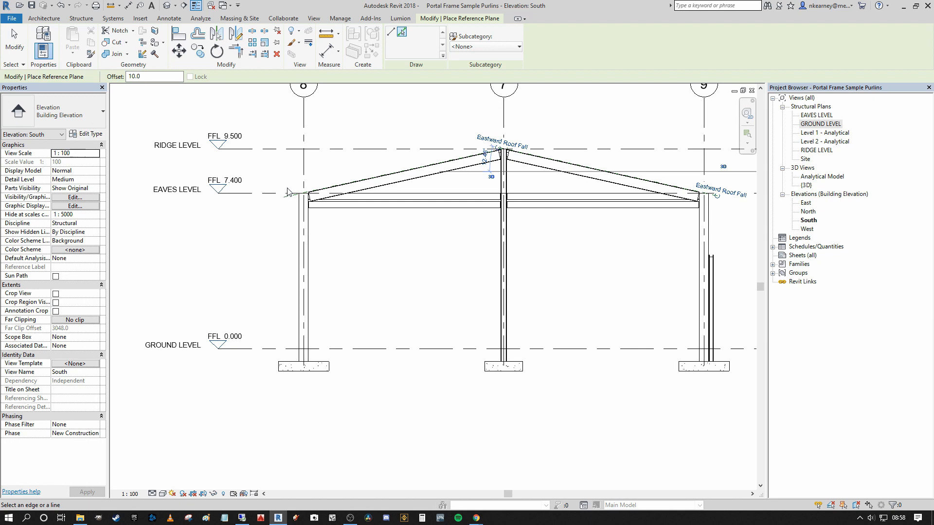
pyautogui.moveTo(387, 270); pyautogui.dragTo(178, 275, button='middle')
pyautogui.scroll(-2, 509, 248)
pyautogui.scroll(3, 492, 223)
pyautogui.scroll(4, 371, 222)
pyautogui.scroll(5, 387, 149)
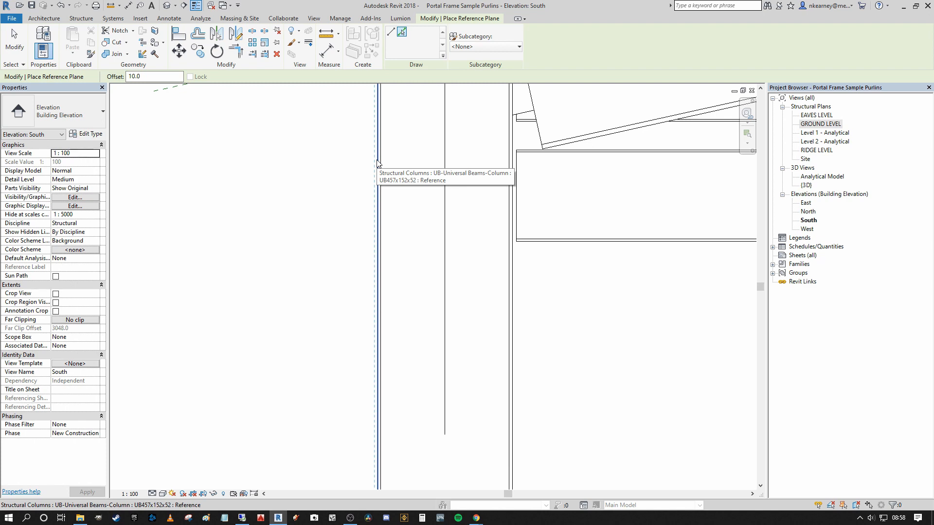
pyautogui.scroll(5, 377, 163)
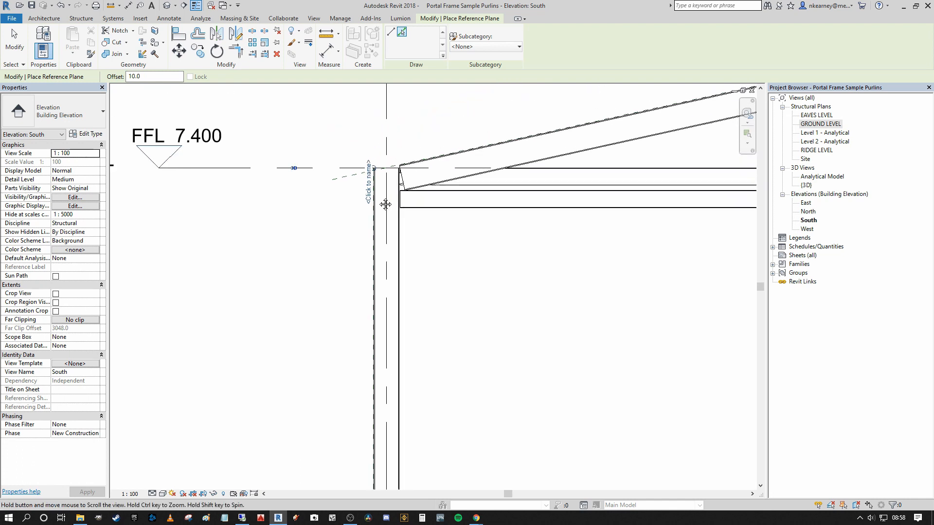
pyautogui.click(364, 197)
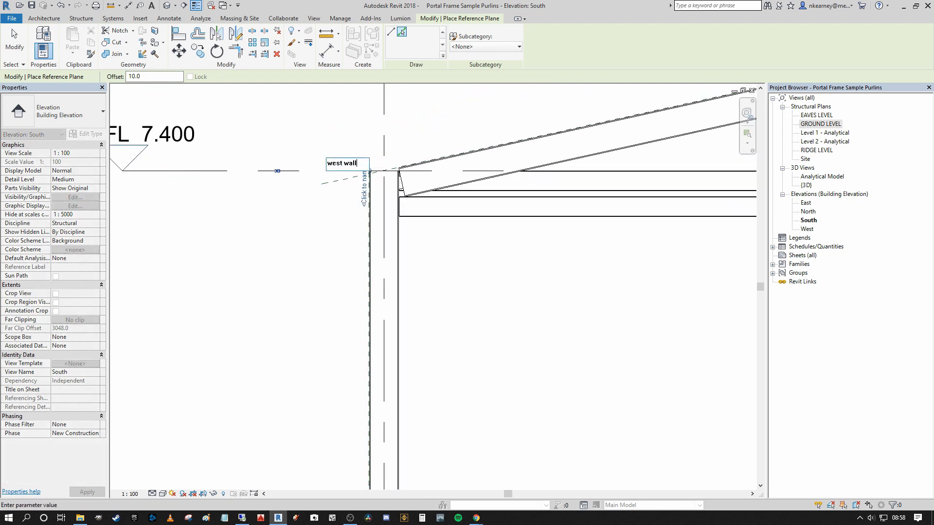
pyautogui.press('Return')
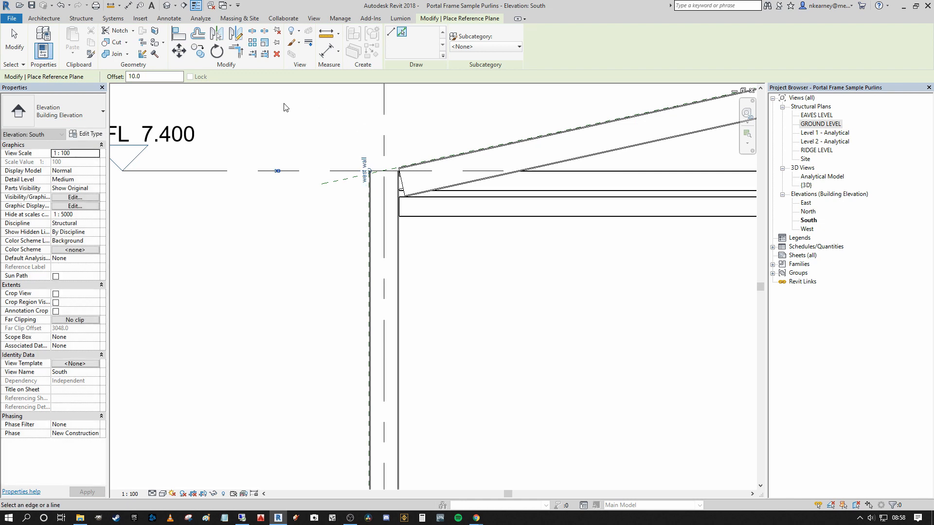
# Step: Create a reference plane offset 10 outside the outer face of the grid 9 column and name it east wall
pyautogui.scroll(-5, 340, 161)
pyautogui.scroll(3, 506, 191)
pyautogui.scroll(5, 490, 271)
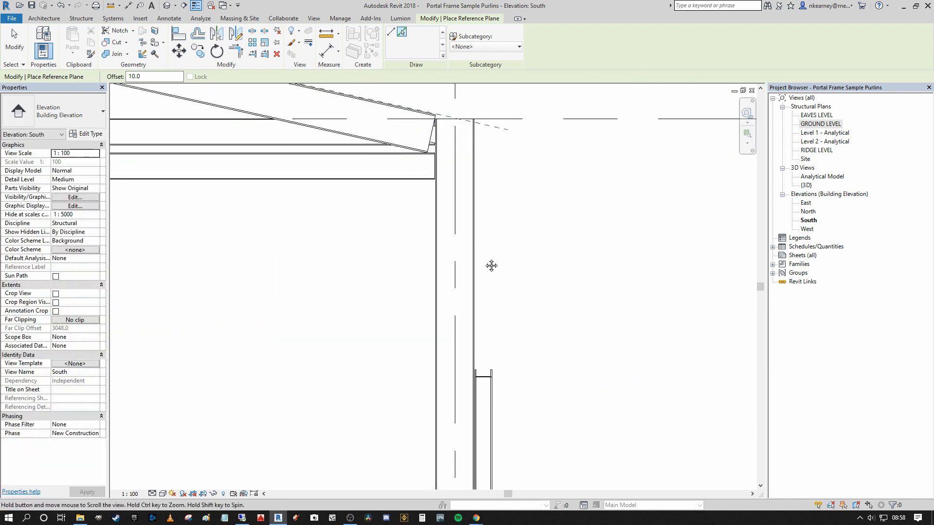
pyautogui.click(468, 234)
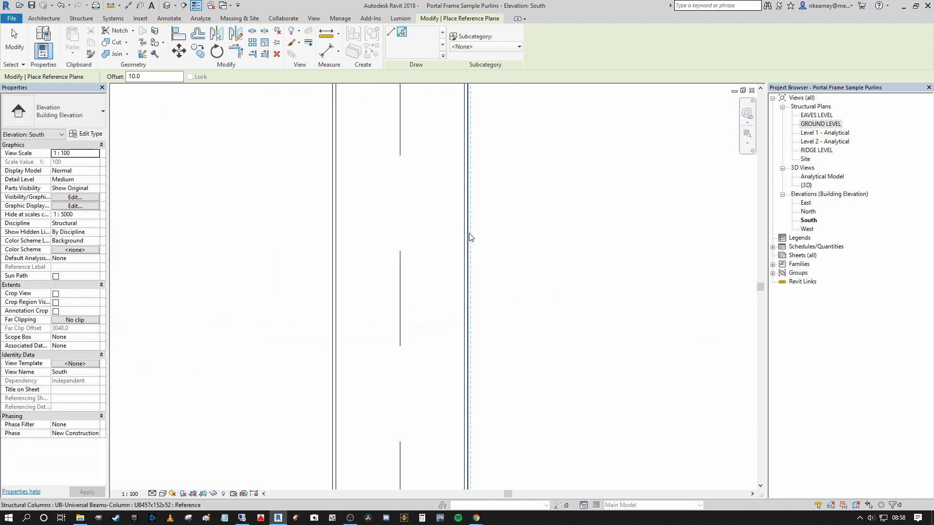
pyautogui.scroll(-4, 486, 253)
pyautogui.scroll(2, 470, 190)
pyautogui.click(467, 187)
pyautogui.write('east wall')
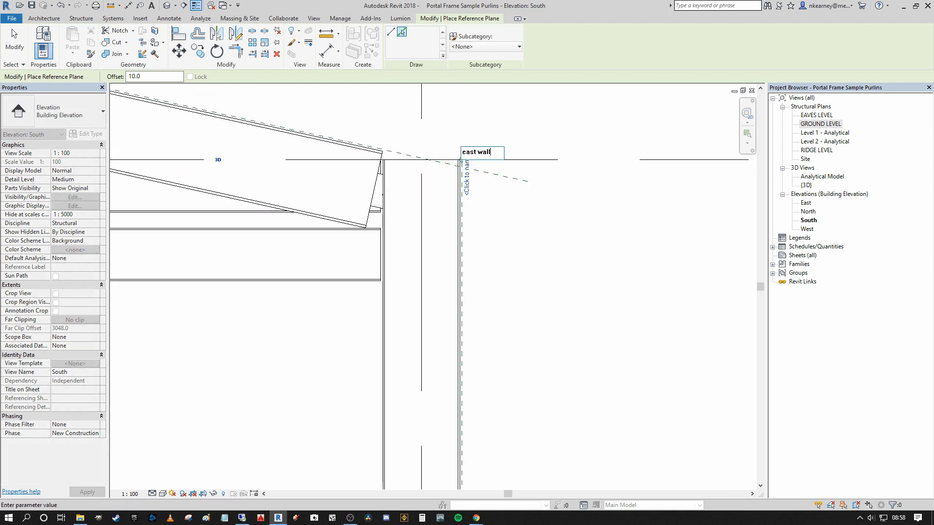
pyautogui.press('Return')
pyautogui.scroll(-5, 486, 194)
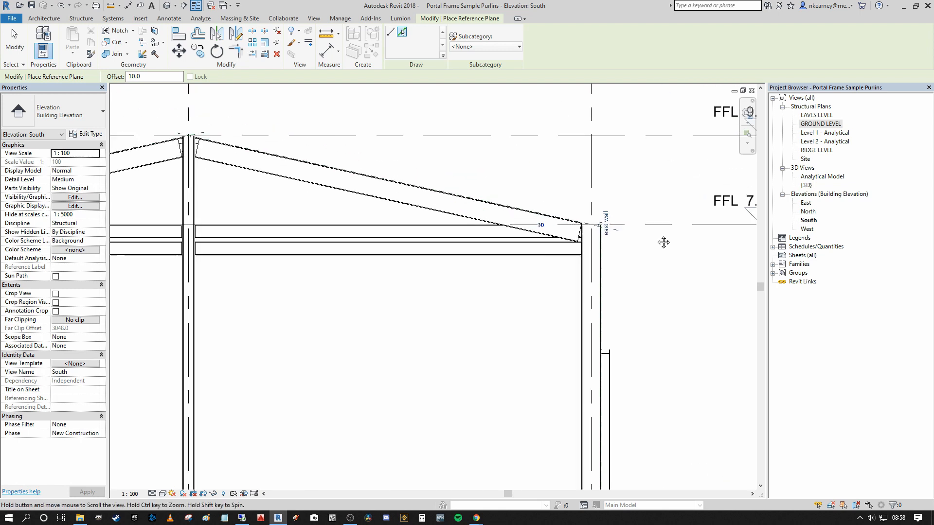
# Step: Open the default 3D view and turn on the display of the current work plane
pyautogui.moveTo(558, 227); pyautogui.dragTo(621, 227, button='middle')
pyautogui.moveTo(555, 262); pyautogui.dragTo(522, 246, button='middle')
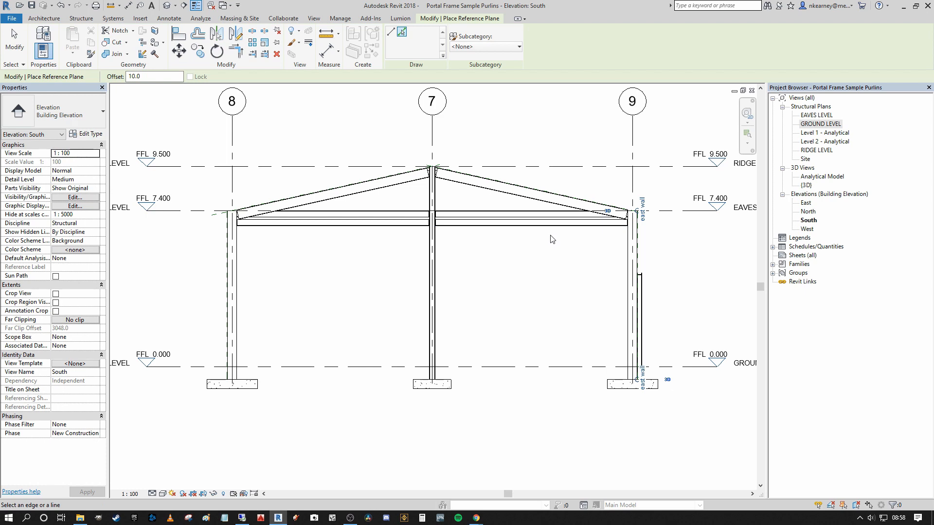
pyautogui.moveTo(550, 247); pyautogui.dragTo(569, 265, button='middle')
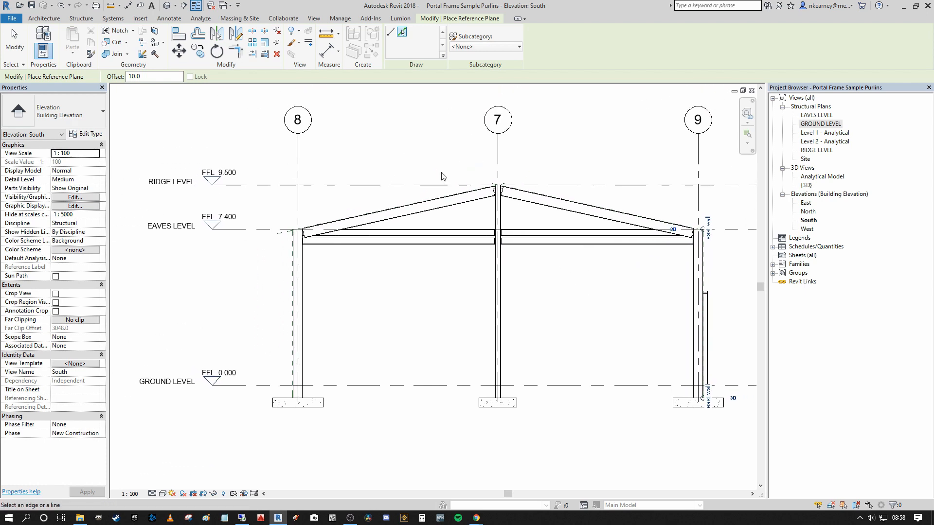
pyautogui.click(166, 6)
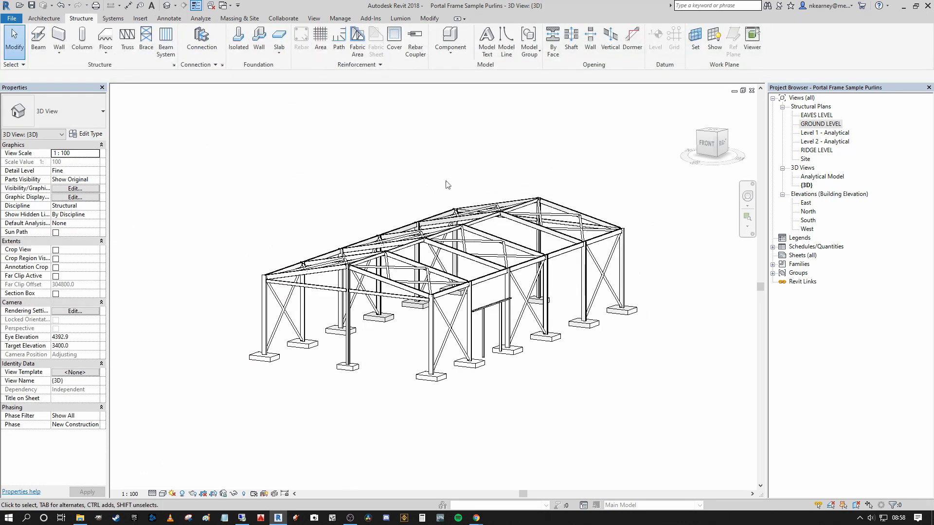
pyautogui.click(714, 39)
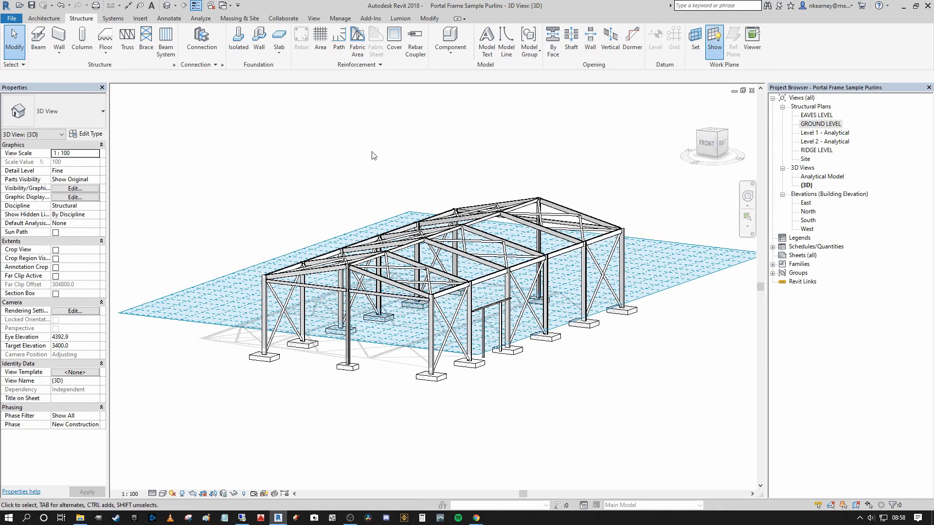
pyautogui.moveTo(349, 222); pyautogui.dragTo(406, 200, button='middle')
pyautogui.moveTo(526, 203); pyautogui.dragTo(504, 231, button='middle')
pyautogui.scroll(3, 400, 295)
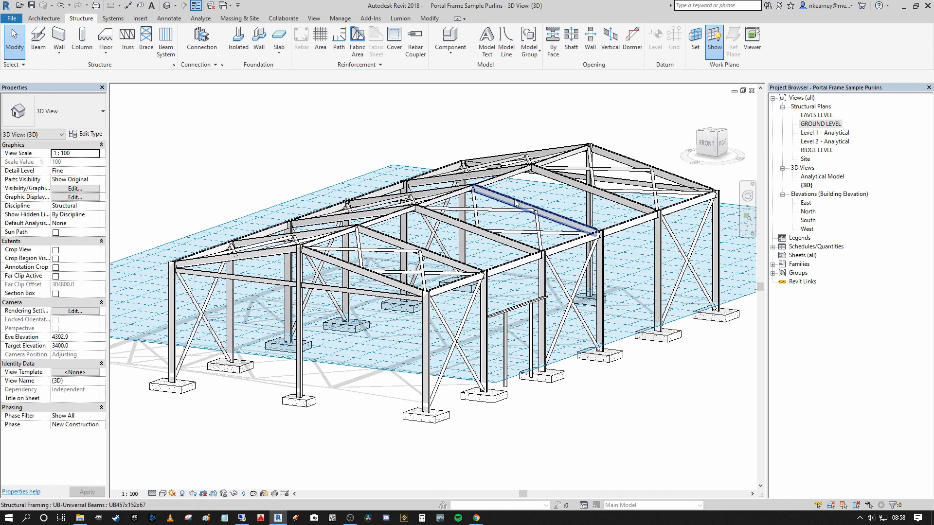
pyautogui.click(695, 43)
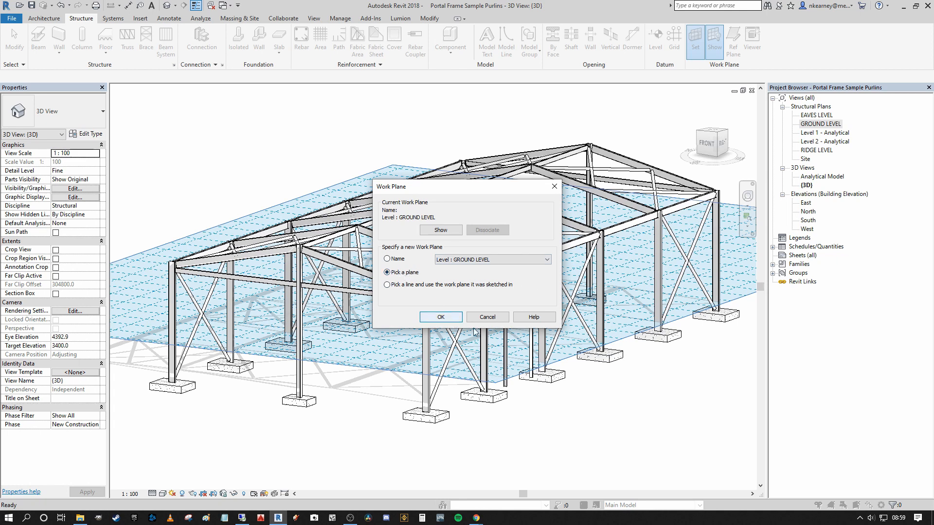
pyautogui.click(448, 318)
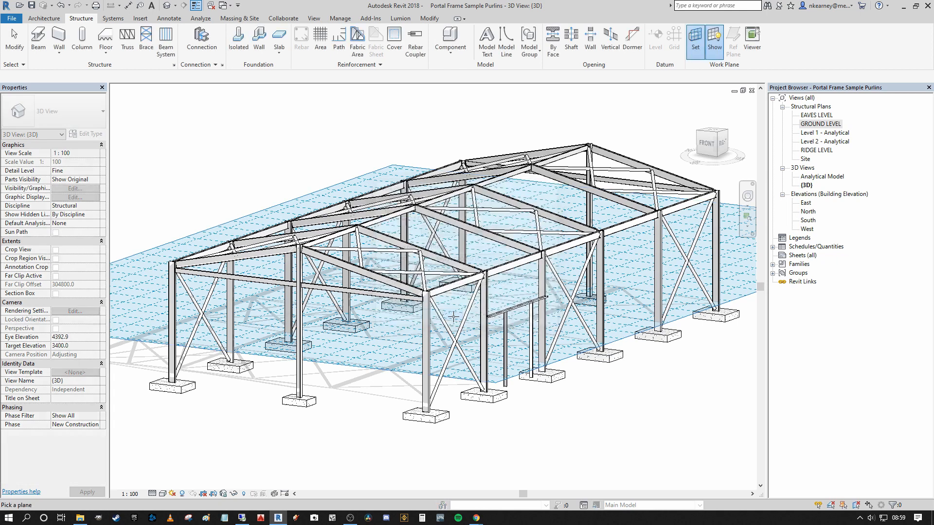
pyautogui.scroll(-4, 382, 298)
pyautogui.scroll(4, 511, 279)
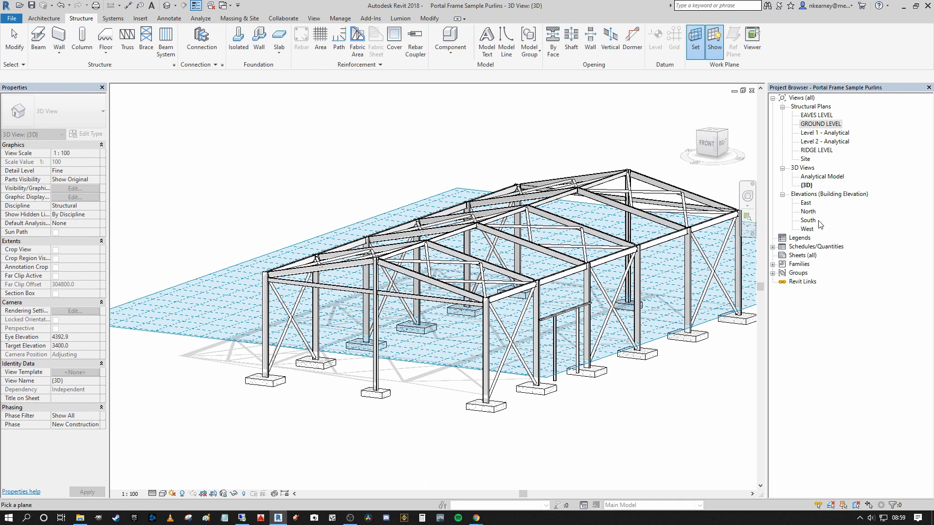
# Step: In the South elevation, set the work plane by picking the Westward Roof Fall reference plane and go to 3D View: {3D}
pyautogui.doubleClick(807, 221)
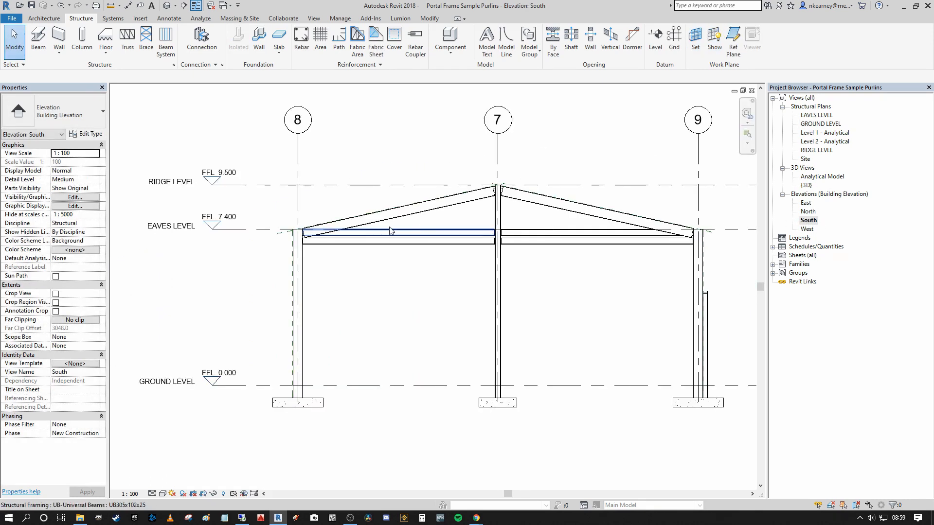
pyautogui.scroll(2, 441, 140)
pyautogui.click(698, 54)
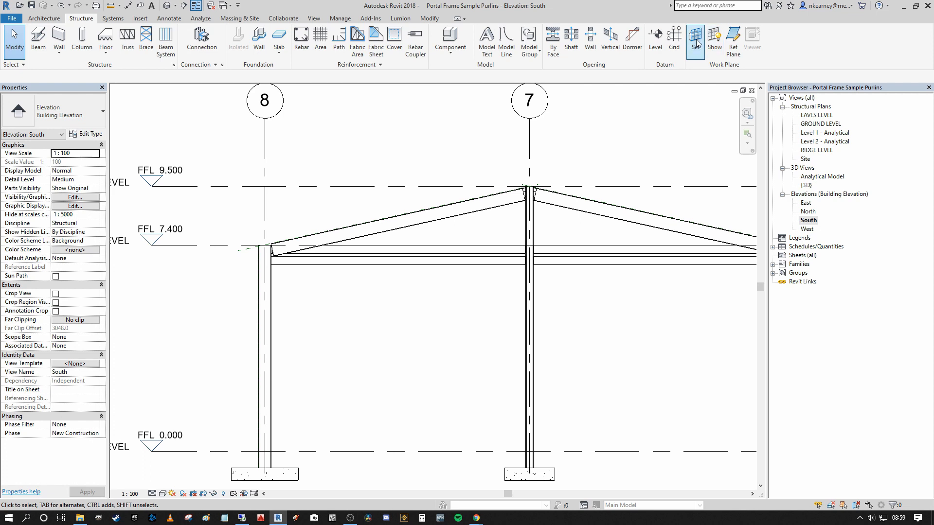
pyautogui.click(449, 322)
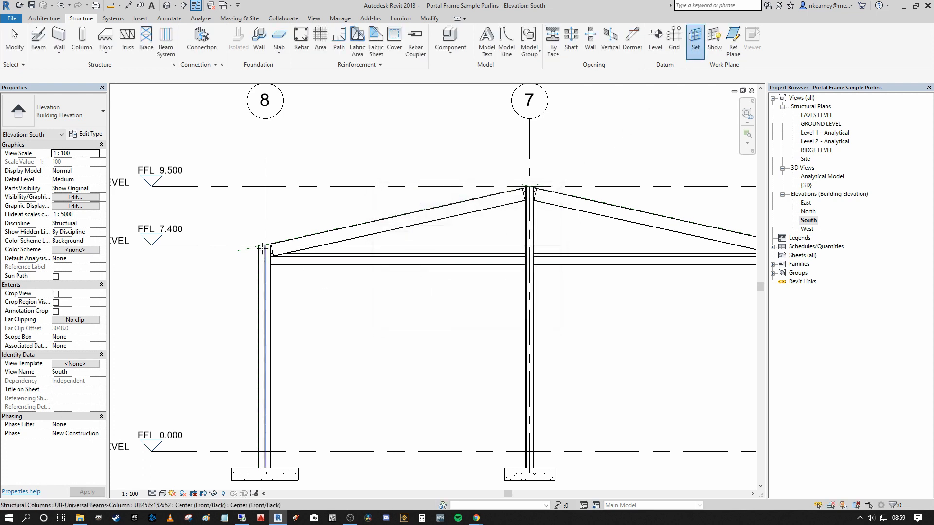
pyautogui.click(251, 252)
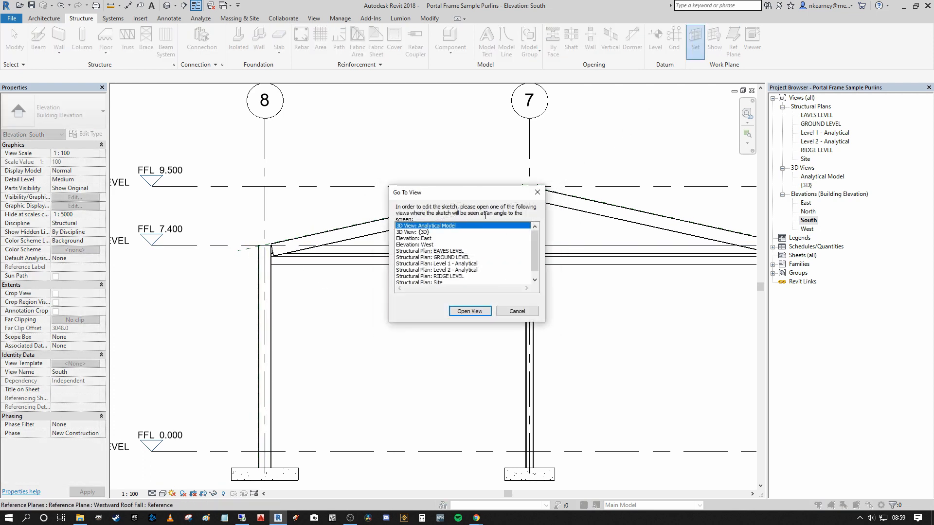
pyautogui.click(414, 232)
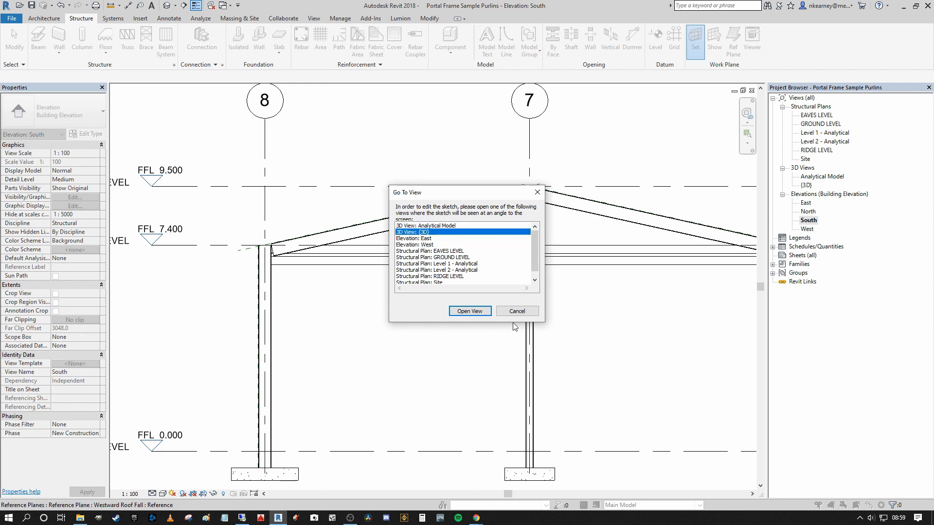
pyautogui.click(469, 311)
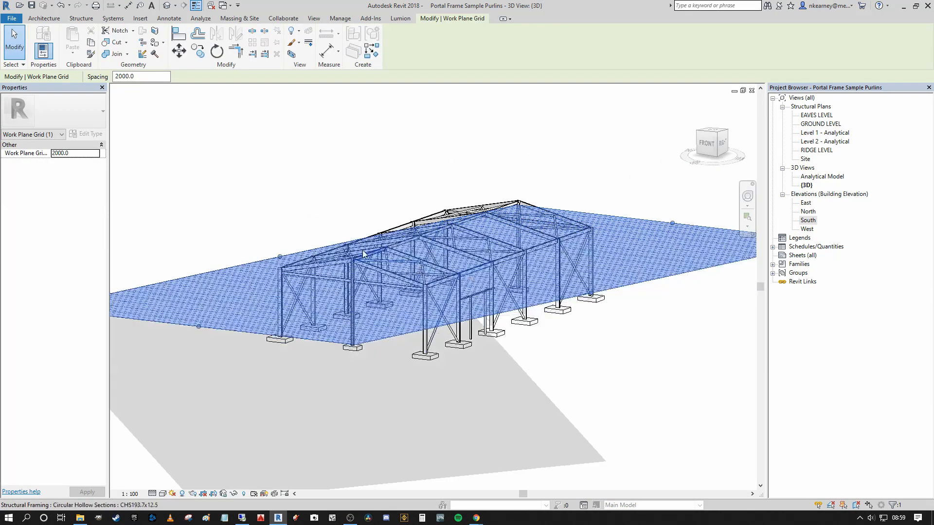
# Step: Examine the work plane grid along the westward roof slope from the front and from around the frame
pyautogui.keyDown('shift'); pyautogui.moveTo(498, 339); pyautogui.dragTo(442, 336, button='middle'); pyautogui.keyUp('shift')
pyautogui.scroll(2, 313, 351)
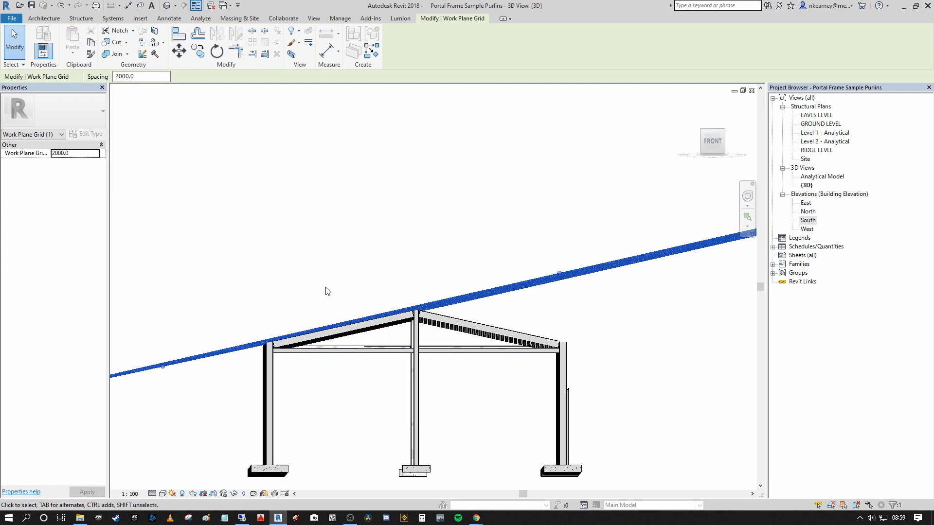
pyautogui.scroll(-3, 327, 294)
pyautogui.keyDown('shift'); pyautogui.moveTo(326, 269); pyautogui.dragTo(350, 342, button='middle'); pyautogui.keyUp('shift')
pyautogui.keyDown('shift'); pyautogui.moveTo(266, 195); pyautogui.dragTo(592, 277, button='middle'); pyautogui.keyUp('shift')
pyautogui.scroll(-3, 290, 202)
pyautogui.keyDown('shift'); pyautogui.moveTo(408, 223); pyautogui.dragTo(214, 268, button='middle'); pyautogui.keyUp('shift')
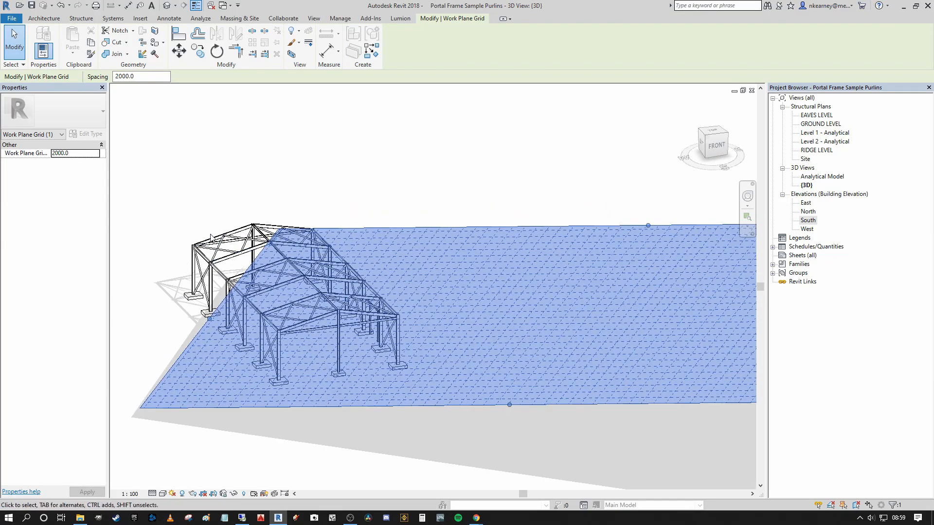
pyautogui.scroll(1, 364, 228)
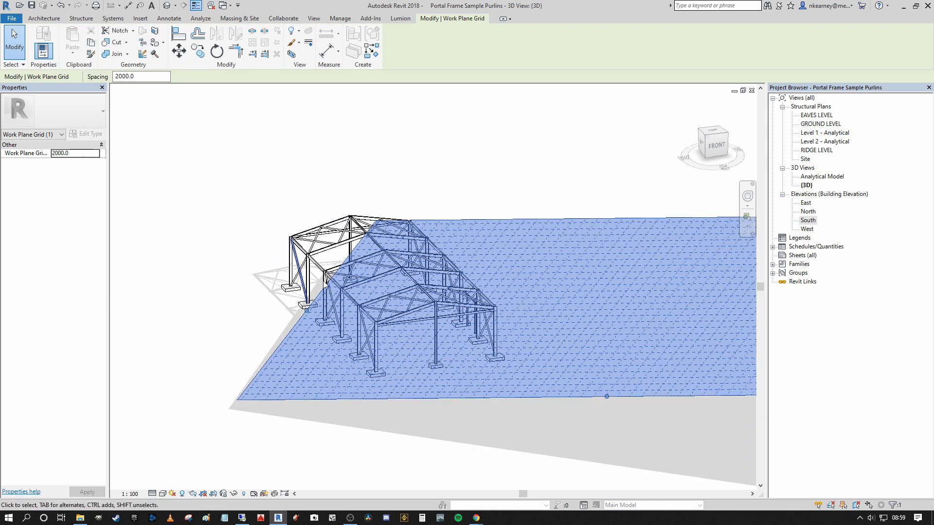
# Step: Examine the portal frame against the work plane grid on the westward roof slope and clear the grid selection
pyautogui.scroll(3, 392, 286)
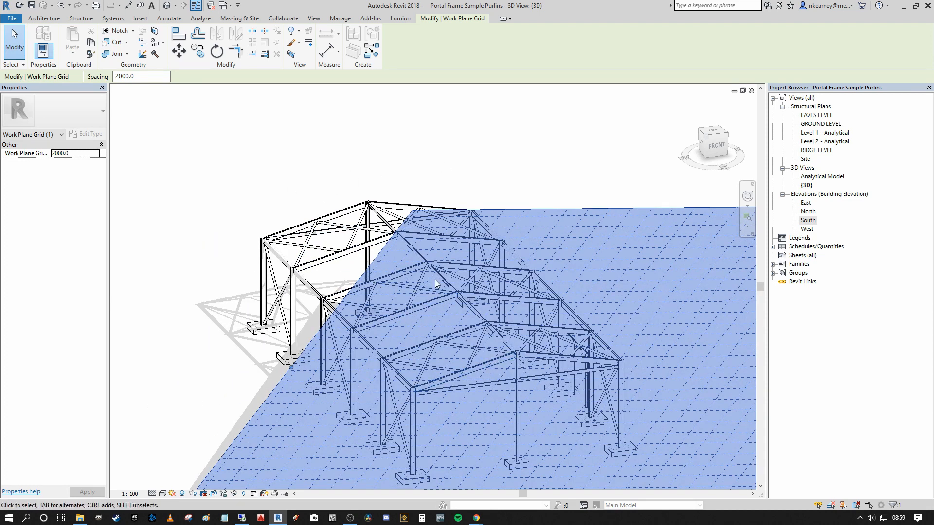
pyautogui.moveTo(471, 358); pyautogui.dragTo(418, 338, button='middle')
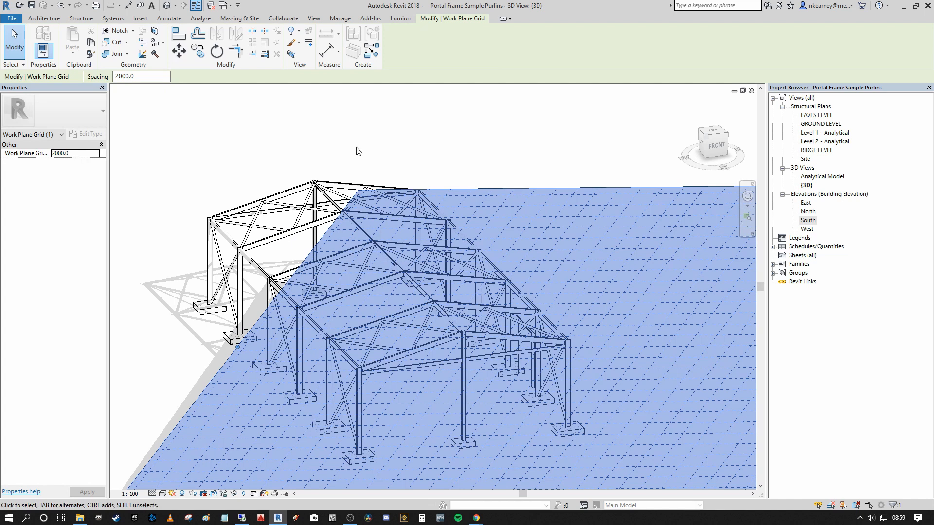
pyautogui.scroll(-3, 362, 146)
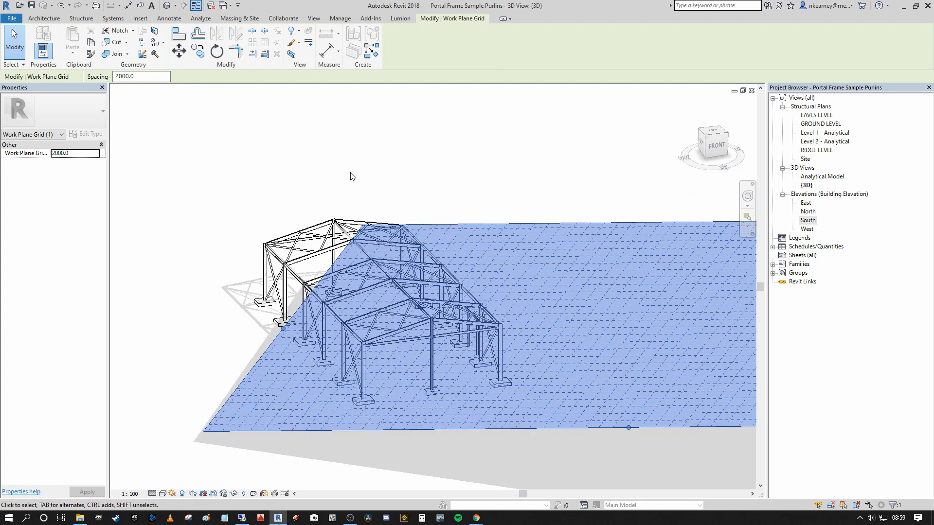
pyautogui.click(348, 180)
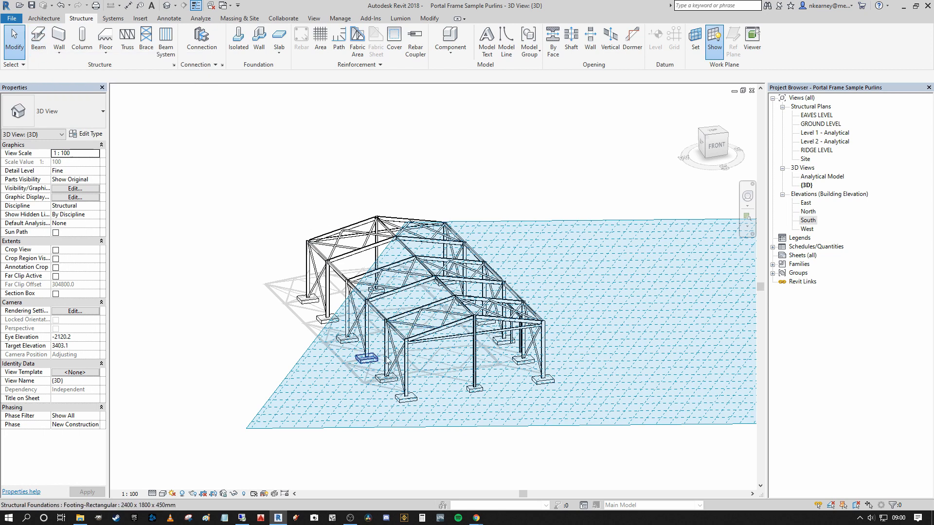
pyautogui.scroll(3, 406, 344)
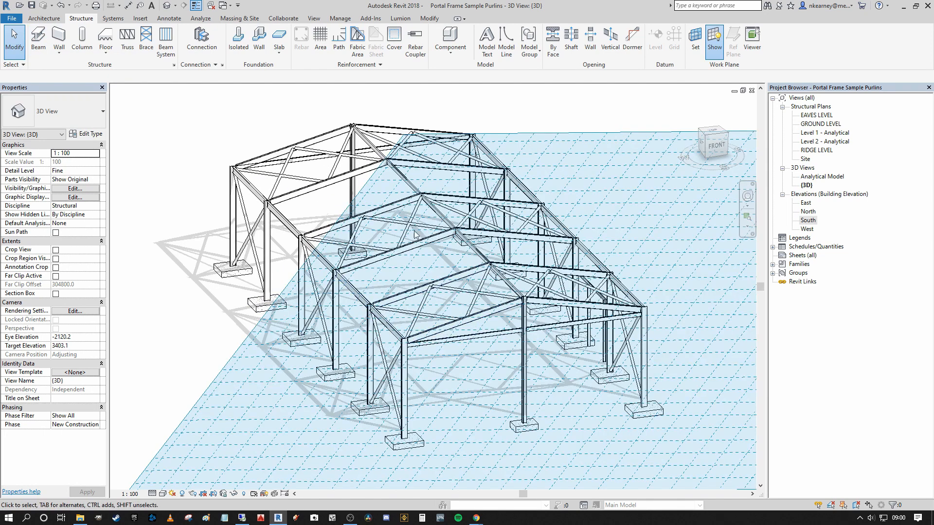
pyautogui.moveTo(397, 236); pyautogui.dragTo(348, 271, button='middle')
pyautogui.scroll(3, 233, 246)
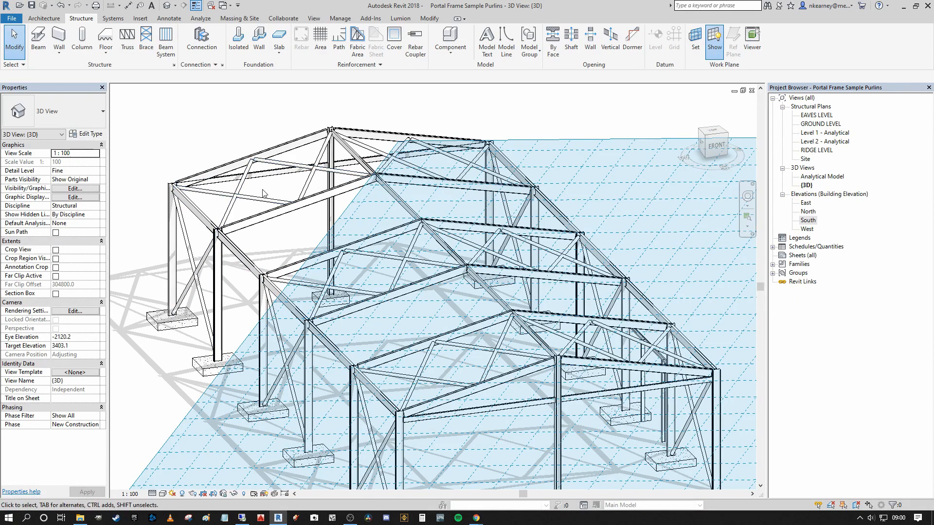
pyautogui.moveTo(249, 176); pyautogui.dragTo(317, 198, button='middle')
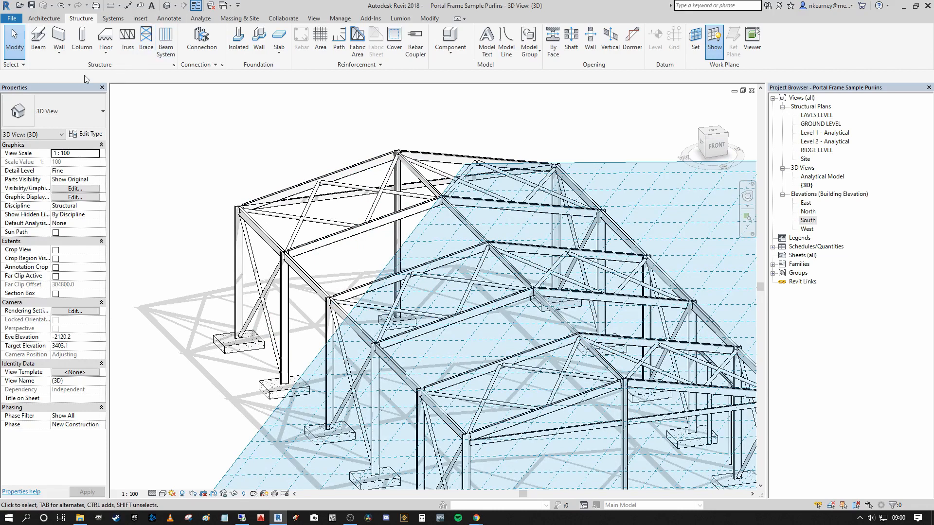
pyautogui.scroll(-2, 219, 116)
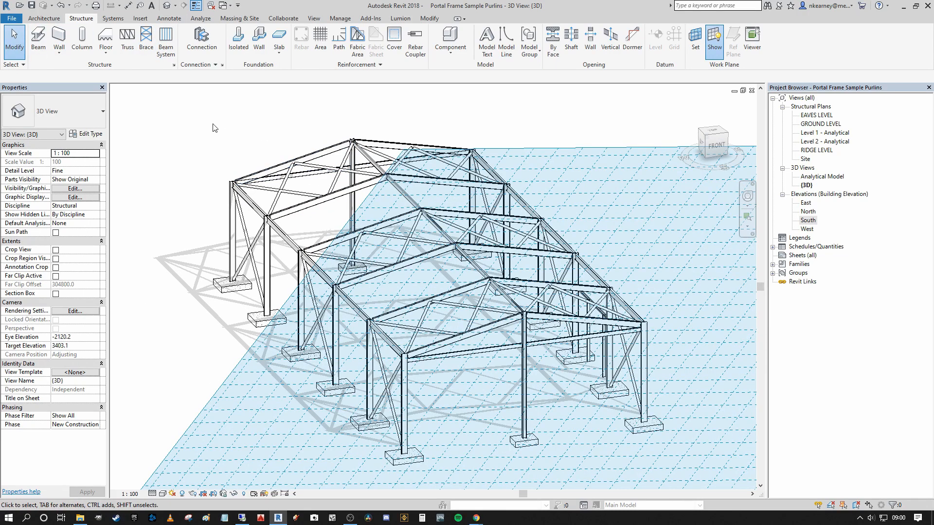
# Step: Start a structural beam system sketch and set its beam type to Light Gauge-Kingspan Multibeam Purlins : M205065150
pyautogui.click(166, 40)
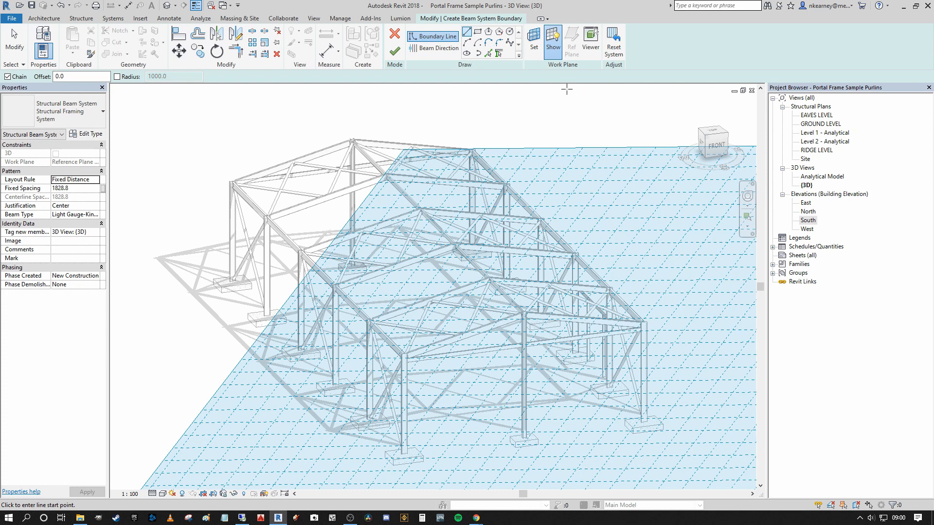
pyautogui.moveTo(529, 111); pyautogui.dragTo(589, 110, button='middle')
pyautogui.scroll(-1, 590, 110)
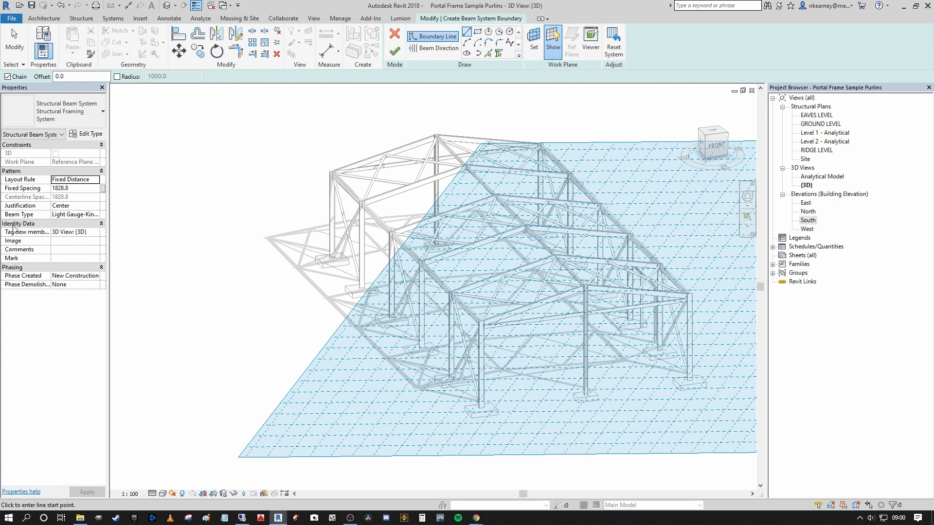
pyautogui.click(98, 215)
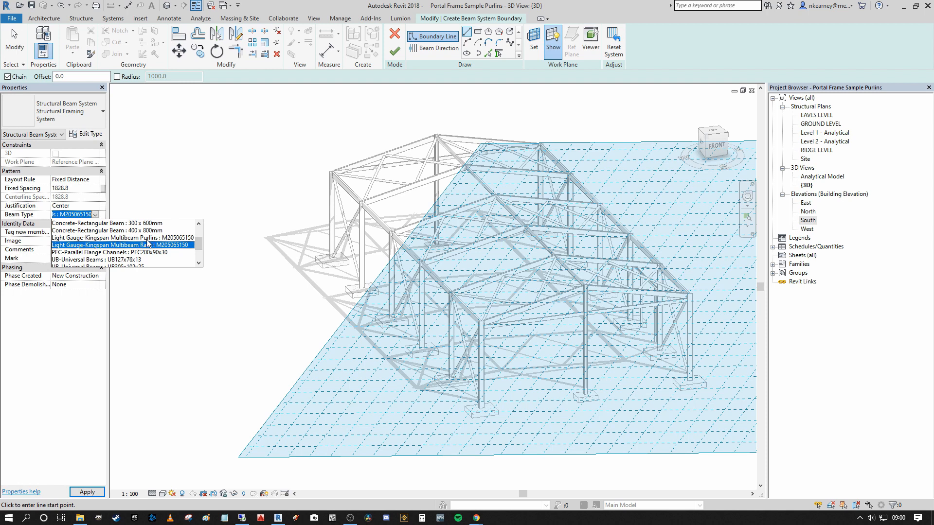
pyautogui.click(176, 244)
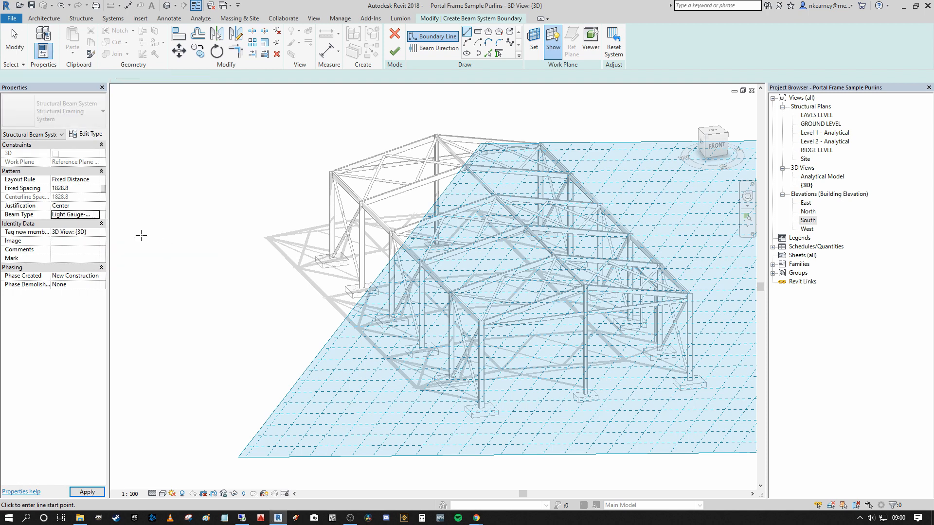
# Step: Set the beam system's fixed spacing to 1200, keeping the Fixed Distance layout rule and the Kingspan purlin beam type
pyautogui.click(97, 188)
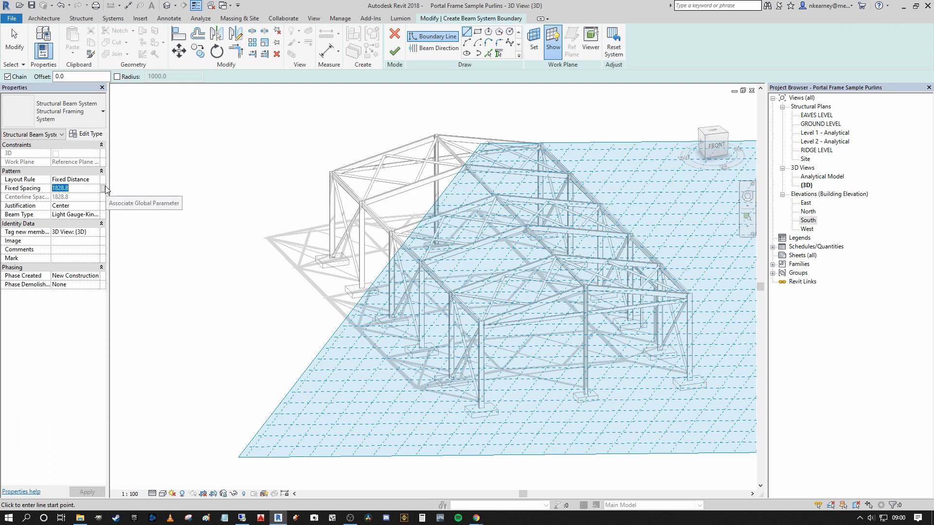
pyautogui.write('1200')
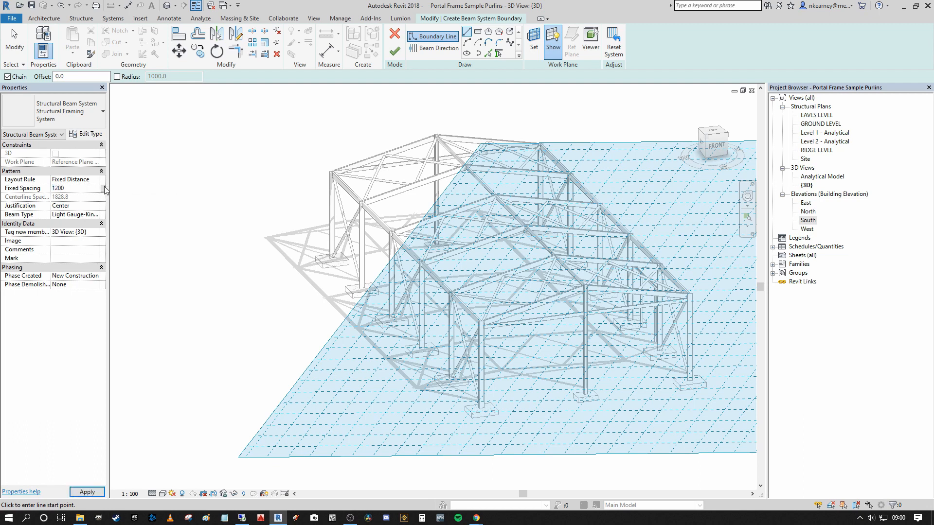
pyautogui.click(99, 181)
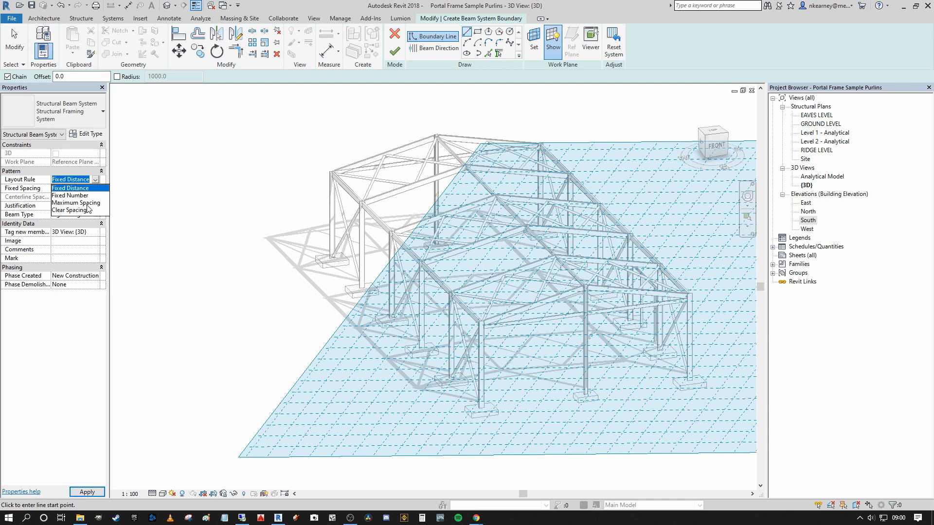
pyautogui.click(80, 180)
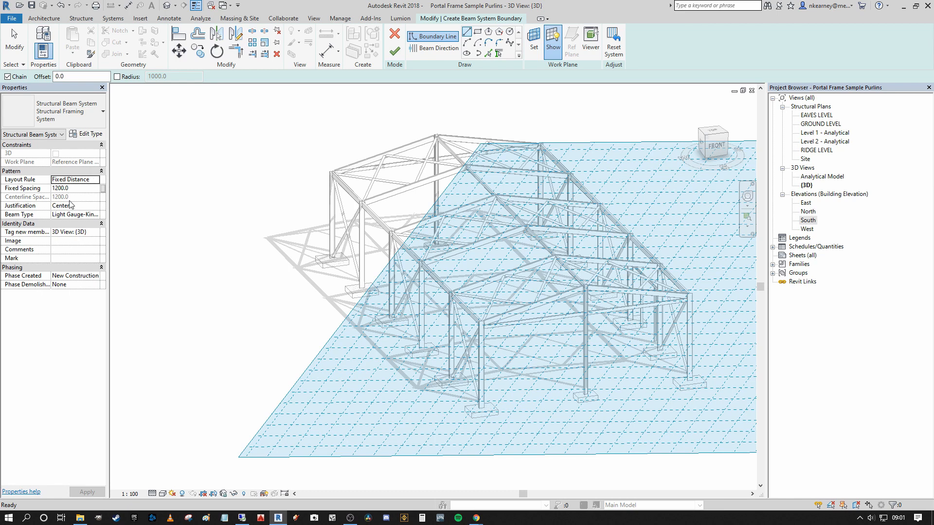
pyautogui.click(99, 216)
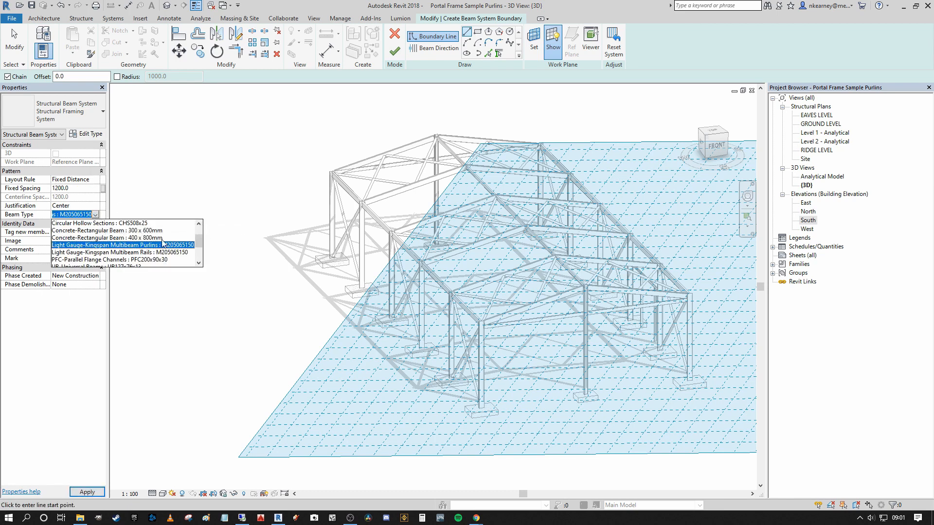
pyautogui.click(181, 180)
# Step: Orient the 3D view to look at the frame from the top and turn off shadows
pyautogui.moveTo(118, 199); pyautogui.dragTo(116, 228, button='middle')
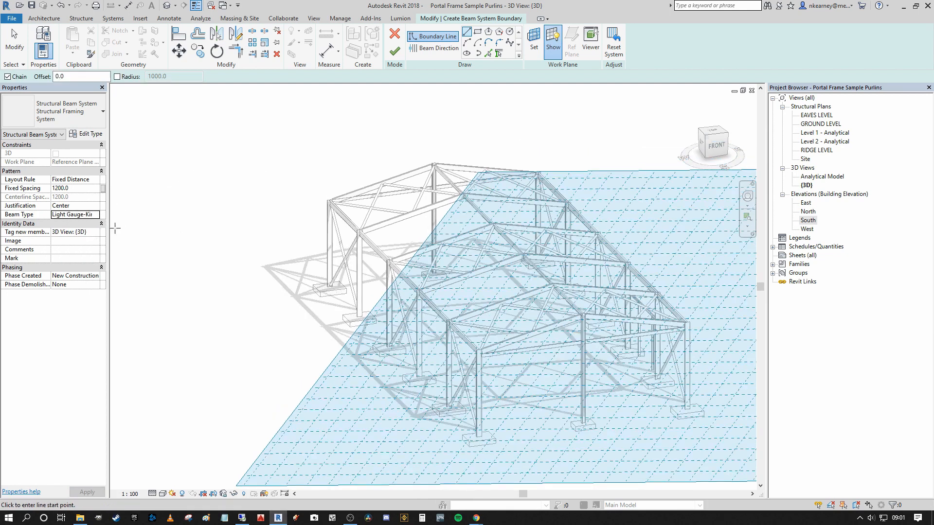
pyautogui.moveTo(218, 222); pyautogui.dragTo(282, 193, button='middle')
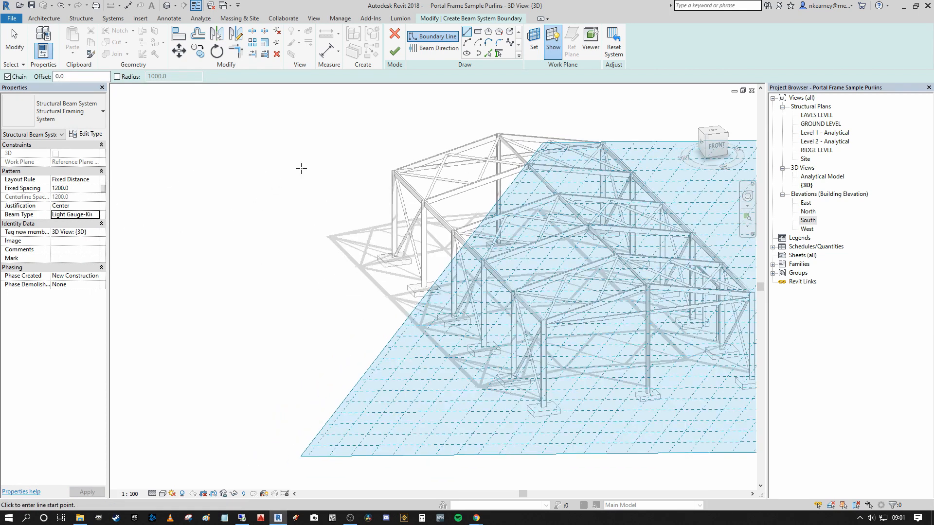
pyautogui.click(712, 132)
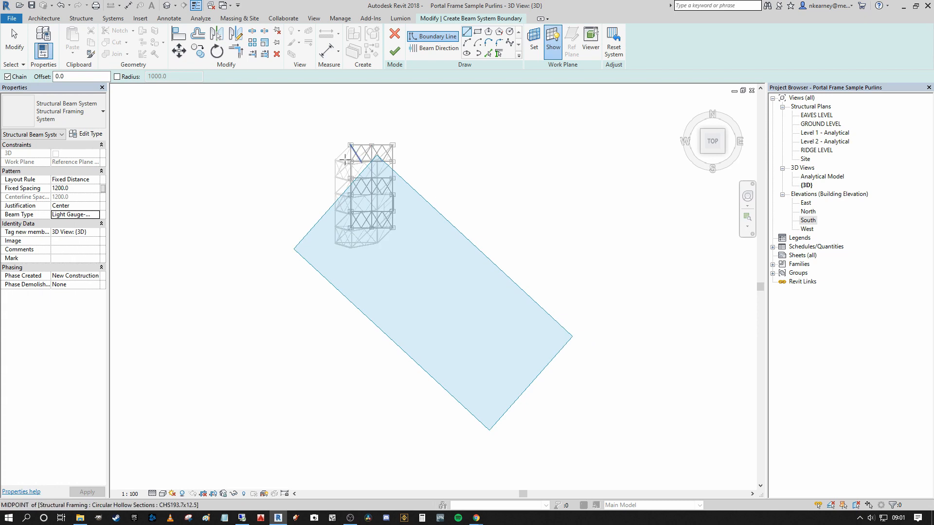
pyautogui.click(182, 494)
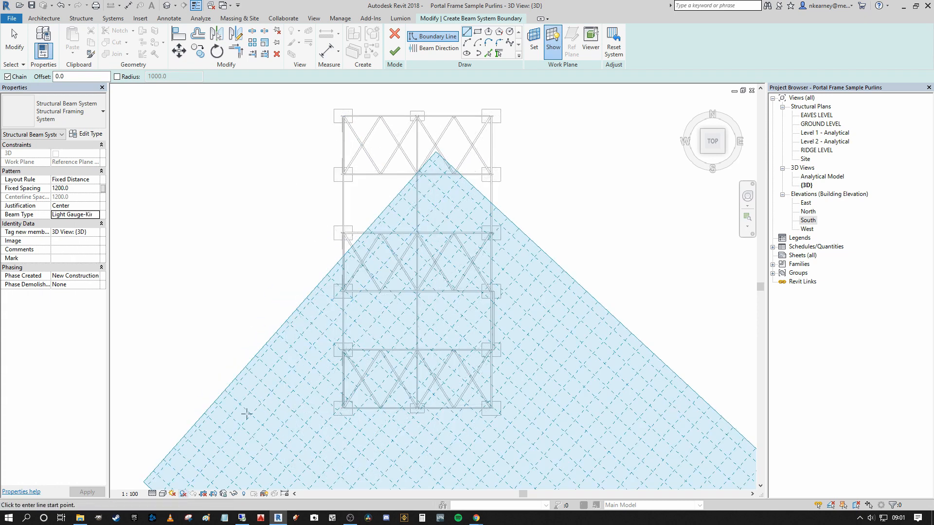
pyautogui.scroll(5, 377, 107)
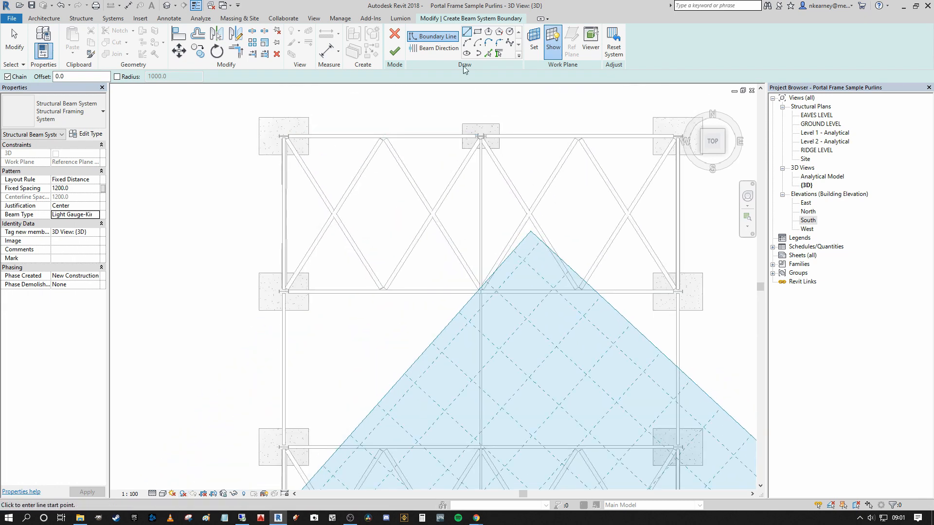
pyautogui.click(477, 32)
pyautogui.scroll(7, 481, 131)
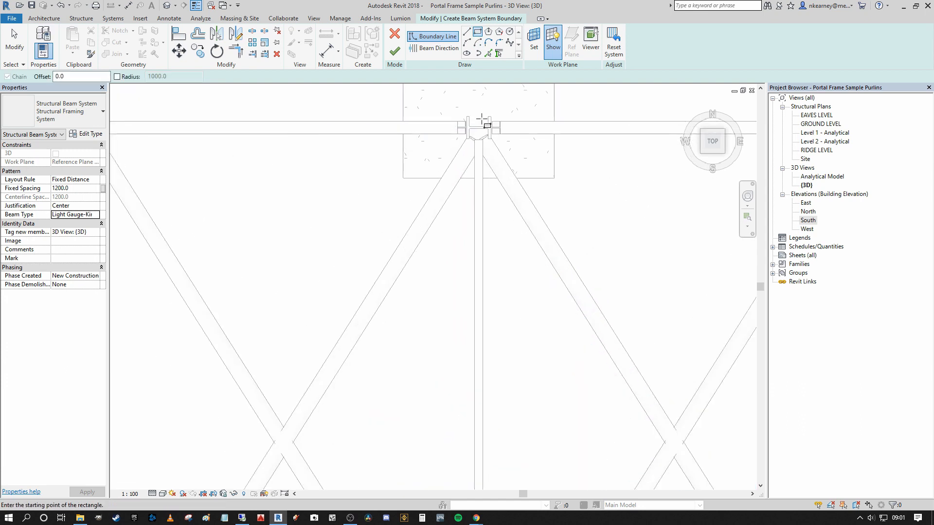
pyautogui.click(479, 127)
pyautogui.scroll(-8, 474, 133)
pyautogui.scroll(3, 457, 195)
pyautogui.click(477, 32)
pyautogui.scroll(10, 474, 138)
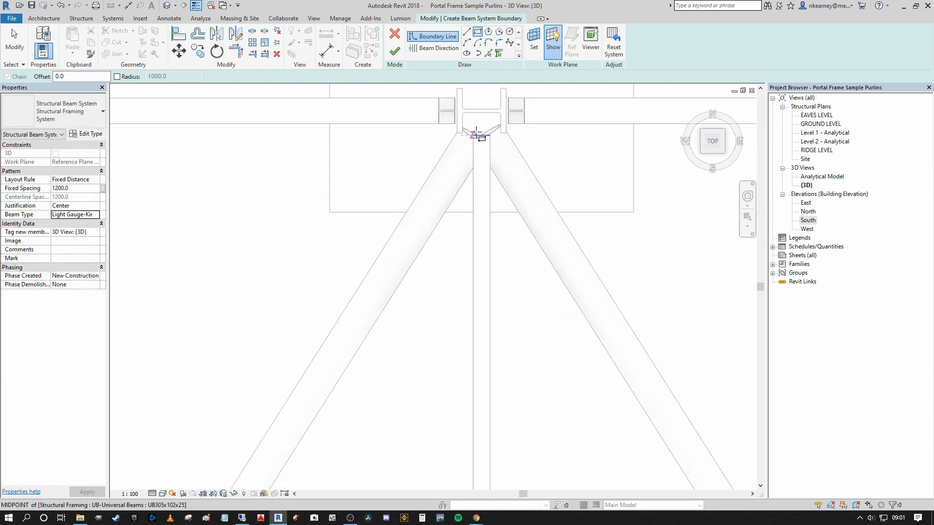
pyautogui.click(484, 107)
pyautogui.scroll(-5, 487, 109)
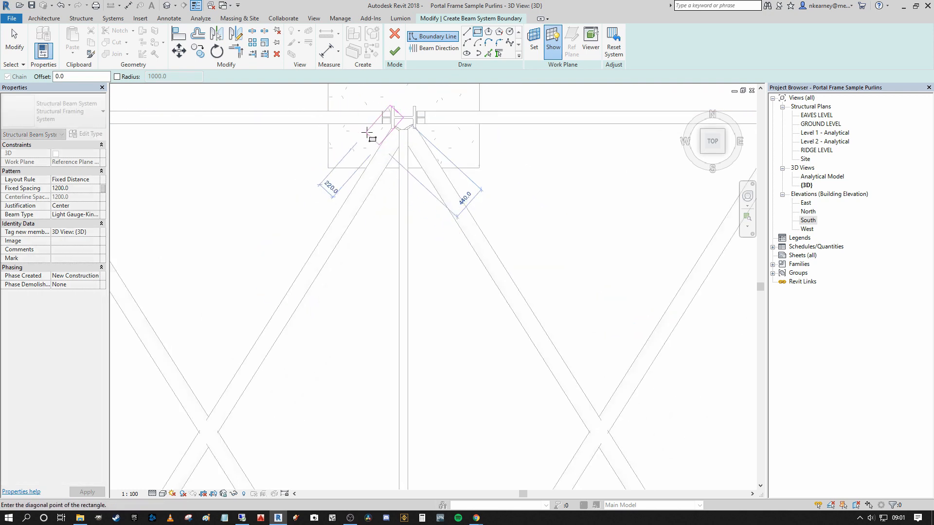
# Step: Sketch the first beam system boundary line along the north gable, from the ridge to the north-west eaves corner
pyautogui.click(467, 32)
pyautogui.scroll(6, 457, 170)
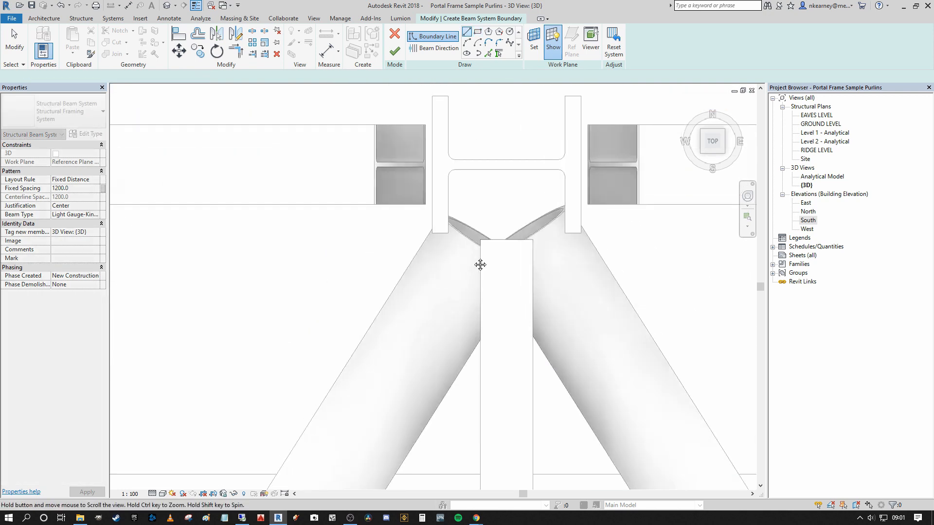
pyautogui.scroll(-10, 290, 168)
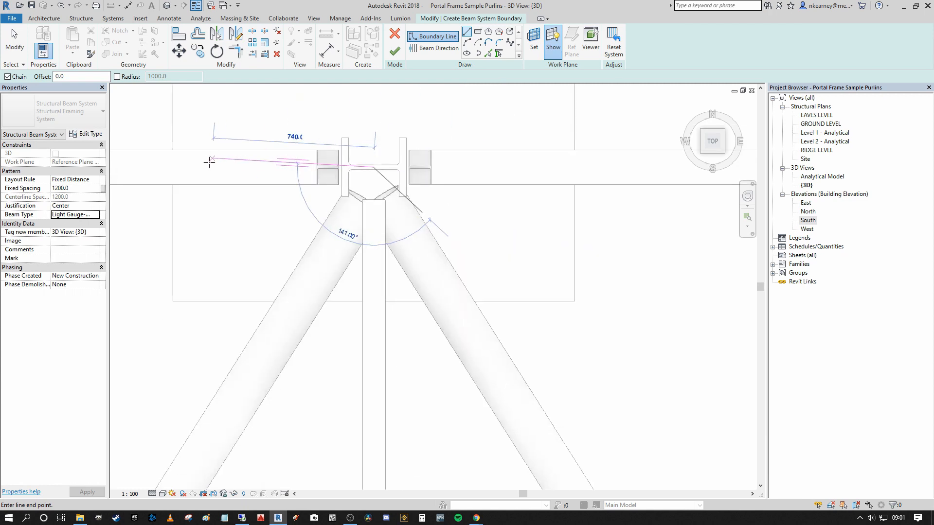
pyautogui.moveTo(135, 175); pyautogui.dragTo(598, 144, button='middle')
pyautogui.moveTo(459, 144); pyautogui.dragTo(530, 142, button='middle')
pyautogui.scroll(1, 340, 149)
pyautogui.scroll(4, 339, 150)
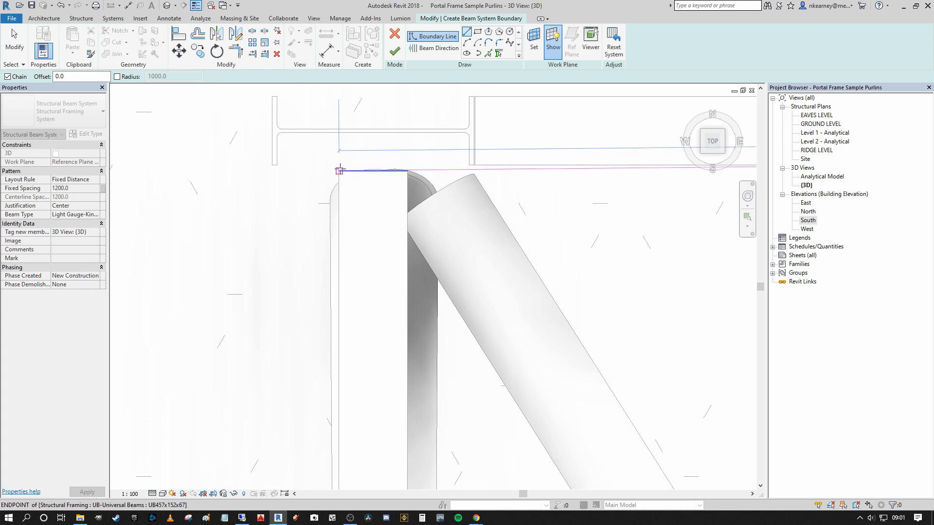
pyautogui.click(373, 131)
# Step: Continue the boundary with a line along the west eaves down to the south-west corner of the frame
pyautogui.scroll(-5, 376, 134)
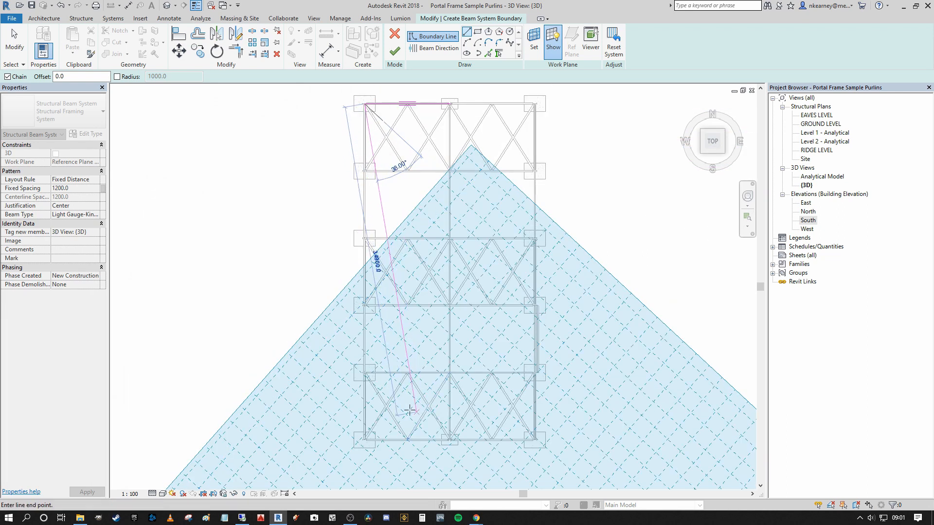
pyautogui.moveTo(409, 436); pyautogui.dragTo(405, 345, button='middle')
pyautogui.scroll(-1, 405, 346)
pyautogui.scroll(-1, 428, 316)
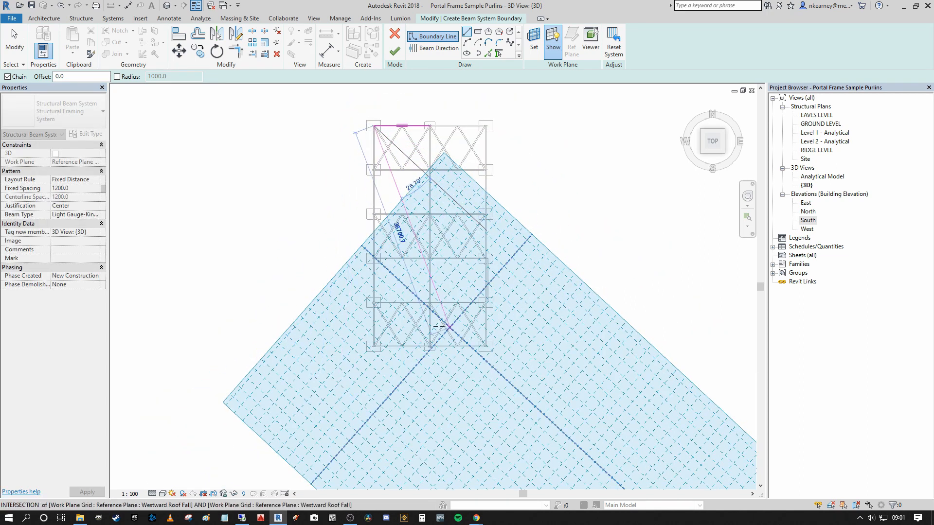
pyautogui.scroll(8, 359, 344)
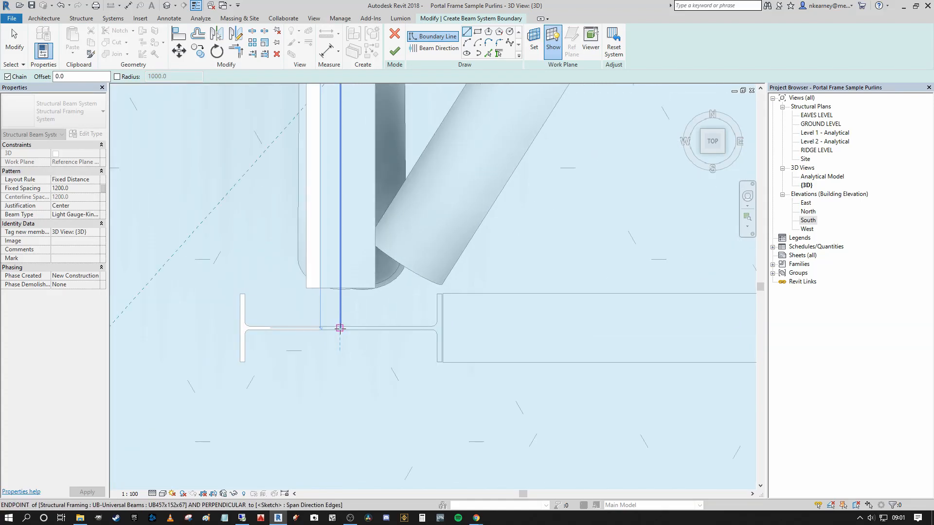
pyautogui.scroll(5, 339, 328)
pyautogui.click(340, 328)
# Step: Close the boundary with a line along the south gable to the ridge and one along the ridge back to the start
pyautogui.scroll(-10, 467, 308)
pyautogui.scroll(8, 404, 317)
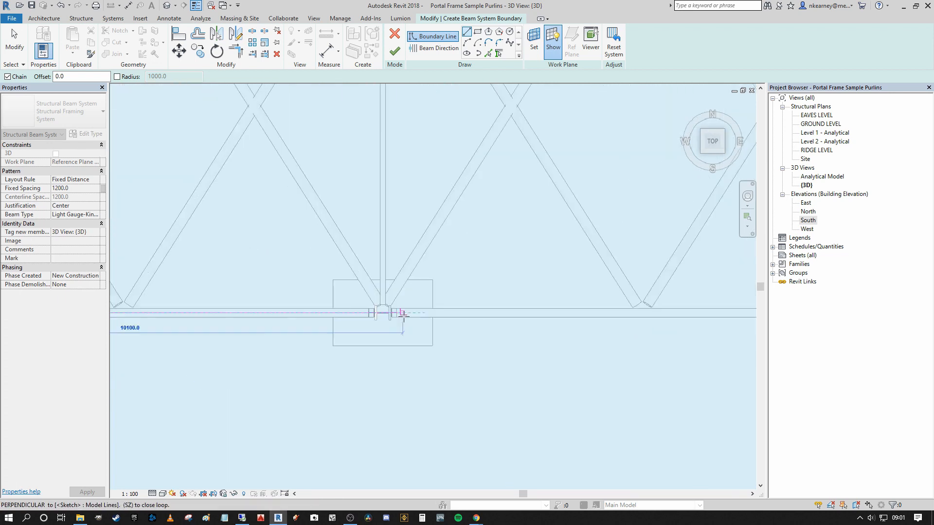
pyautogui.click(372, 285)
pyautogui.scroll(-8, 386, 291)
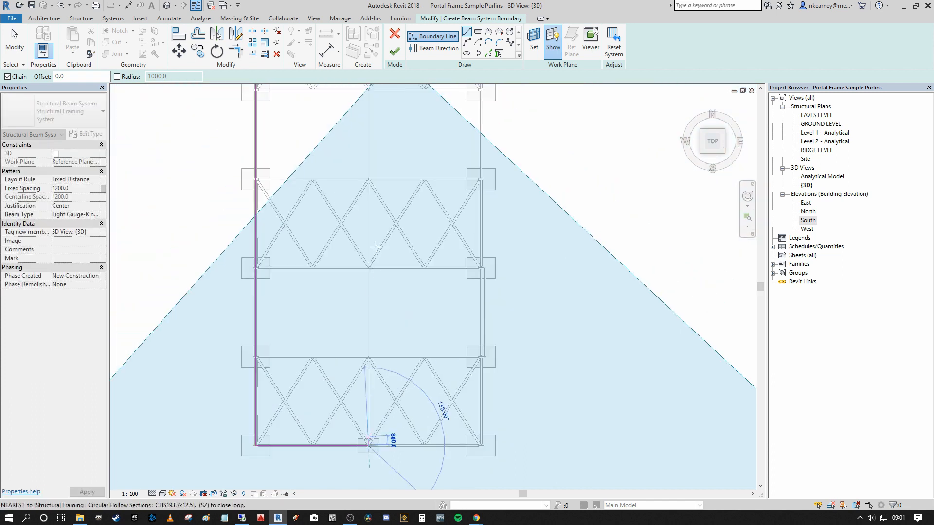
pyautogui.scroll(-5, 375, 252)
pyautogui.scroll(4, 382, 158)
pyautogui.click(362, 129)
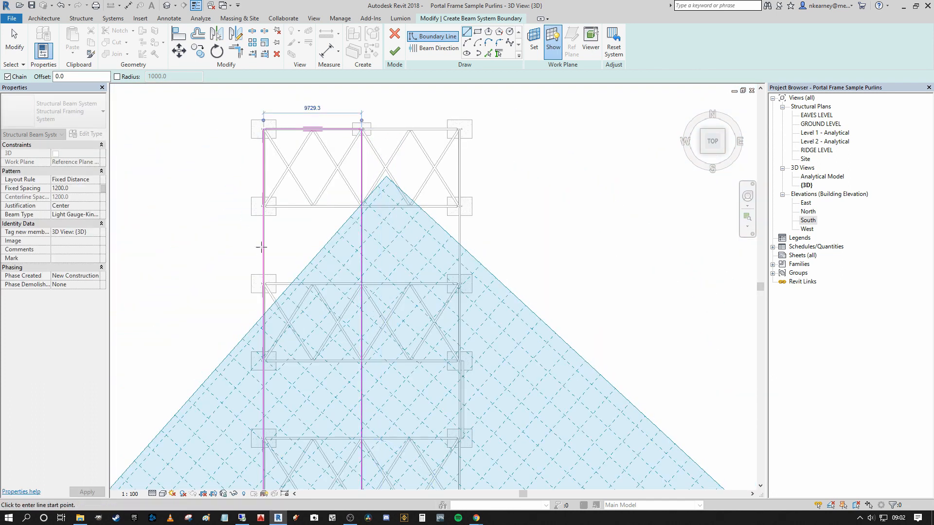
pyautogui.moveTo(258, 248); pyautogui.dragTo(372, 208, button='middle')
pyautogui.moveTo(382, 127); pyautogui.dragTo(354, 198, button='middle')
pyautogui.scroll(2, 396, 164)
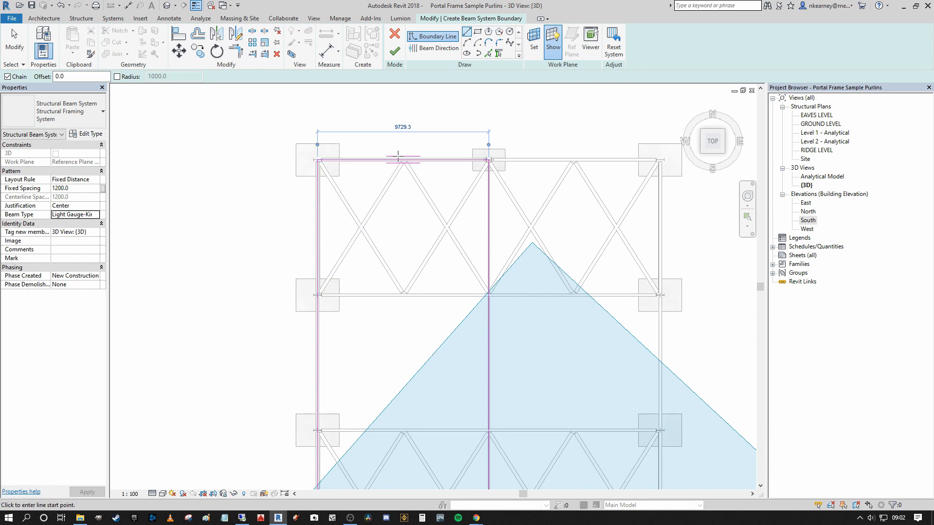
# Step: Set the beam direction parallel to the west eaves boundary line and finish the beam system sketch
pyautogui.scroll(-3, 413, 146)
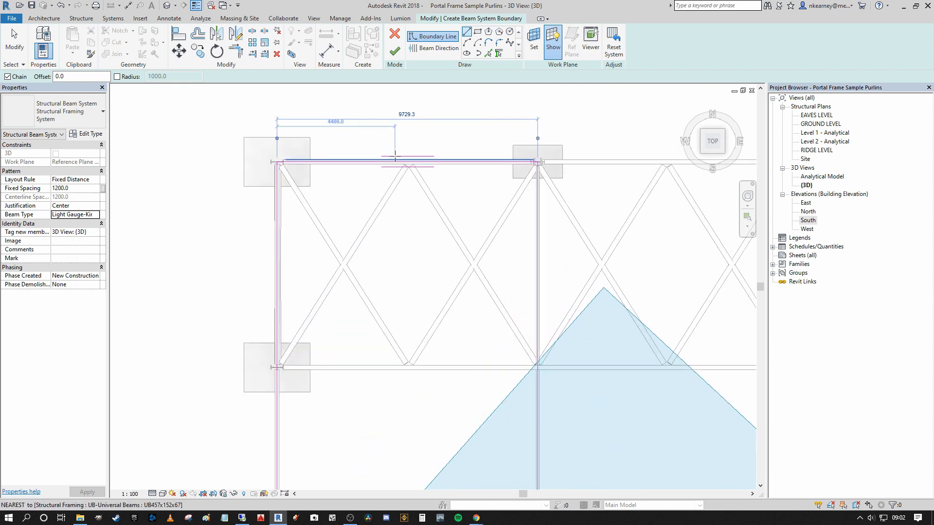
pyautogui.press('Escape')
pyautogui.scroll(2, 403, 160)
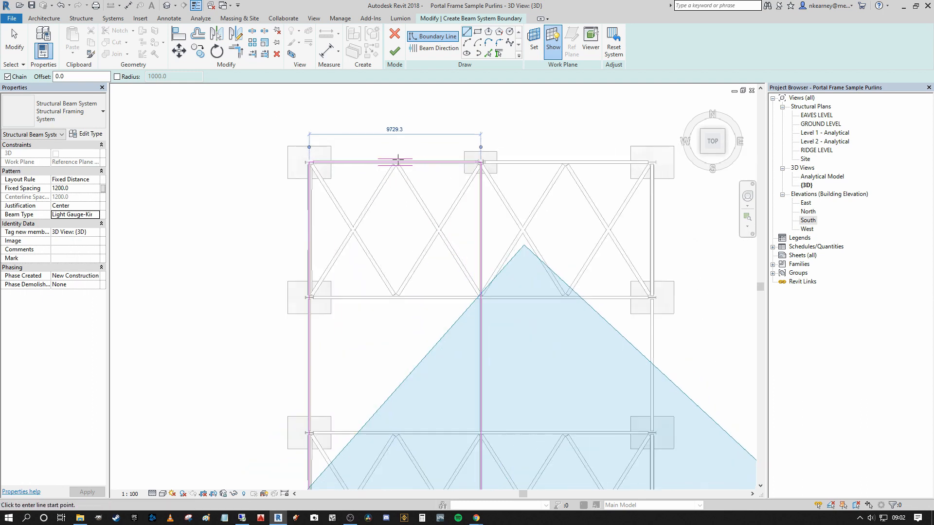
pyautogui.scroll(1, 412, 150)
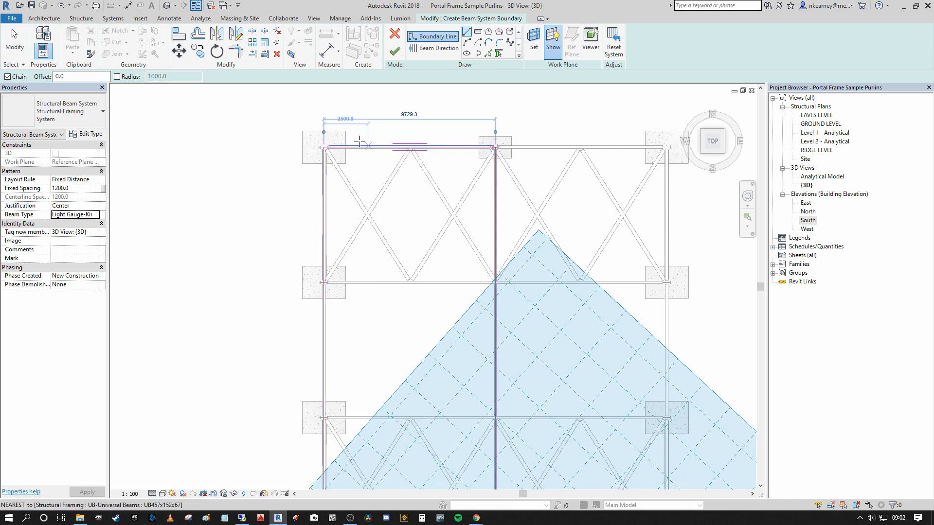
pyautogui.scroll(2, 408, 132)
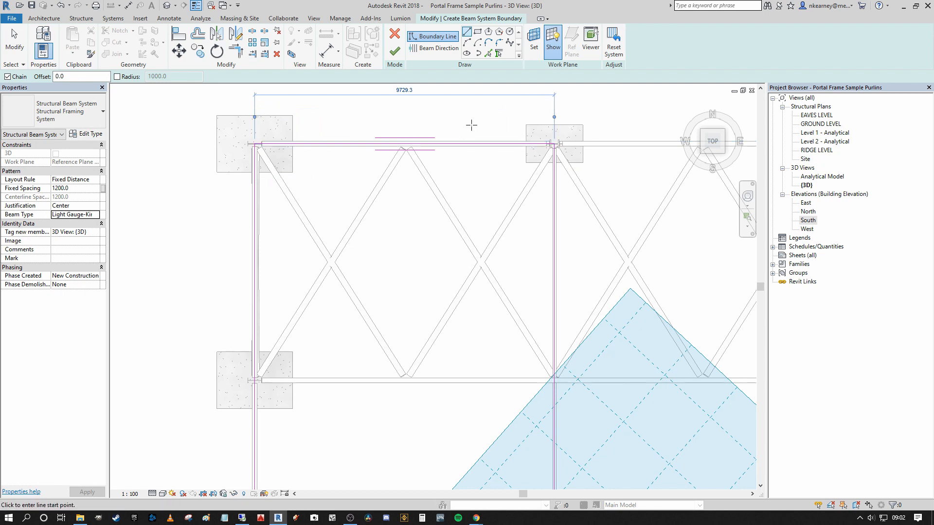
pyautogui.scroll(-2, 472, 126)
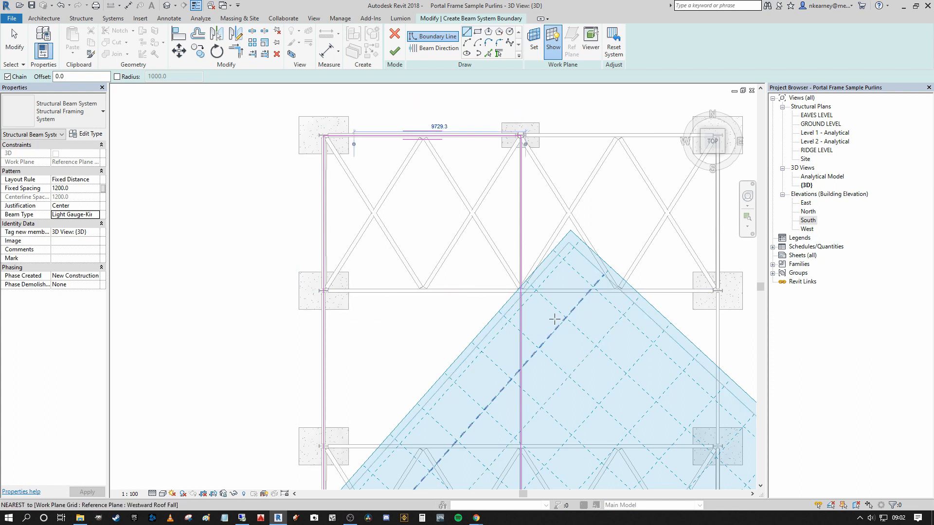
pyautogui.scroll(-2, 494, 150)
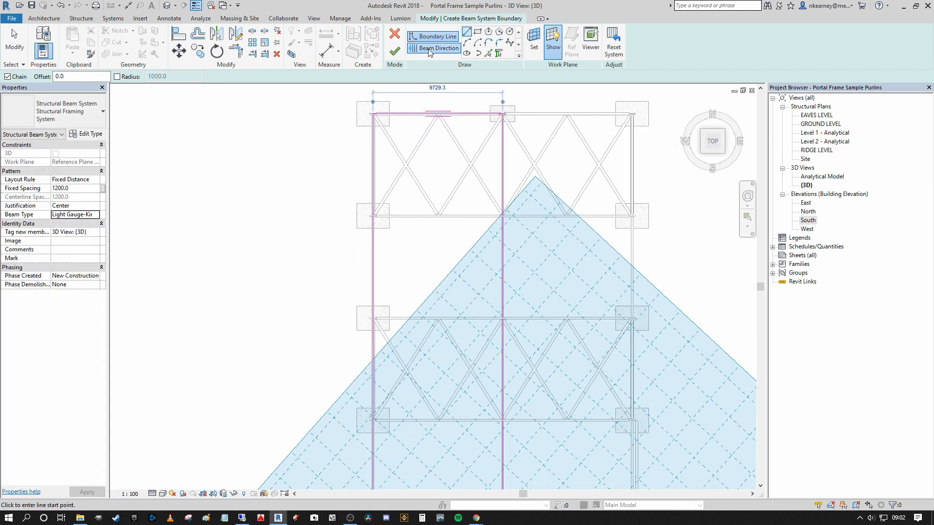
pyautogui.click(429, 48)
pyautogui.scroll(-2, 377, 252)
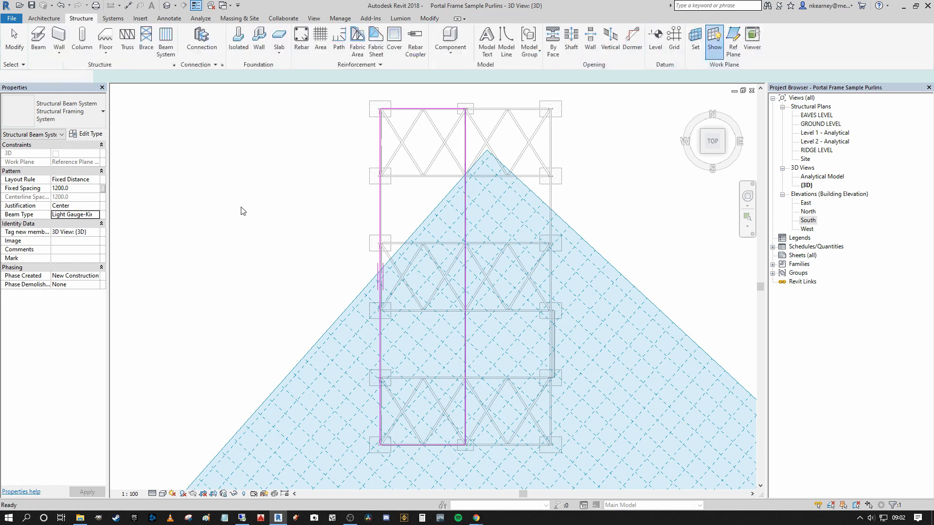
pyautogui.moveTo(258, 229); pyautogui.dragTo(273, 263, button='middle')
pyautogui.scroll(-2, 266, 262)
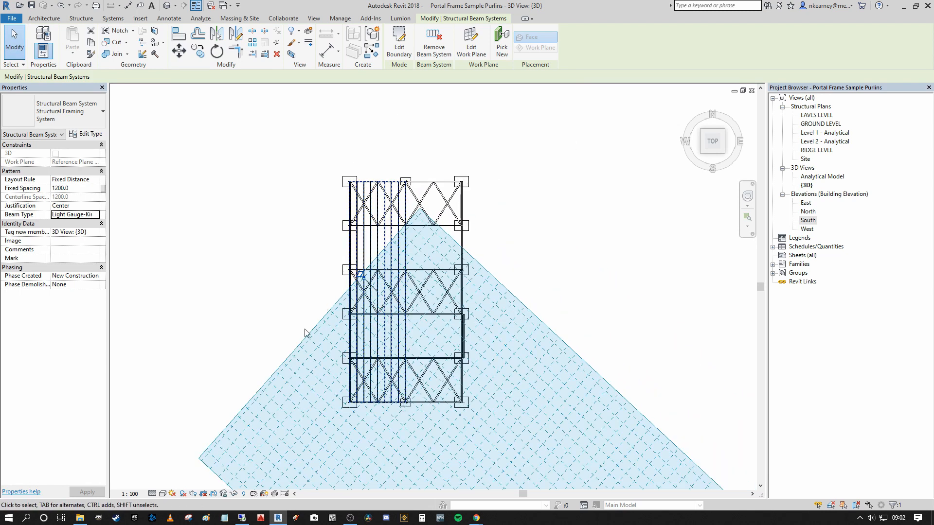
# Step: Show the new purlins in 3D from the south-west and turn off the work plane display
pyautogui.keyDown('shift'); pyautogui.moveTo(281, 339); pyautogui.dragTo(371, 59, button='middle'); pyautogui.keyUp('shift')
pyautogui.scroll(2, 423, 187)
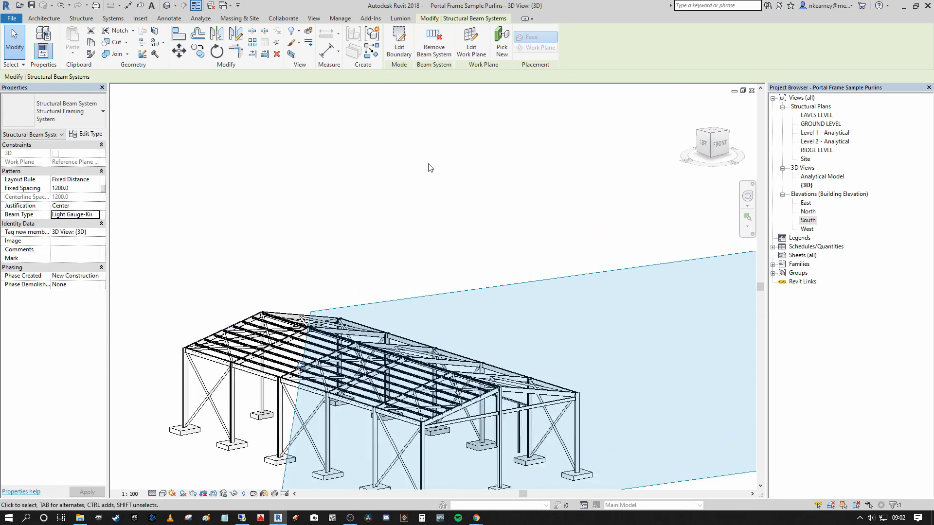
pyautogui.click(429, 157)
pyautogui.scroll(-2, 429, 157)
pyautogui.click(715, 43)
pyautogui.scroll(5, 550, 295)
pyautogui.scroll(5, 549, 295)
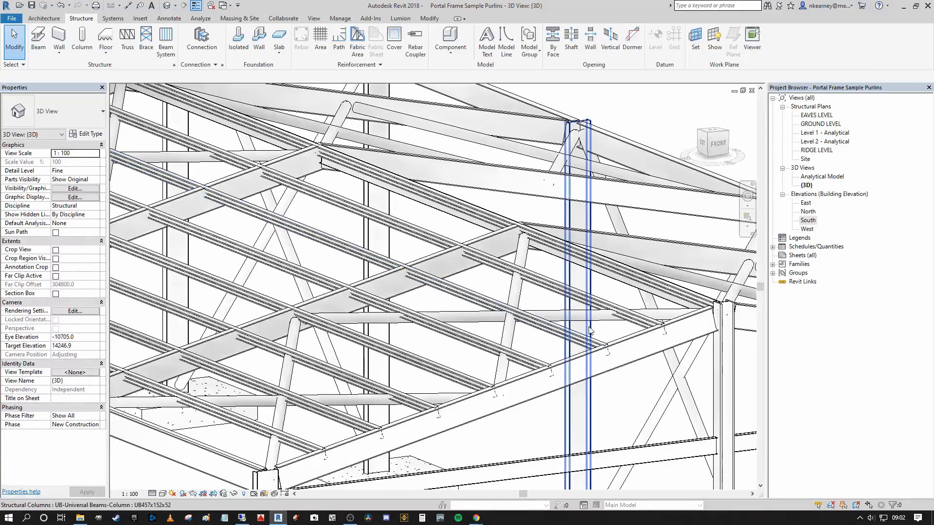
pyautogui.scroll(-2, 621, 319)
pyautogui.scroll(3, 655, 304)
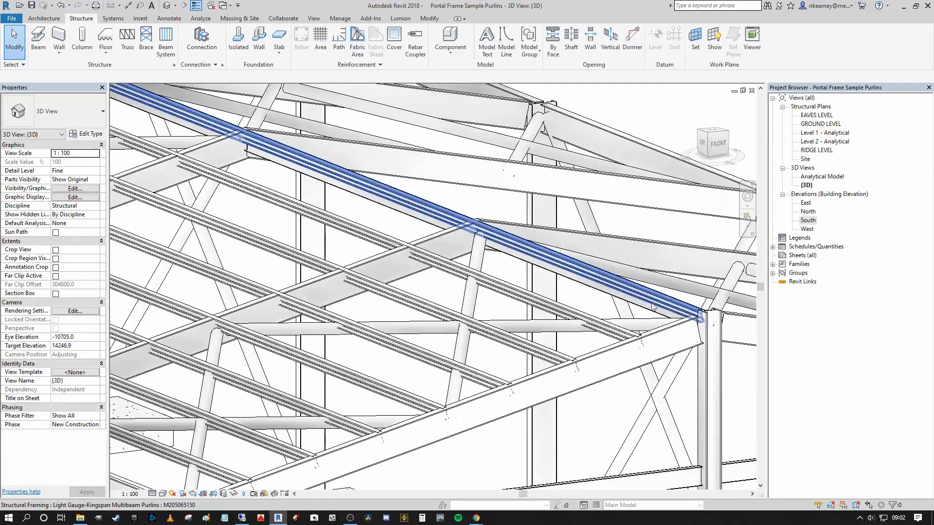
pyautogui.scroll(-4, 598, 316)
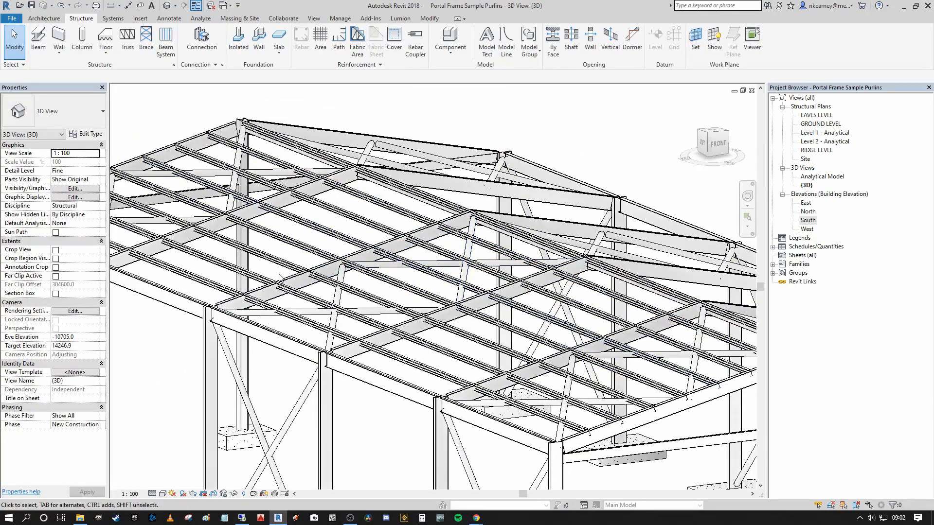
# Step: Select all instances of the Kingspan Multibeam M205065150 purlin visible in the 3D view
pyautogui.scroll(-5, 437, 268)
pyautogui.scroll(6, 281, 182)
pyautogui.click(280, 182)
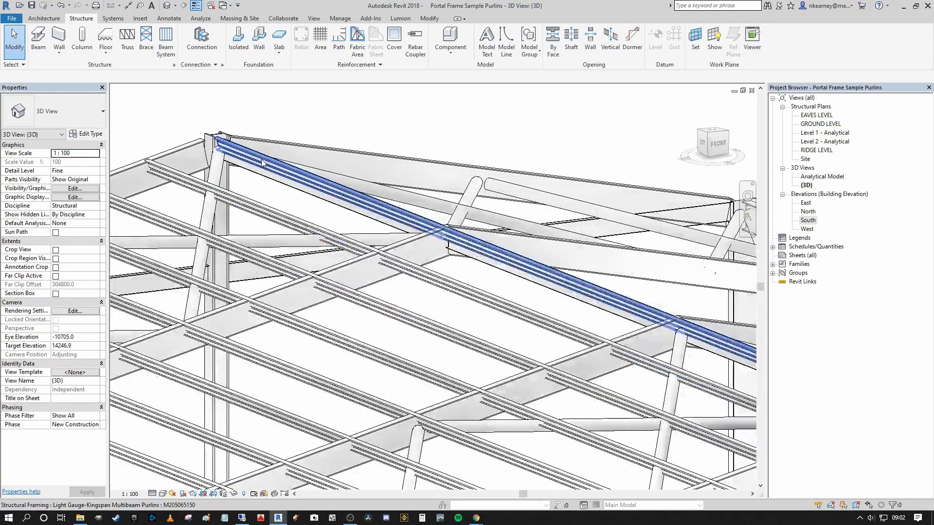
pyautogui.scroll(-2, 230, 144)
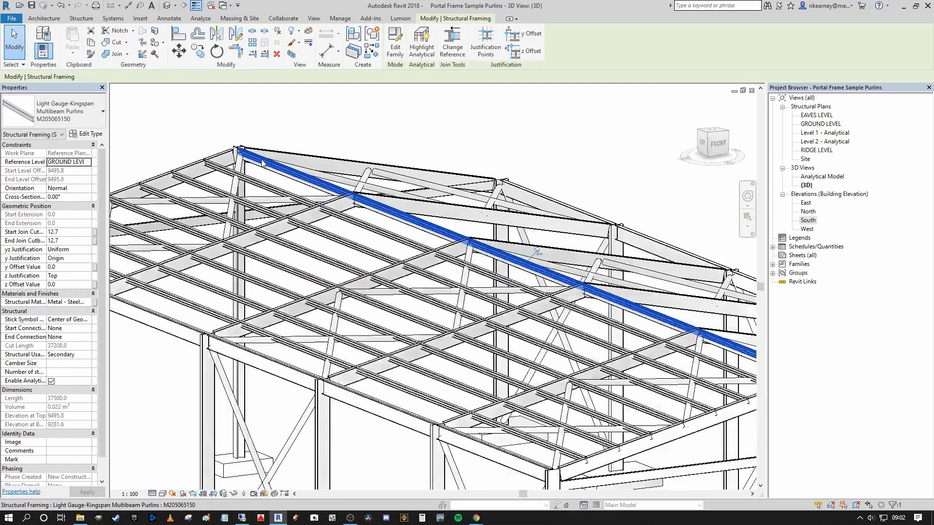
pyautogui.rightClick(191, 124)
pyautogui.moveTo(289, 279)
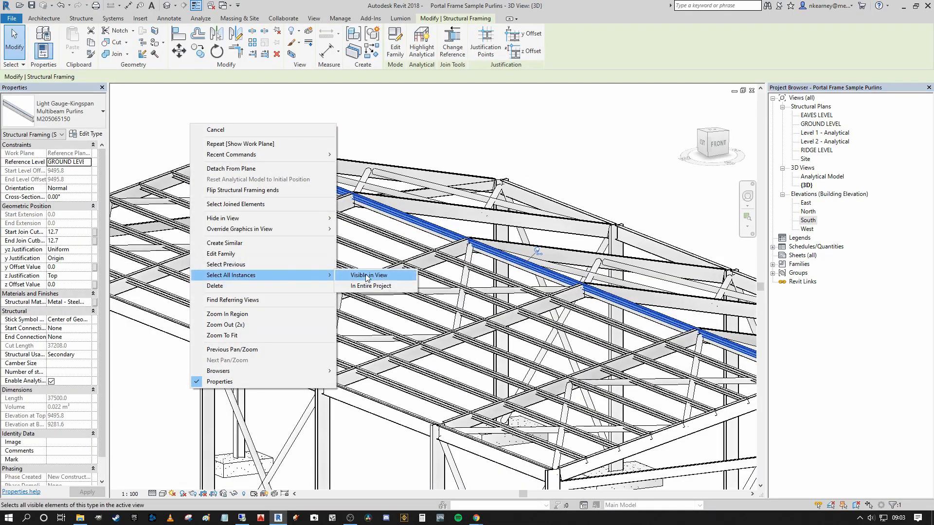
pyautogui.click(368, 275)
pyautogui.scroll(-3, 422, 235)
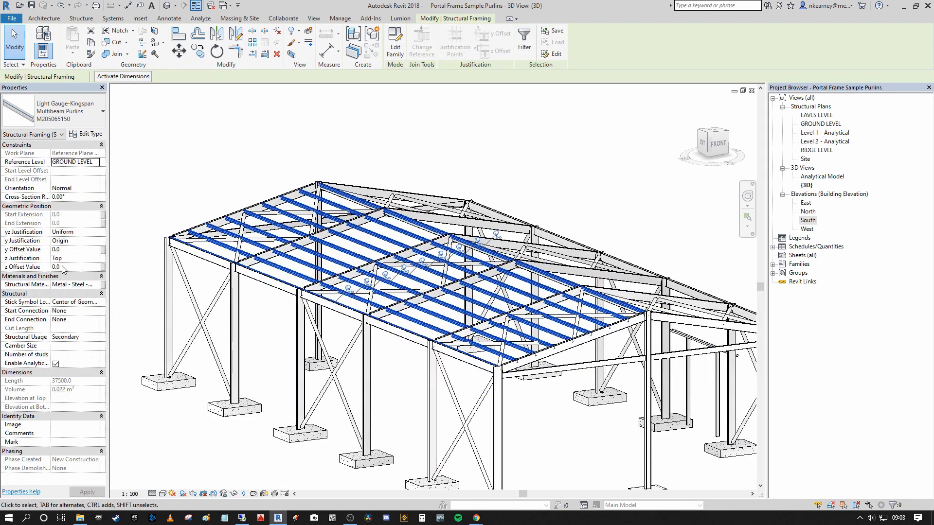
# Step: Set the cross-section rotation of the selected purlins to 180°
pyautogui.scroll(5, 507, 268)
pyautogui.keyDown('shift'); pyautogui.moveTo(615, 327); pyautogui.dragTo(467, 318, button='middle'); pyautogui.keyUp('shift')
pyautogui.scroll(-5, 603, 303)
pyautogui.scroll(4, 535, 321)
pyautogui.scroll(1, 455, 319)
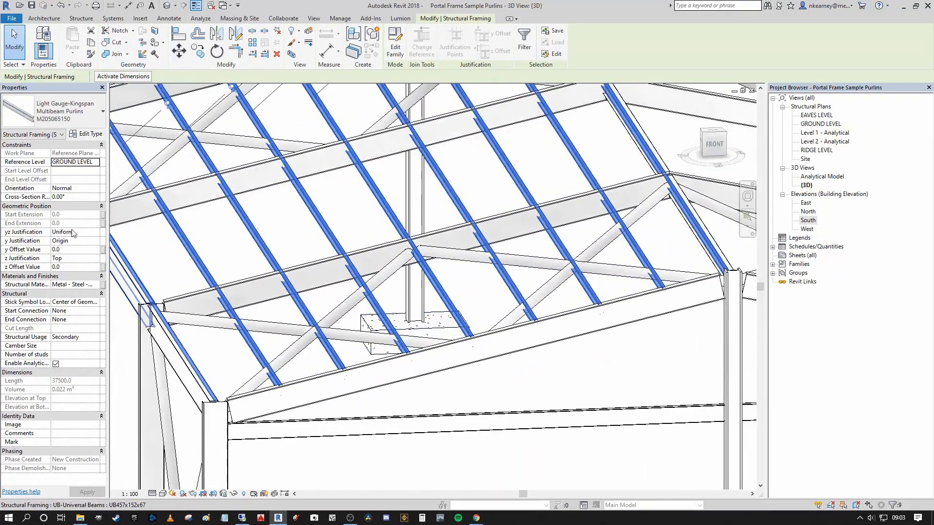
pyautogui.click(82, 197)
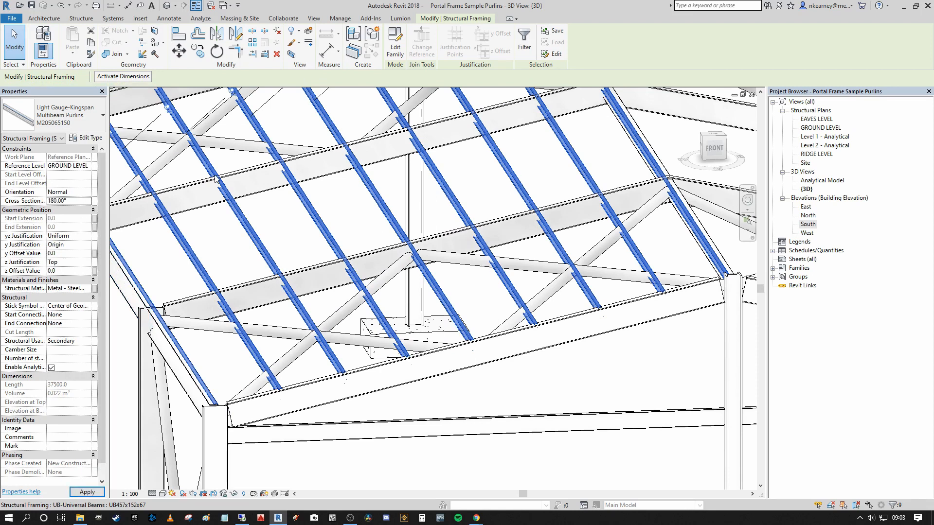
pyautogui.scroll(2, 425, 280)
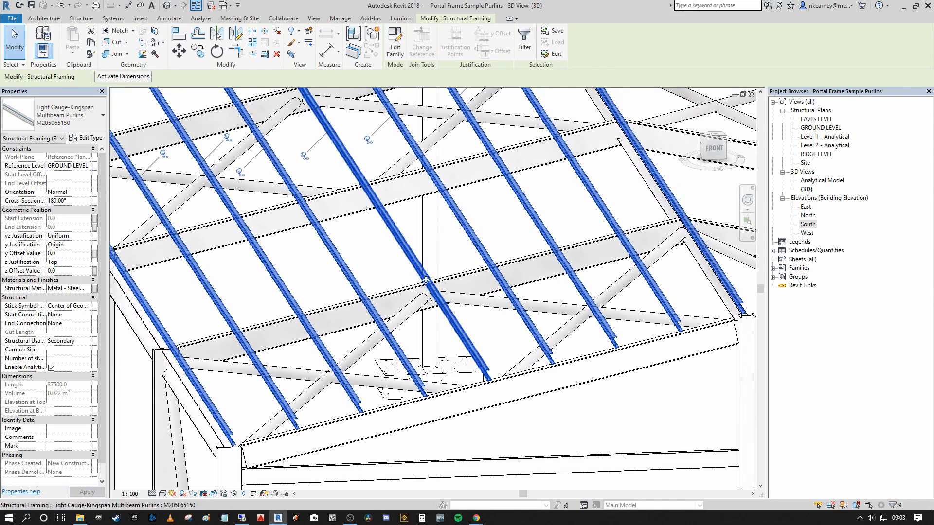
# Step: View the frame from the front and examine how the purlin profiles sit along the west rafter, from ridge to eaves
pyautogui.scroll(-4, 426, 280)
pyautogui.moveTo(712, 148); pyautogui.dragTo(652, 161)
pyautogui.press('z')
pyautogui.press('f')
pyautogui.scroll(8, 422, 288)
pyautogui.scroll(-3, 410, 242)
pyautogui.scroll(3, 329, 242)
pyautogui.scroll(-3, 367, 224)
pyautogui.moveTo(366, 223); pyautogui.dragTo(350, 256, button='middle')
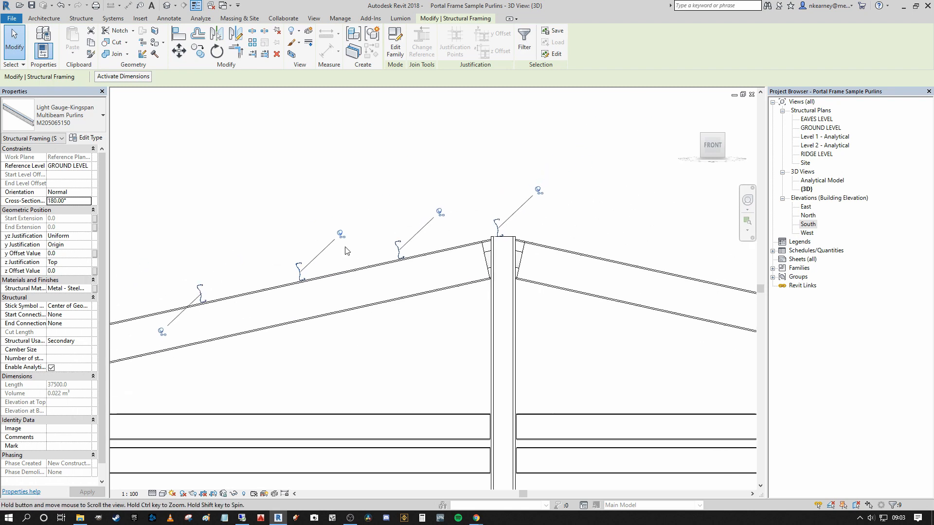
pyautogui.click(417, 181)
pyautogui.scroll(-3, 567, 170)
pyautogui.scroll(4, 261, 264)
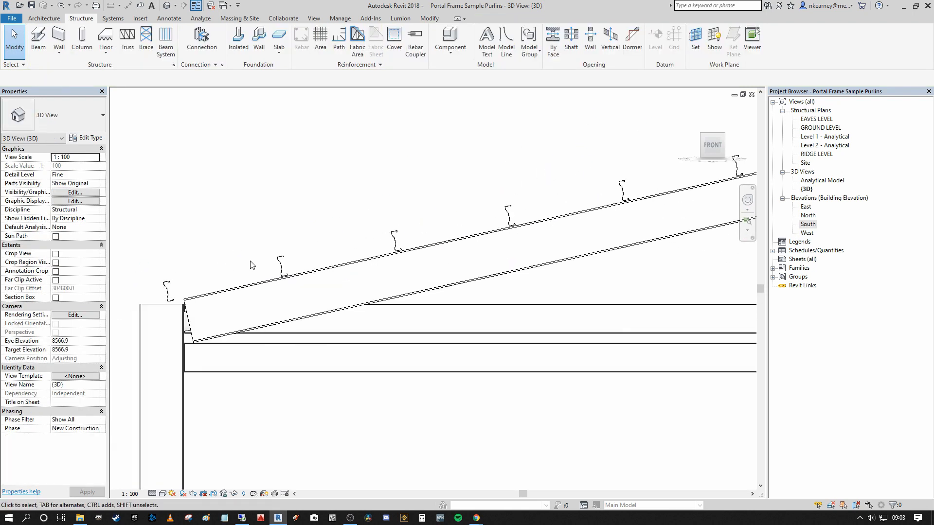
pyautogui.scroll(2, 188, 301)
# Step: Set the justification of the westward roof beam system to Beginning and unjoin the conflicting elements
pyautogui.click(184, 296)
pyautogui.scroll(-4, 185, 296)
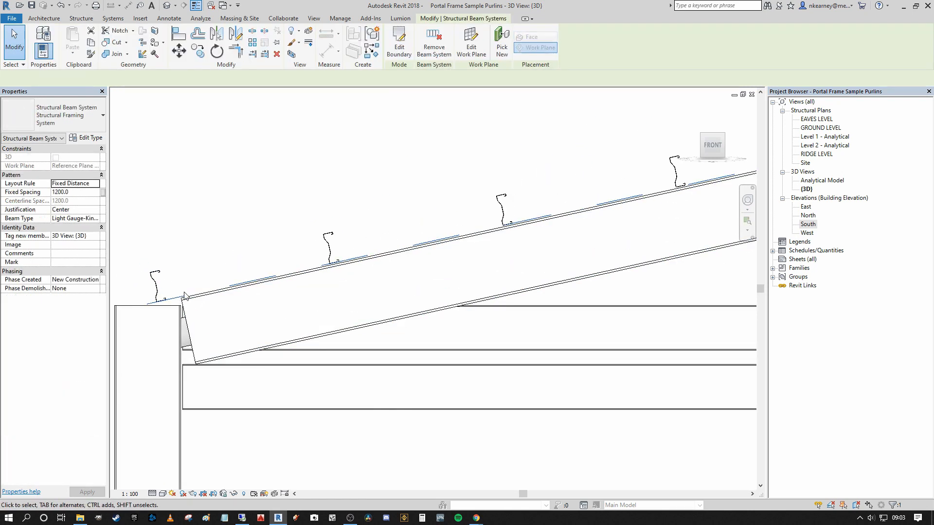
pyautogui.scroll(2, 526, 224)
pyautogui.scroll(-3, 486, 215)
pyautogui.moveTo(358, 202); pyautogui.dragTo(325, 211, button='middle')
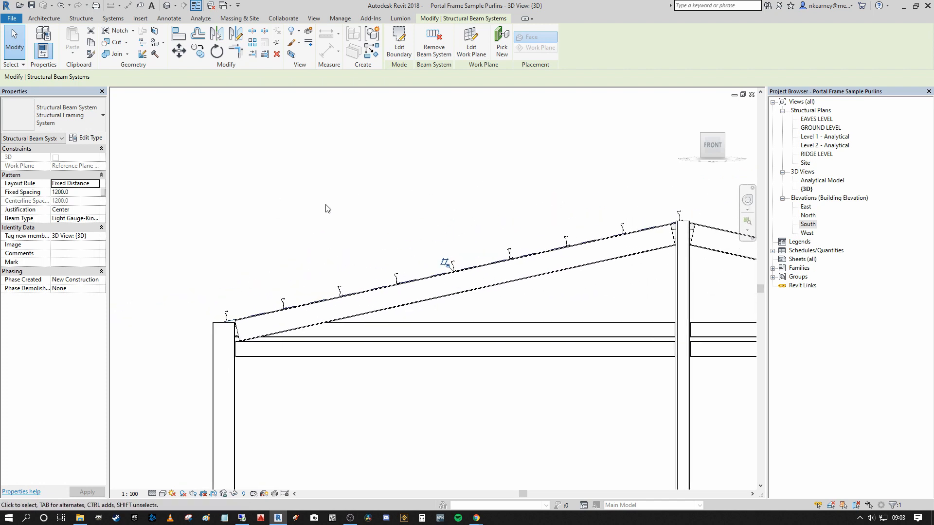
pyautogui.scroll(-1, 325, 211)
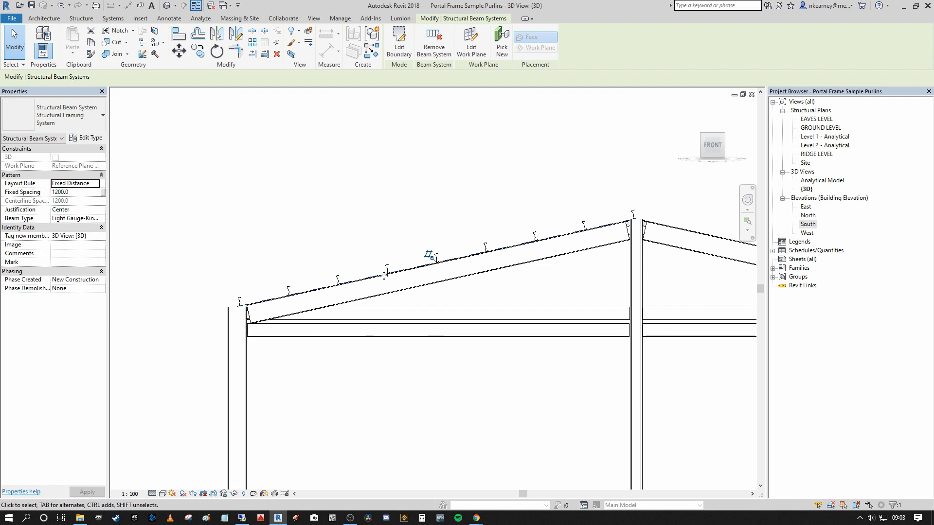
pyautogui.click(100, 211)
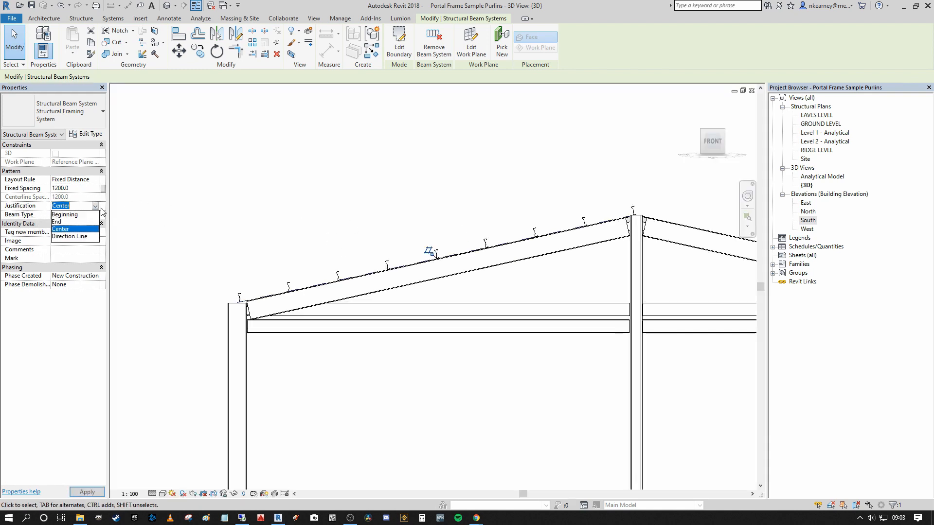
pyautogui.click(66, 216)
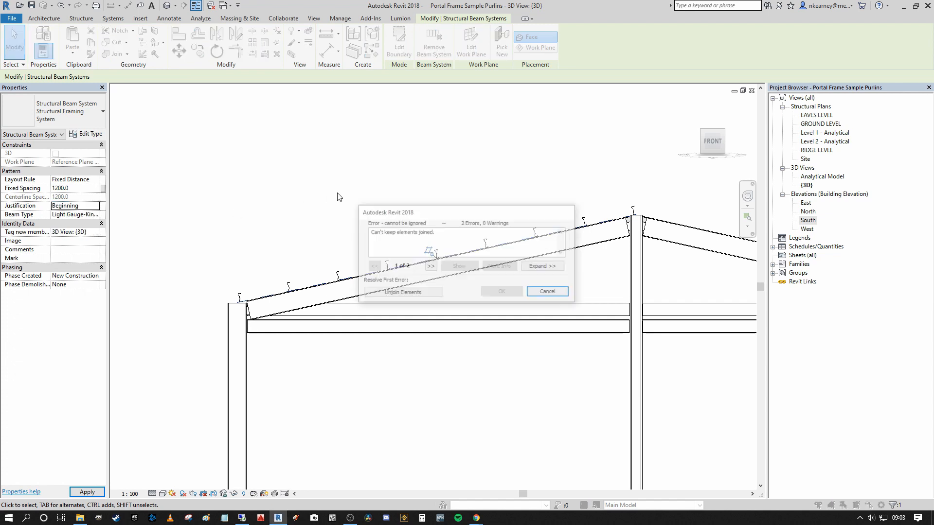
pyautogui.click(414, 295)
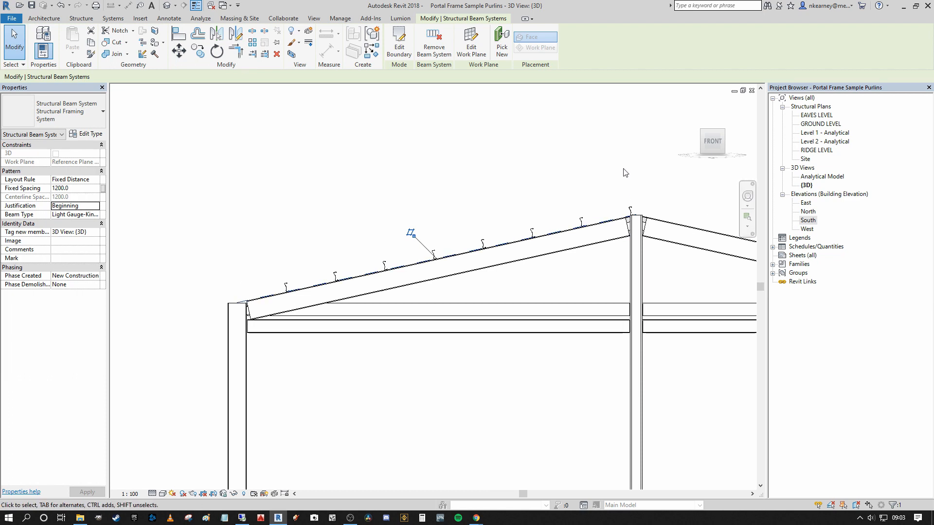
# Step: Check the purlin layout at the ridge and set the beam system's justification to End
pyautogui.scroll(-2, 620, 158)
pyautogui.keyDown('shift'); pyautogui.moveTo(612, 156); pyautogui.dragTo(616, 170, button='middle'); pyautogui.keyUp('shift')
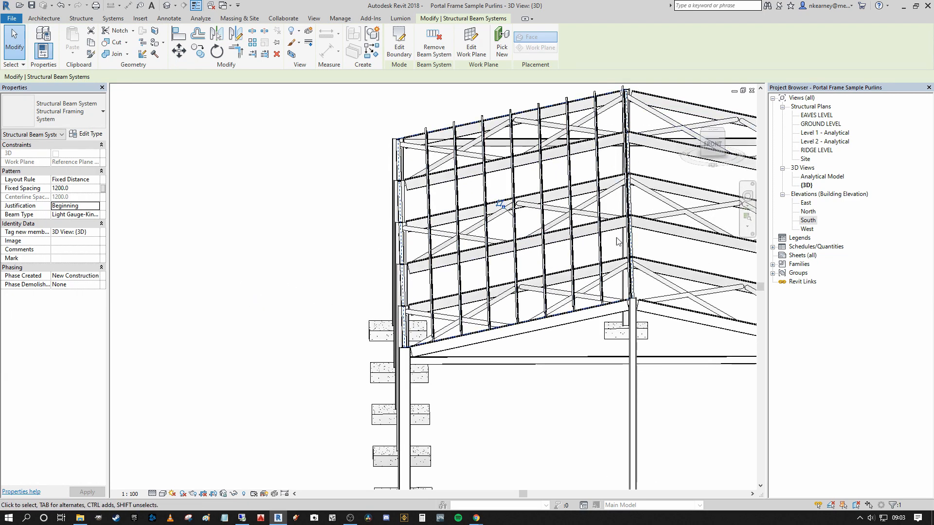
pyautogui.moveTo(617, 212)
pyautogui.keyDown('shift'); pyautogui.mouseDown(button='middle')
pyautogui.moveTo(597, 169)
pyautogui.moveTo(628, 199)
pyautogui.mouseUp(button='middle'); pyautogui.keyUp('shift')
pyautogui.scroll(4, 621, 188)
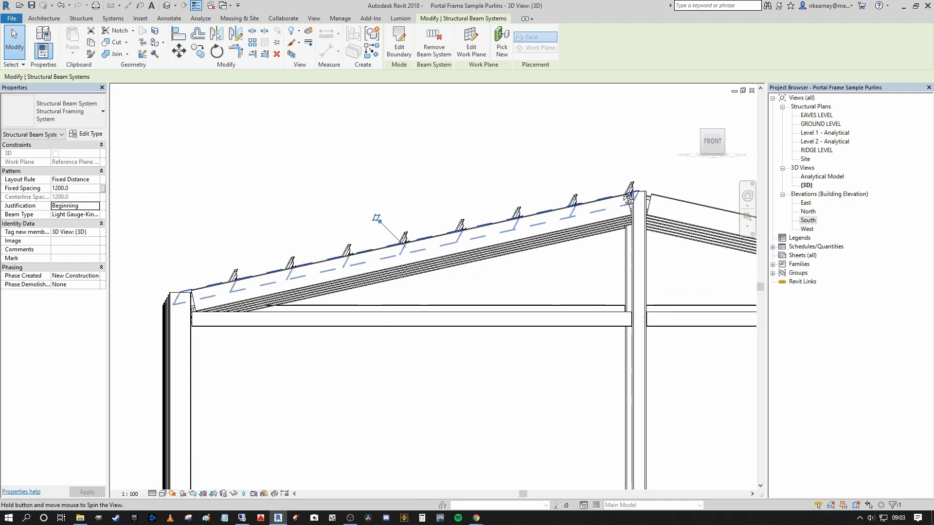
pyautogui.scroll(3, 630, 197)
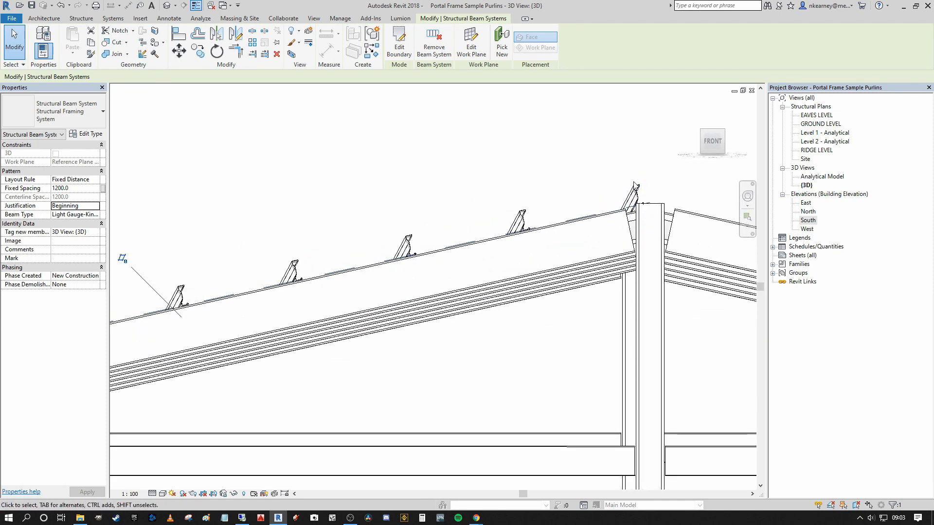
pyautogui.scroll(-3, 632, 187)
pyautogui.keyDown('shift'); pyautogui.moveTo(631, 187); pyautogui.dragTo(625, 168, button='middle'); pyautogui.keyUp('shift')
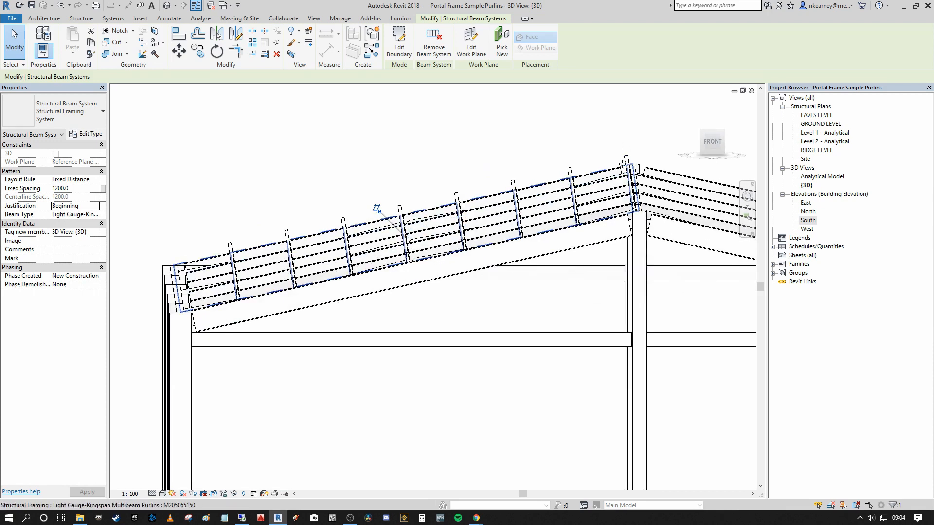
pyautogui.click(98, 206)
pyautogui.click(57, 222)
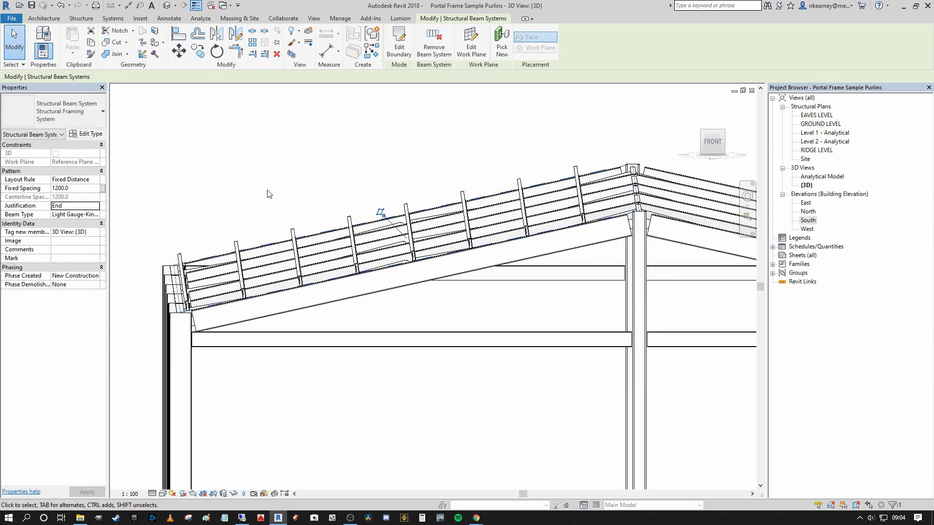
# Step: Set the justification of the westward roof beam system to Direction Line and check the purlin layout on the frame
pyautogui.keyDown('shift'); pyautogui.moveTo(174, 269); pyautogui.dragTo(161, 279, button='middle'); pyautogui.keyUp('shift')
pyautogui.scroll(-1, 178, 277)
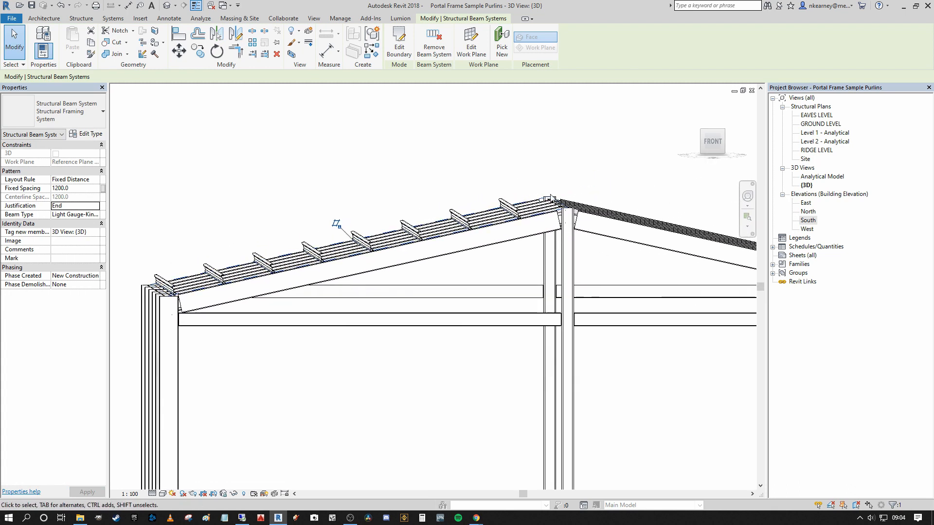
pyautogui.scroll(5, 555, 210)
pyautogui.scroll(-2, 557, 181)
pyautogui.moveTo(427, 232); pyautogui.dragTo(476, 230, button='middle')
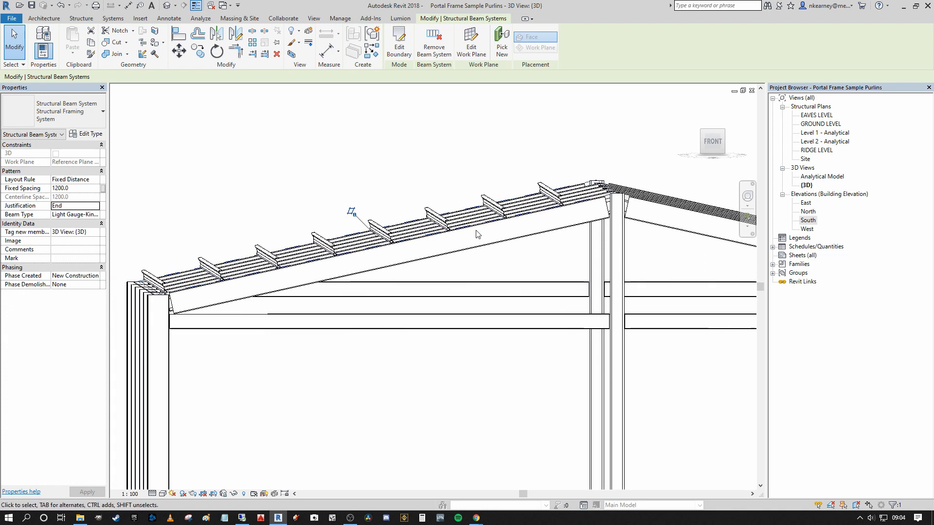
pyautogui.keyDown('shift'); pyautogui.moveTo(477, 235); pyautogui.dragTo(200, 187, button='middle'); pyautogui.keyUp('shift')
pyautogui.click(95, 206)
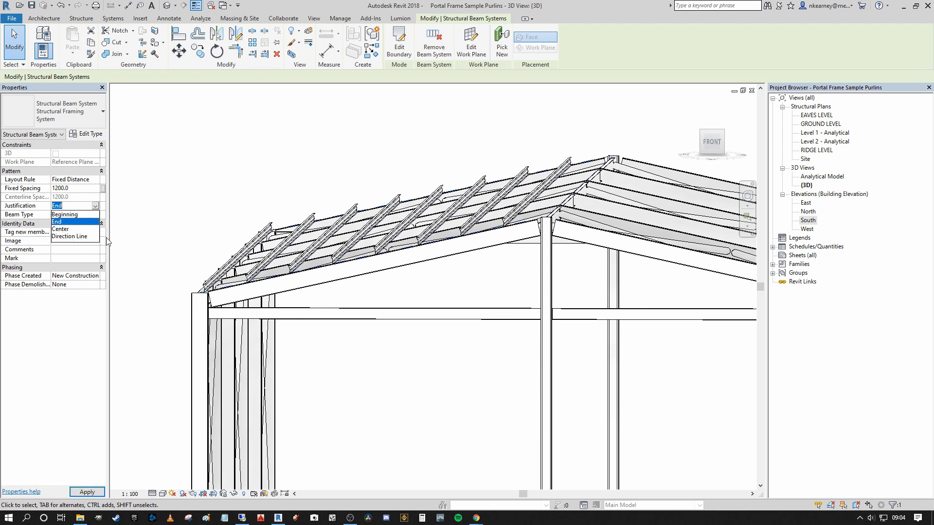
pyautogui.click(85, 237)
pyautogui.scroll(-4, 415, 190)
pyautogui.moveTo(414, 191)
pyautogui.keyDown('shift'); pyautogui.mouseDown(button='middle')
pyautogui.moveTo(417, 267)
pyautogui.moveTo(419, 259)
pyautogui.moveTo(434, 316)
pyautogui.moveTo(429, 174)
pyautogui.moveTo(408, 192)
pyautogui.moveTo(424, 189)
pyautogui.mouseUp(button='middle'); pyautogui.keyUp('shift')
pyautogui.scroll(-2, 437, 293)
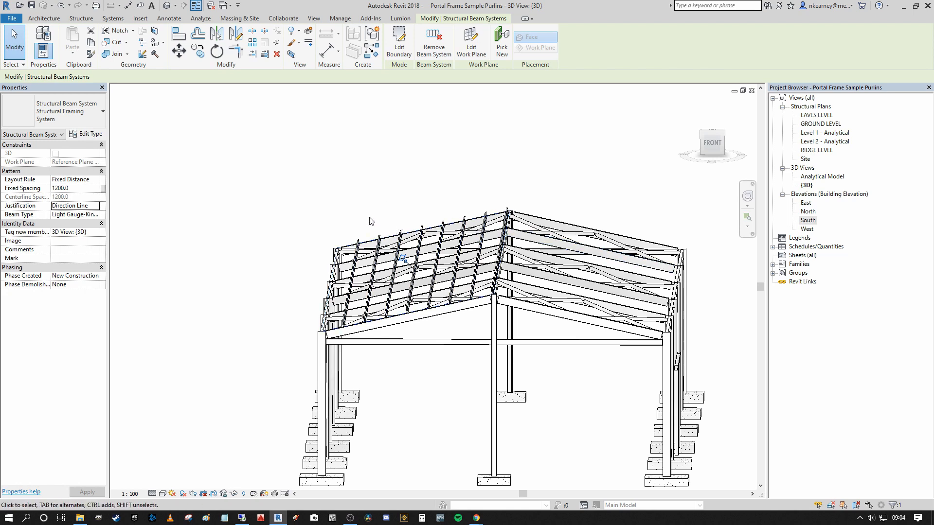
# Step: Set the justification of the westward roof beam system to Center
pyautogui.click(93, 208)
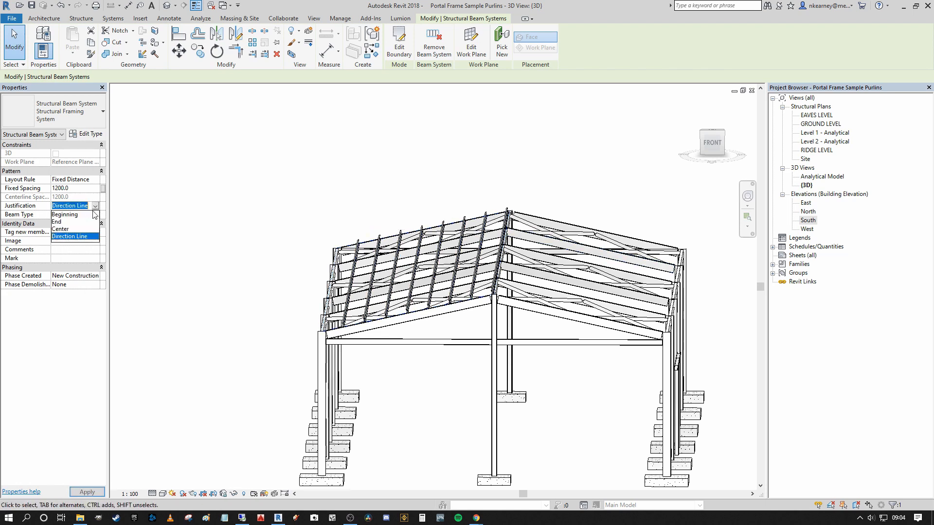
pyautogui.click(60, 229)
pyautogui.scroll(3, 457, 187)
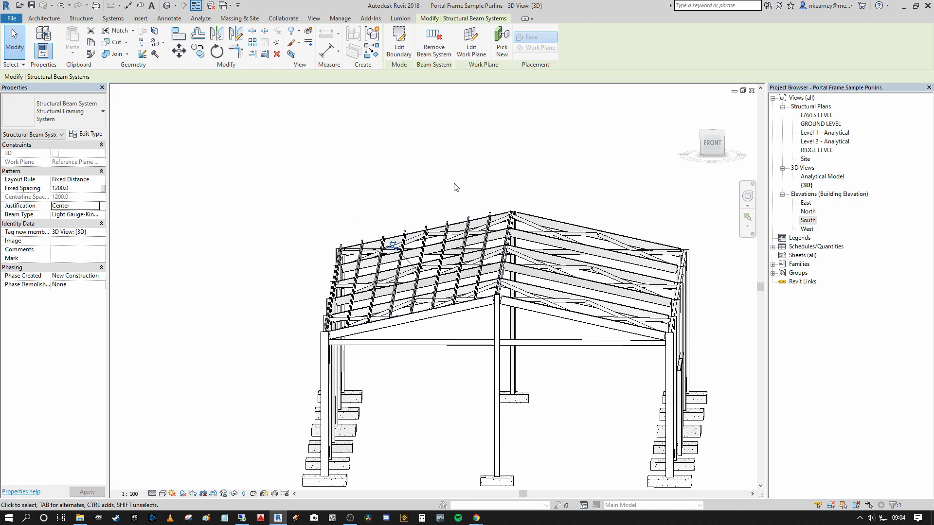
# Step: Set the cross-section rotation of the purlin nearest the ridge to 180° and deselect it
pyautogui.keyDown('shift'); pyautogui.moveTo(508, 208); pyautogui.dragTo(490, 246, button='middle'); pyautogui.keyUp('shift')
pyautogui.scroll(4, 492, 348)
pyautogui.click(496, 348)
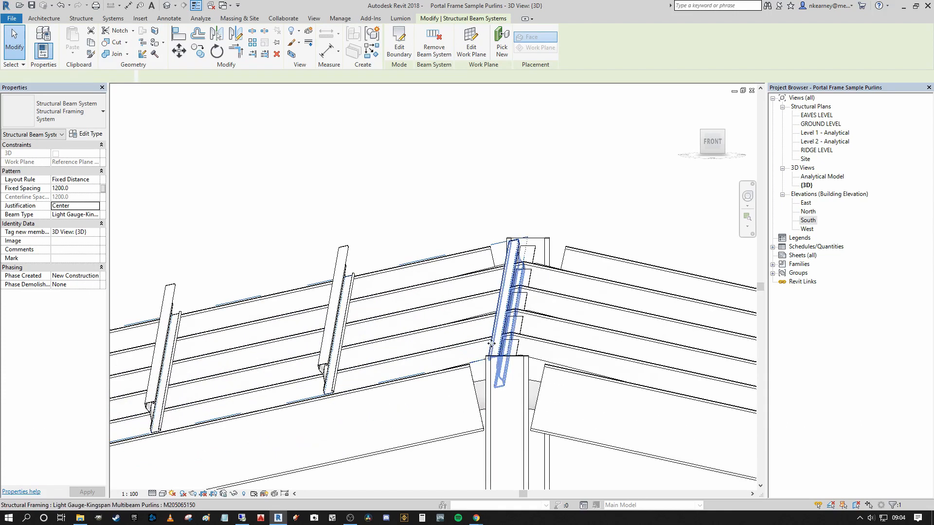
pyautogui.scroll(-3, 496, 347)
pyautogui.keyDown('shift'); pyautogui.moveTo(496, 346); pyautogui.dragTo(483, 331, button='middle'); pyautogui.keyUp('shift')
pyautogui.scroll(-2, 431, 317)
pyautogui.moveTo(425, 320); pyautogui.dragTo(540, 313, button='middle')
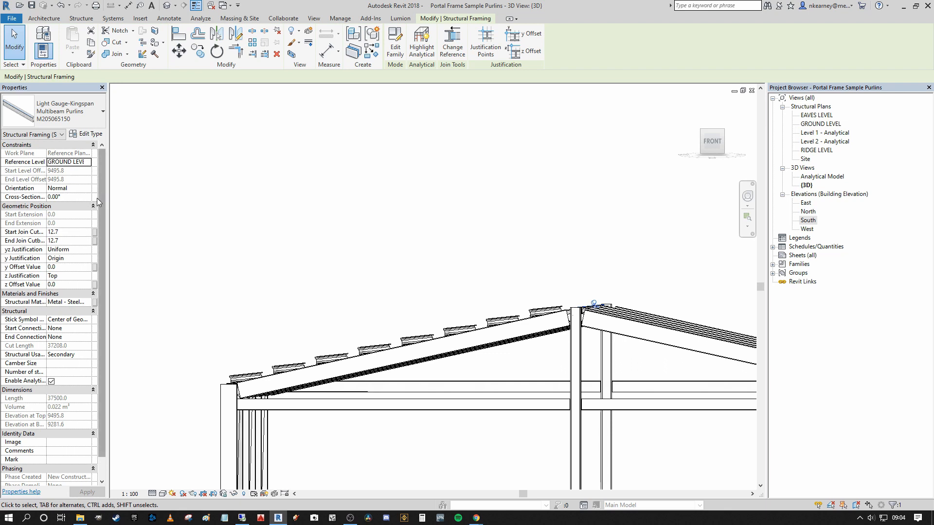
pyautogui.click(83, 198)
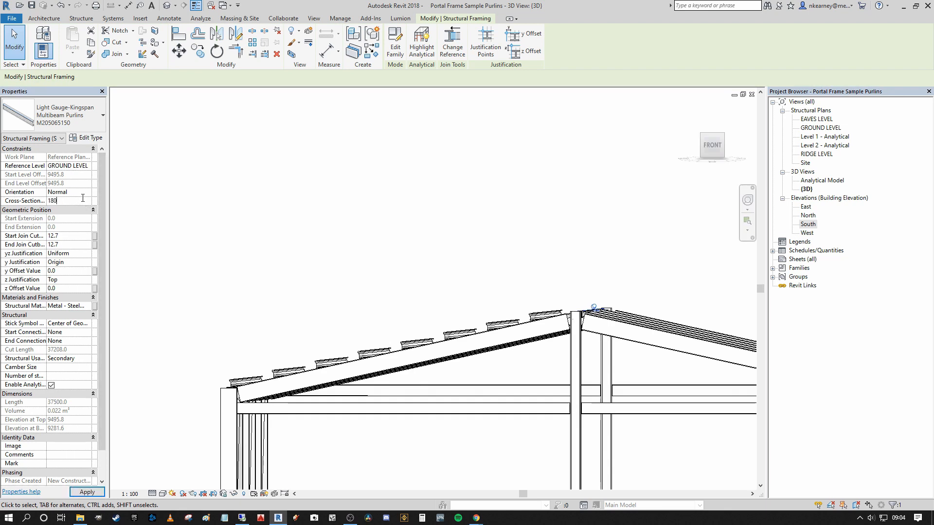
pyautogui.click(557, 215)
# Step: Examine the purlins on the westward roof slope from several angles, from the ridge to the eaves and along the building
pyautogui.moveTo(469, 225)
pyautogui.keyDown('shift'); pyautogui.mouseDown(button='middle')
pyautogui.moveTo(475, 234)
pyautogui.moveTo(492, 222)
pyautogui.moveTo(484, 227)
pyautogui.mouseUp(button='middle'); pyautogui.keyUp('shift')
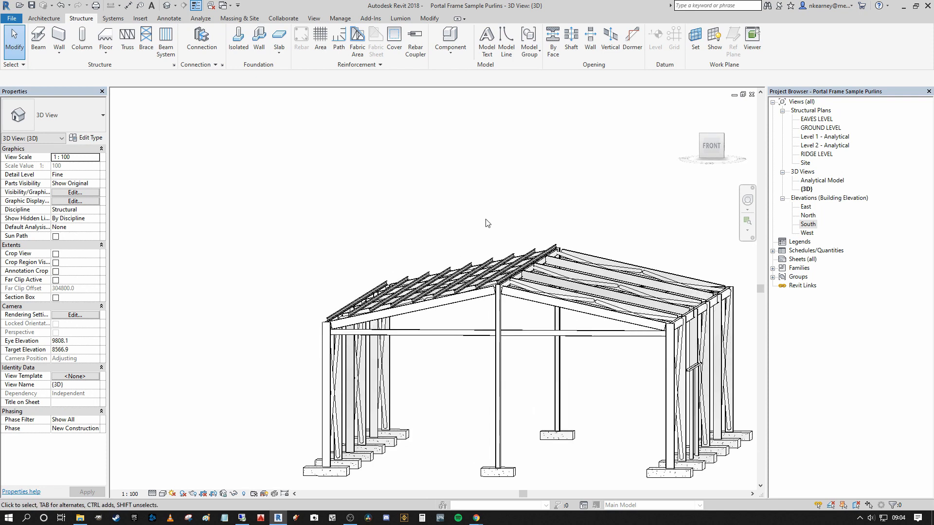
pyautogui.keyDown('shift'); pyautogui.moveTo(488, 204); pyautogui.dragTo(451, 229, button='middle'); pyautogui.keyUp('shift')
pyautogui.scroll(2, 666, 215)
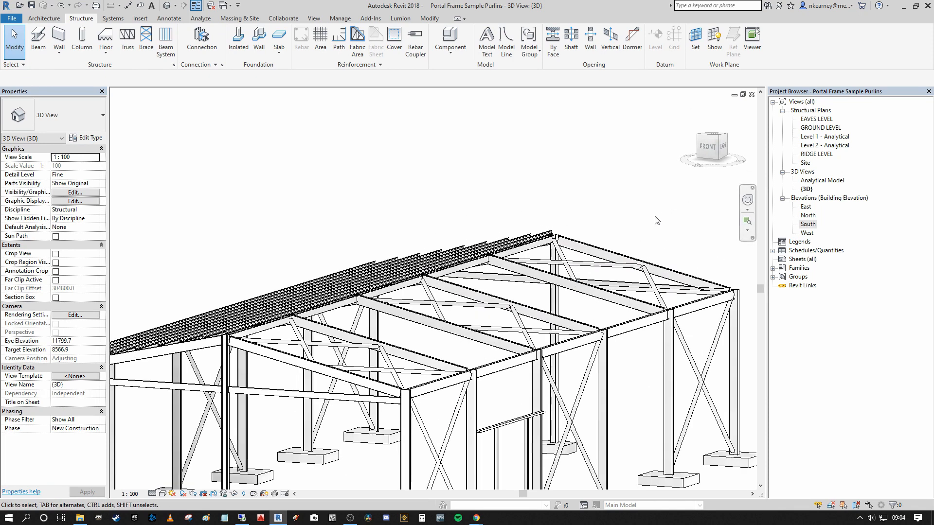
pyautogui.scroll(-2, 562, 231)
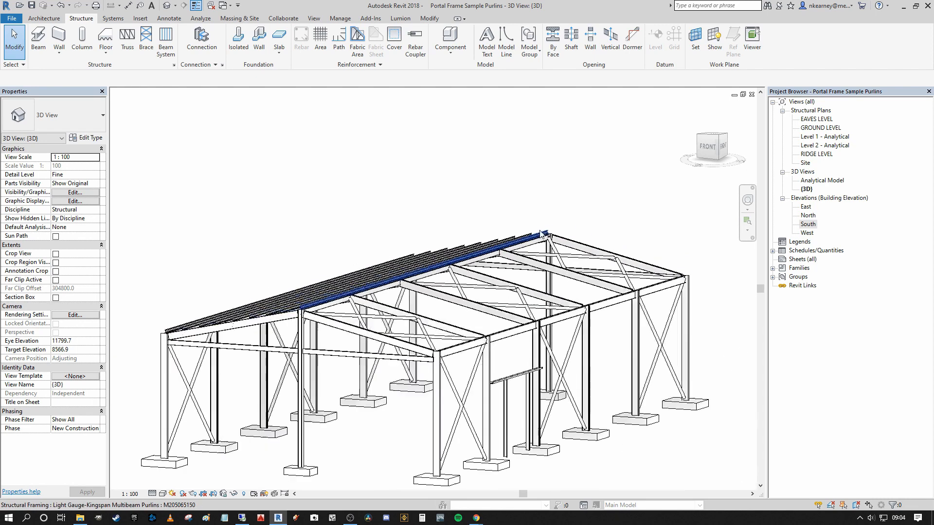
pyautogui.keyDown('shift'); pyautogui.moveTo(410, 321); pyautogui.dragTo(506, 300, button='middle'); pyautogui.keyUp('shift')
pyautogui.scroll(5, 422, 312)
pyautogui.scroll(-4, 422, 312)
pyautogui.scroll(4, 208, 342)
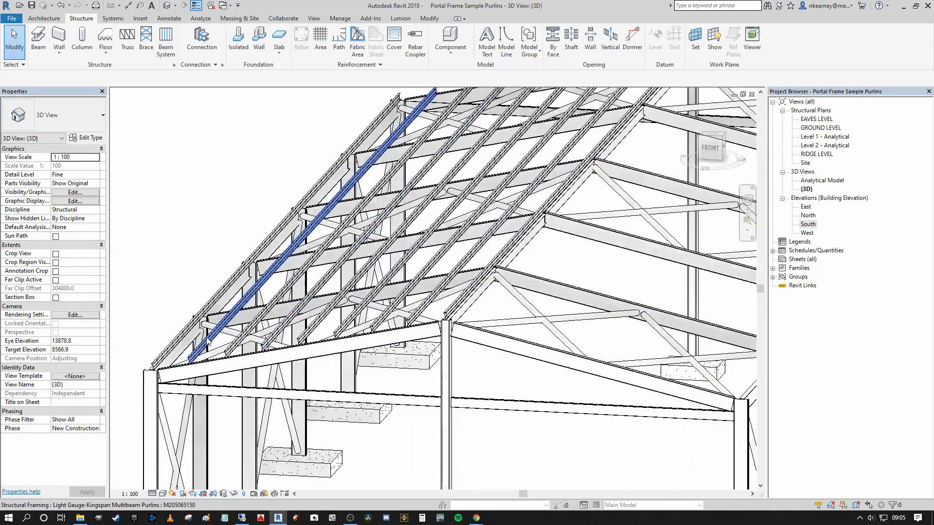
pyautogui.scroll(-4, 208, 342)
pyautogui.scroll(4, 329, 335)
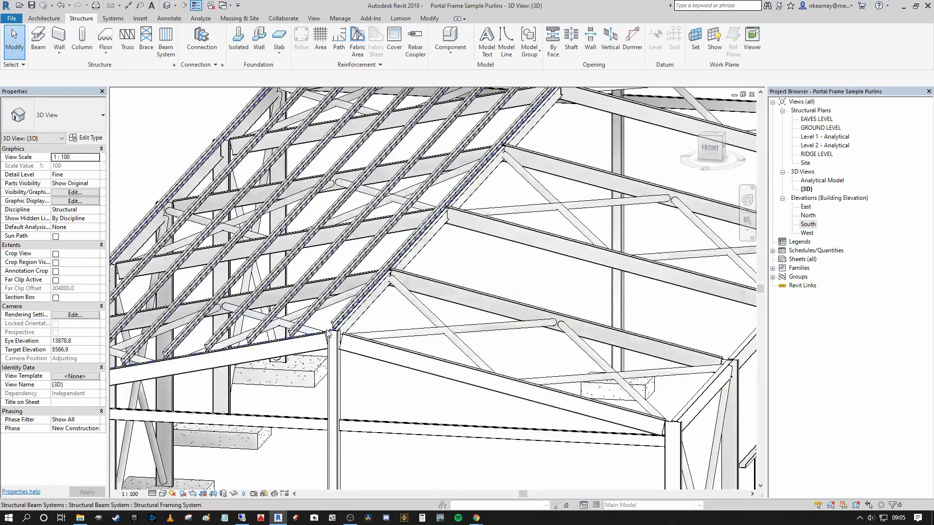
# Step: Mirror a copy of the westward purlin beam system about a vertical axis through the ridge in plan, and view it from the front
pyautogui.click(328, 335)
pyautogui.scroll(-4, 329, 334)
pyautogui.keyDown('shift'); pyautogui.moveTo(389, 351); pyautogui.dragTo(443, 321, button='middle'); pyautogui.keyUp('shift')
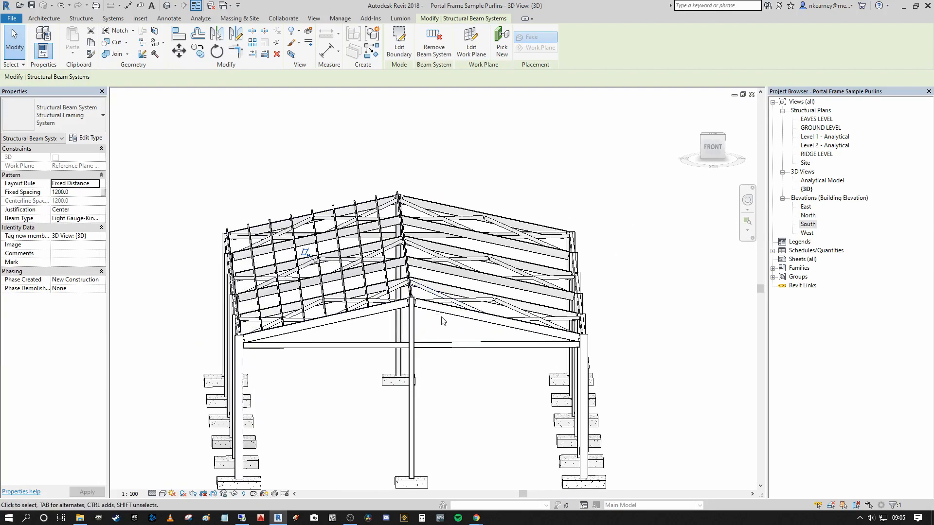
pyautogui.click(713, 138)
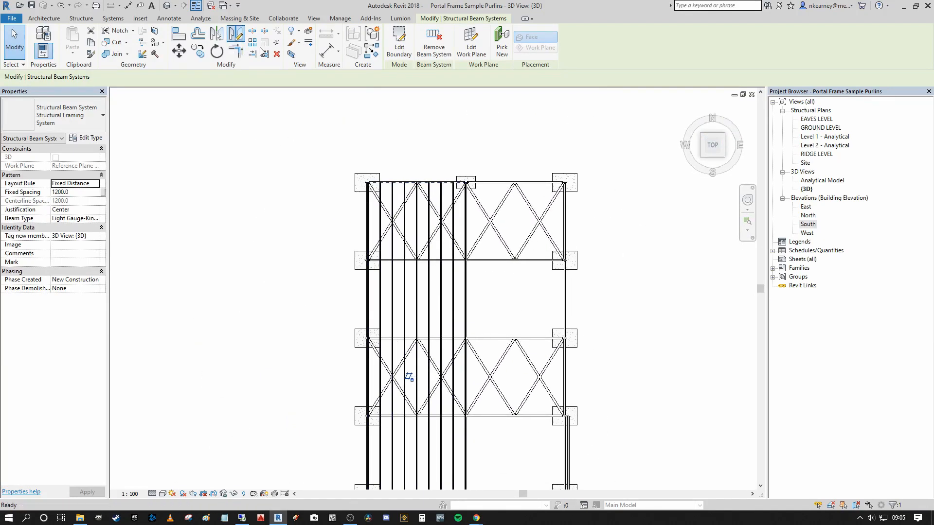
pyautogui.click(238, 38)
pyautogui.scroll(10, 462, 194)
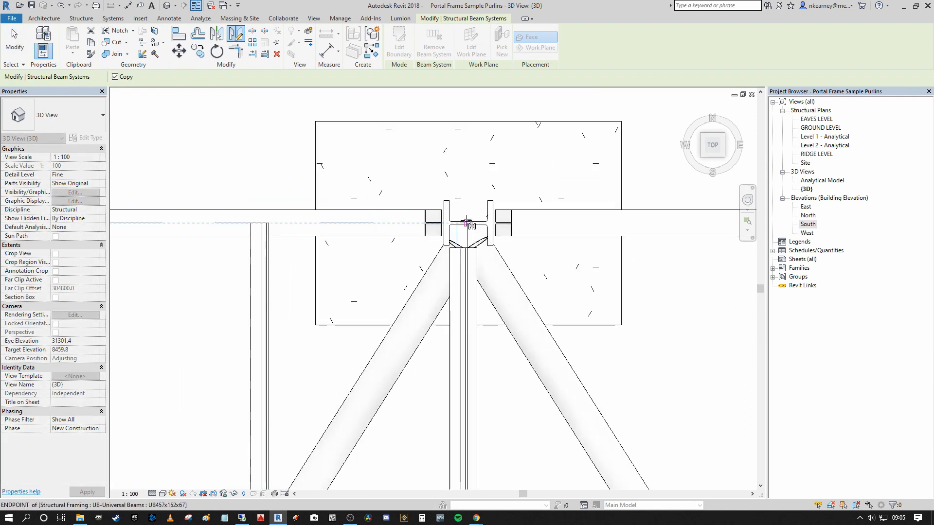
pyautogui.click(466, 223)
pyautogui.scroll(-5, 469, 204)
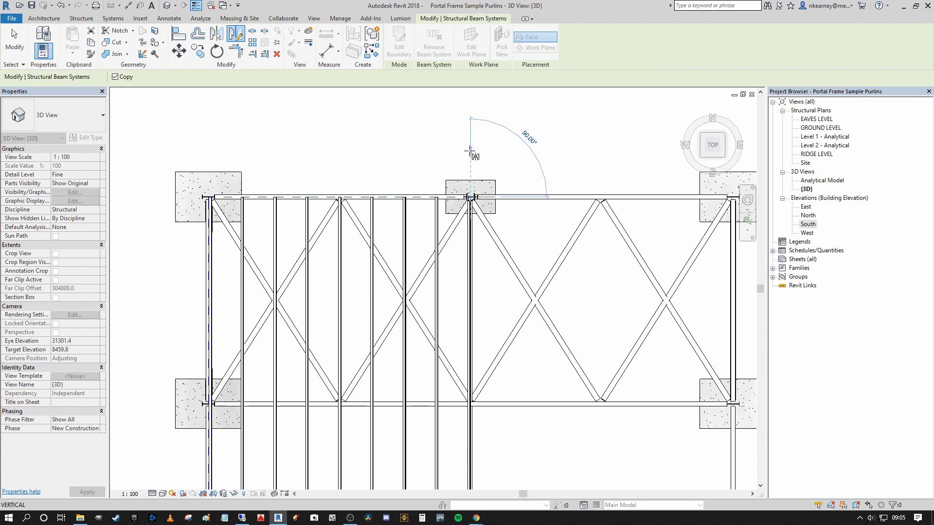
pyautogui.click(469, 153)
pyautogui.scroll(-5, 540, 399)
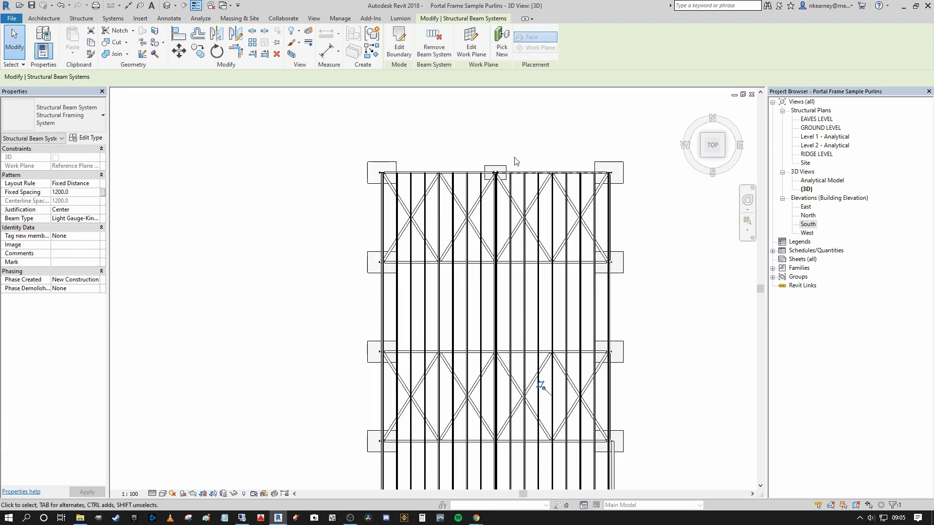
pyautogui.click(713, 164)
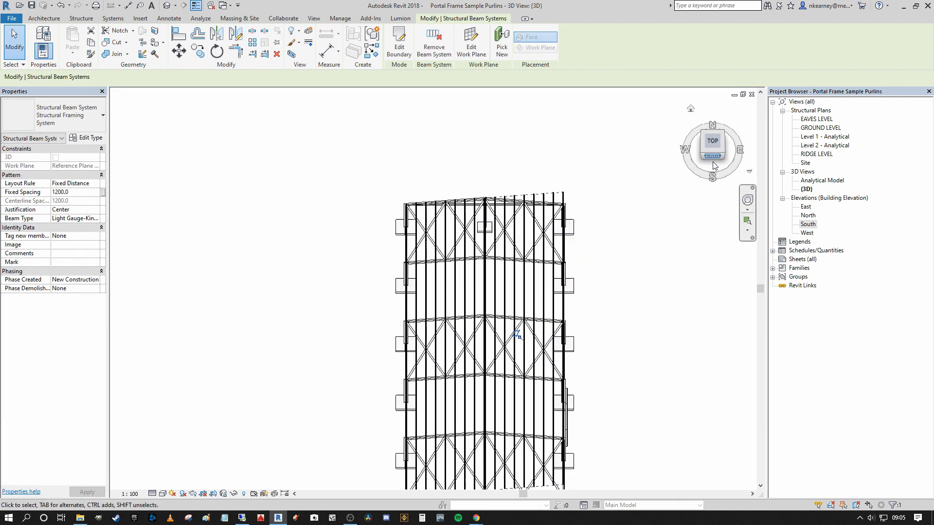
pyautogui.scroll(3, 460, 322)
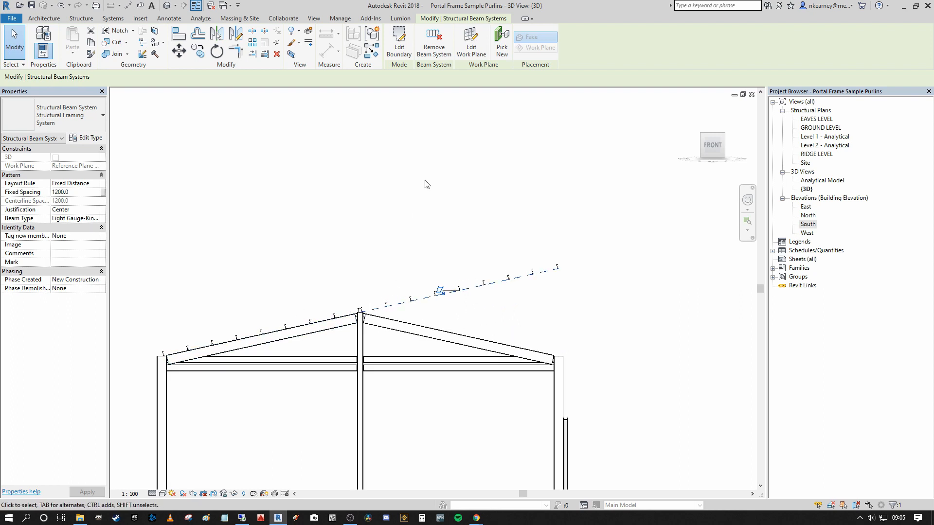
pyautogui.click(471, 41)
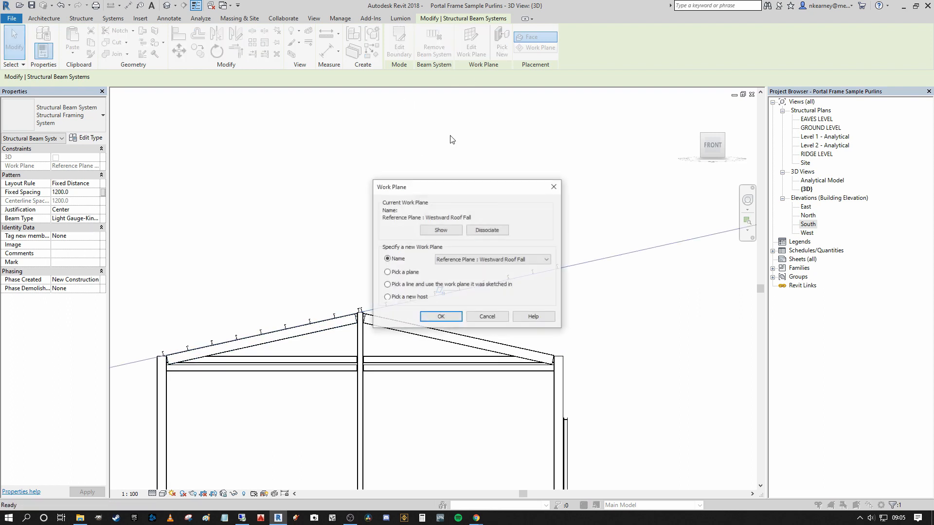
pyautogui.click(524, 259)
pyautogui.click(514, 256)
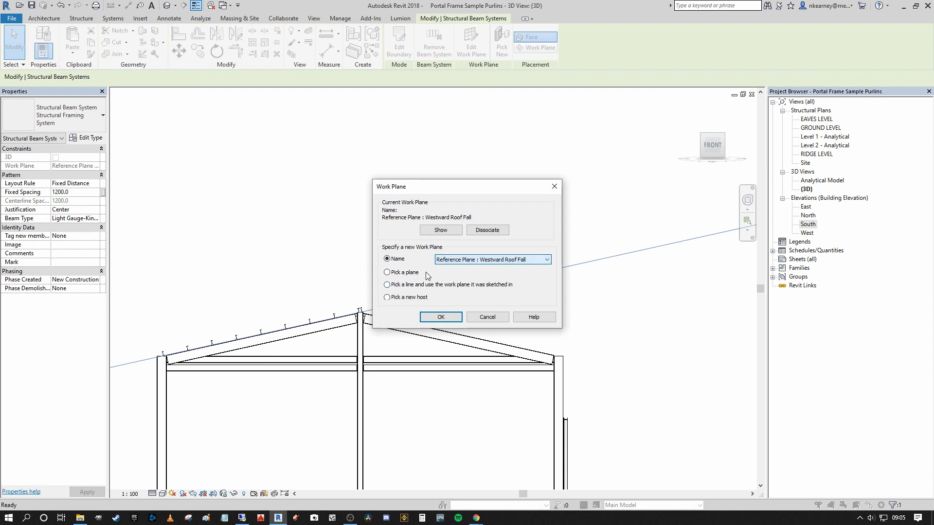
pyautogui.click(554, 186)
# Step: Open the South elevation and select the mirrored purlin beam system above the eastward roof slope
pyautogui.doubleClick(807, 233)
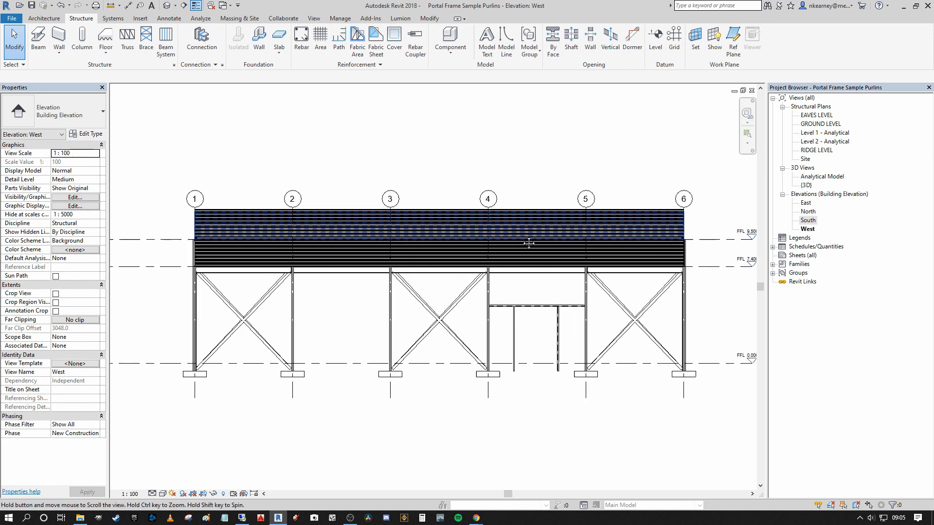
pyautogui.doubleClick(808, 220)
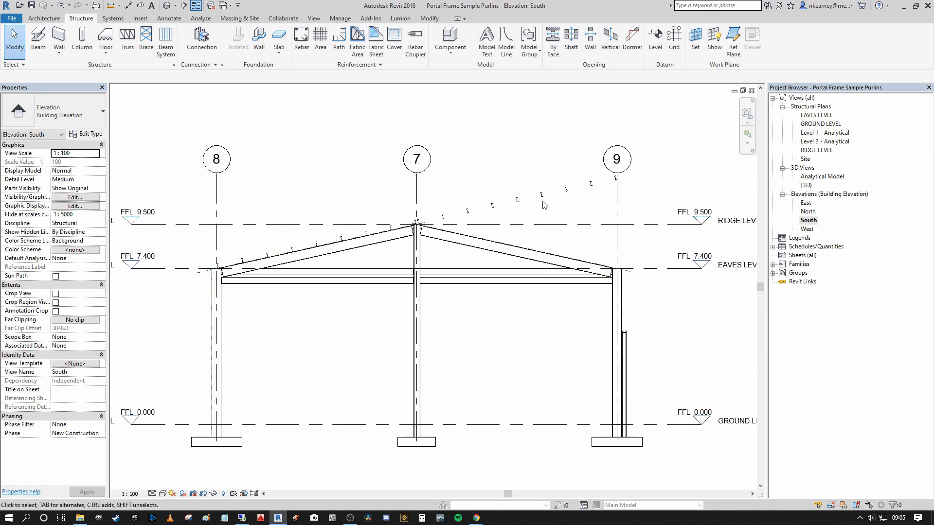
pyautogui.click(538, 201)
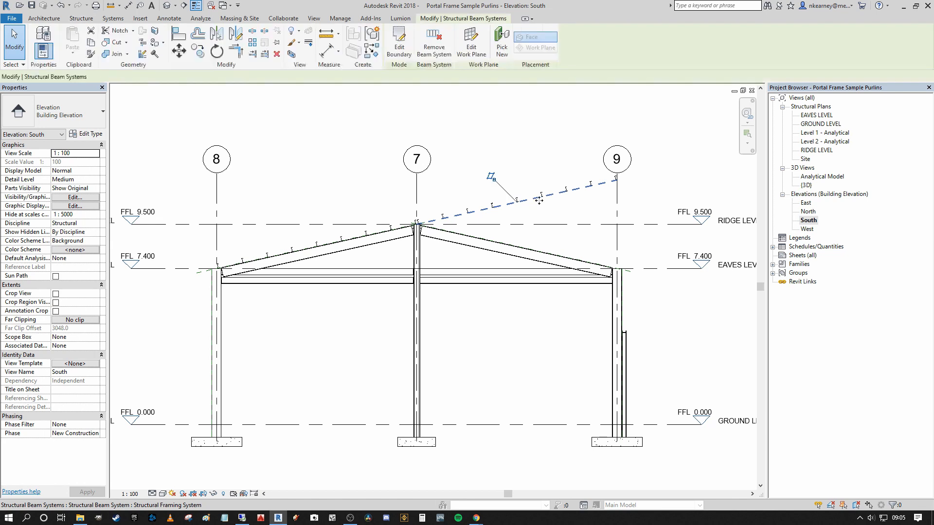
# Step: Try to assign the mirrored beam system a new work plane by picking the plane along the eastward roof slope
pyautogui.click(462, 57)
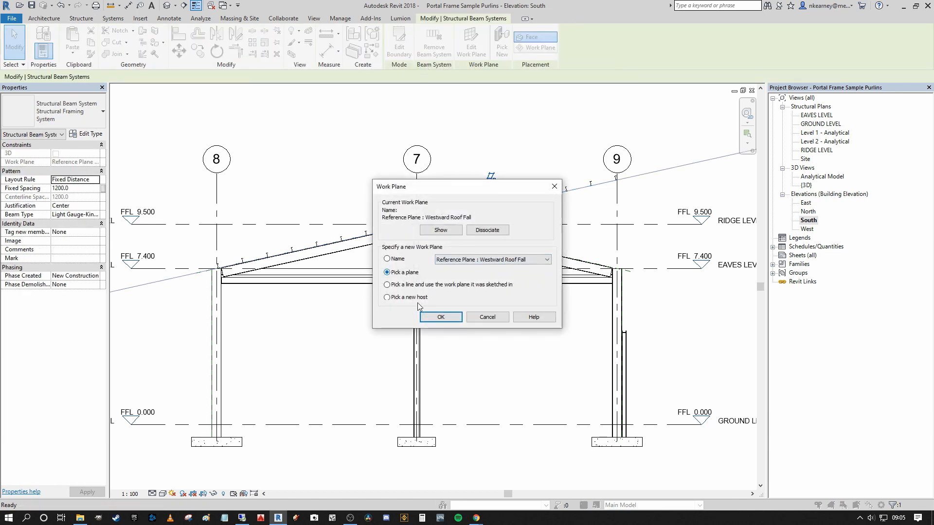
pyautogui.click(457, 323)
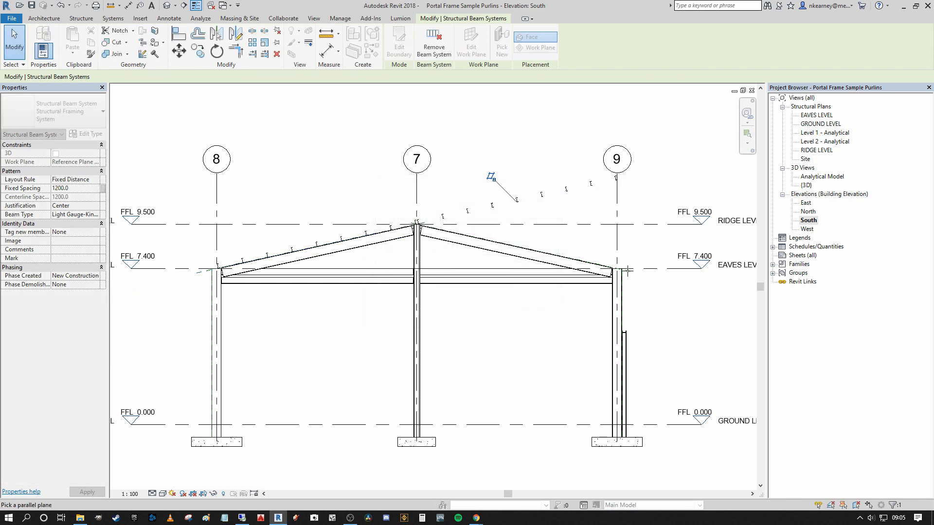
pyautogui.scroll(5, 628, 271)
pyautogui.scroll(-5, 626, 269)
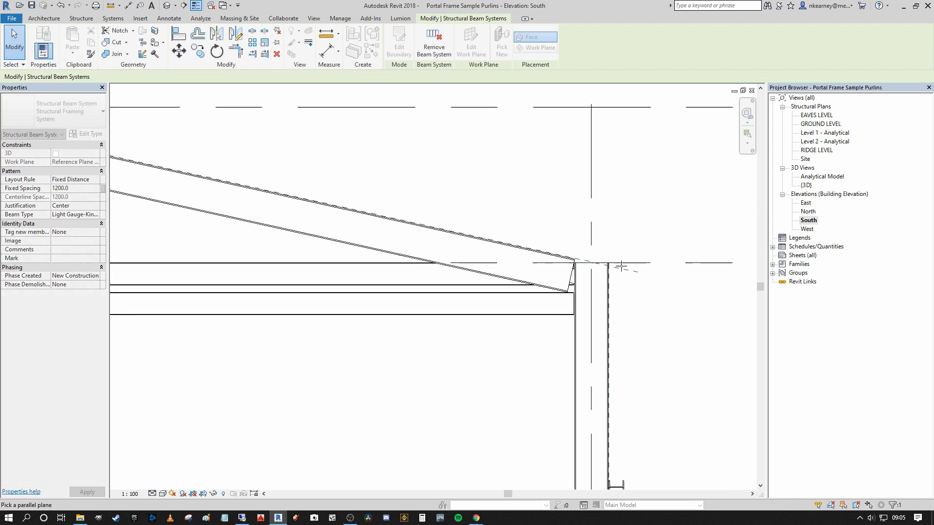
pyautogui.scroll(5, 326, 225)
pyautogui.scroll(-3, 374, 229)
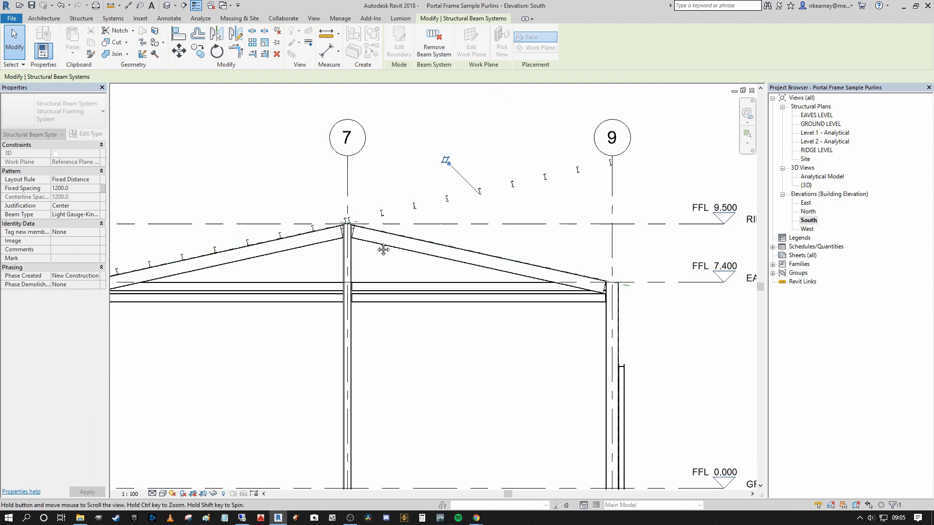
pyautogui.scroll(2, 457, 171)
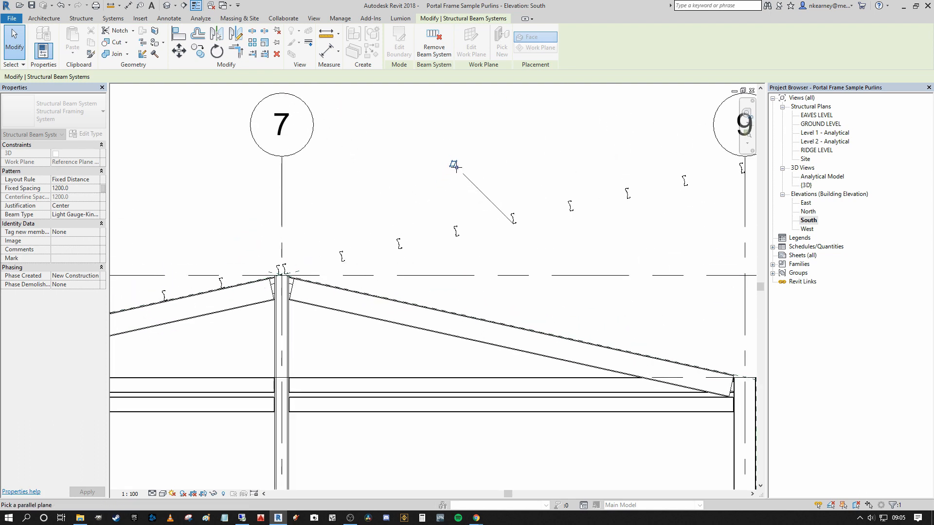
pyautogui.scroll(-3, 467, 167)
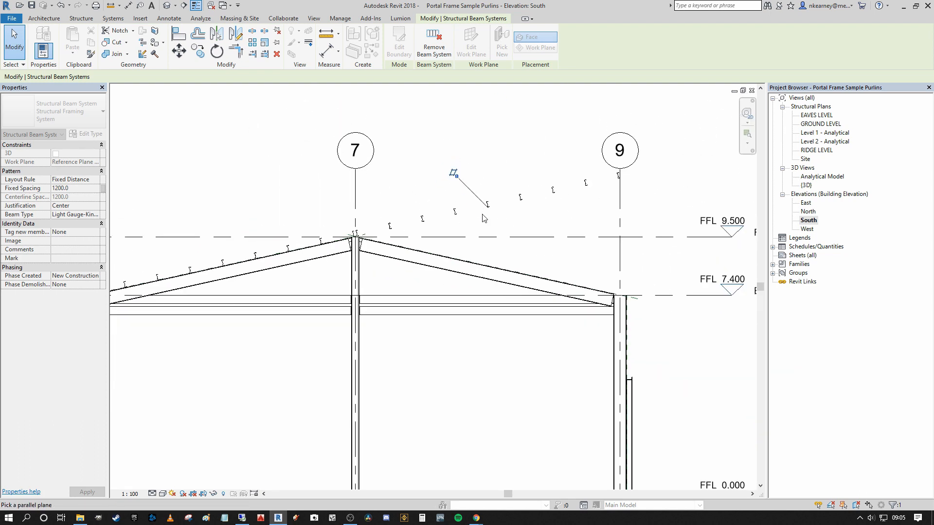
pyautogui.press('Escape')
# Step: Select the mirrored beam system and dissociate it from its Westward Roof Fall work plane
pyautogui.scroll(-2, 491, 211)
pyautogui.click(487, 213)
pyautogui.scroll(3, 496, 146)
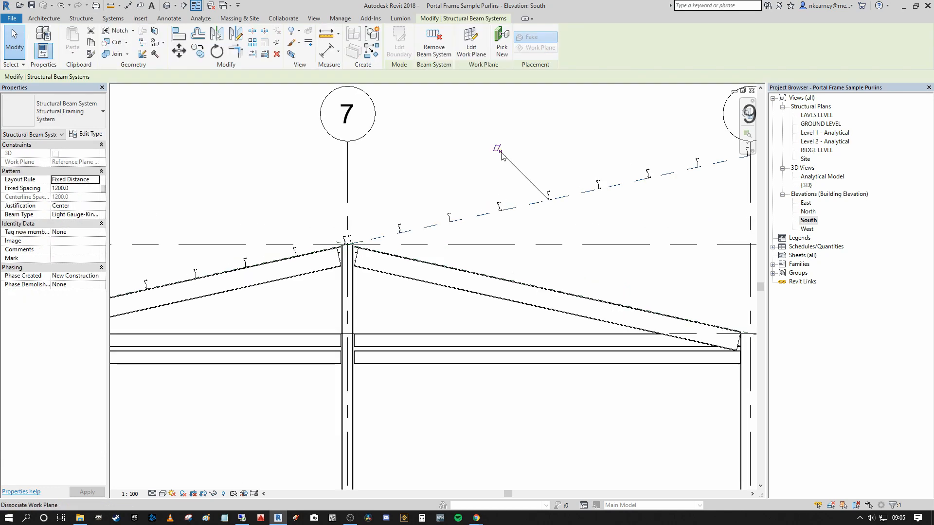
pyautogui.scroll(-2, 520, 155)
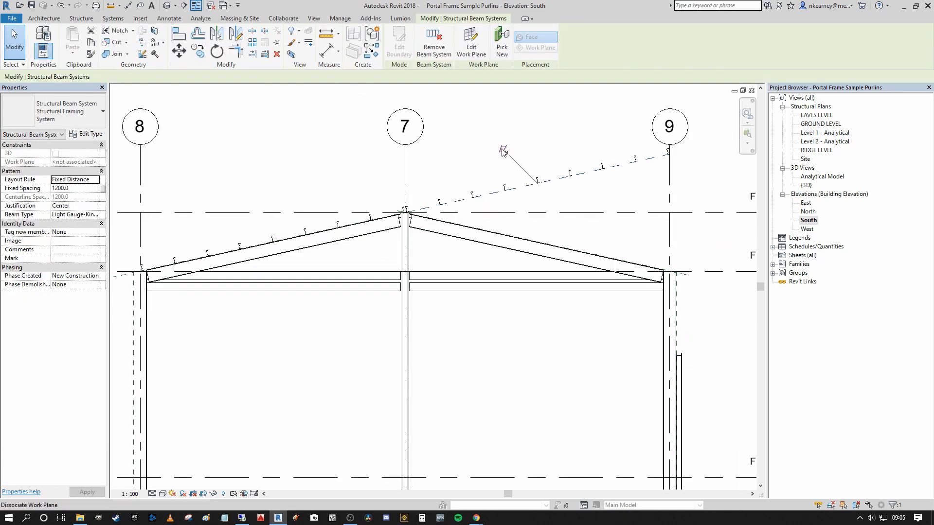
pyautogui.moveTo(560, 142); pyautogui.dragTo(497, 170, button='middle')
pyautogui.scroll(2, 509, 204)
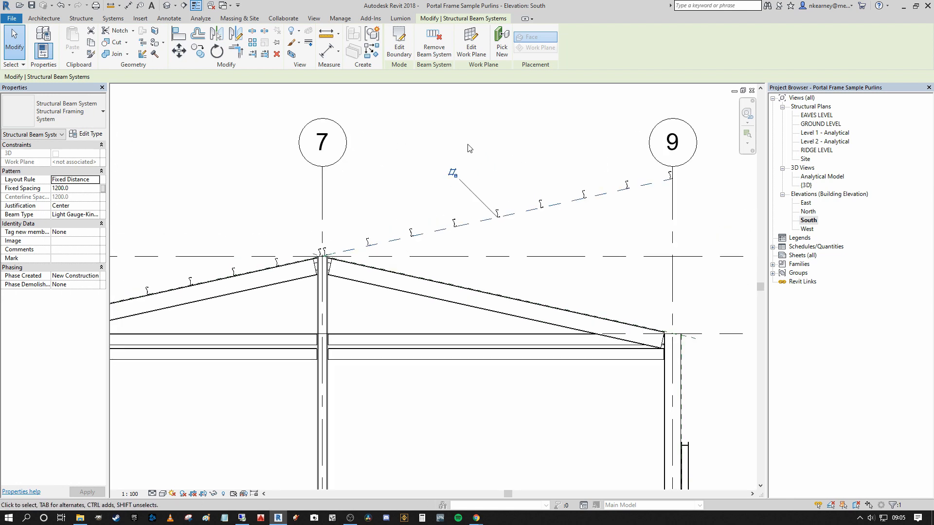
# Step: Try to rehost the mirrored purlin beam system on the Eastward Roof Fall reference plane, placing it in the {3D} view
pyautogui.click(502, 51)
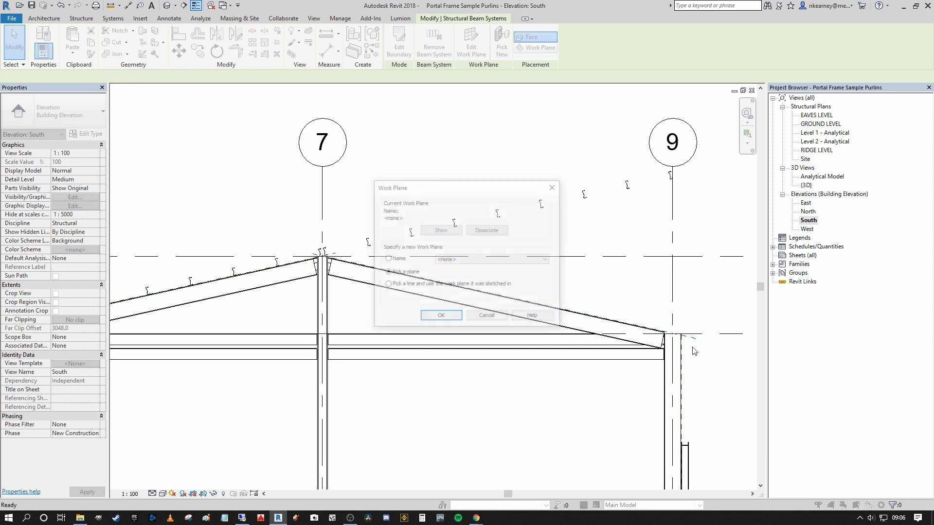
pyautogui.click(442, 317)
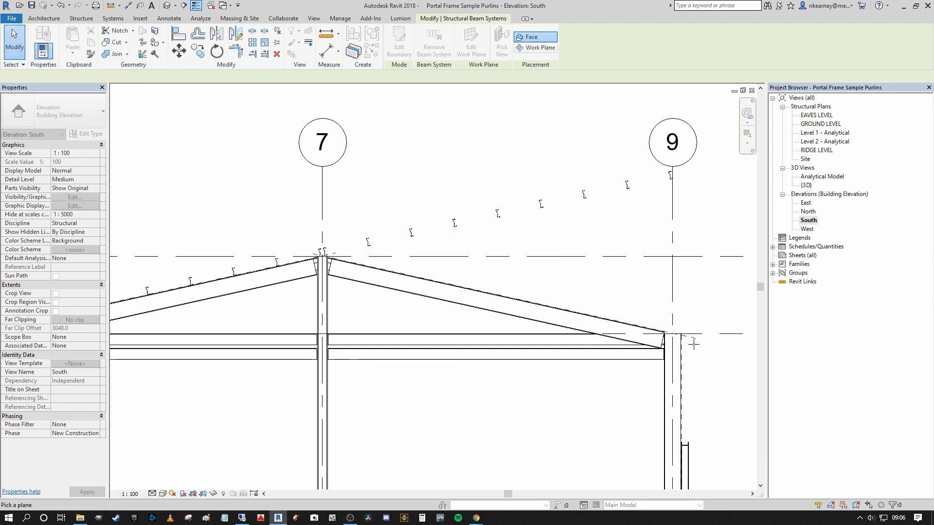
pyautogui.click(690, 337)
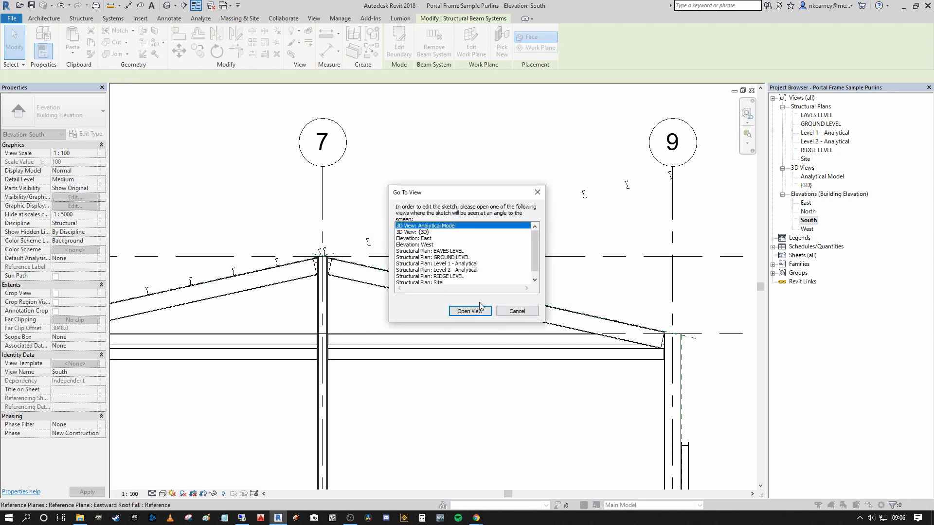
pyautogui.click(410, 236)
pyautogui.click(472, 311)
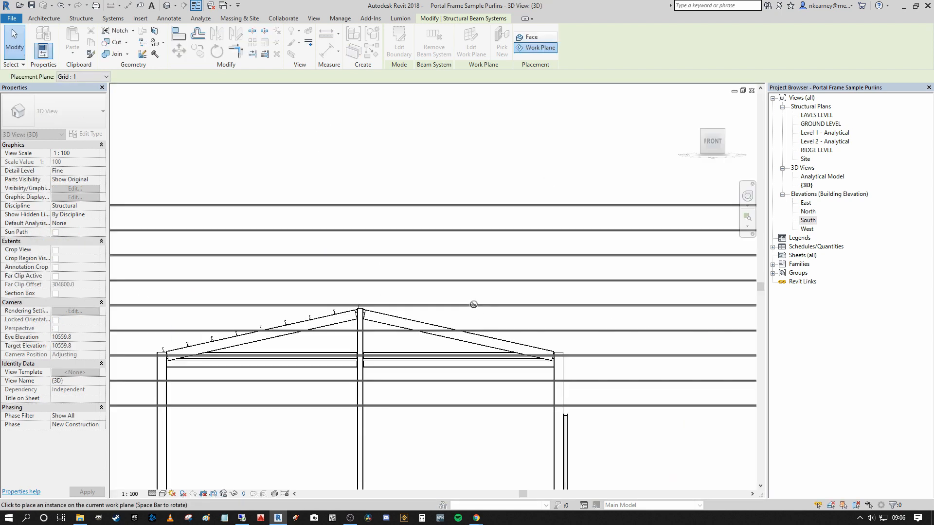
pyautogui.scroll(-7, 453, 297)
pyautogui.keyDown('shift'); pyautogui.moveTo(479, 274); pyautogui.dragTo(537, 289, button='middle'); pyautogui.keyUp('shift')
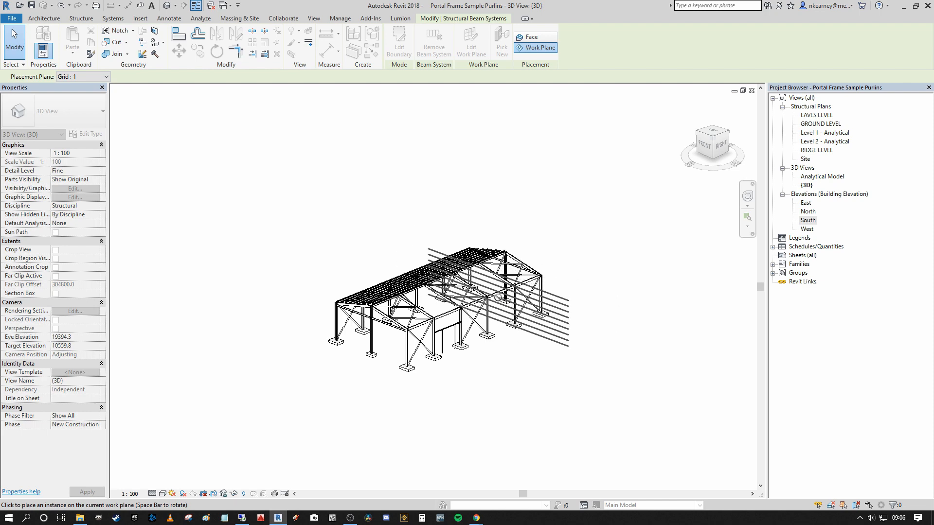
pyautogui.click(505, 262)
pyautogui.scroll(5, 481, 268)
pyautogui.press('Escape')
# Step: Delete the mirrored purlin beam system, leaving the original on the westward roof slope
pyautogui.scroll(5, 288, 389)
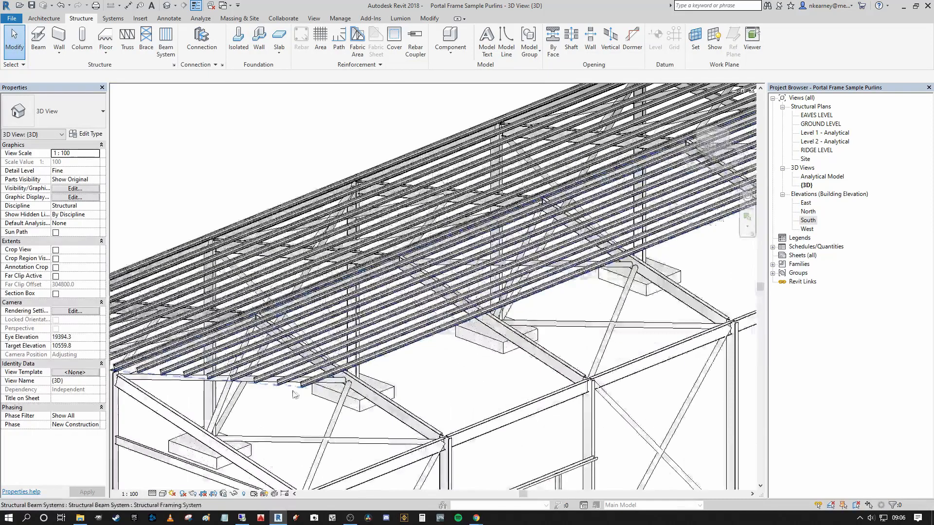
pyautogui.click(289, 389)
pyautogui.scroll(-6, 301, 389)
pyautogui.scroll(1, 343, 350)
pyautogui.moveTo(343, 350); pyautogui.dragTo(477, 335, button='middle')
pyautogui.press('Delete')
pyautogui.scroll(-4, 409, 341)
pyautogui.keyDown('shift'); pyautogui.moveTo(447, 306); pyautogui.dragTo(409, 349, button='middle'); pyautogui.keyUp('shift')
# Step: Select all nine individual Kingspan purlins on the westward roof slope, from the ridge down to the eaves
pyautogui.scroll(5, 409, 350)
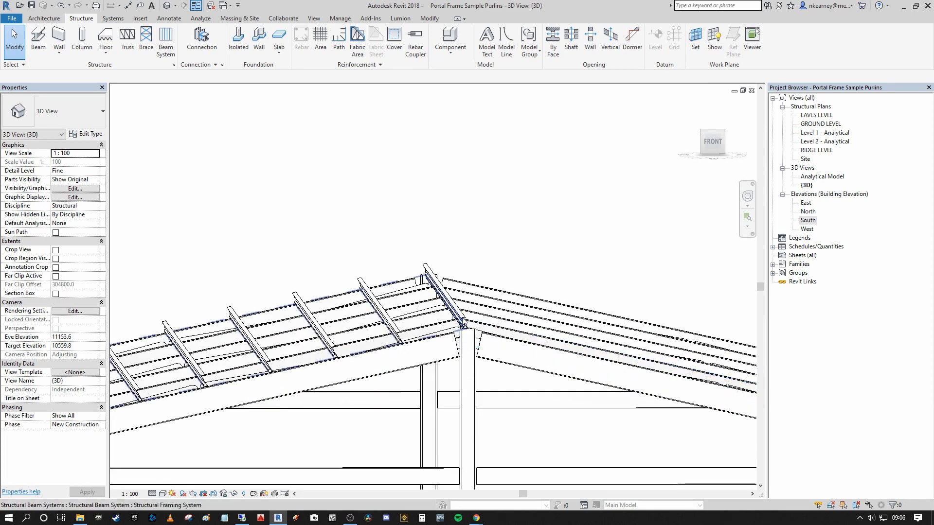
pyautogui.click(440, 292)
pyautogui.scroll(-2, 440, 292)
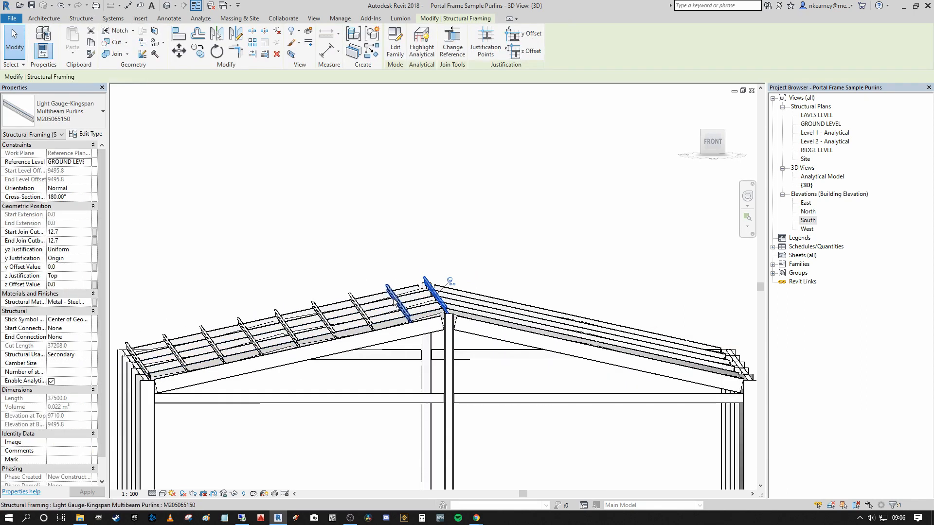
pyautogui.keyDown('ctrl'); pyautogui.click(399, 304); pyautogui.keyUp('ctrl')
pyautogui.keyDown('ctrl'); pyautogui.click(362, 319); pyautogui.keyUp('ctrl')
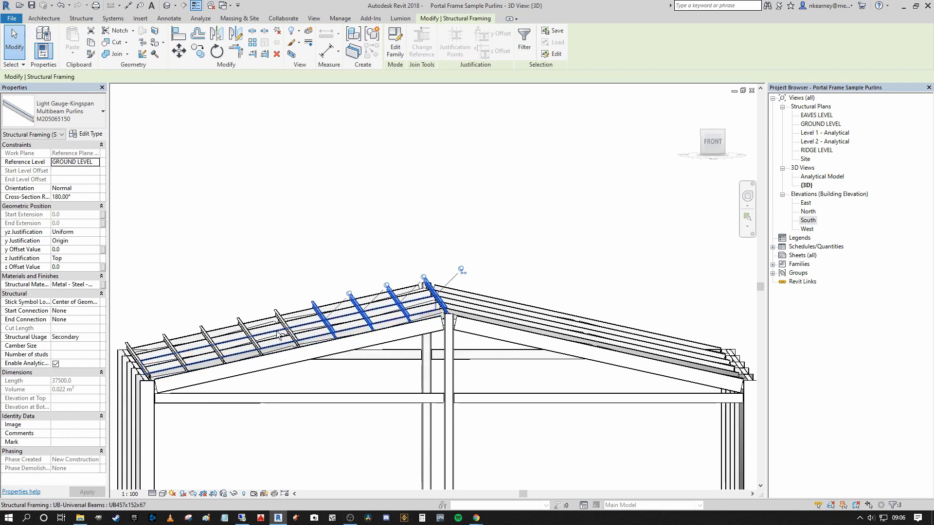
pyautogui.scroll(2, 288, 326)
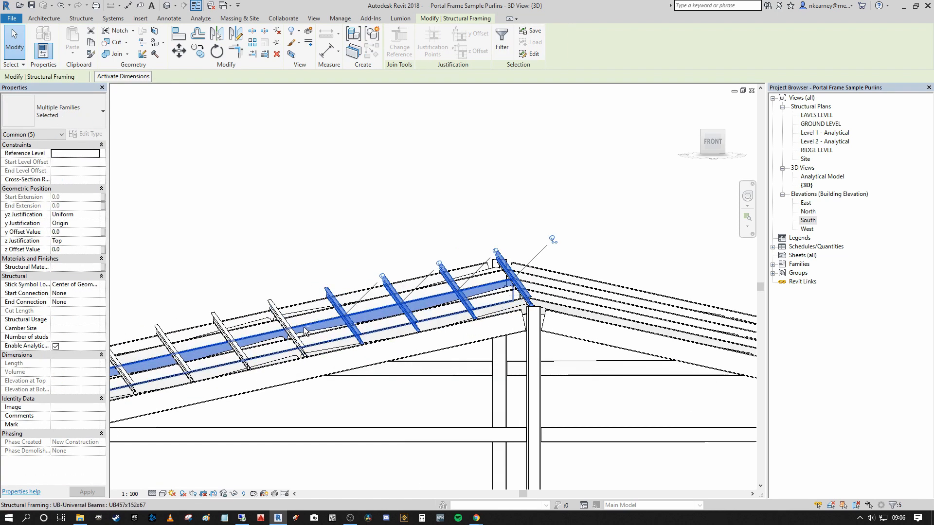
pyautogui.keyDown('ctrl'); pyautogui.click(280, 303); pyautogui.keyUp('ctrl')
pyautogui.keyDown('ctrl'); pyautogui.click(221, 324); pyautogui.keyUp('ctrl')
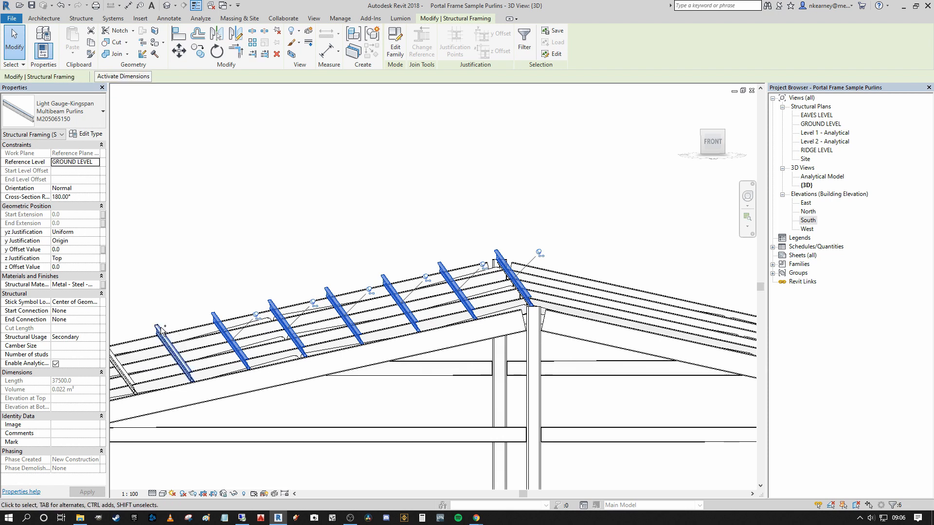
pyautogui.keyDown('ctrl'); pyautogui.click(158, 326); pyautogui.keyUp('ctrl')
pyautogui.moveTo(158, 327); pyautogui.dragTo(228, 314, button='middle')
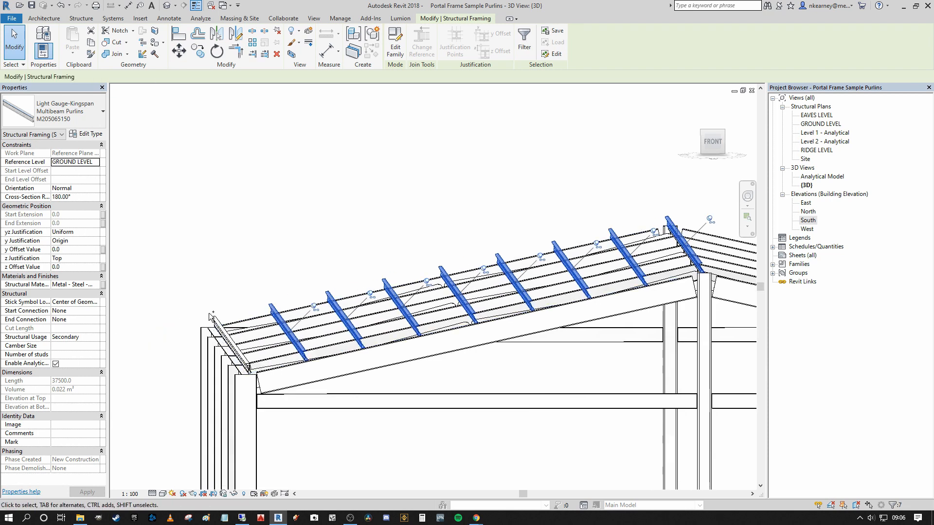
pyautogui.keyDown('ctrl'); pyautogui.click(223, 321); pyautogui.keyUp('ctrl')
pyautogui.scroll(-3, 223, 318)
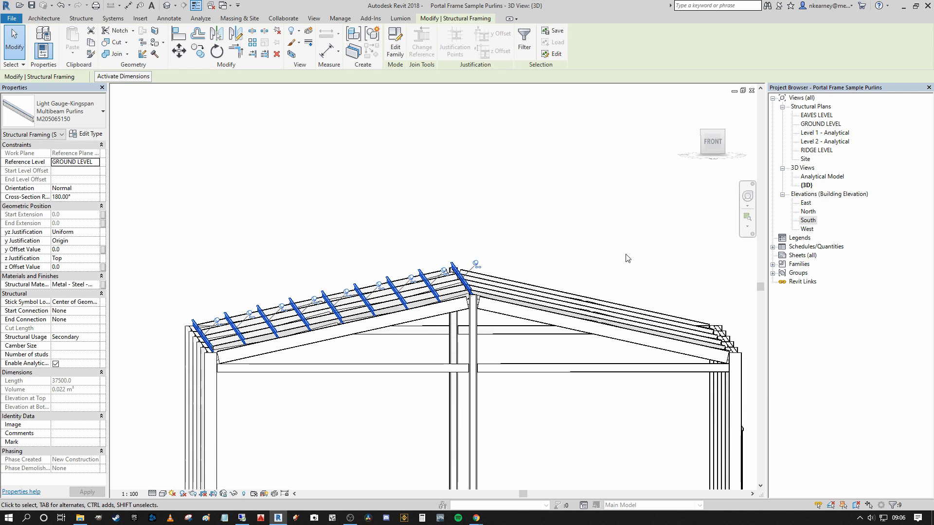
# Step: Try to mirror the selected purlins about a vertical axis drawn through the ridge in plan, deleting the elements that cannot be mirrored
pyautogui.moveTo(638, 266); pyautogui.dragTo(595, 266, button='middle')
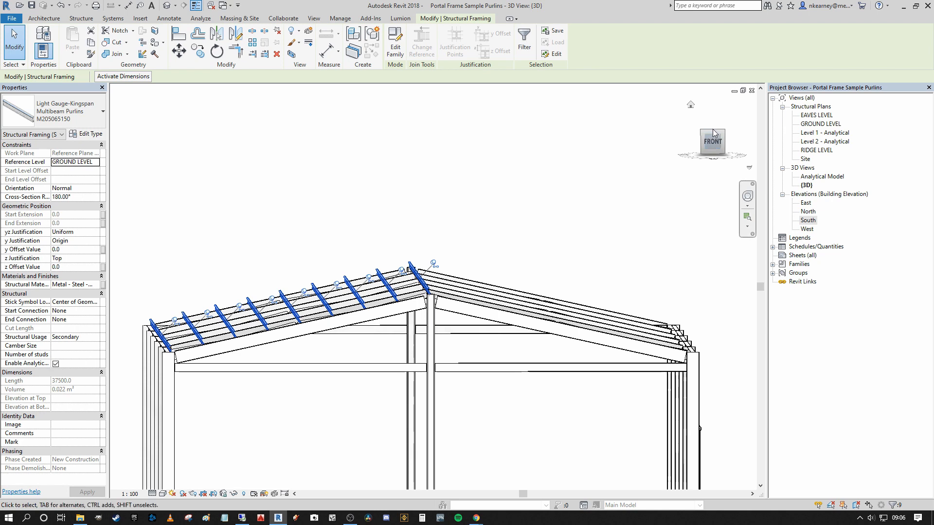
pyautogui.moveTo(337, 310); pyautogui.dragTo(295, 262, button='middle')
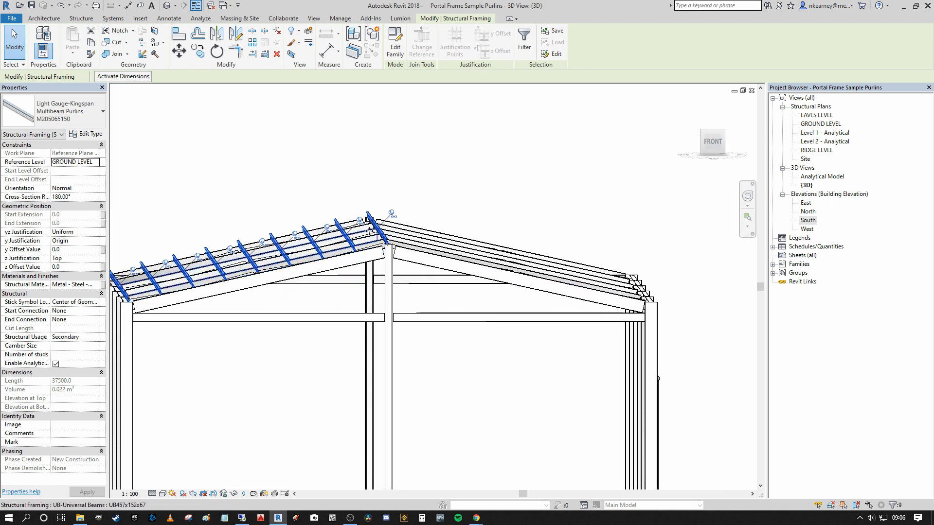
pyautogui.scroll(-3, 493, 253)
pyautogui.moveTo(493, 254); pyautogui.dragTo(481, 255, button='middle')
pyautogui.click(713, 136)
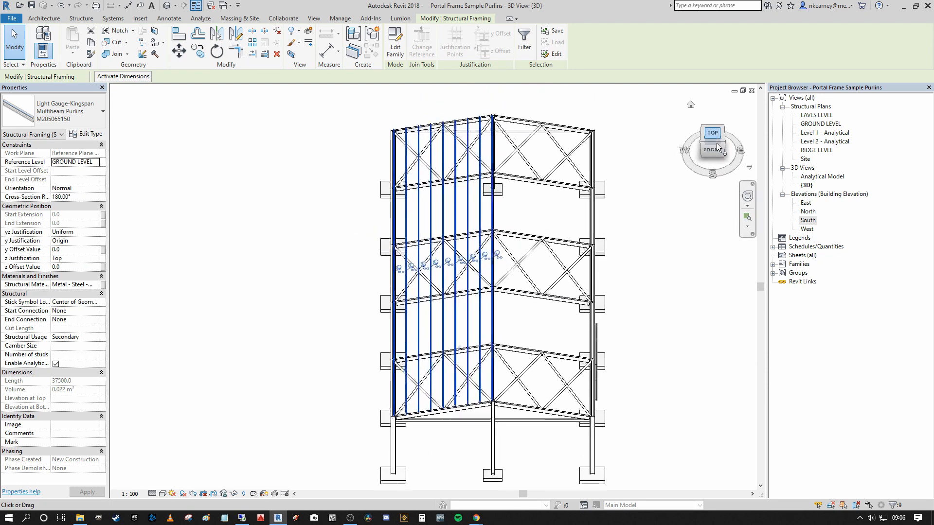
pyautogui.scroll(4, 430, 141)
pyautogui.scroll(-2, 463, 197)
pyautogui.scroll(4, 463, 190)
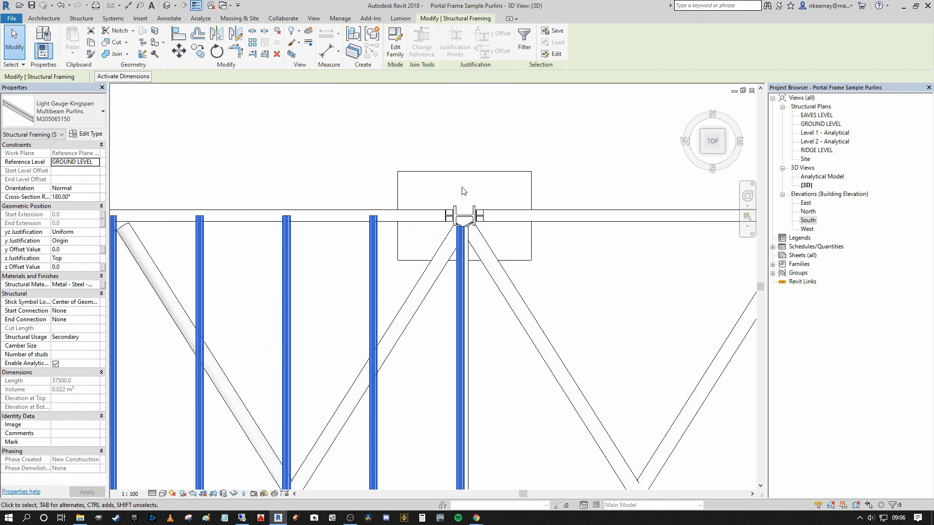
pyautogui.click(235, 37)
pyautogui.click(465, 214)
pyautogui.click(462, 158)
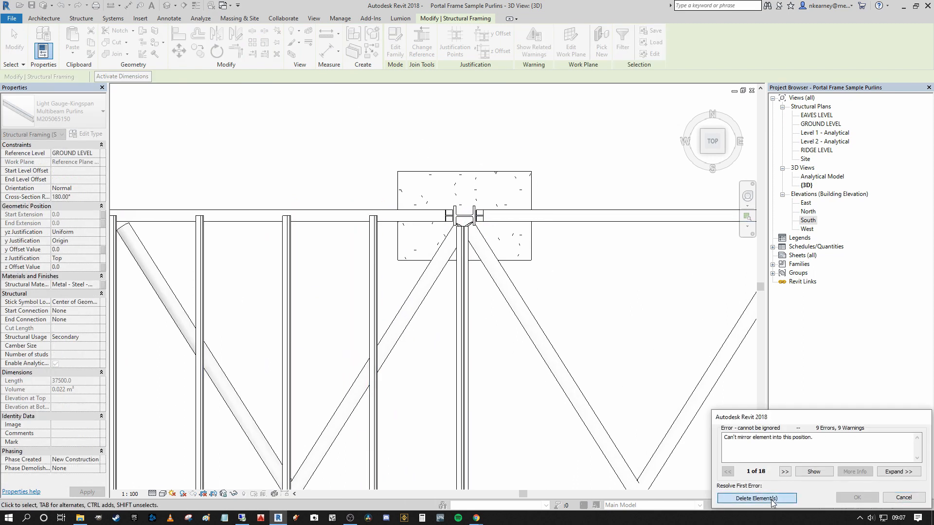
pyautogui.click(771, 500)
# Step: Select a single purlin near the ridge on the westward slope and examine how it sits within the beam system
pyautogui.scroll(-6, 569, 353)
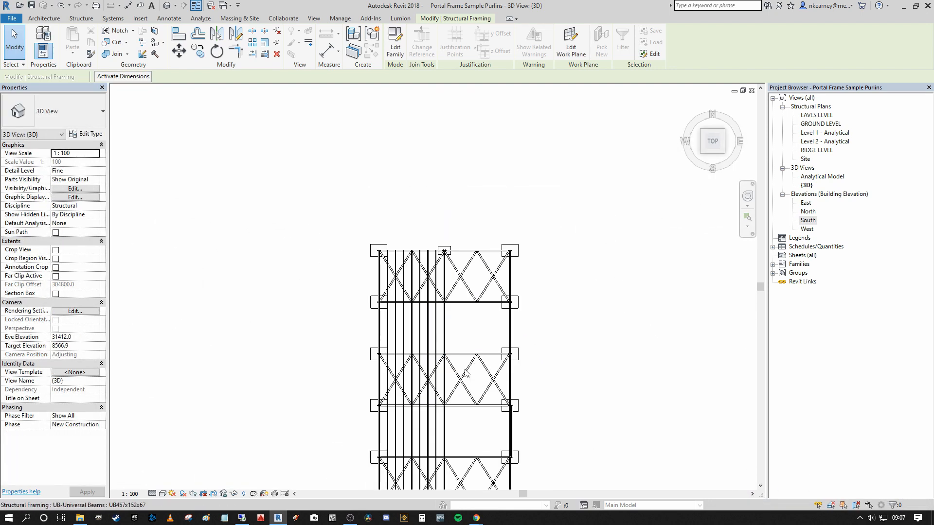
pyautogui.keyDown('shift'); pyautogui.moveTo(473, 445); pyautogui.dragTo(469, 258, button='middle'); pyautogui.keyUp('shift')
pyautogui.scroll(6, 445, 394)
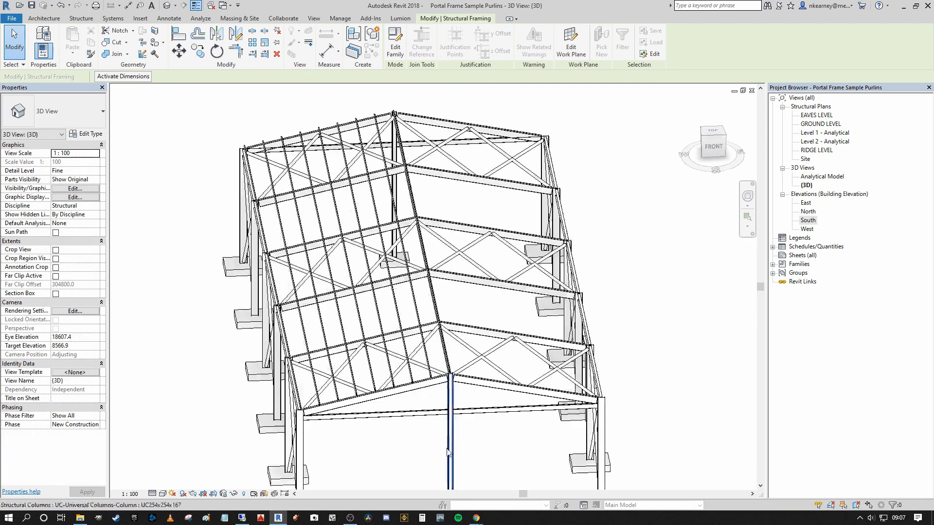
pyautogui.click(422, 329)
pyautogui.moveTo(423, 329)
pyautogui.keyDown('shift'); pyautogui.mouseDown(button='middle')
pyautogui.moveTo(462, 300)
pyautogui.moveTo(436, 321)
pyautogui.mouseUp(button='middle'); pyautogui.keyUp('shift')
pyautogui.scroll(-2, 344, 232)
pyautogui.keyDown('shift'); pyautogui.moveTo(384, 243); pyautogui.dragTo(354, 271, button='middle'); pyautogui.keyUp('shift')
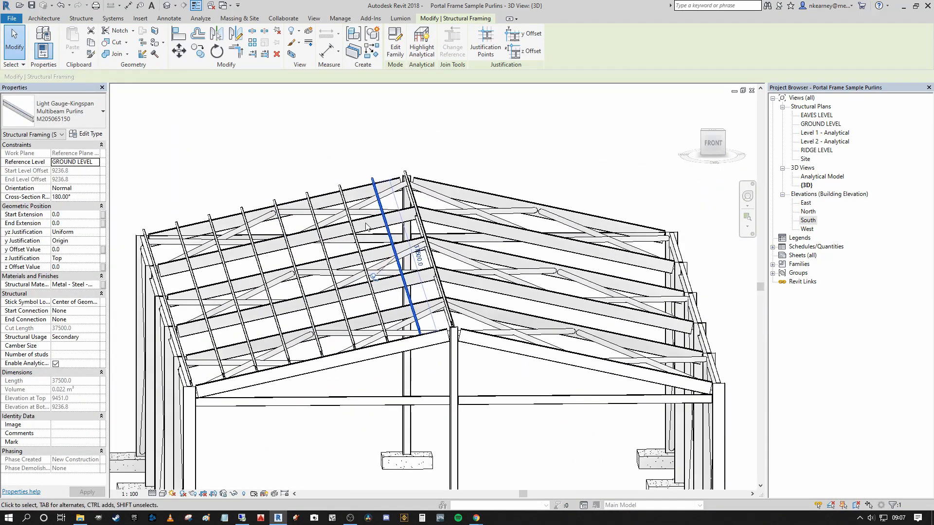
pyautogui.scroll(3, 354, 271)
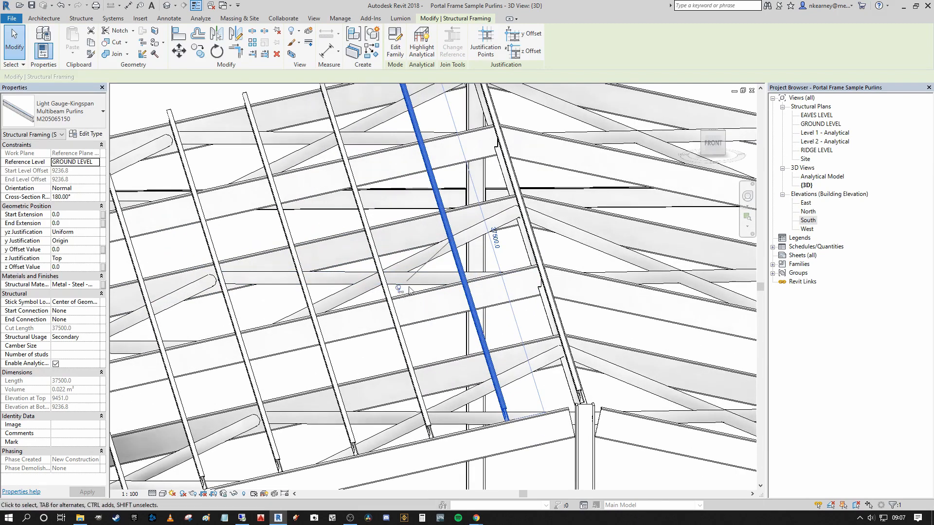
pyautogui.scroll(-3, 398, 291)
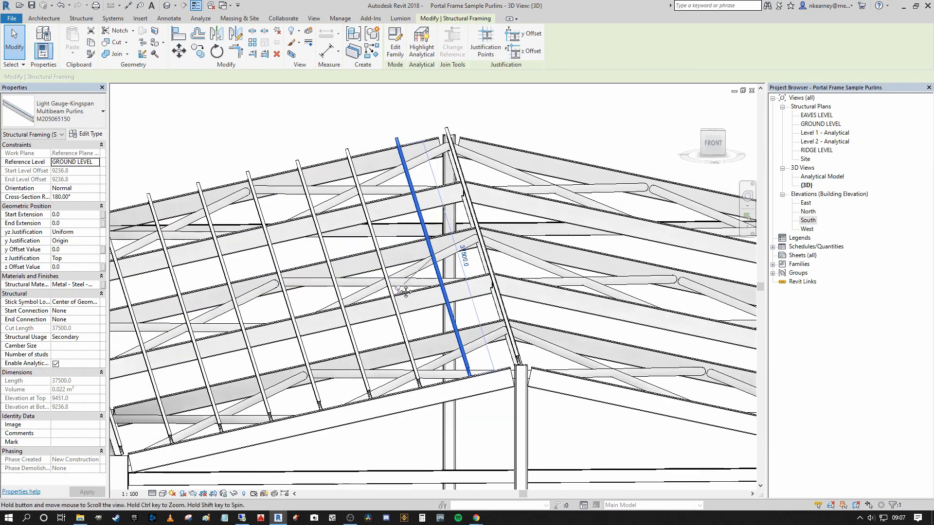
pyautogui.moveTo(408, 287); pyautogui.dragTo(438, 272, button='middle')
pyautogui.scroll(-2, 481, 272)
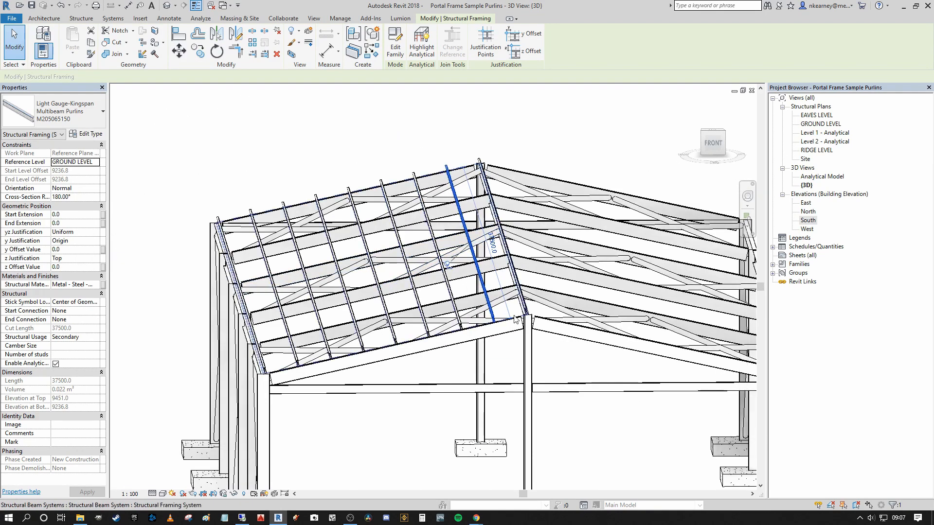
pyautogui.press('Escape')
# Step: Set the westward beam system's fixed spacing to 1000 mm, unjoin the conflicting elements, and select the purlin nearest the ridge
pyautogui.click(515, 319)
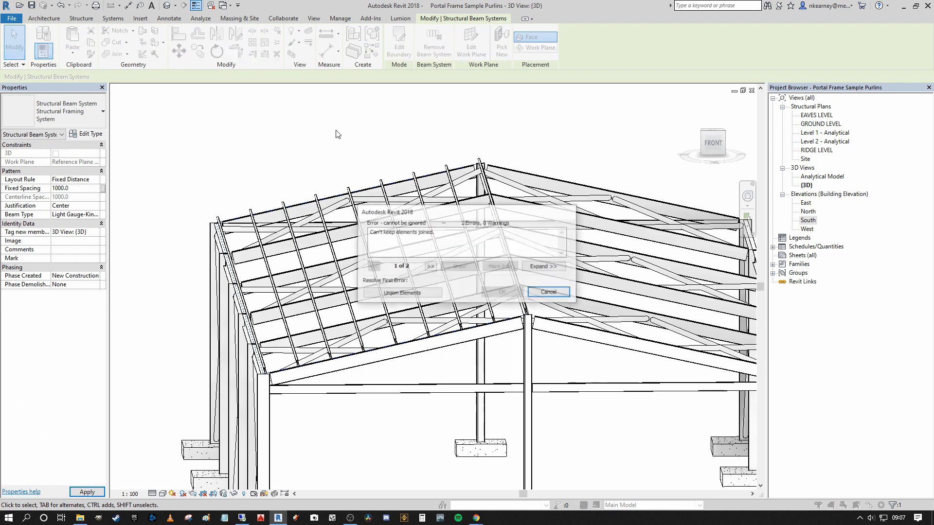
pyautogui.click(403, 293)
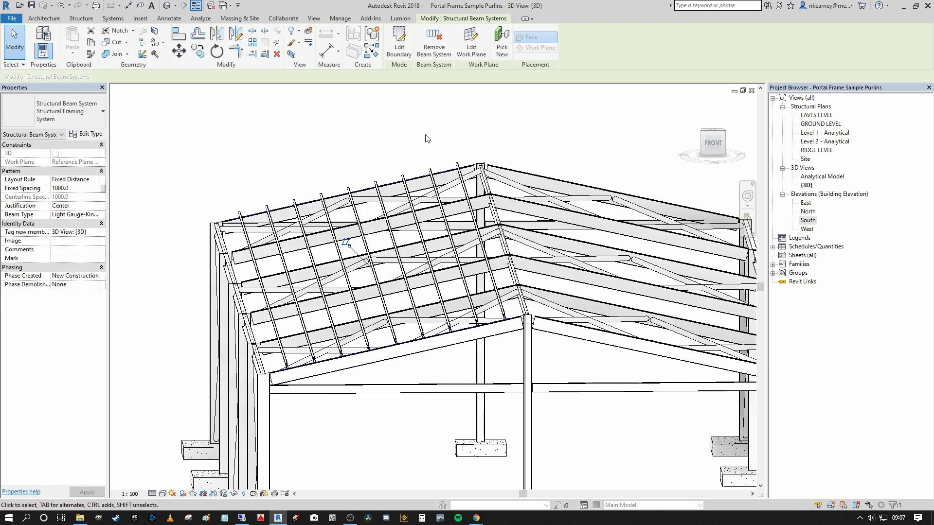
pyautogui.click(426, 138)
pyautogui.moveTo(388, 167); pyautogui.dragTo(379, 165, button='middle')
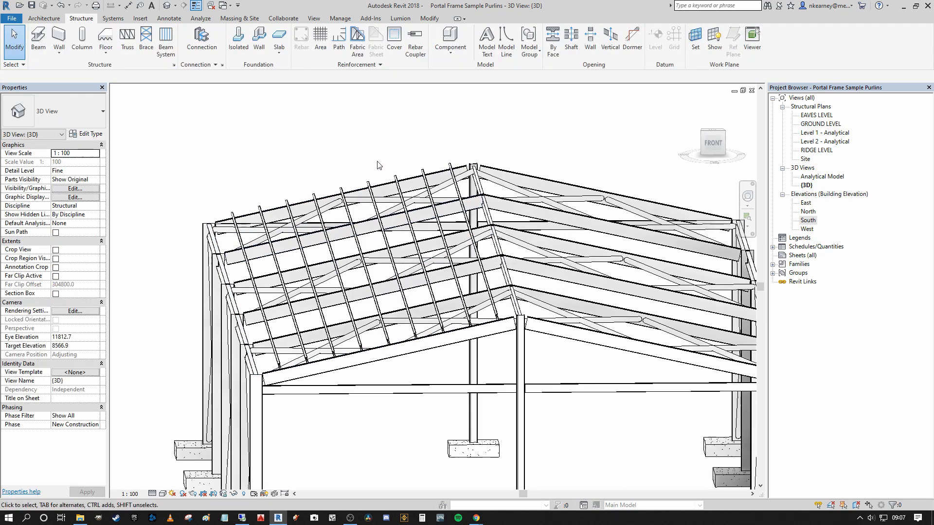
pyautogui.scroll(3, 518, 309)
pyautogui.click(438, 209)
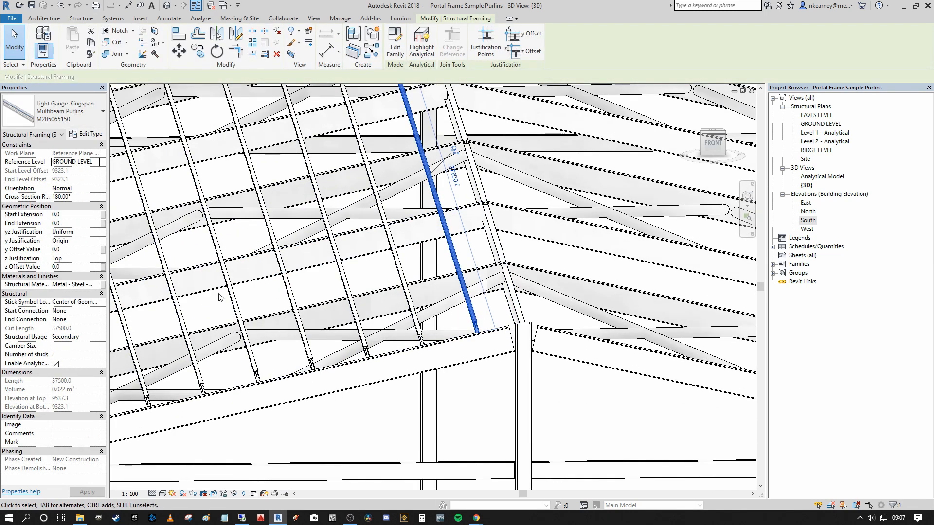
pyautogui.scroll(-4, 279, 288)
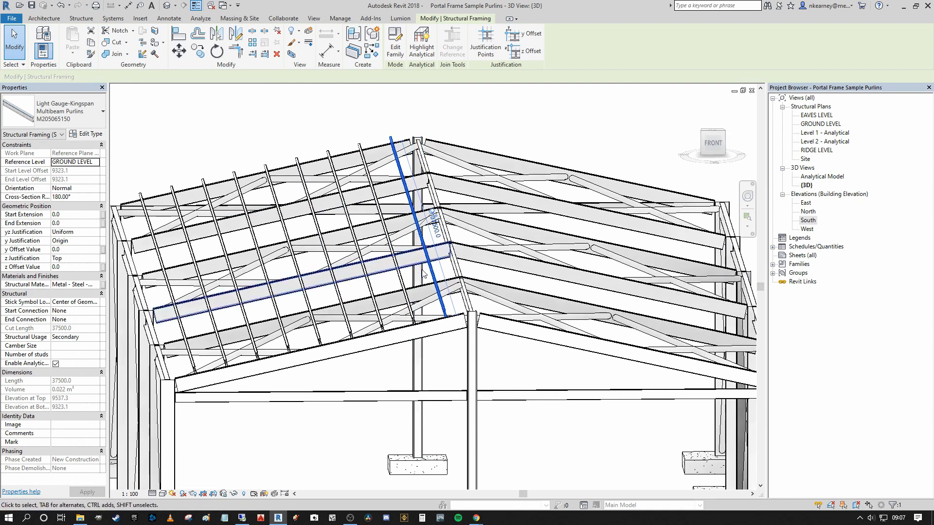
# Step: Undo the last spacing change to the westward purlin beam system and review the frame in 3D
pyautogui.hotkey('ctrl', 'z')
pyautogui.scroll(-2, 506, 209)
pyautogui.moveTo(506, 210); pyautogui.dragTo(431, 291, button='middle')
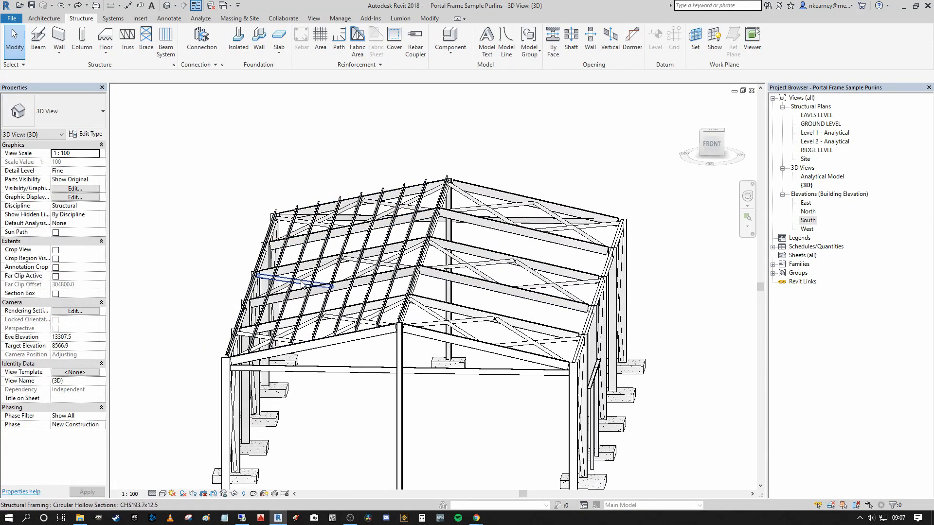
pyautogui.keyDown('shift'); pyautogui.moveTo(529, 313); pyautogui.dragTo(510, 324, button='middle'); pyautogui.keyUp('shift')
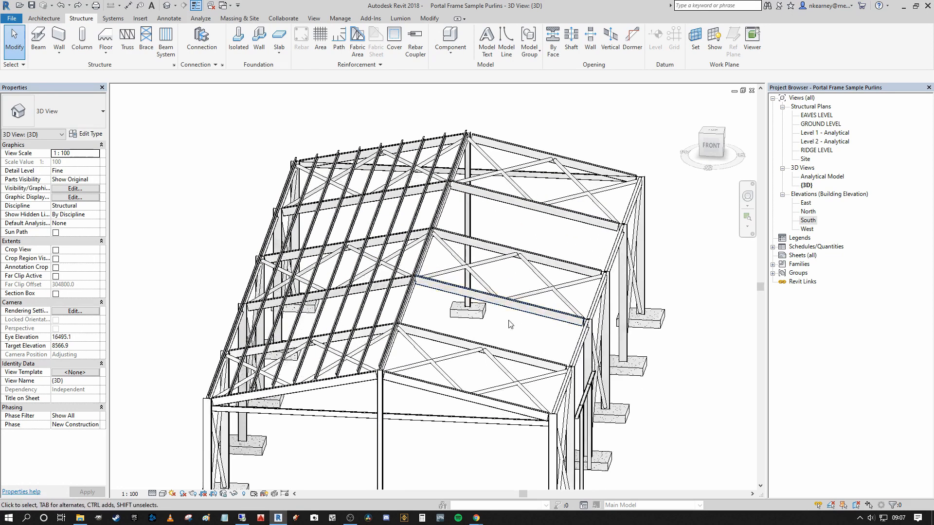
pyautogui.scroll(-1, 501, 323)
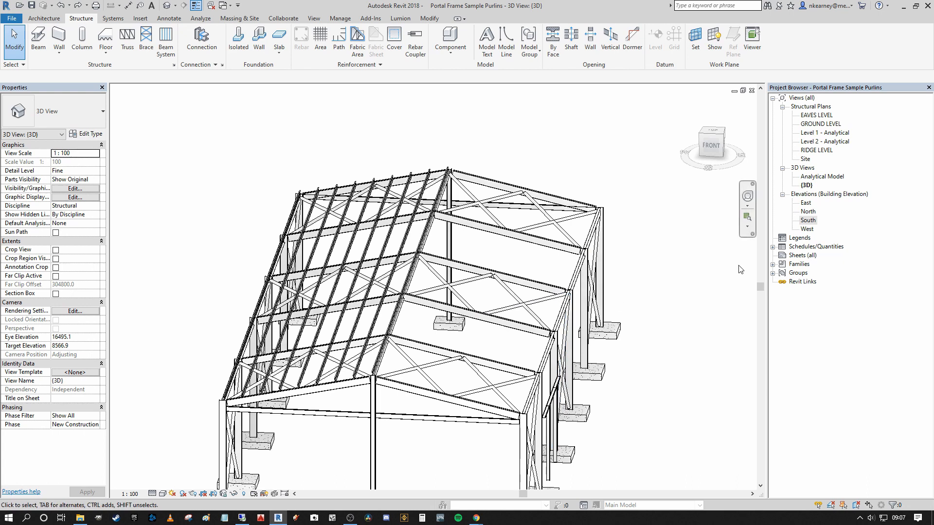
# Step: Set the Eastward Roof Fall reference plane as the work plane from the South elevation, opening the 3D view for sketching
pyautogui.doubleClick(808, 220)
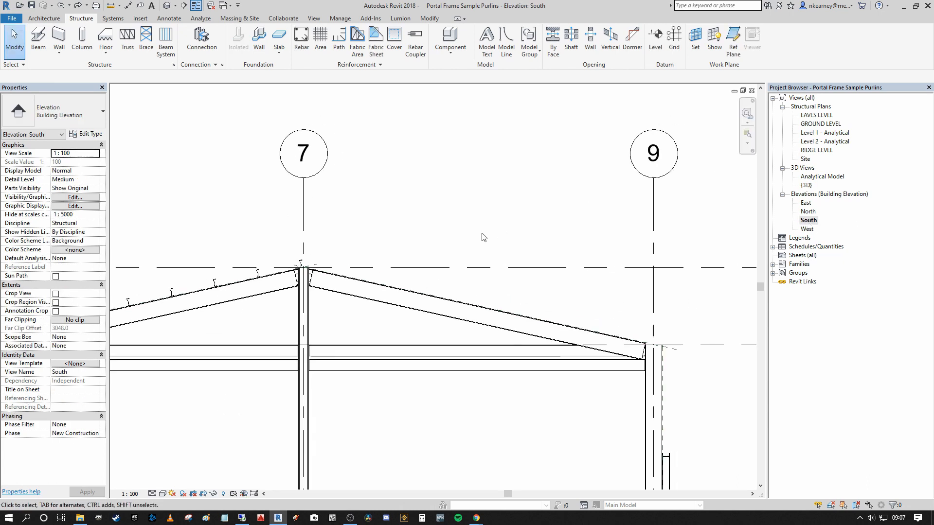
pyautogui.scroll(-2, 503, 243)
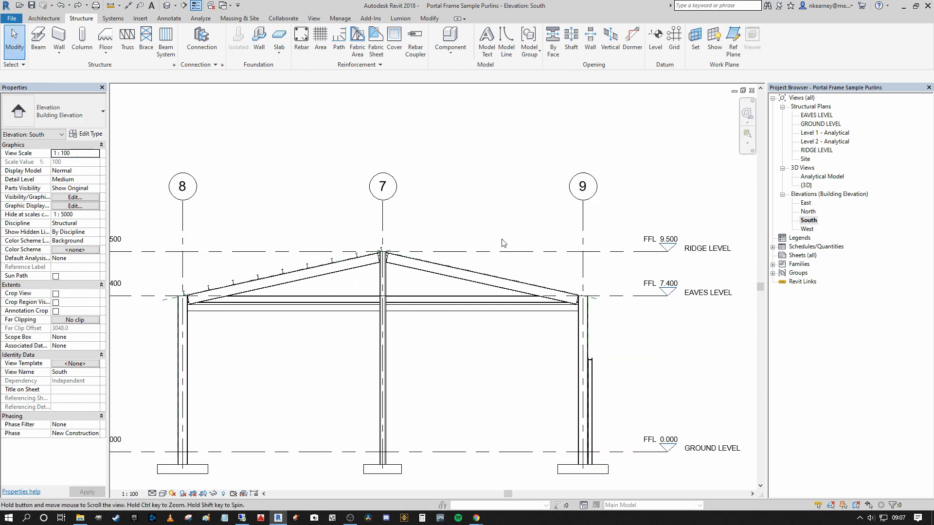
pyautogui.click(694, 38)
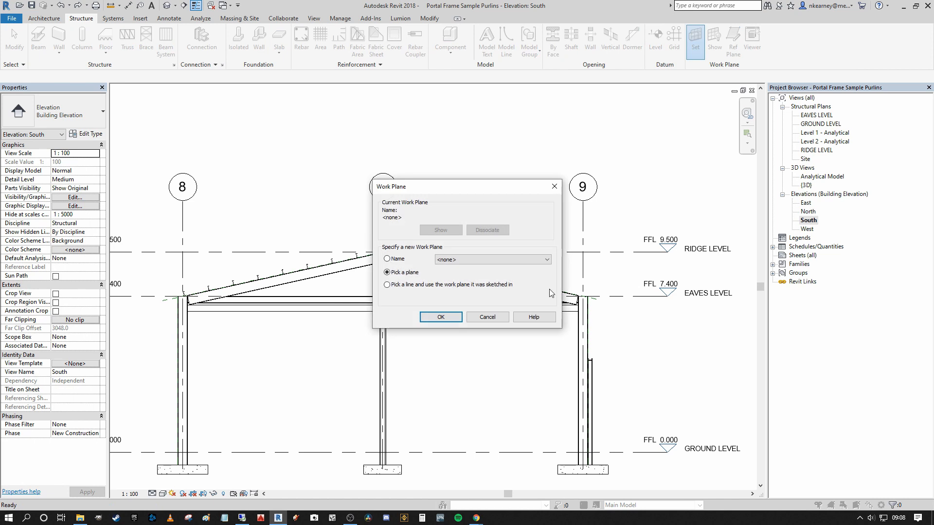
pyautogui.click(441, 317)
pyautogui.scroll(3, 202, 304)
pyautogui.click(355, 266)
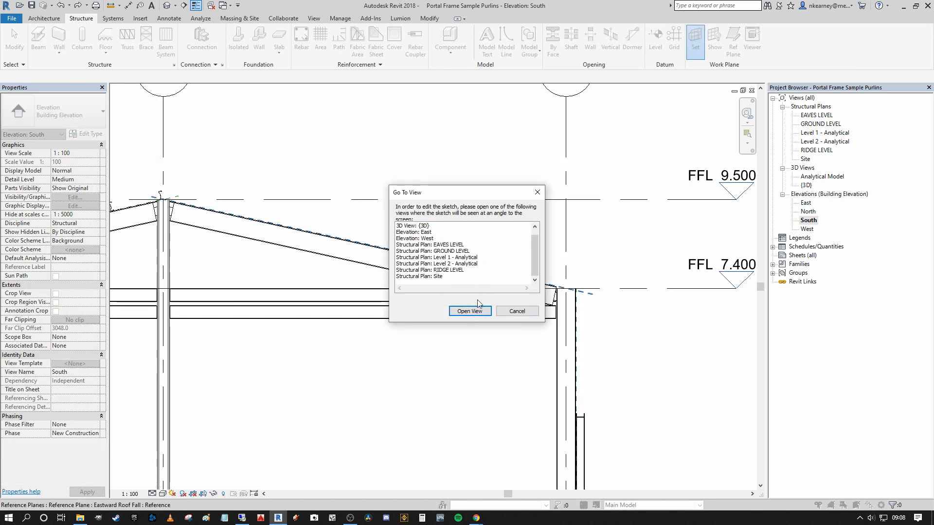
pyautogui.click(417, 226)
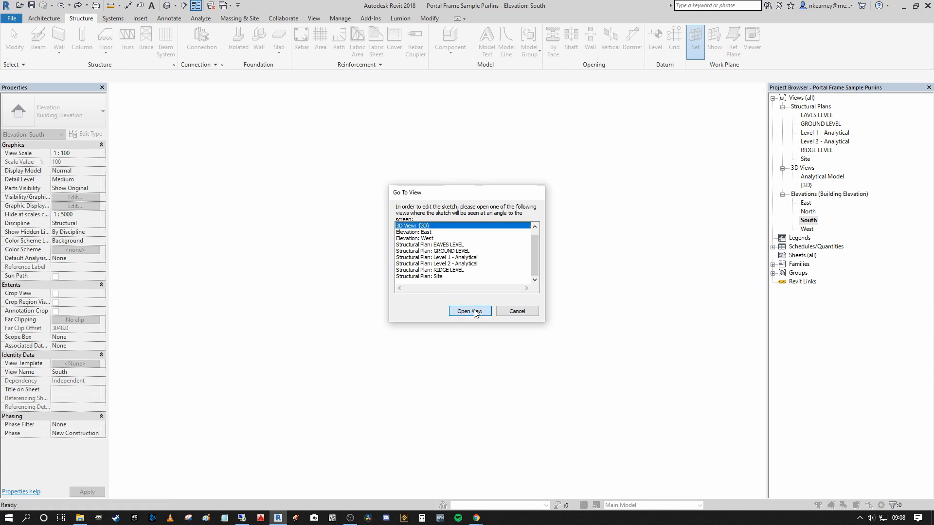
pyautogui.click(469, 311)
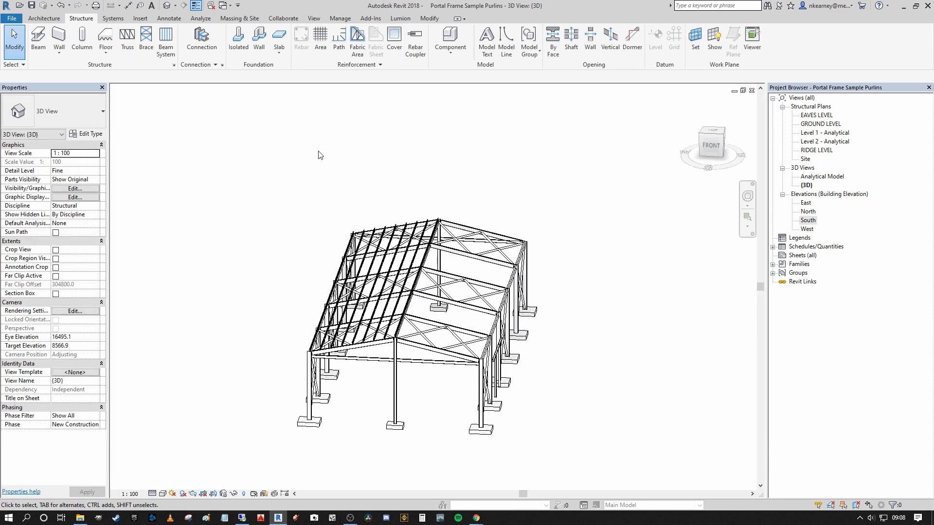
# Step: Start a beam system in the top view using beam type Light Gauge-Kingspan Multibeam Purlins : M205065150
pyautogui.click(711, 131)
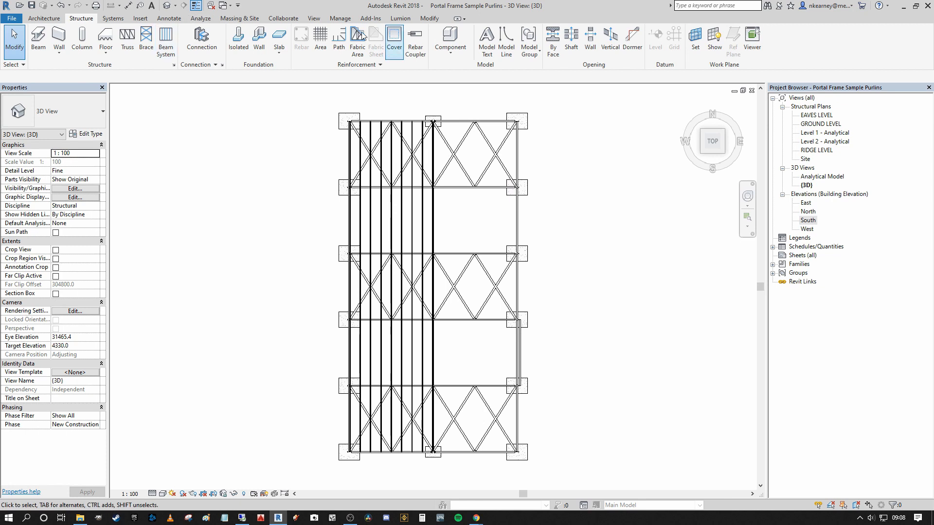
pyautogui.click(165, 42)
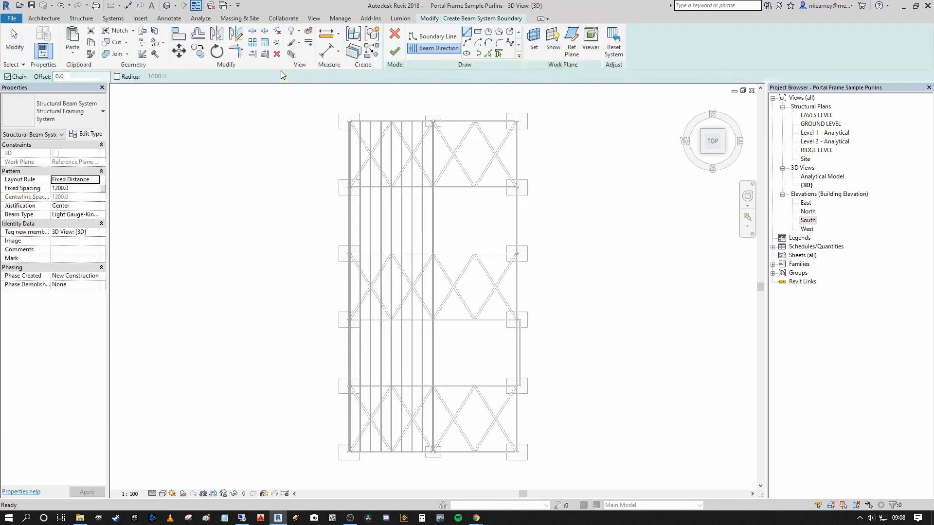
pyautogui.click(96, 214)
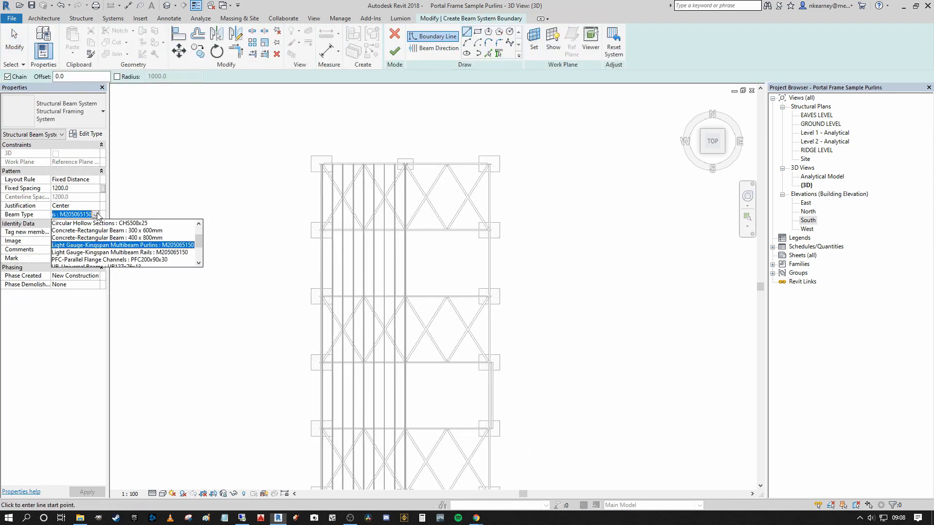
pyautogui.click(240, 181)
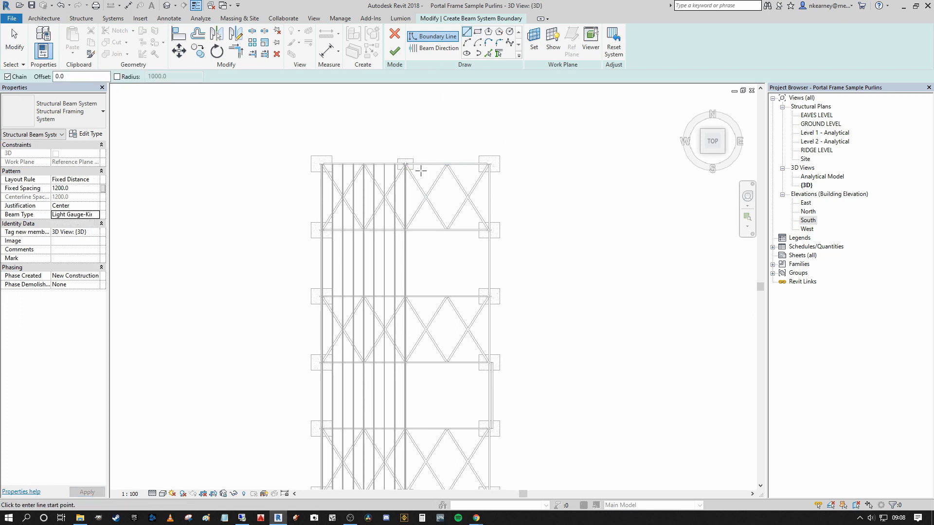
# Step: Sketch the beam system's north boundary from the ridge to the east eaves and its east boundary down to the south-east column
pyautogui.scroll(2, 421, 169)
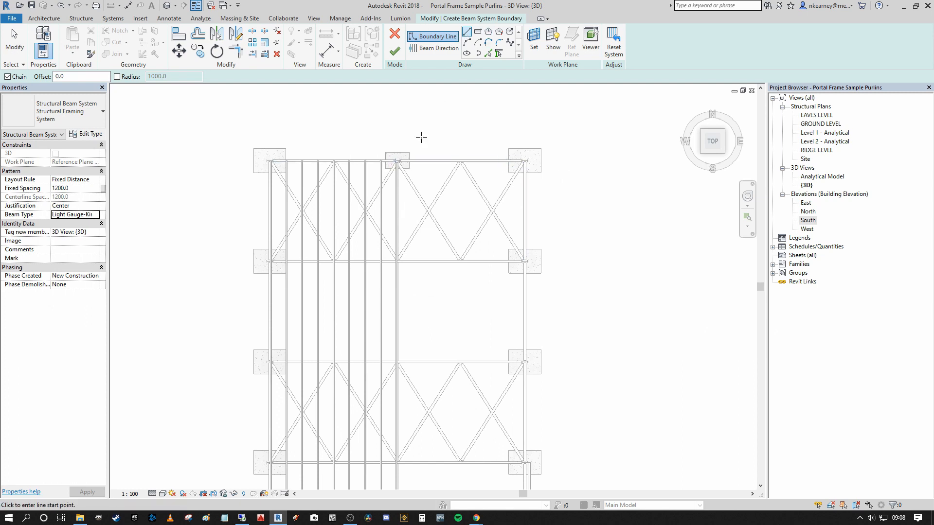
pyautogui.scroll(8, 391, 168)
pyautogui.click(396, 137)
pyautogui.scroll(-5, 396, 137)
pyautogui.scroll(6, 589, 139)
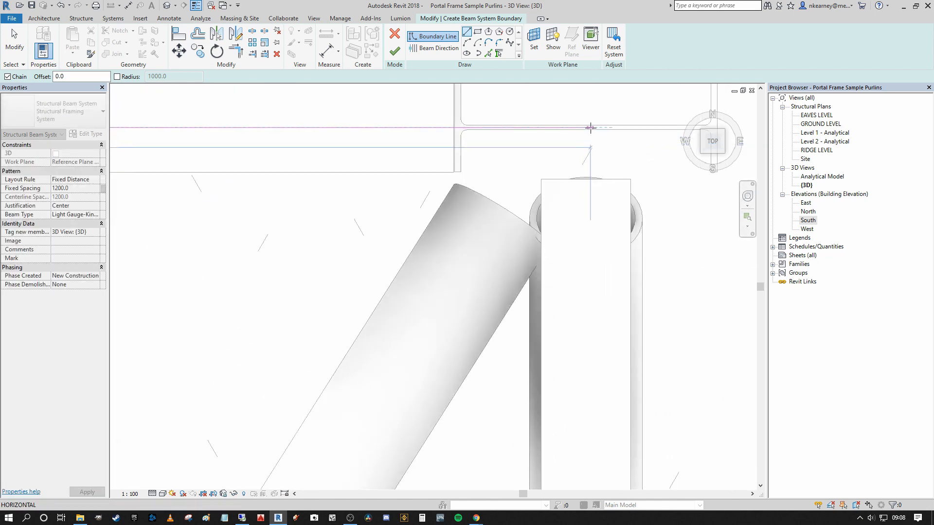
pyautogui.click(589, 127)
pyautogui.scroll(-4, 583, 143)
pyautogui.scroll(-4, 578, 213)
pyautogui.scroll(6, 533, 364)
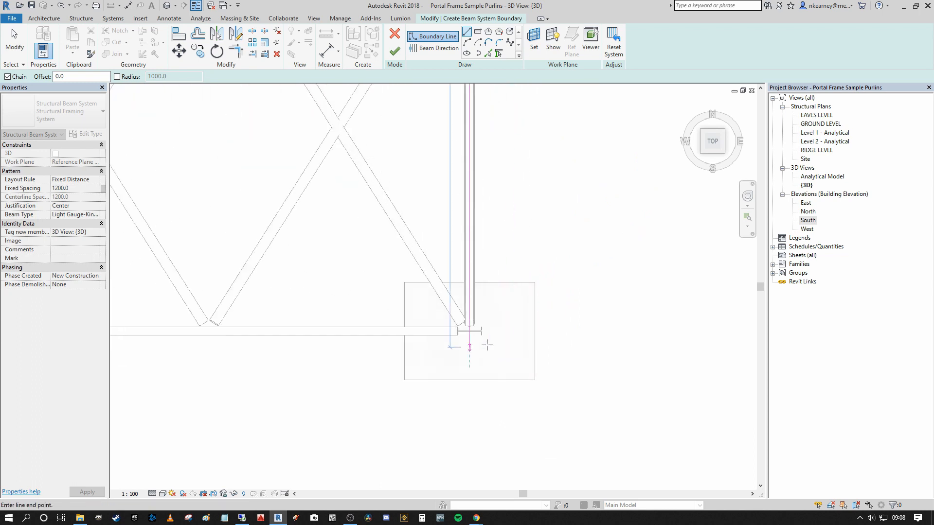
pyautogui.scroll(6, 492, 346)
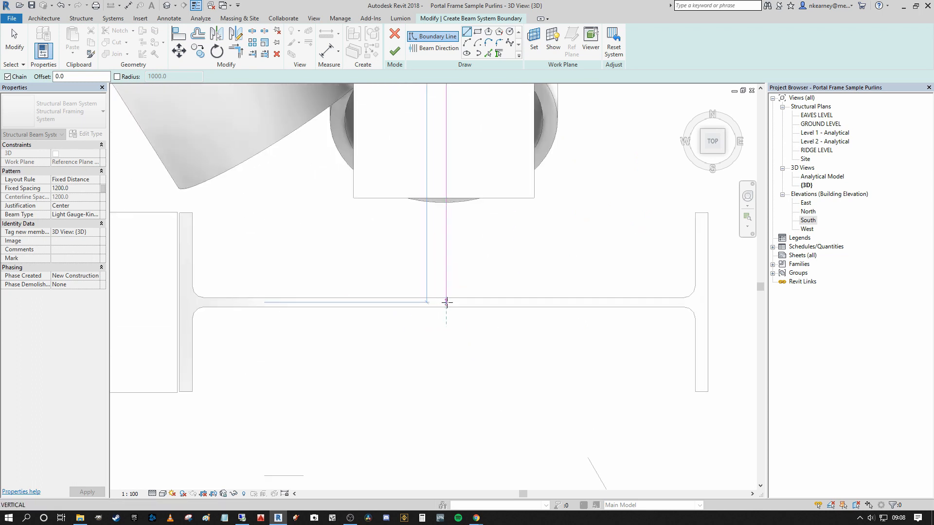
pyautogui.click(446, 302)
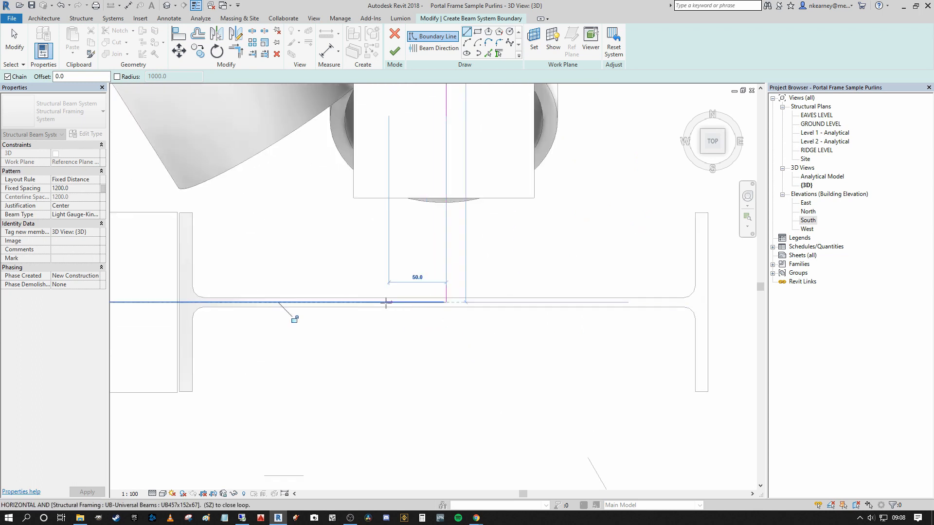
# Step: Sketch the south boundary back to the ridge column and close the boundary loop along the ridge line
pyautogui.scroll(-3, 327, 289)
pyautogui.scroll(-5, 327, 287)
pyautogui.scroll(6, 467, 292)
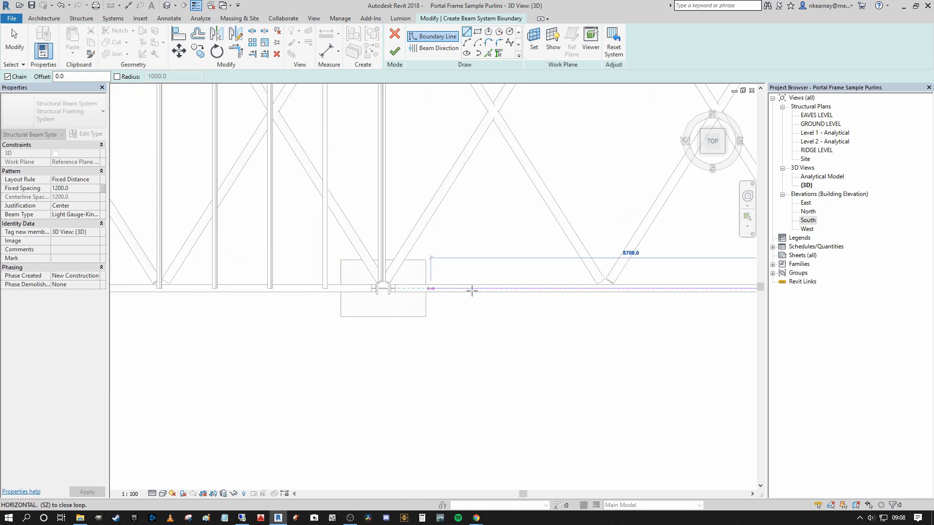
pyautogui.scroll(5, 333, 292)
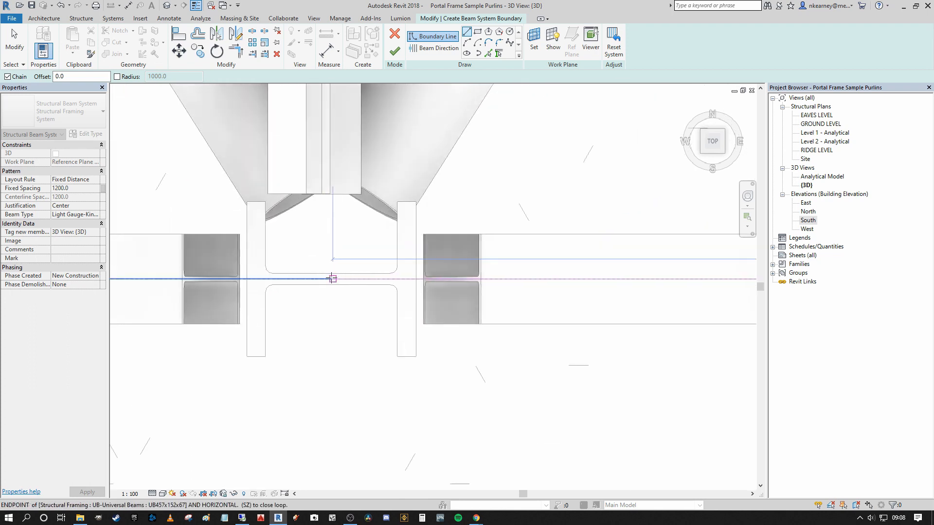
pyautogui.scroll(-6, 335, 283)
pyautogui.moveTo(358, 181); pyautogui.dragTo(375, 407, button='middle')
pyautogui.scroll(-3, 386, 209)
pyautogui.moveTo(386, 209); pyautogui.dragTo(385, 286, button='middle')
pyautogui.scroll(6, 373, 137)
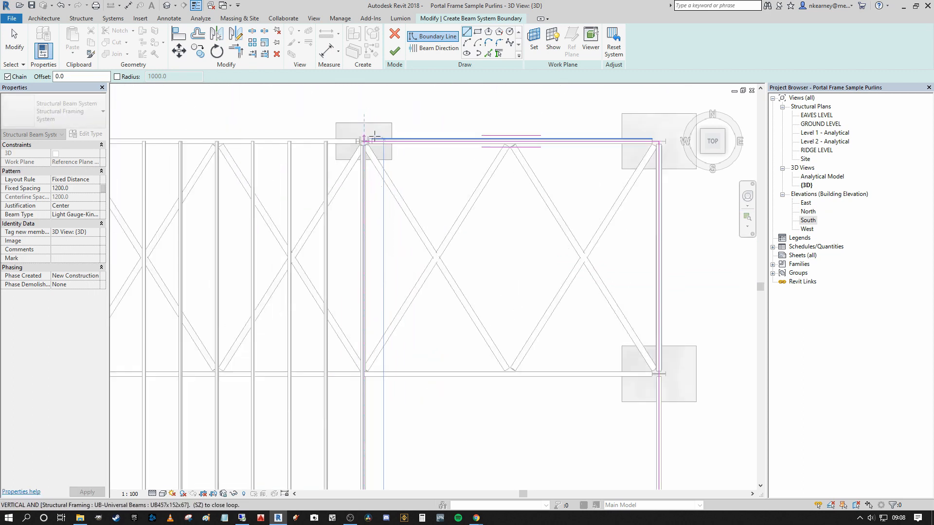
pyautogui.click(364, 142)
pyautogui.scroll(-4, 424, 171)
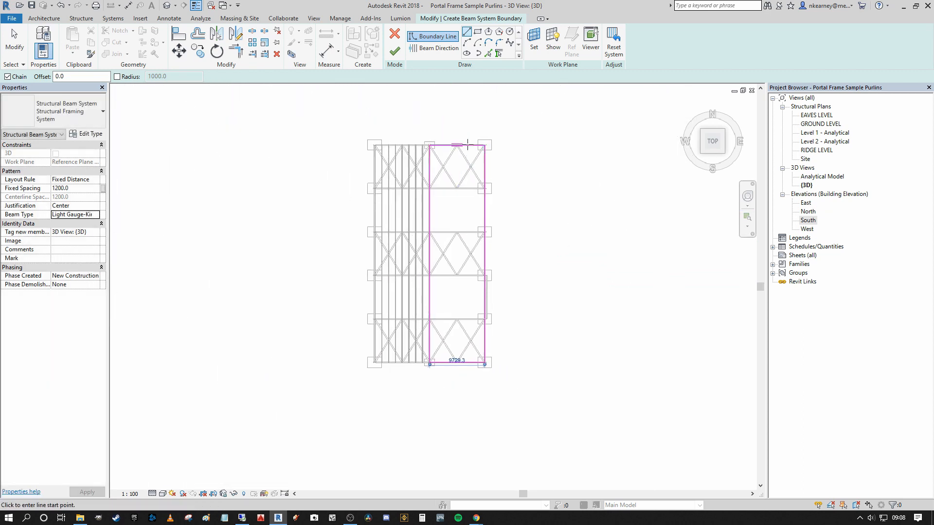
# Step: Set the beam direction parallel to the east eaves boundary and finish the beam system
pyautogui.scroll(1, 423, 171)
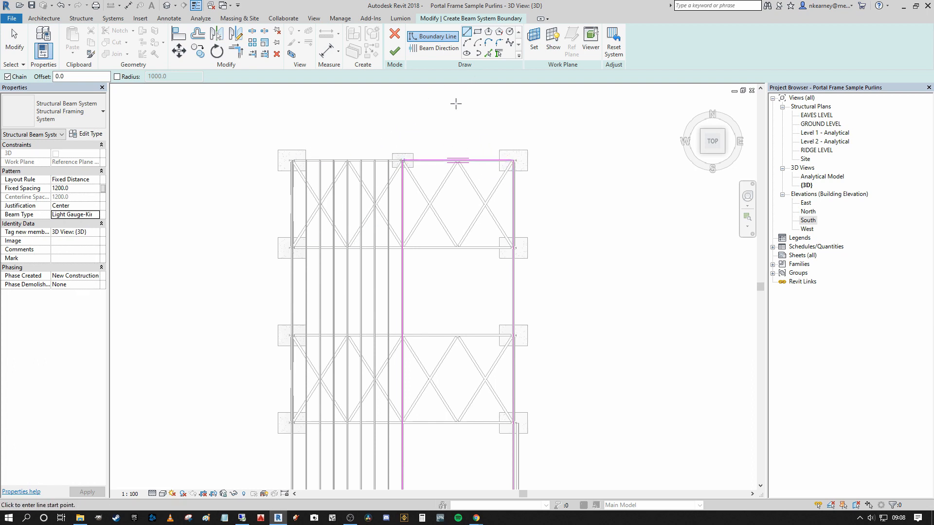
pyautogui.click(433, 48)
pyautogui.click(512, 316)
pyautogui.scroll(-2, 517, 297)
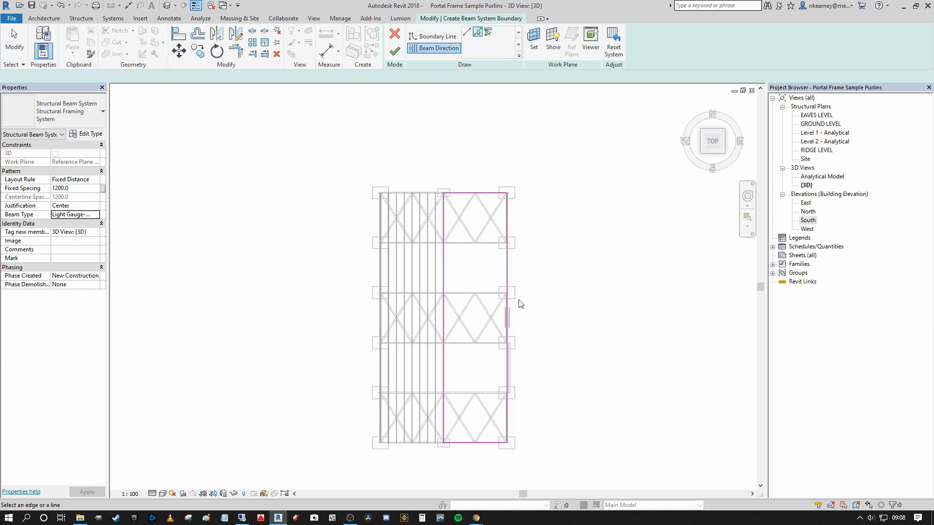
pyautogui.scroll(1, 479, 242)
pyautogui.click(400, 54)
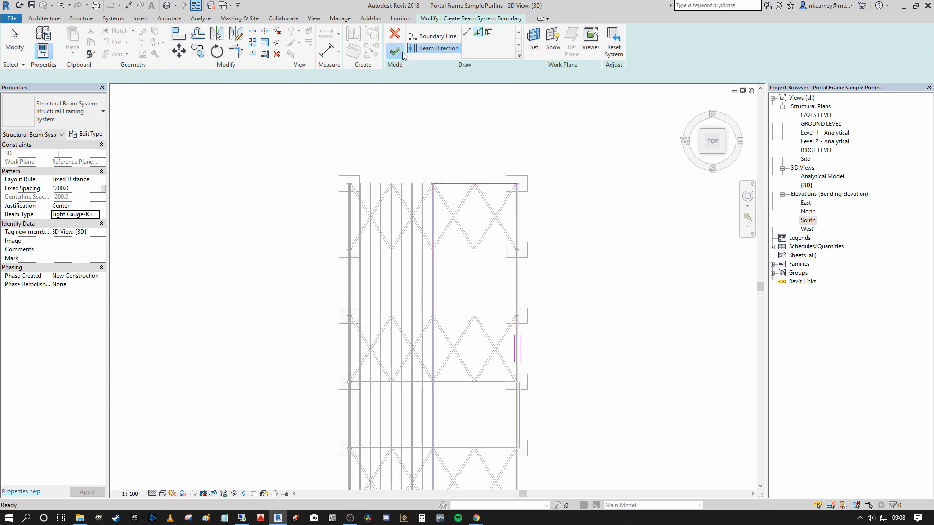
# Step: Examine how the new eastward purlins sit on the rafters compared with the westward ones, and clear the selection
pyautogui.scroll(-4, 519, 195)
pyautogui.keyDown('shift'); pyautogui.moveTo(522, 311); pyautogui.dragTo(534, 48, button='middle'); pyautogui.keyUp('shift')
pyautogui.scroll(7, 519, 254)
pyautogui.keyDown('shift'); pyautogui.moveTo(487, 306); pyautogui.dragTo(458, 267, button='middle'); pyautogui.keyUp('shift')
pyautogui.scroll(3, 421, 292)
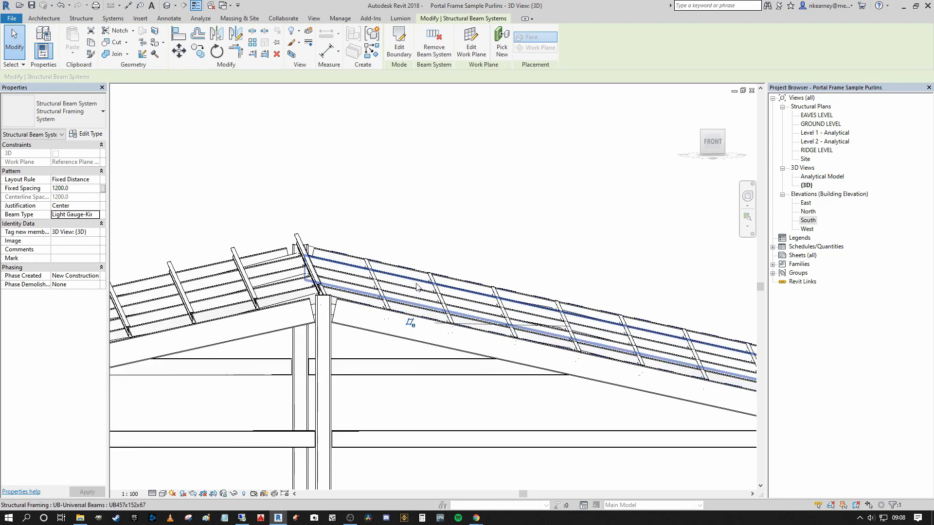
pyautogui.keyDown('shift'); pyautogui.moveTo(409, 319); pyautogui.dragTo(441, 298, button='middle'); pyautogui.keyUp('shift')
pyautogui.scroll(-2, 387, 294)
pyautogui.moveTo(611, 353); pyautogui.dragTo(575, 346, button='middle')
pyautogui.press('Escape')
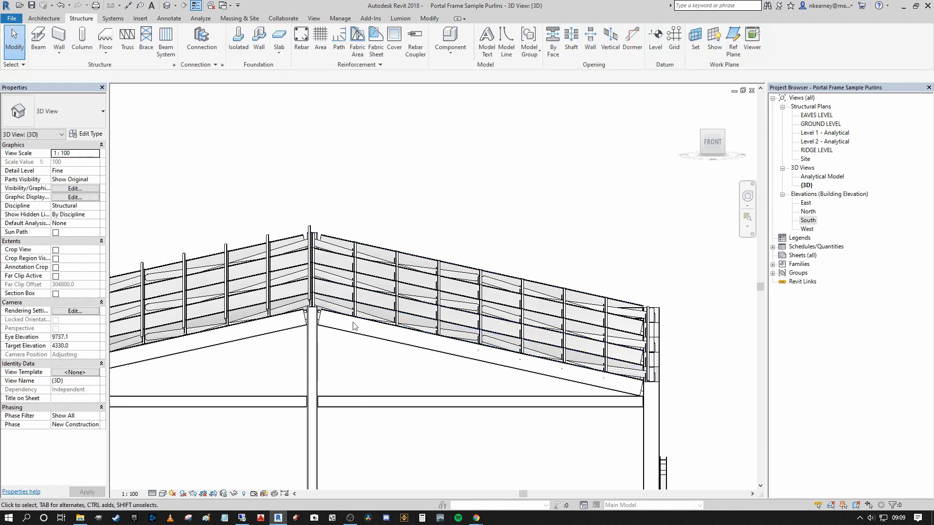
# Step: Select a Kingspan purlin at the ridge and extend the selection to all instances visible in the view
pyautogui.scroll(2, 313, 329)
pyautogui.scroll(2, 313, 329)
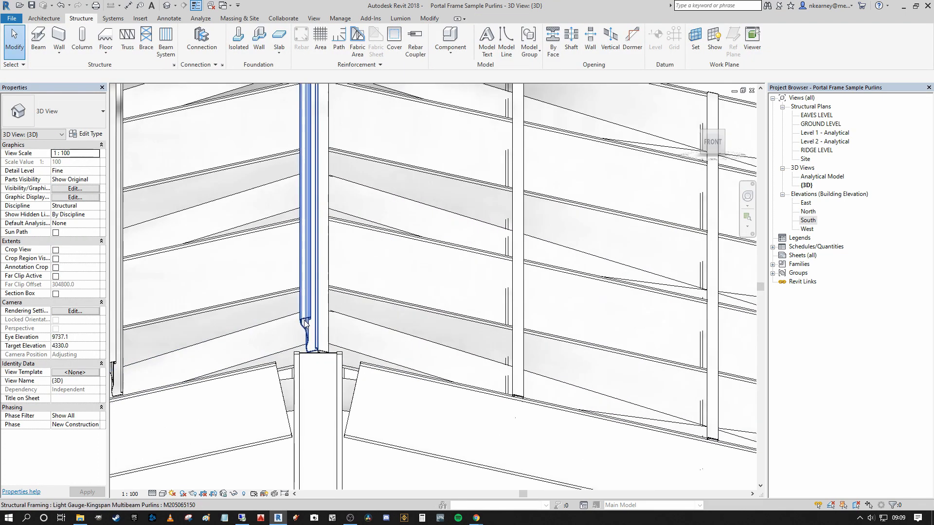
pyautogui.click(311, 327)
pyautogui.scroll(-1, 306, 317)
pyautogui.rightClick(305, 309)
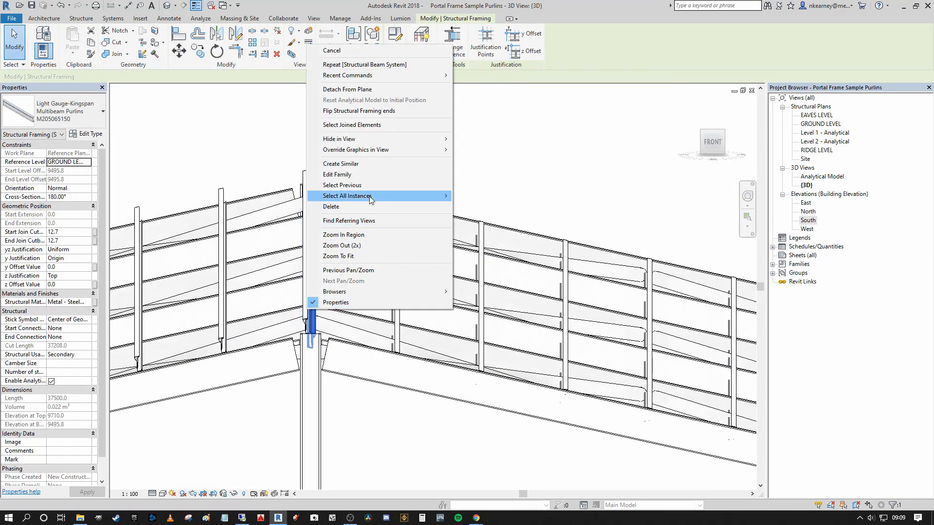
pyautogui.moveTo(369, 196)
pyautogui.click(503, 206)
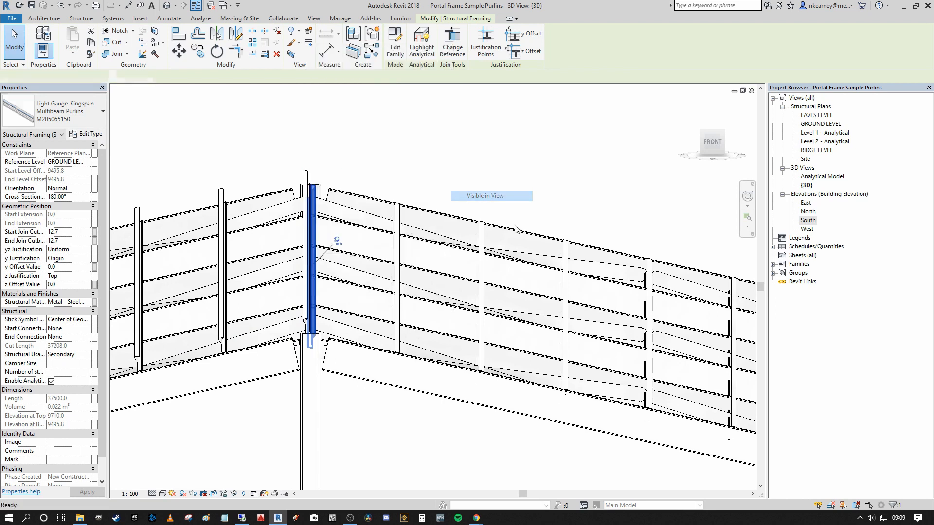
# Step: Remove the ridge purlin and the other westward purlins from the selection in the front view, leaving only the eastward purlins selected
pyautogui.scroll(-4, 535, 218)
pyautogui.click(698, 149)
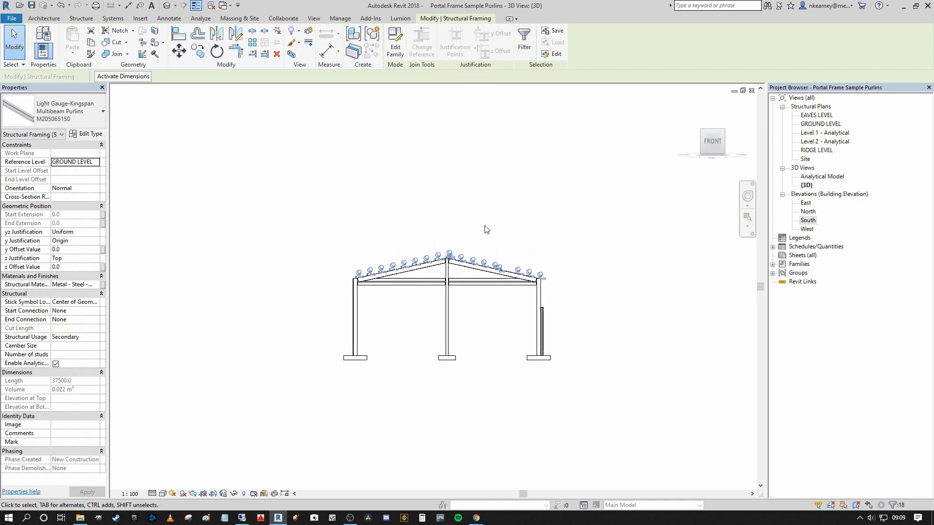
pyautogui.scroll(4, 432, 275)
pyautogui.scroll(2, 432, 274)
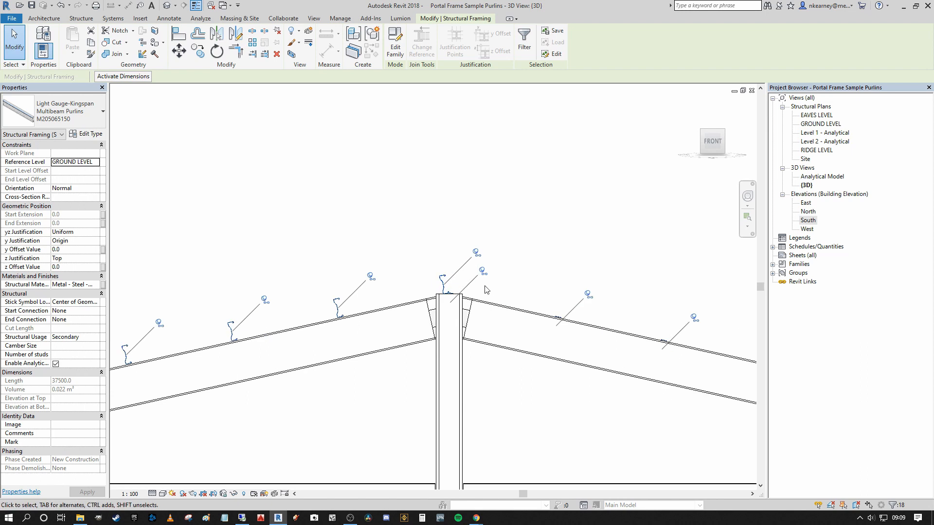
pyautogui.keyDown('shift'); pyautogui.click(443, 277); pyautogui.keyUp('shift')
pyautogui.scroll(-7, 413, 257)
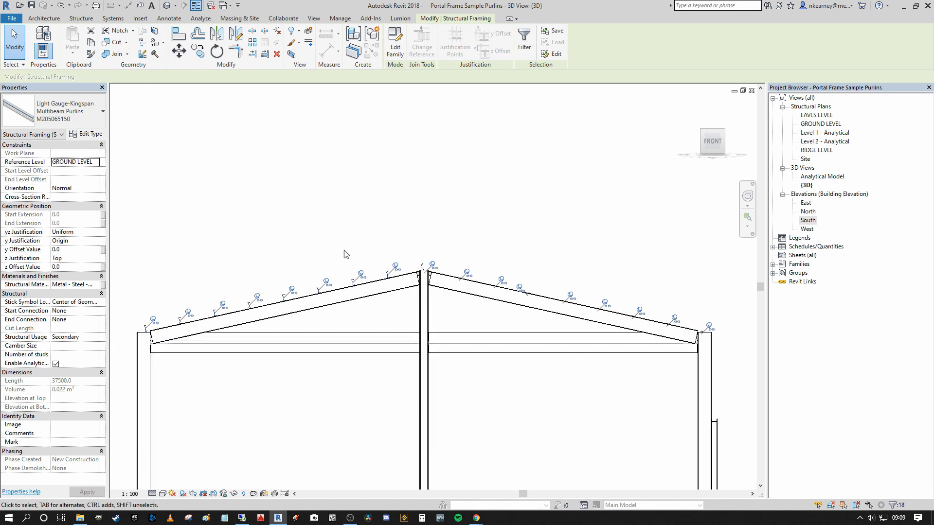
pyautogui.keyDown('shift'); pyautogui.moveTo(236, 230); pyautogui.dragTo(363, 338); pyautogui.keyUp('shift')
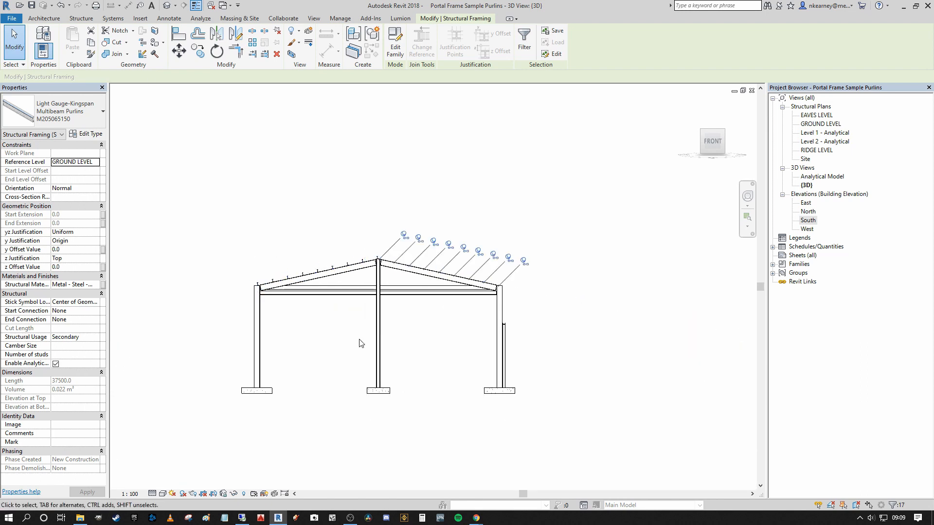
# Step: Set the cross-section rotation of the selected eastward purlins to 180°
pyautogui.scroll(5, 360, 291)
pyautogui.moveTo(358, 286); pyautogui.dragTo(319, 250, button='middle')
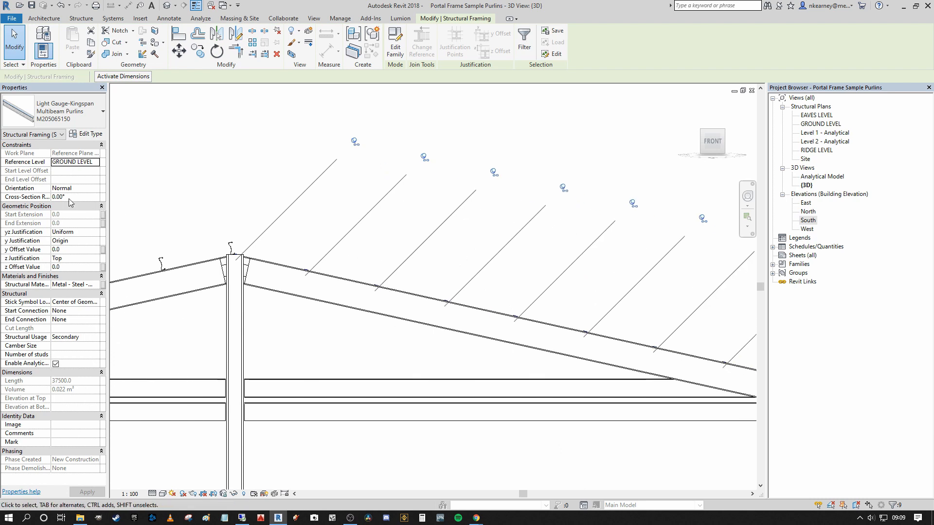
pyautogui.click(82, 198)
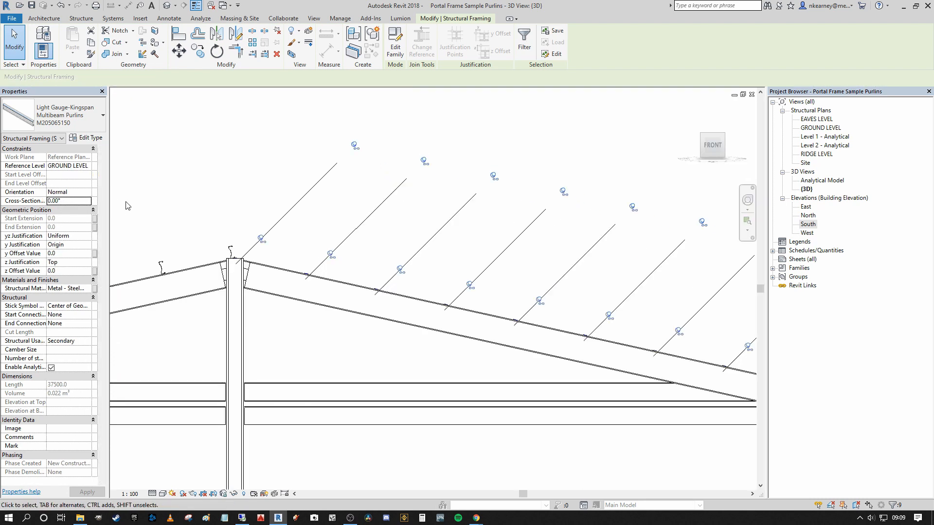
pyautogui.write('180')
pyautogui.press('Return')
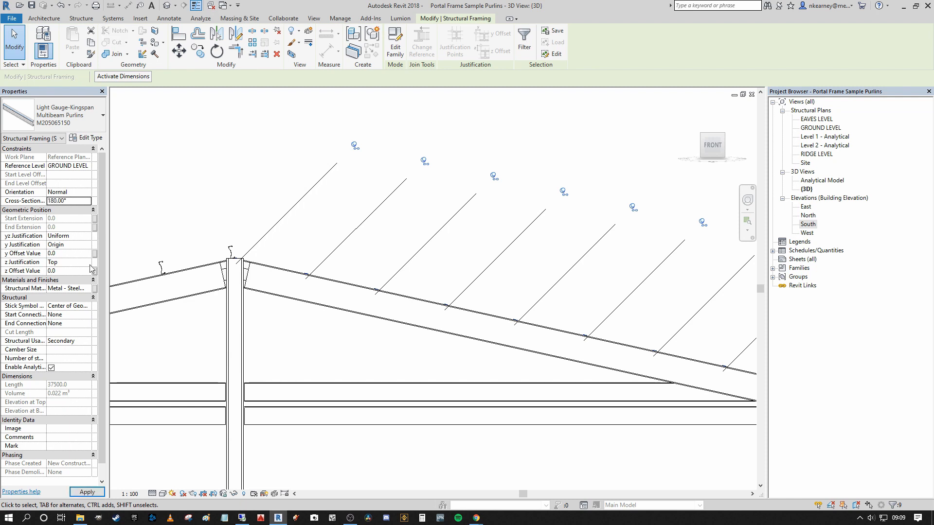
pyautogui.scroll(-3, 423, 250)
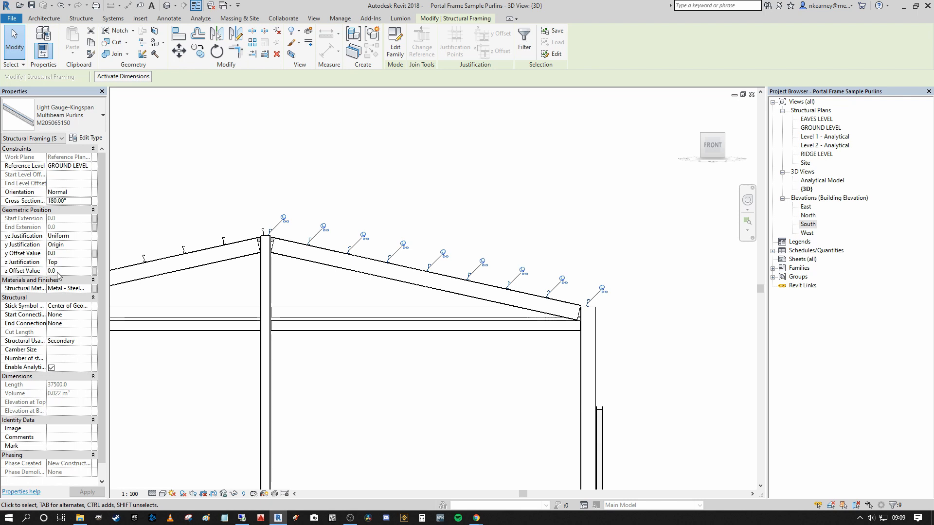
# Step: Examine the rotated eastward purlins against the westward ones at the ridge and along the roof slope
pyautogui.scroll(3, 238, 235)
pyautogui.scroll(-2, 404, 231)
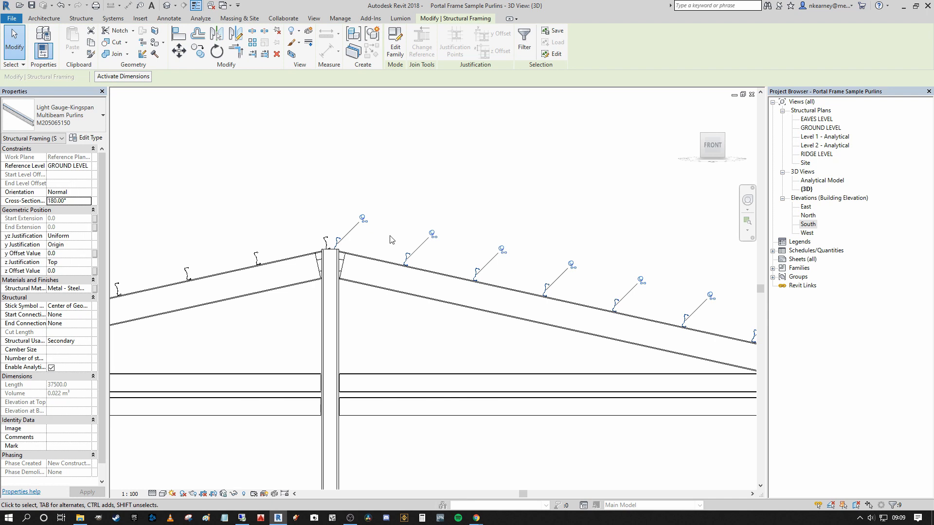
pyautogui.scroll(2, 313, 229)
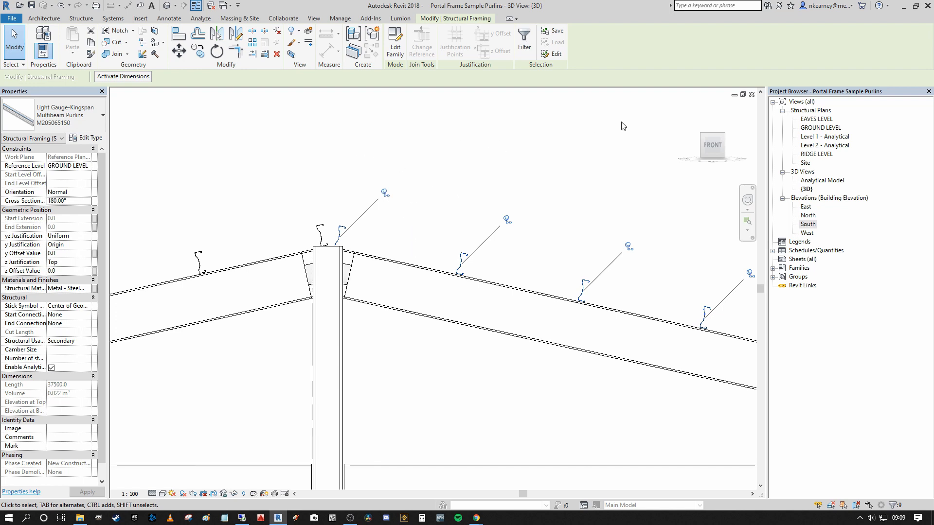
pyautogui.scroll(-4, 417, 161)
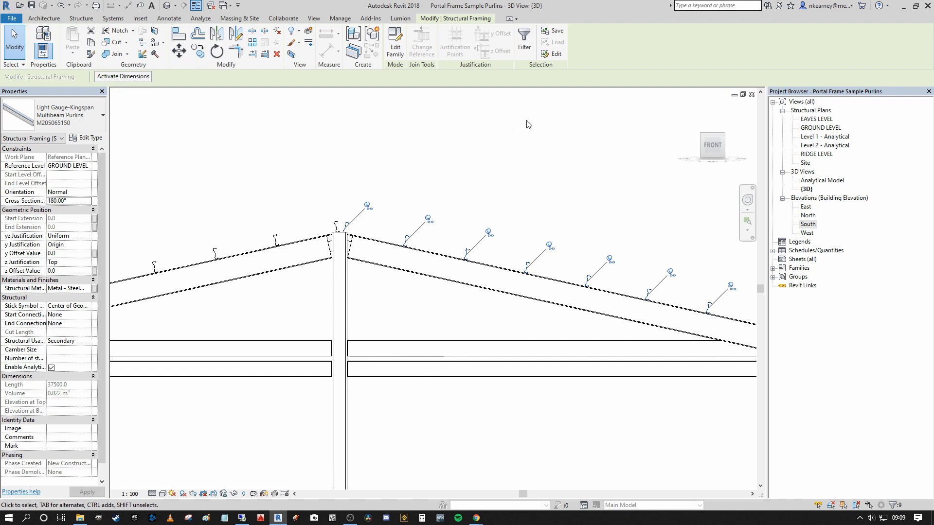
pyautogui.scroll(5, 393, 213)
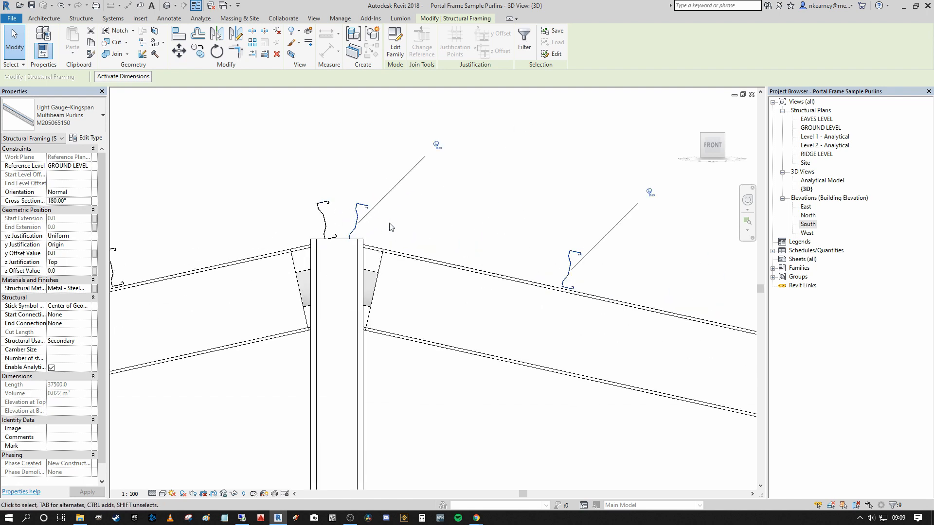
pyautogui.scroll(-4, 392, 227)
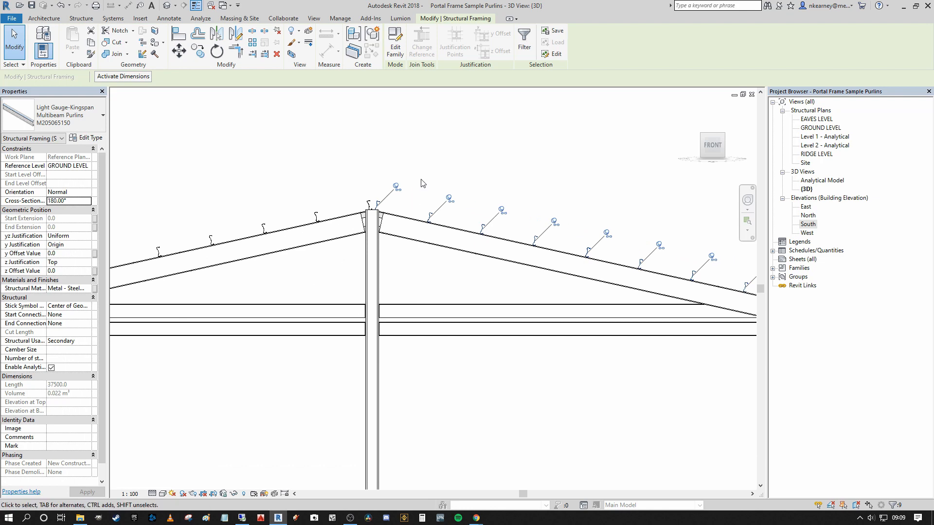
pyautogui.scroll(-4, 430, 178)
pyautogui.keyDown('shift'); pyautogui.moveTo(438, 160); pyautogui.dragTo(460, 175, button='middle'); pyautogui.keyUp('shift')
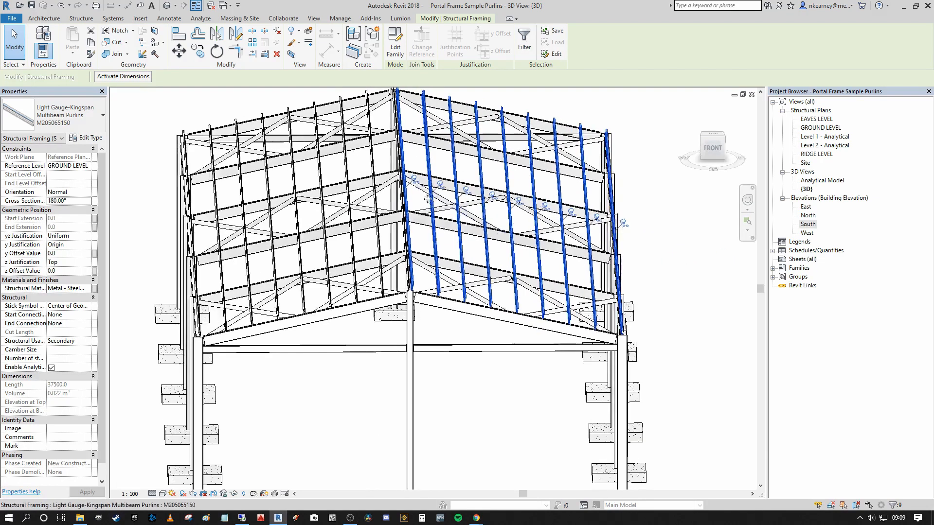
pyautogui.scroll(4, 467, 186)
pyautogui.scroll(1, 468, 188)
pyautogui.keyDown('shift'); pyautogui.moveTo(427, 246); pyautogui.dragTo(435, 197, button='middle'); pyautogui.keyUp('shift')
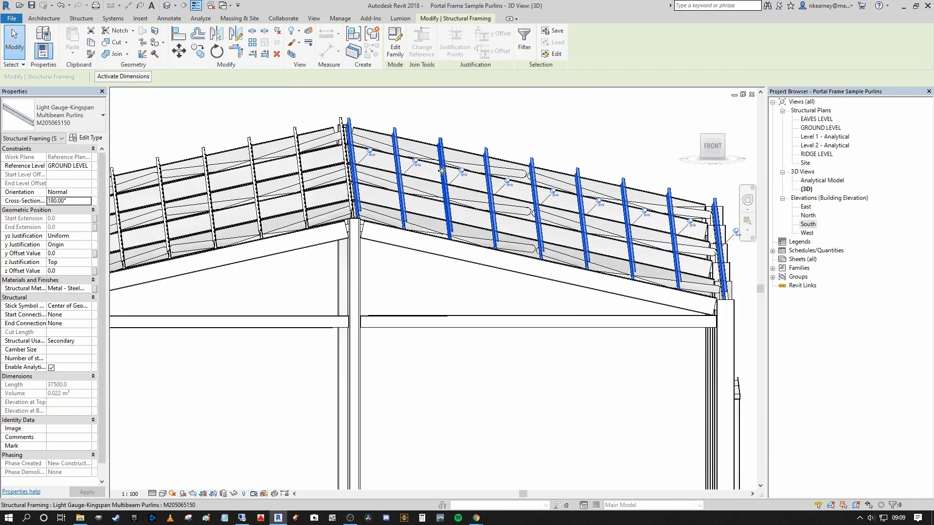
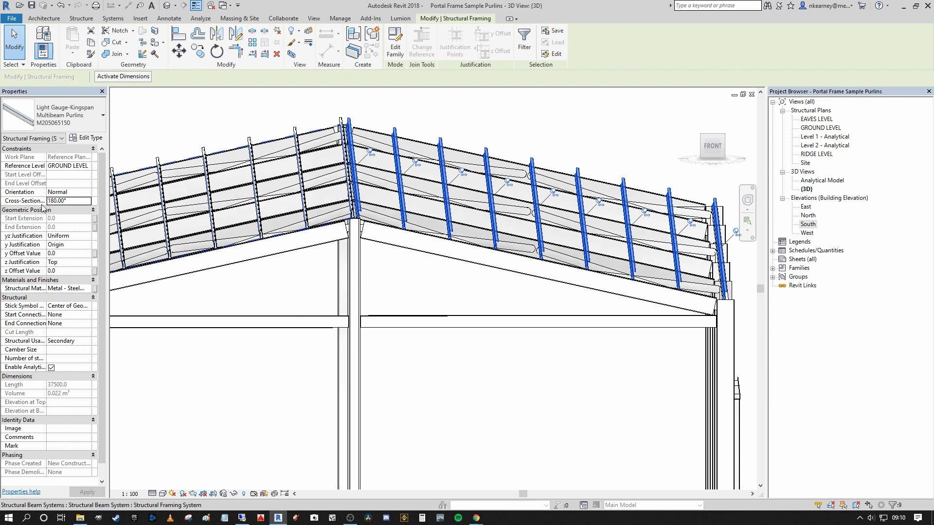
# Step: Set the cross-section rotation of the selected eastward purlins back to 0°
pyautogui.doubleClick(75, 201)
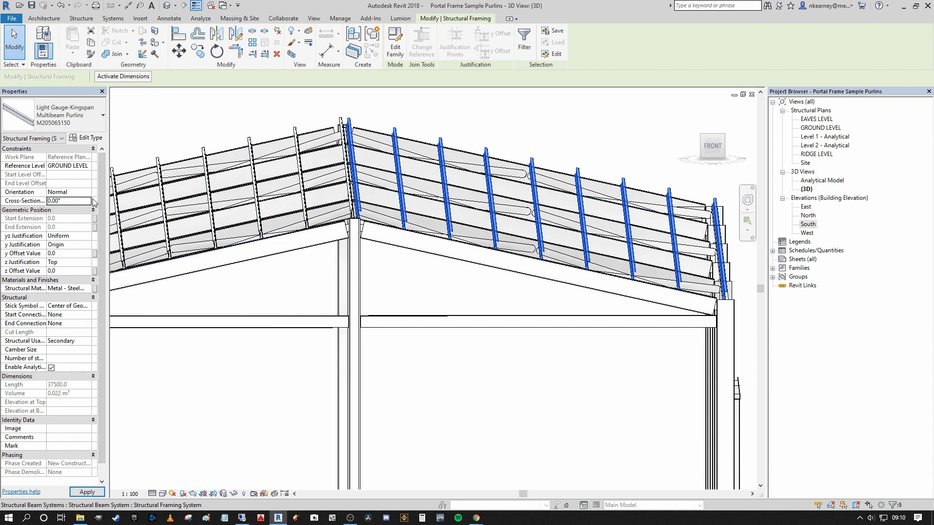
pyautogui.scroll(5, 486, 207)
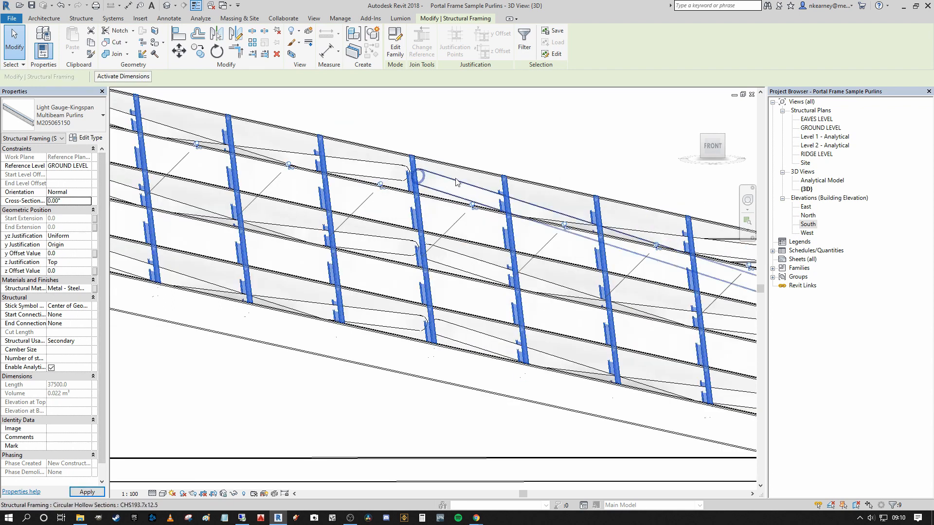
pyautogui.scroll(-2, 338, 167)
pyautogui.moveTo(335, 157)
pyautogui.mouseDown(button='middle')
pyautogui.moveTo(462, 184)
pyautogui.moveTo(341, 154)
pyautogui.mouseUp(button='middle')
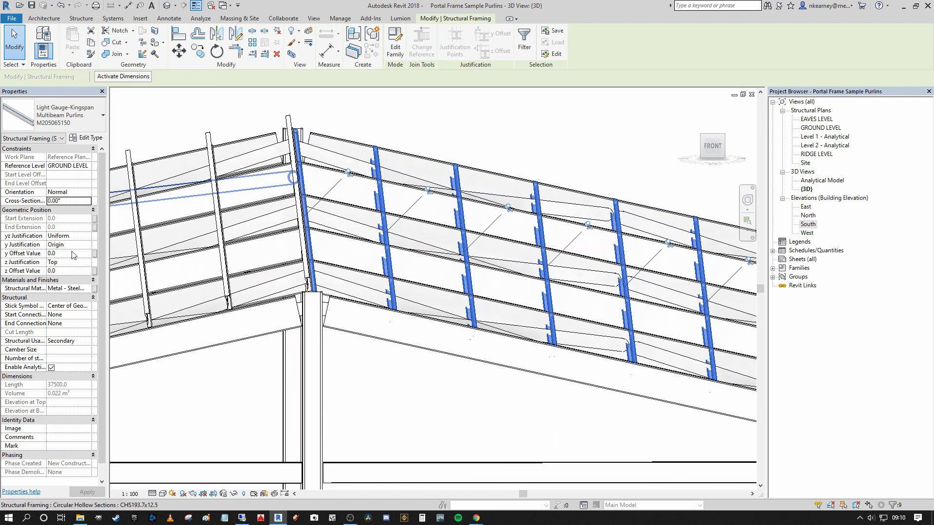
# Step: Set the z justification of the selected eastward purlins to Bottom
pyautogui.click(88, 263)
pyautogui.click(57, 293)
pyautogui.scroll(-2, 422, 310)
pyautogui.keyDown('shift'); pyautogui.moveTo(417, 304); pyautogui.dragTo(424, 188, button='middle'); pyautogui.keyUp('shift')
pyautogui.scroll(2, 342, 194)
# Step: Examine from the front how the eastward purlins sit on the rafters compared with the westward ones, and clear the selection
pyautogui.click(713, 145)
pyautogui.scroll(3, 348, 278)
pyautogui.scroll(3, 347, 278)
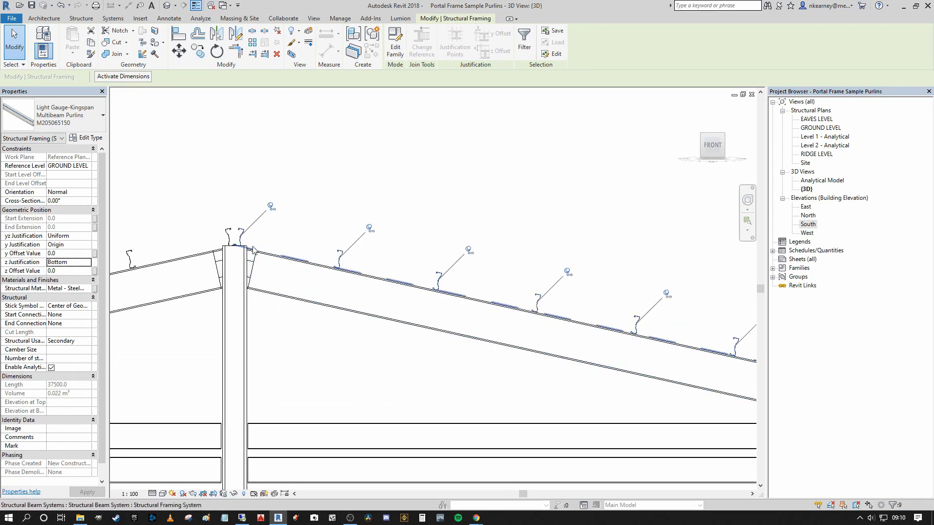
pyautogui.moveTo(179, 269); pyautogui.dragTo(348, 266, button='middle')
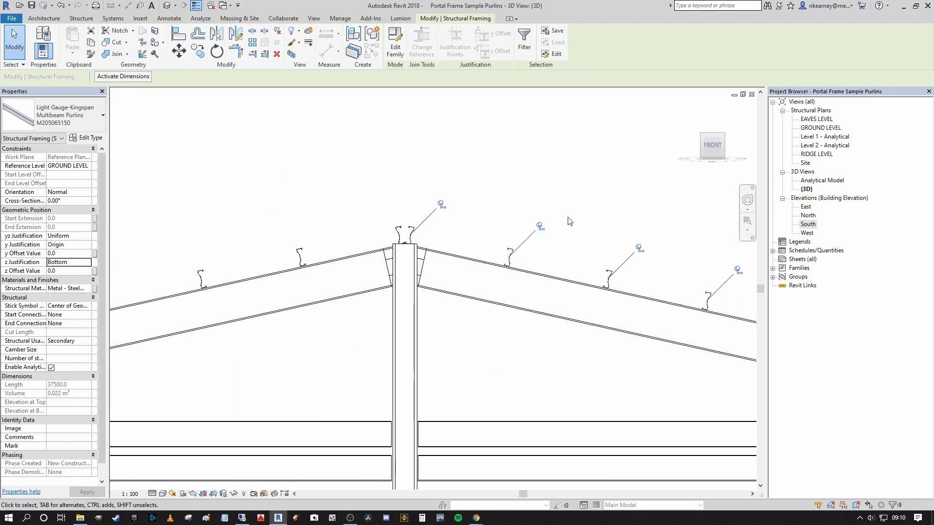
pyautogui.scroll(5, 559, 253)
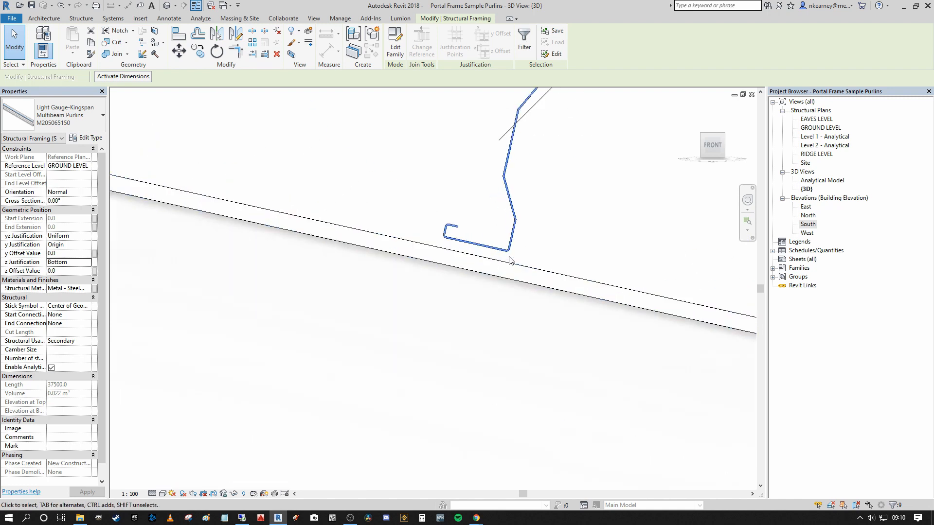
pyautogui.scroll(1, 532, 216)
pyautogui.scroll(-6, 525, 208)
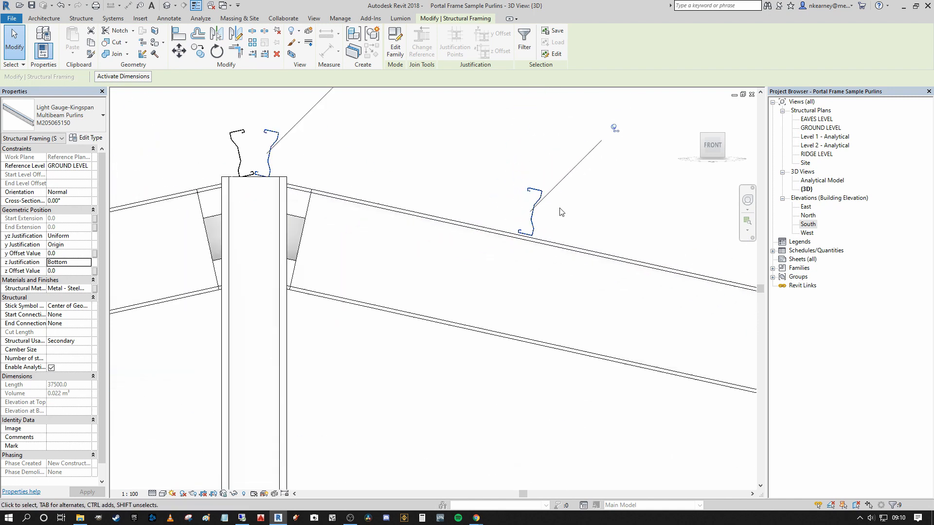
pyautogui.scroll(-1, 544, 219)
pyautogui.moveTo(544, 219); pyautogui.dragTo(430, 232, button='middle')
pyautogui.keyDown('shift'); pyautogui.moveTo(453, 183); pyautogui.dragTo(423, 204, button='middle'); pyautogui.keyUp('shift')
pyautogui.scroll(-2, 457, 161)
pyautogui.press('Escape')
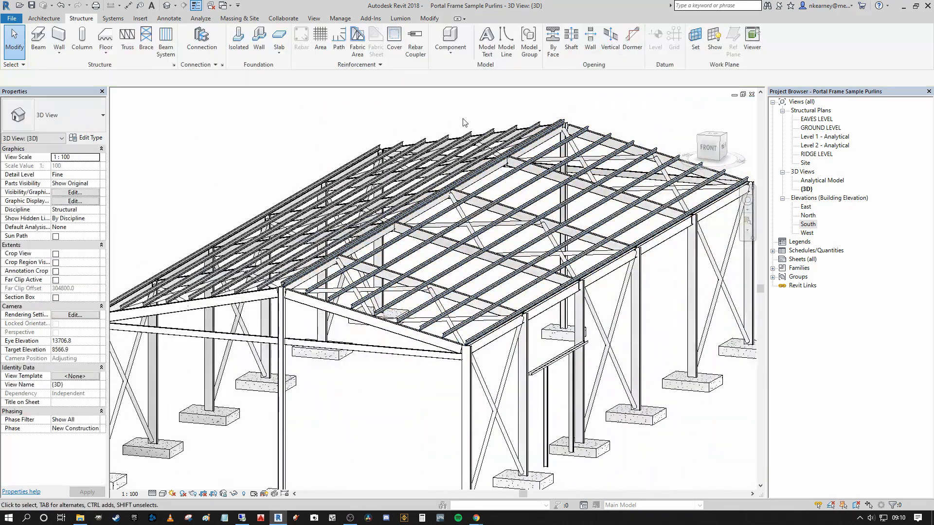
# Step: Review the complete portal frame in 3D, and open the West building elevation
pyautogui.scroll(-3, 462, 122)
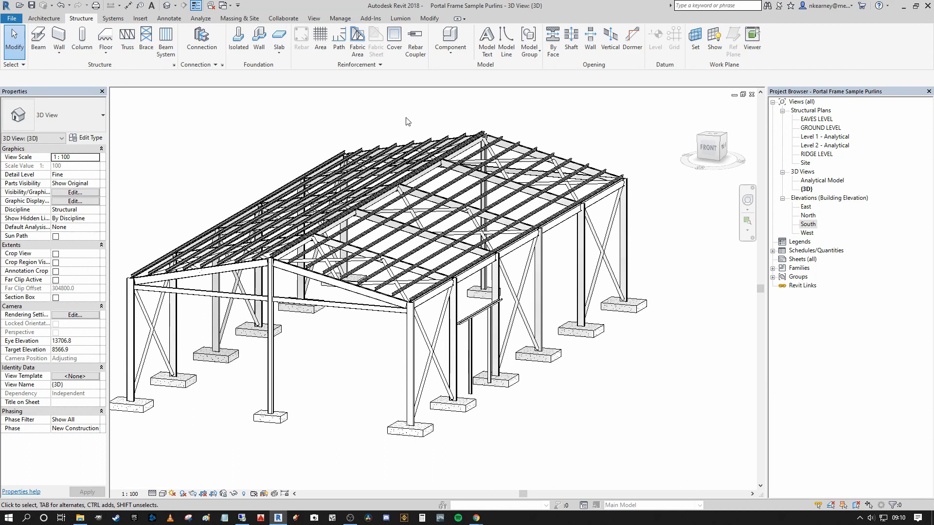
pyautogui.moveTo(260, 165); pyautogui.dragTo(285, 137, button='middle')
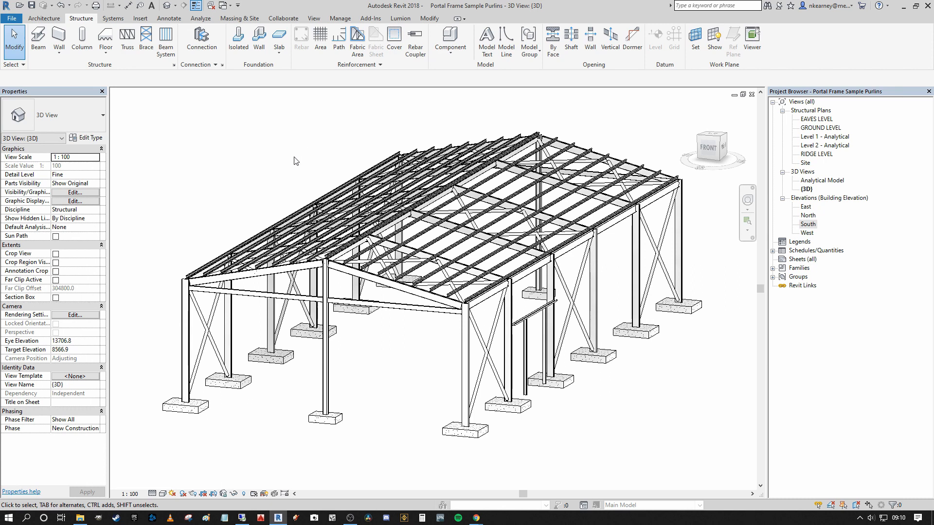
pyautogui.doubleClick(806, 232)
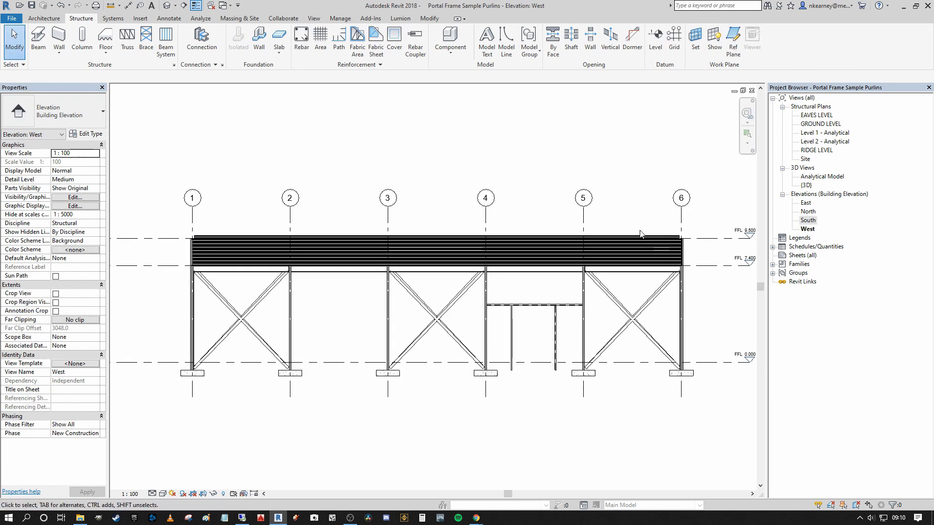
# Step: Open the South elevation and examine the east wall reference plane beside the outer column at eaves level
pyautogui.moveTo(509, 302); pyautogui.dragTo(545, 297, button='middle')
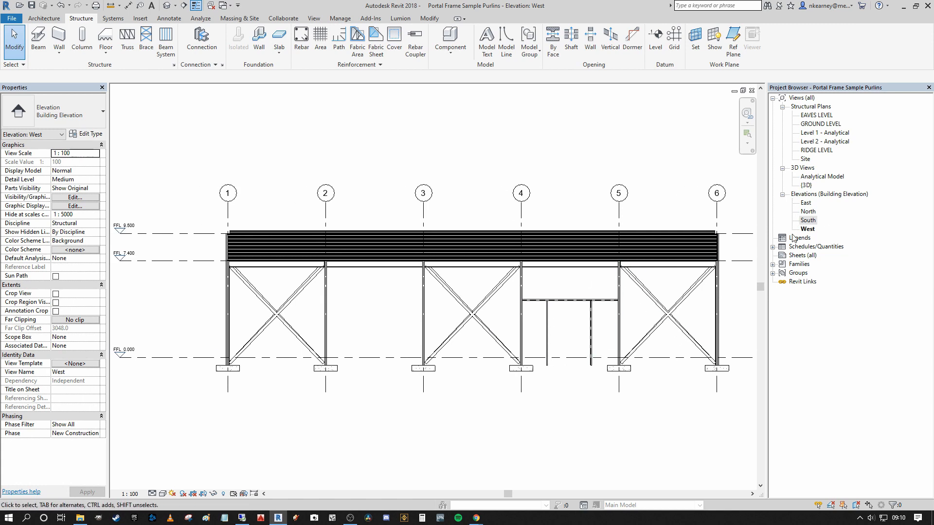
pyautogui.doubleClick(814, 223)
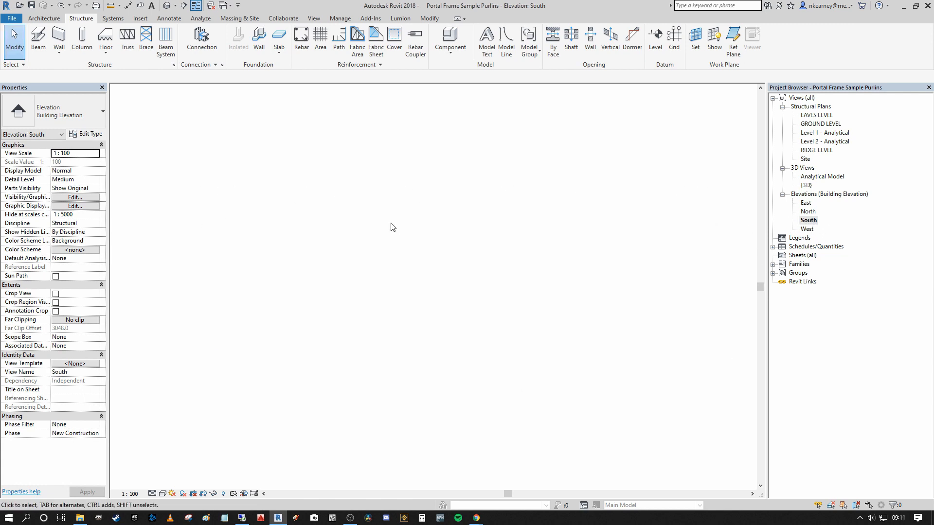
pyautogui.scroll(-5, 437, 228)
pyautogui.moveTo(471, 197); pyautogui.dragTo(500, 157, button='middle')
pyautogui.scroll(1, 541, 227)
pyautogui.scroll(5, 542, 228)
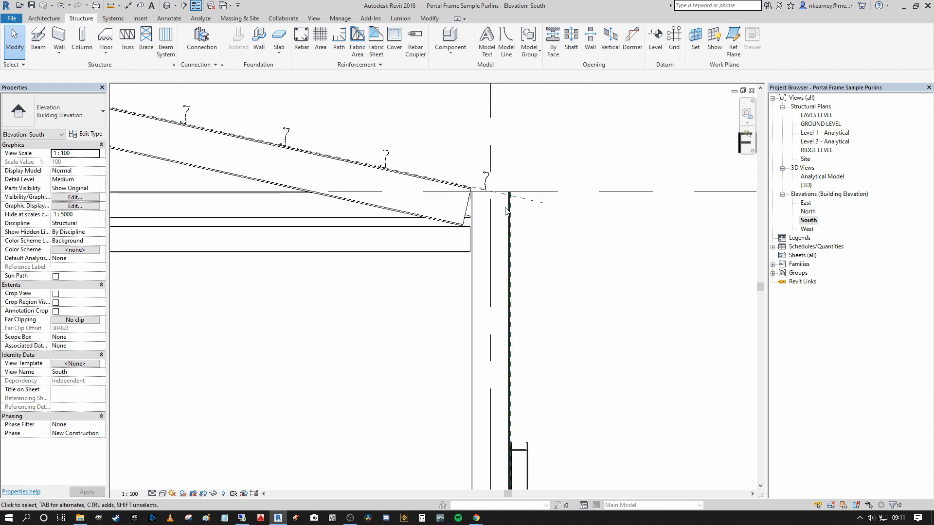
pyautogui.scroll(5, 514, 207)
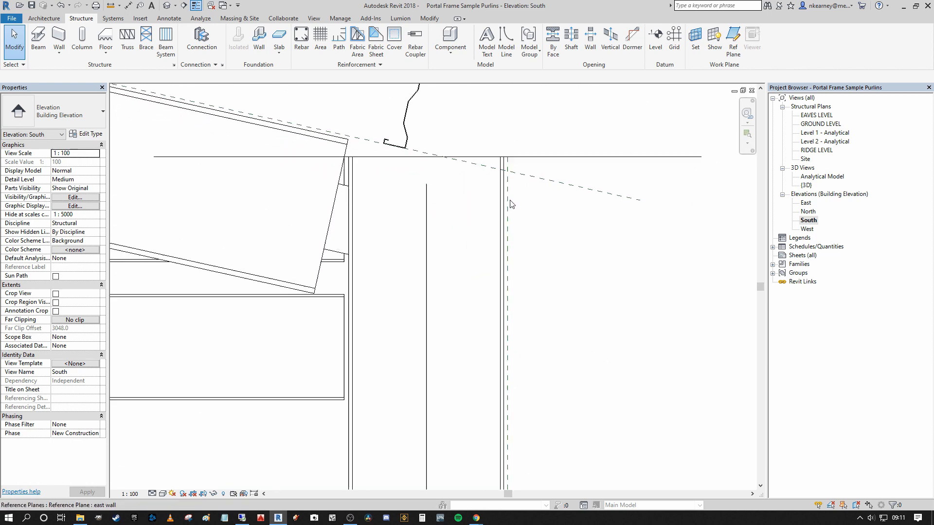
pyautogui.click(517, 182)
pyautogui.scroll(-3, 517, 183)
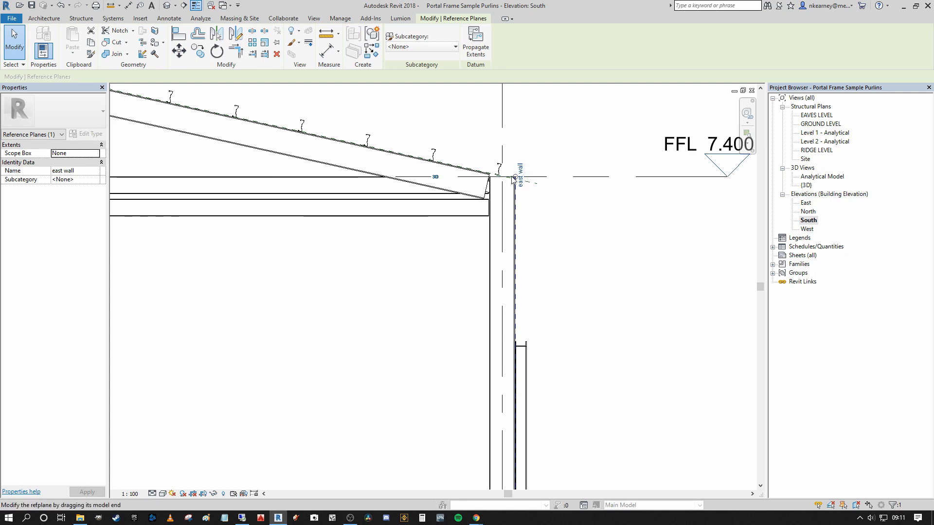
pyautogui.scroll(-4, 517, 179)
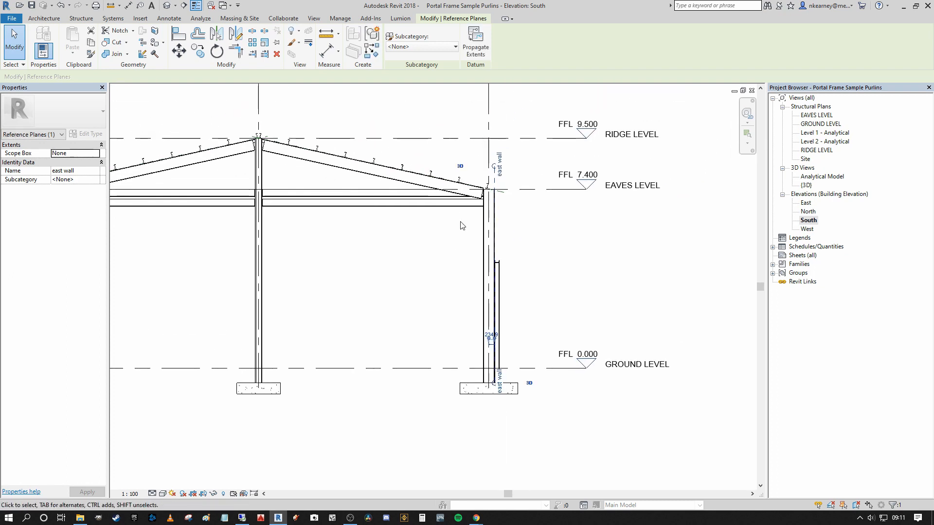
pyautogui.press('Escape')
pyautogui.scroll(-4, 530, 236)
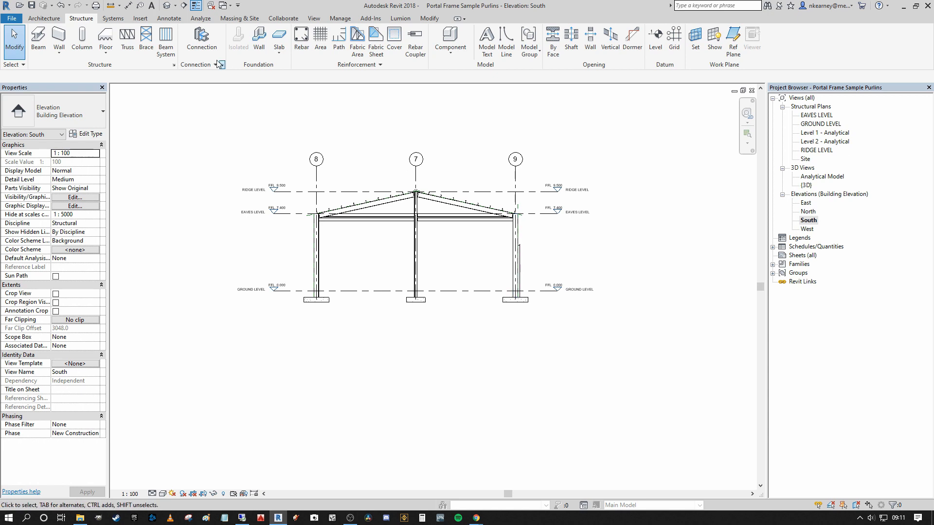
pyautogui.click(166, 44)
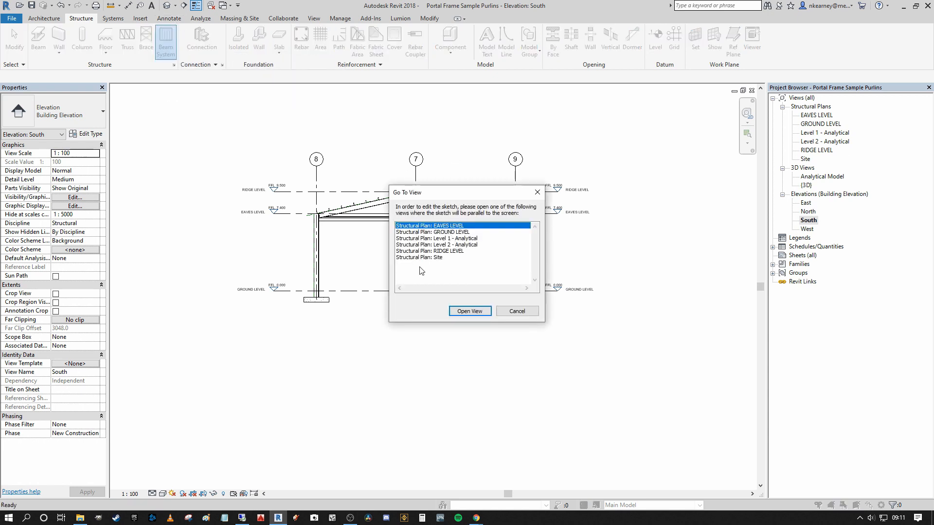
pyautogui.click(537, 192)
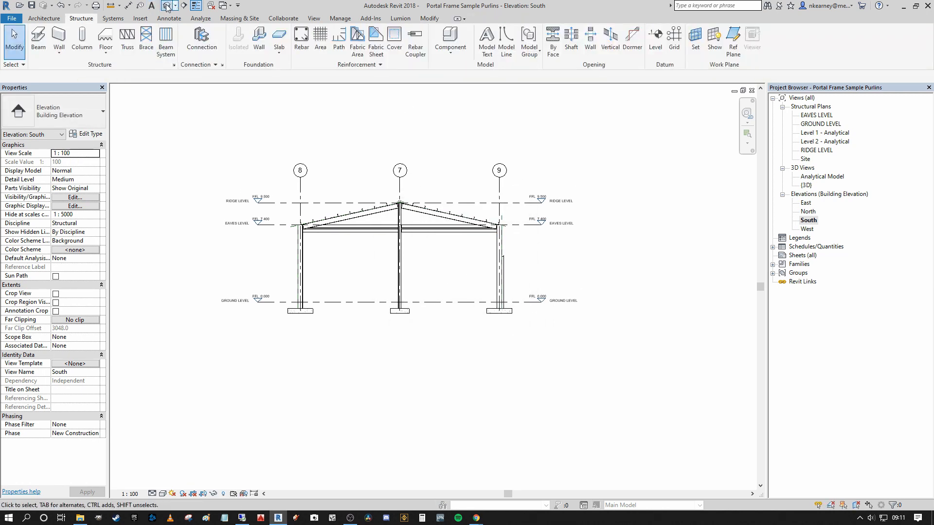
pyautogui.click(166, 6)
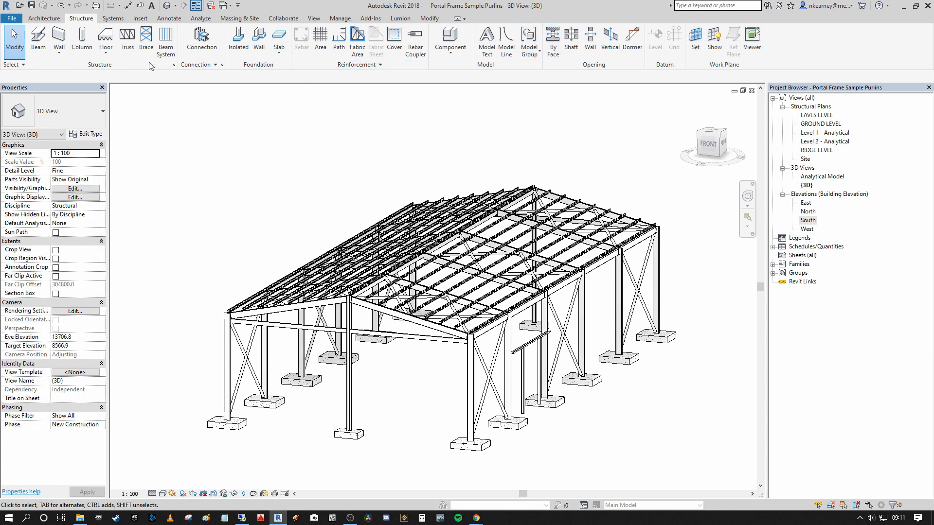
pyautogui.click(696, 42)
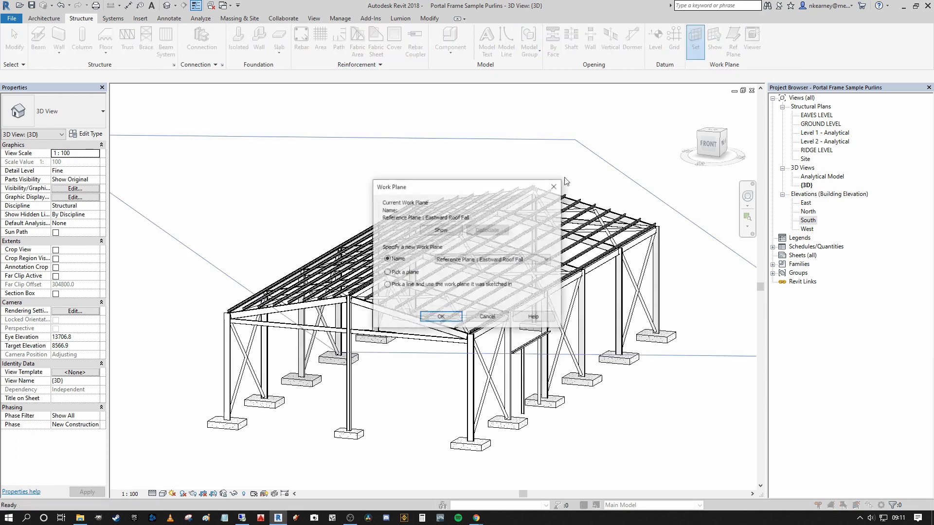
pyautogui.click(462, 318)
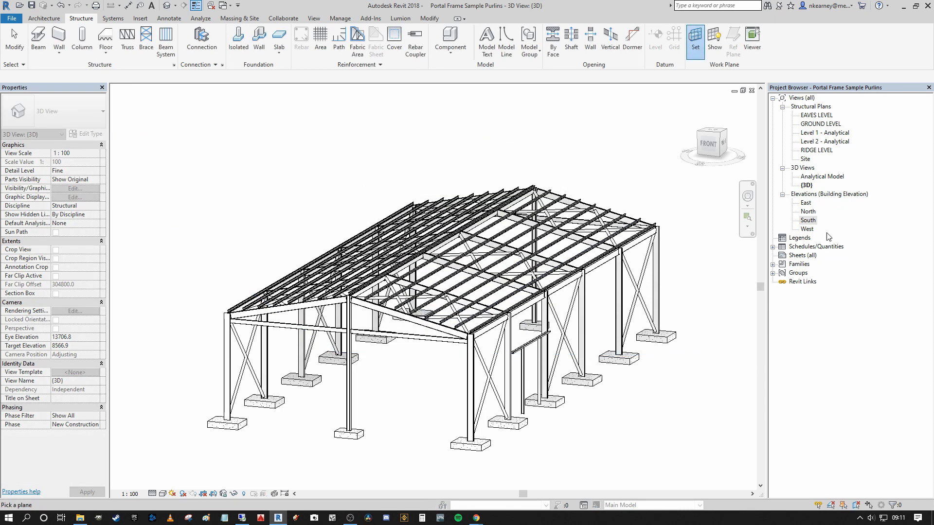
# Step: From the South elevation, set the work plane to the east wall reference plane and open the East elevation for sketching
pyautogui.doubleClick(808, 220)
pyautogui.scroll(5, 494, 224)
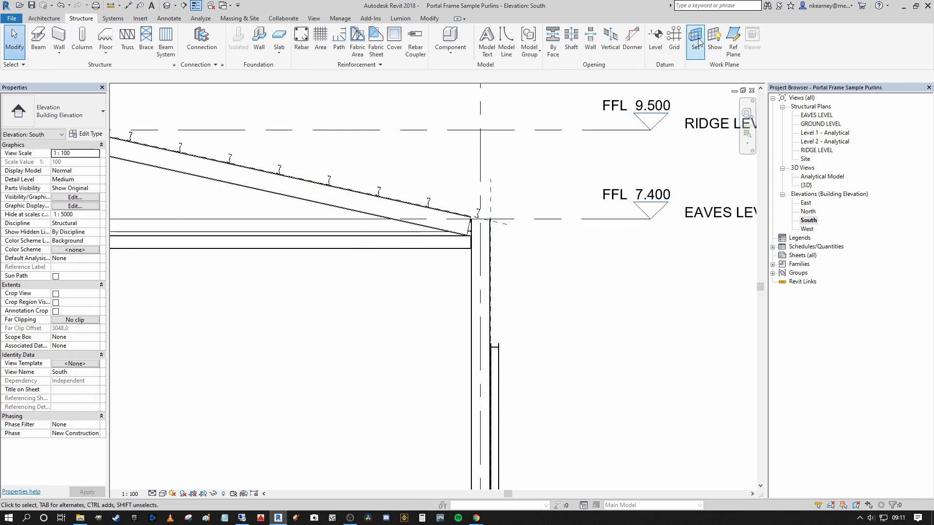
pyautogui.click(695, 38)
pyautogui.click(440, 317)
pyautogui.click(481, 209)
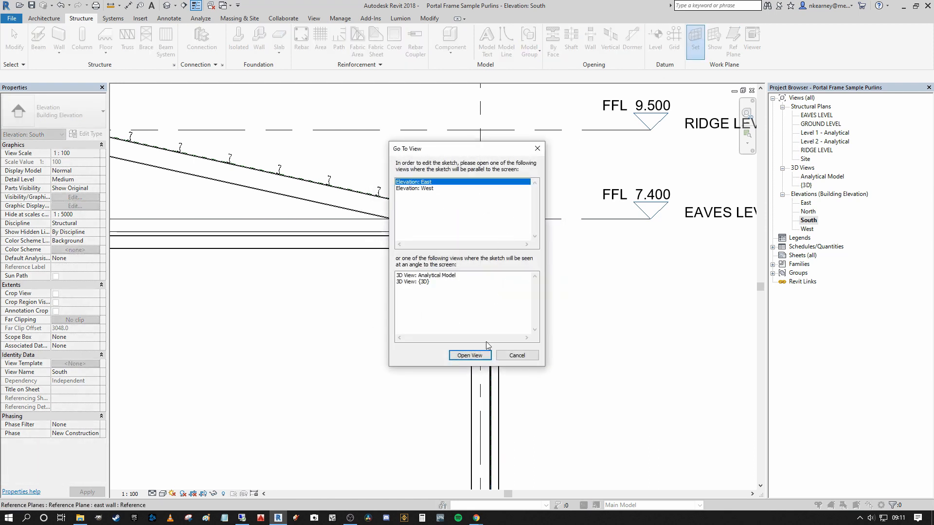
pyautogui.click(462, 356)
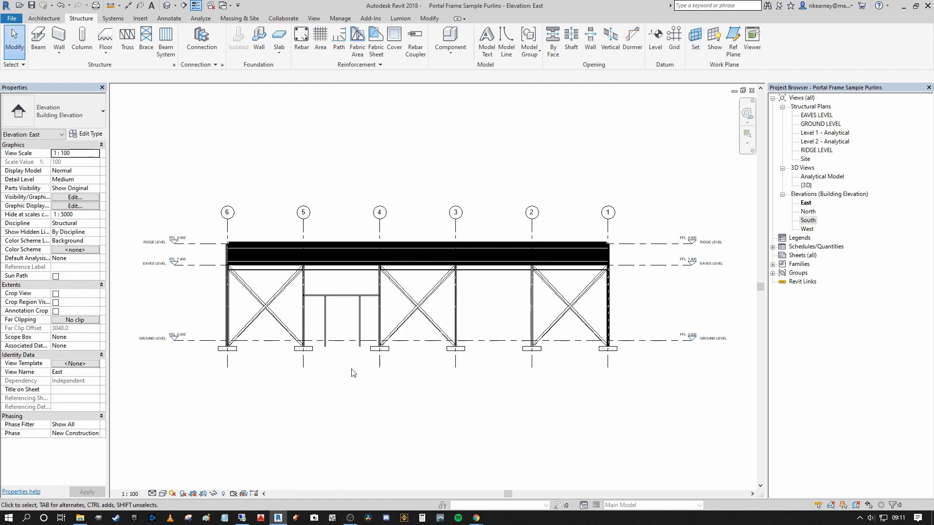
# Step: Set the East elevation's far clipping to Clip without line with a far clip offset of 20000
pyautogui.scroll(5, 207, 258)
pyautogui.scroll(-6, 199, 226)
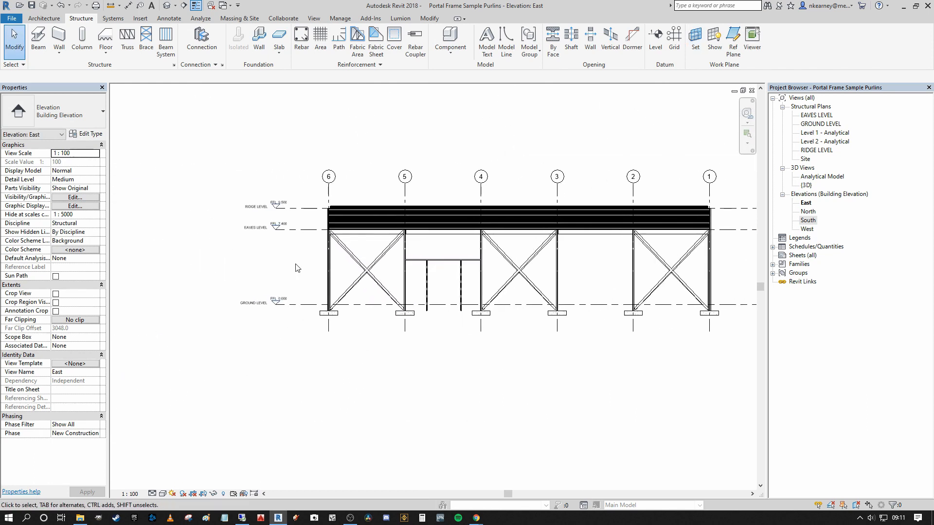
pyautogui.scroll(4, 350, 273)
pyautogui.scroll(-1, 304, 292)
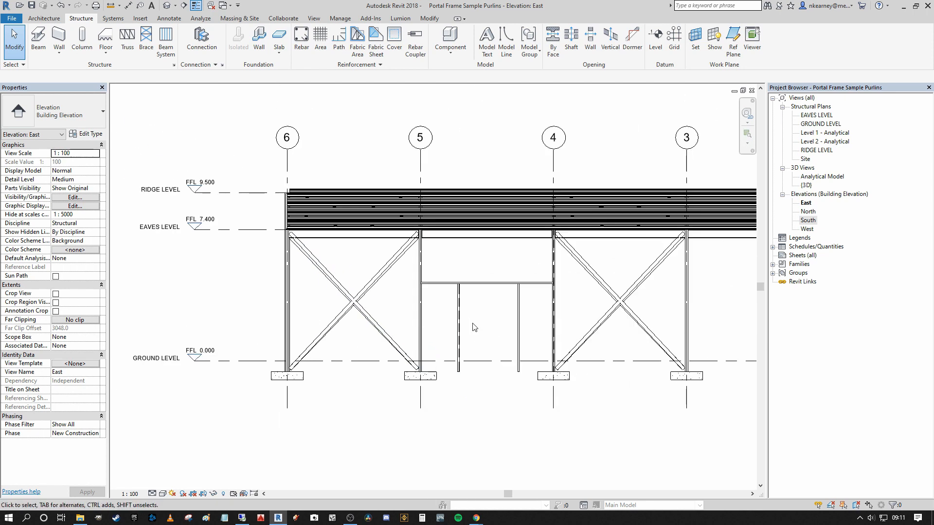
pyautogui.scroll(-3, 481, 313)
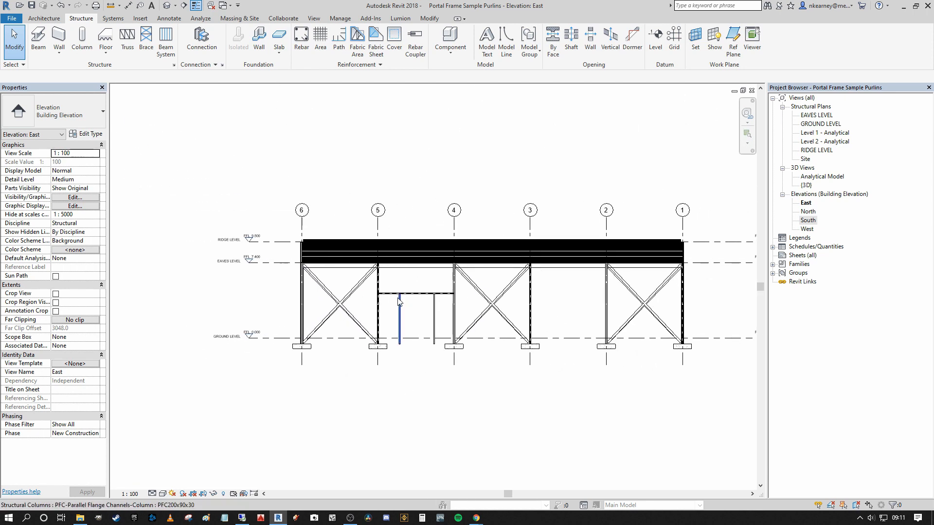
pyautogui.scroll(3, 336, 291)
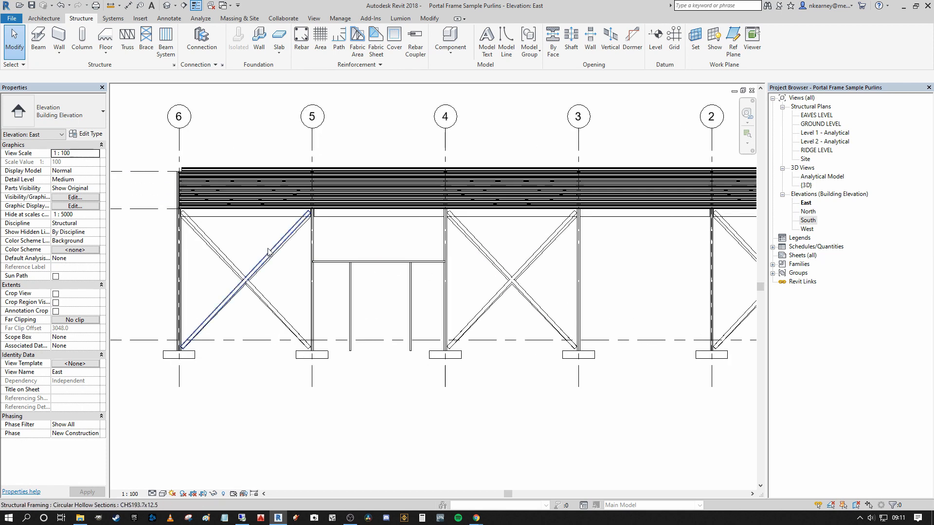
pyautogui.moveTo(208, 244); pyautogui.dragTo(293, 235, button='middle')
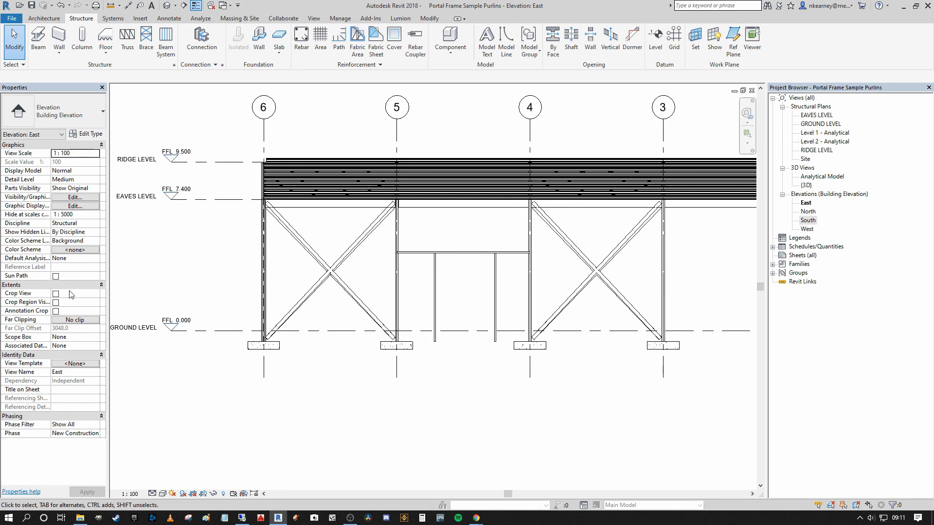
pyautogui.click(85, 321)
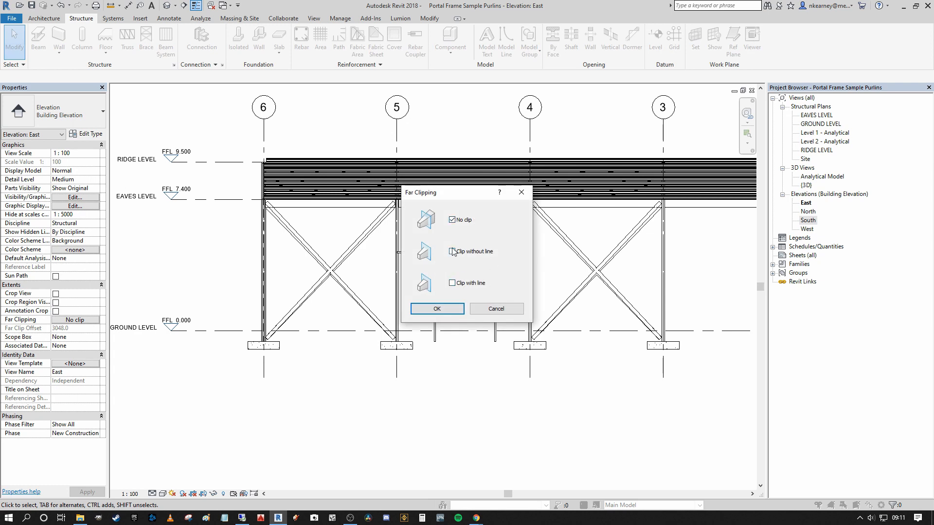
pyautogui.click(436, 309)
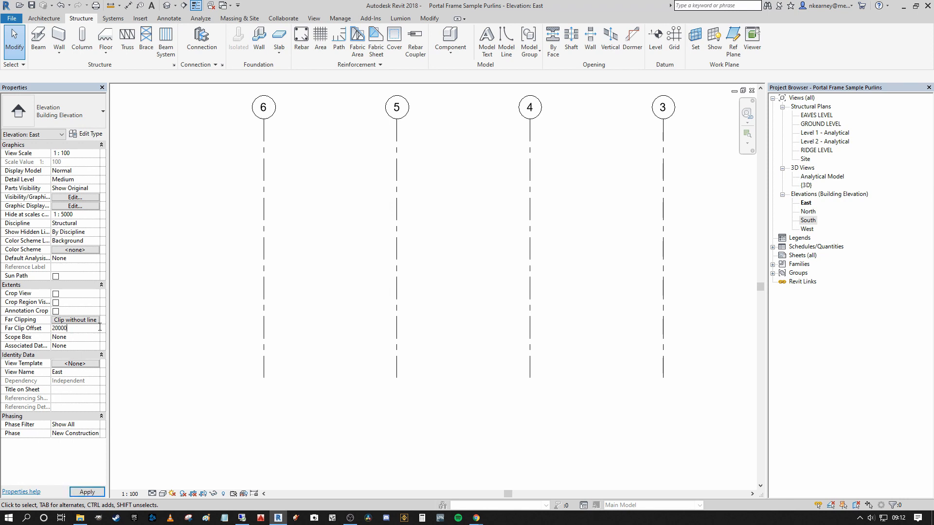
# Step: Inspect the clipped East elevation's columns, bracing and door framing between gridlines 6 and 1
pyautogui.moveTo(396, 277); pyautogui.dragTo(319, 235, button='middle')
pyautogui.scroll(-2, 321, 240)
pyautogui.scroll(2, 291, 228)
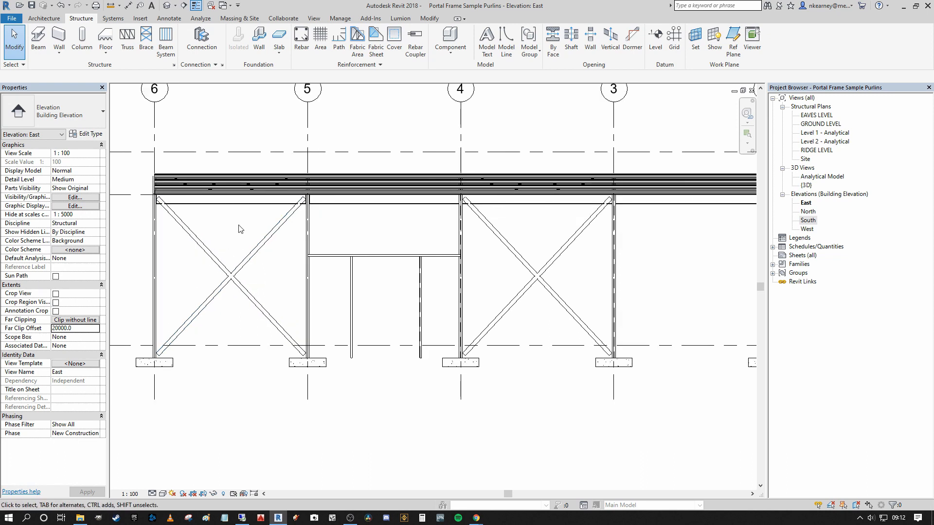
pyautogui.scroll(-4, 360, 255)
pyautogui.moveTo(299, 261)
pyautogui.mouseDown(button='middle')
pyautogui.moveTo(368, 259)
pyautogui.moveTo(310, 255)
pyautogui.mouseUp(button='middle')
pyautogui.scroll(4, 613, 234)
pyautogui.moveTo(604, 241); pyautogui.dragTo(651, 243, button='middle')
pyautogui.scroll(-4, 649, 244)
pyautogui.scroll(1, 520, 236)
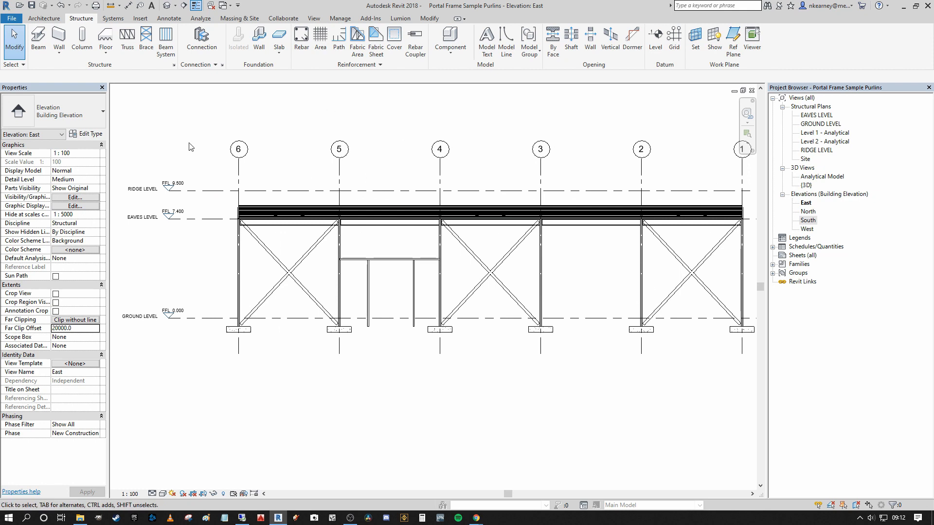
# Step: Start a beam system and sketch a rectangular boundary from the gridline 6 column at eaves level to the gridline 1 column at ground level
pyautogui.click(166, 40)
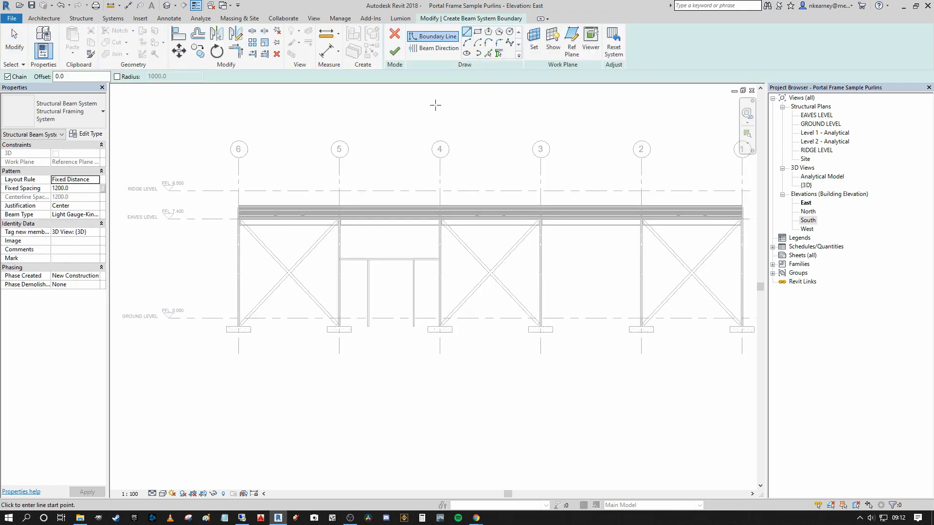
pyautogui.click(477, 32)
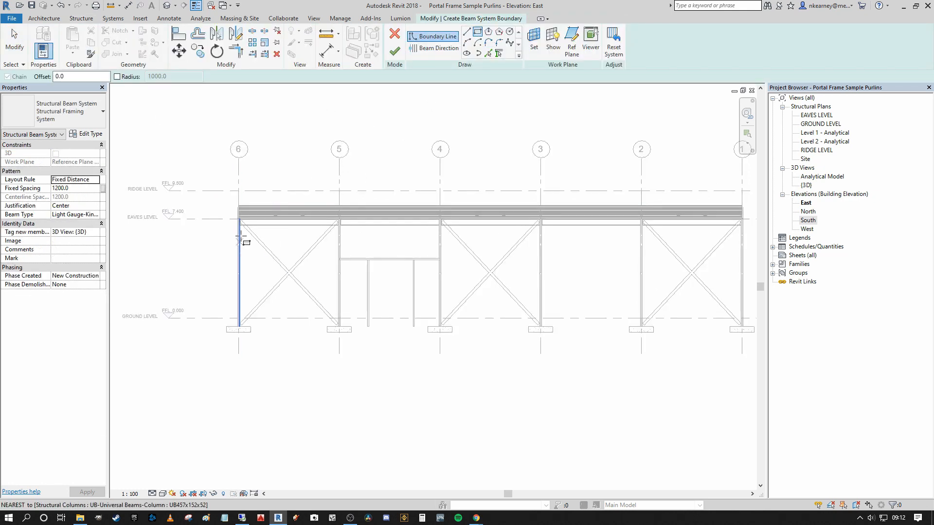
pyautogui.scroll(6, 237, 255)
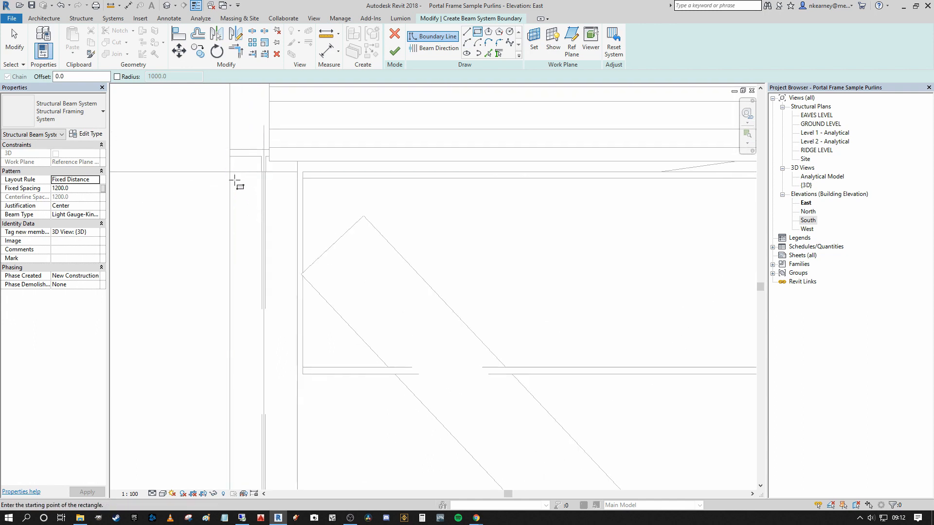
pyautogui.click(230, 172)
pyautogui.scroll(-6, 373, 227)
pyautogui.scroll(-5, 422, 228)
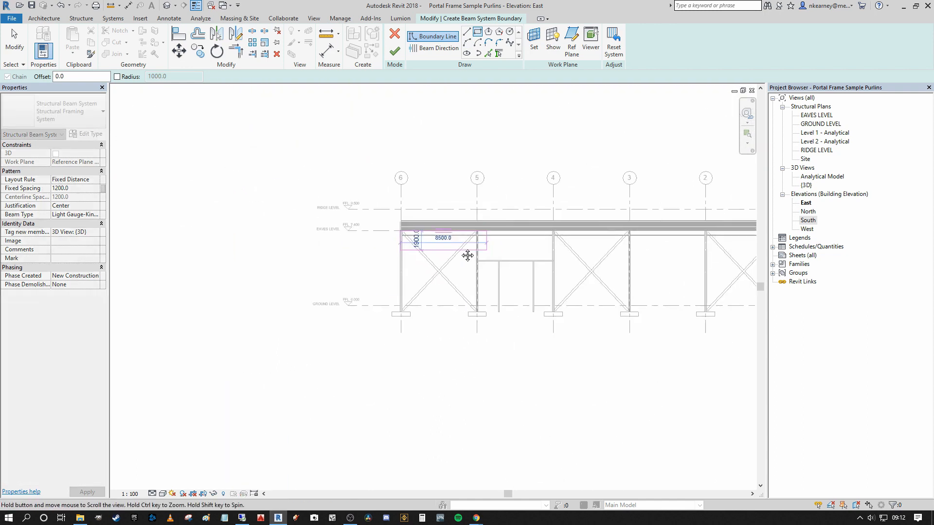
pyautogui.scroll(6, 581, 311)
pyautogui.click(563, 292)
pyautogui.scroll(-5, 452, 292)
pyautogui.moveTo(362, 270); pyautogui.dragTo(478, 227, button='middle')
pyautogui.scroll(1, 501, 240)
# Step: Align the beam direction with the boundary's upper edge and set the fixed spacing to 900
pyautogui.click(427, 49)
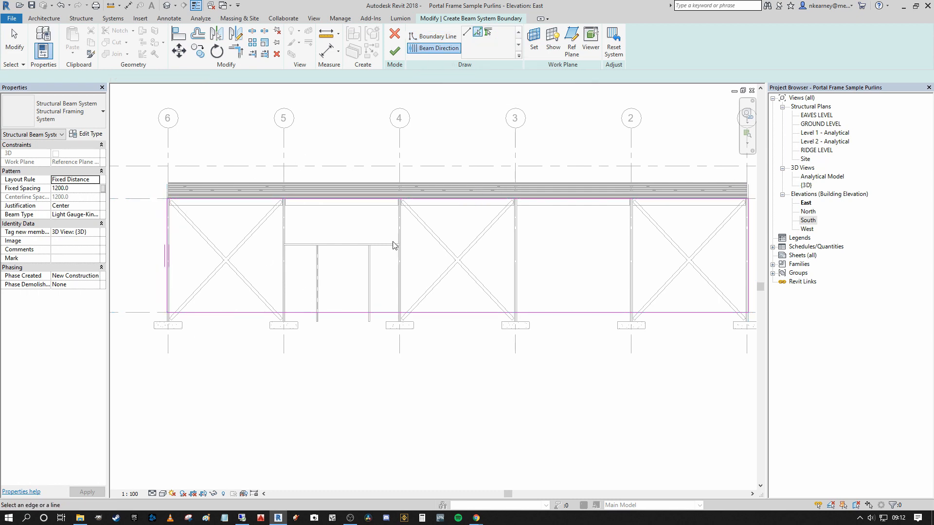
pyautogui.click(349, 200)
pyautogui.scroll(-2, 415, 225)
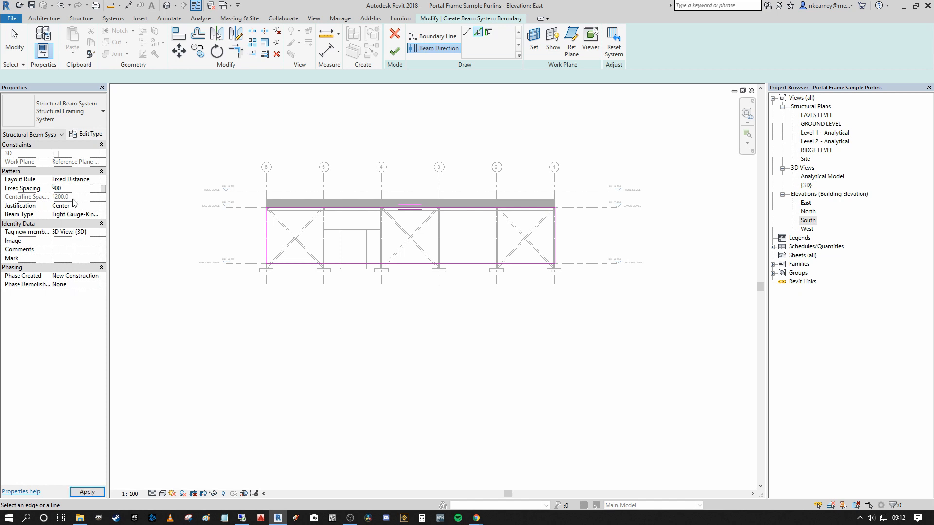
pyautogui.press('Return')
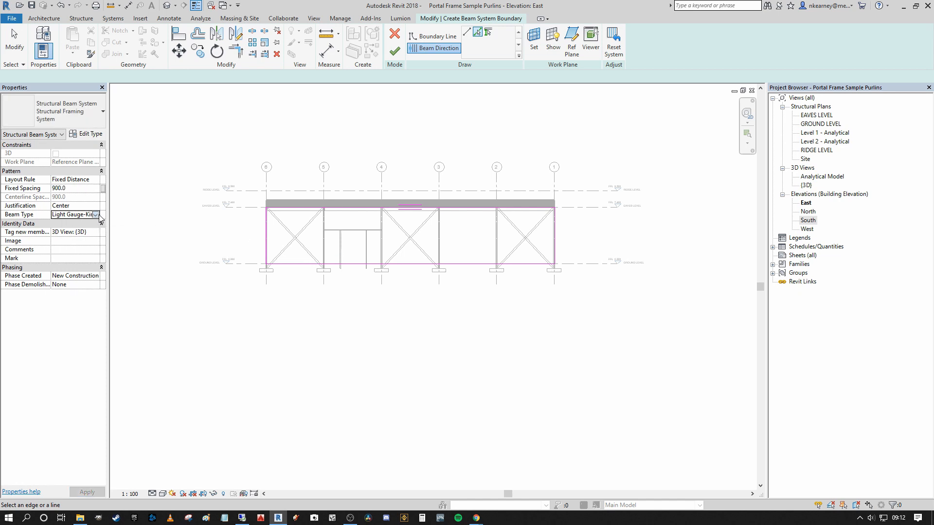
# Step: Set the beam type to Light Gauge-Kingspan Multibeam Rails : M205065150 and finish the beam system
pyautogui.click(97, 214)
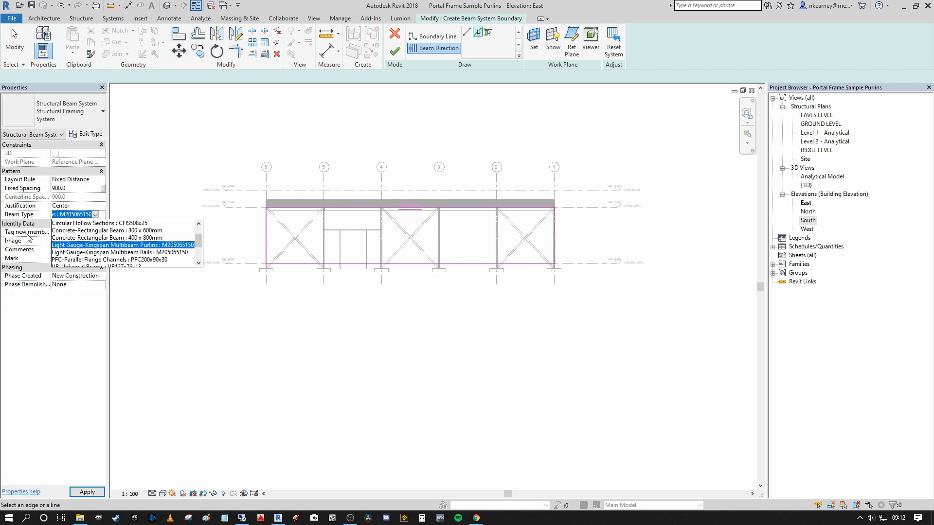
pyautogui.click(84, 254)
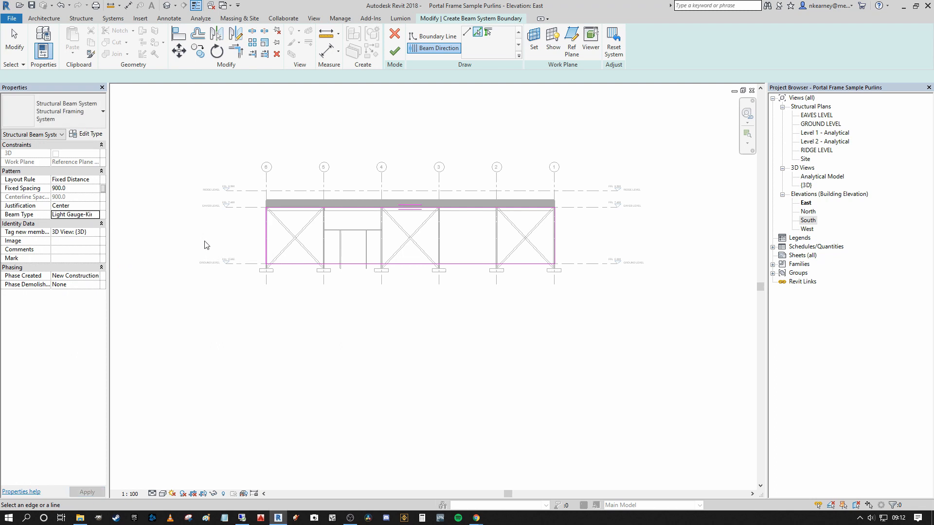
pyautogui.rightClick(305, 146)
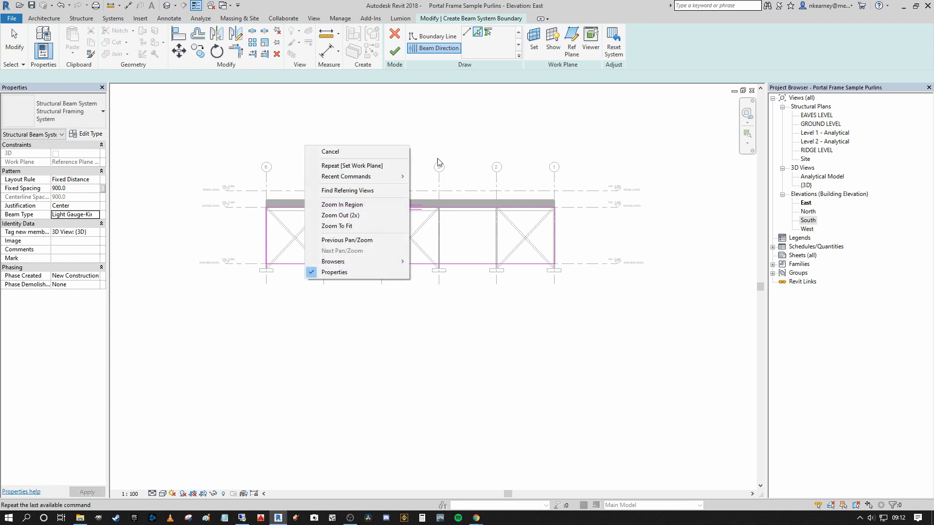
pyautogui.click(430, 94)
pyautogui.click(394, 50)
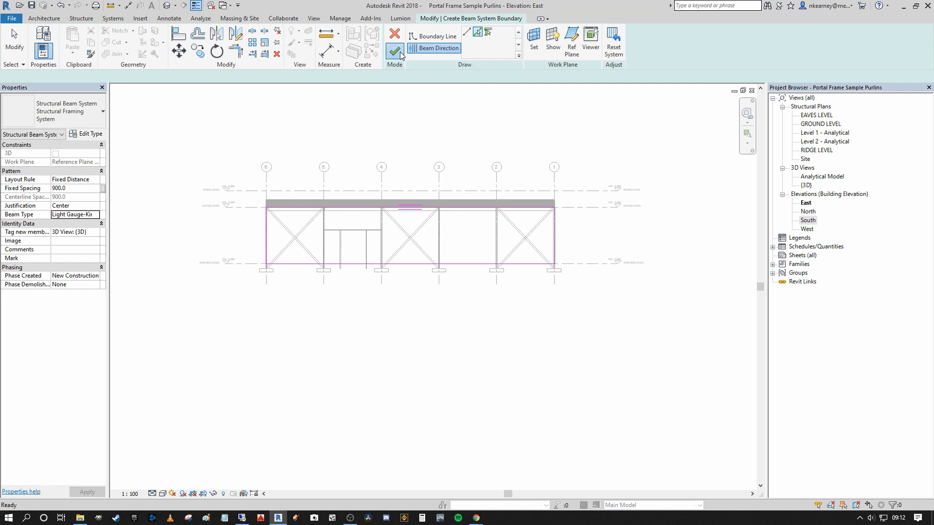
# Step: Examine the new side rails in the East elevation, and inspect them along the wall and at the corner column in the 3D view
pyautogui.scroll(-1, 314, 183)
pyautogui.scroll(3, 277, 233)
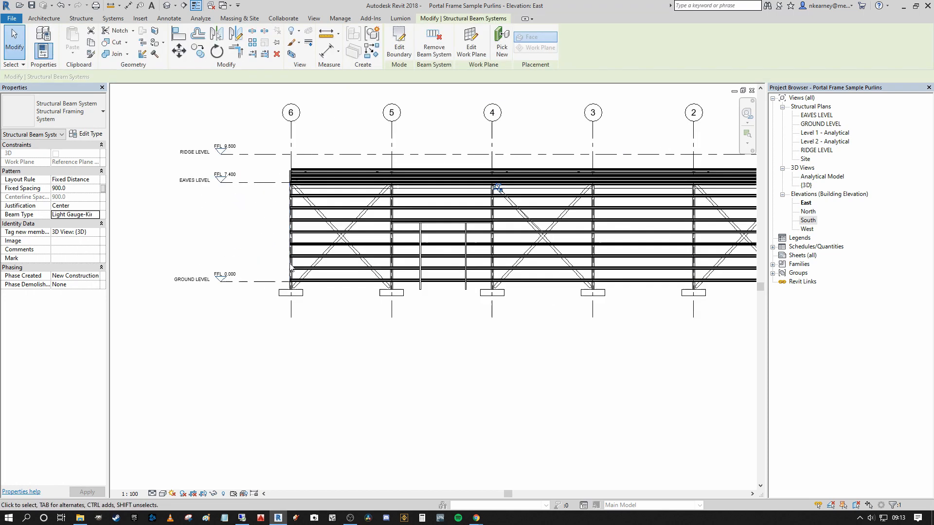
pyautogui.scroll(-2, 256, 231)
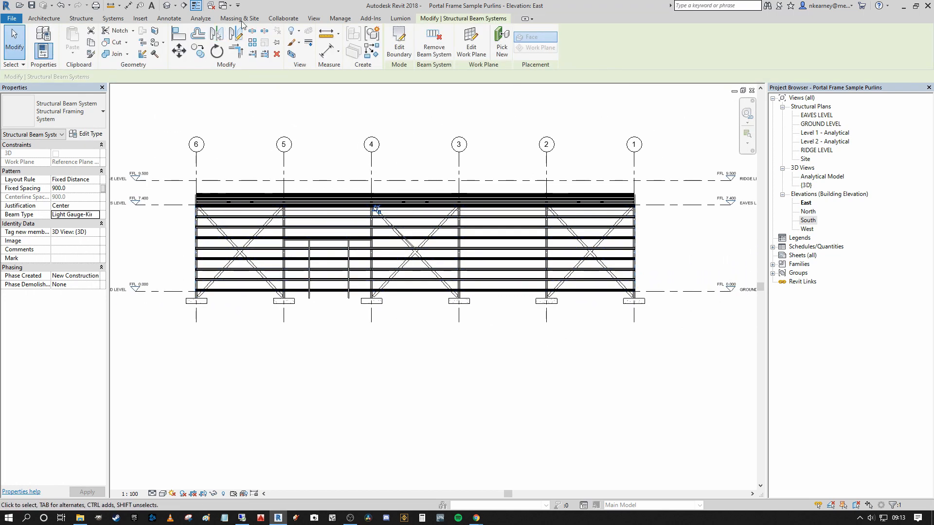
pyautogui.click(168, 5)
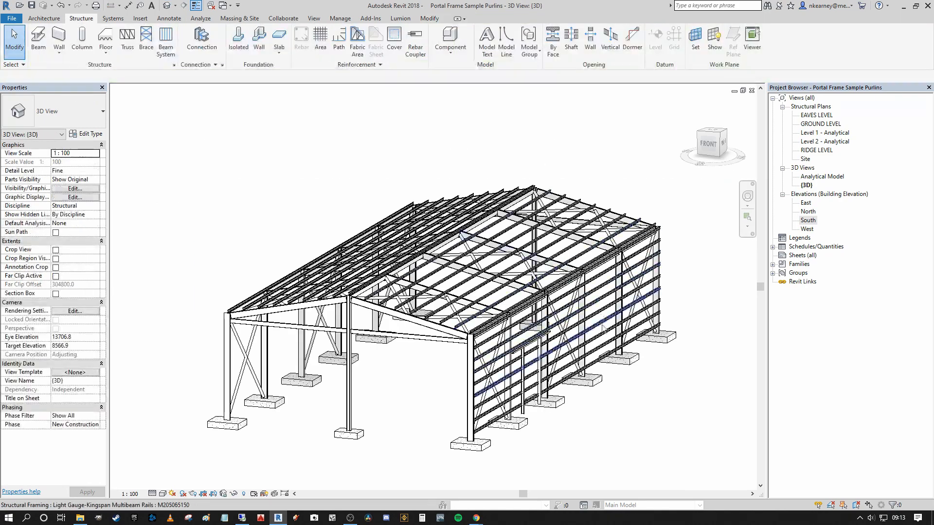
pyautogui.scroll(4, 505, 236)
pyautogui.scroll(-4, 506, 234)
pyautogui.scroll(6, 193, 217)
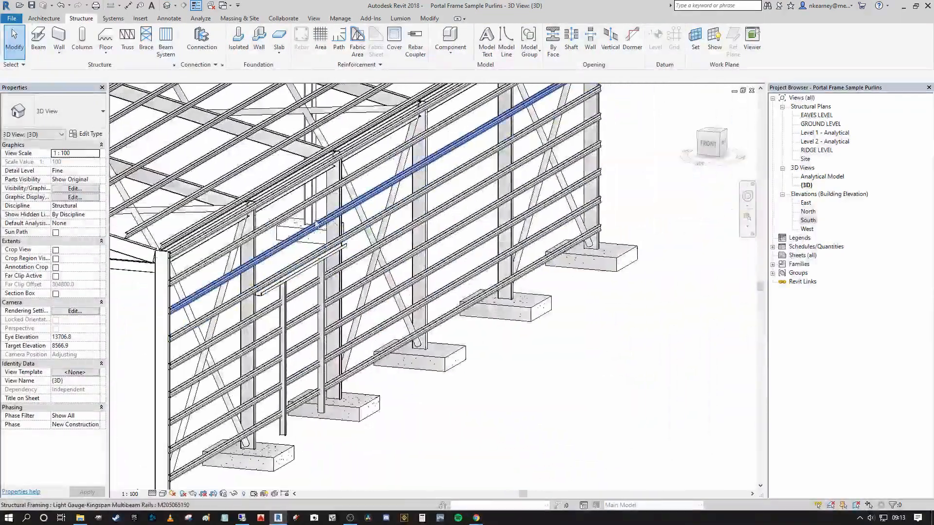
pyautogui.scroll(-3, 193, 217)
pyautogui.scroll(4, 305, 195)
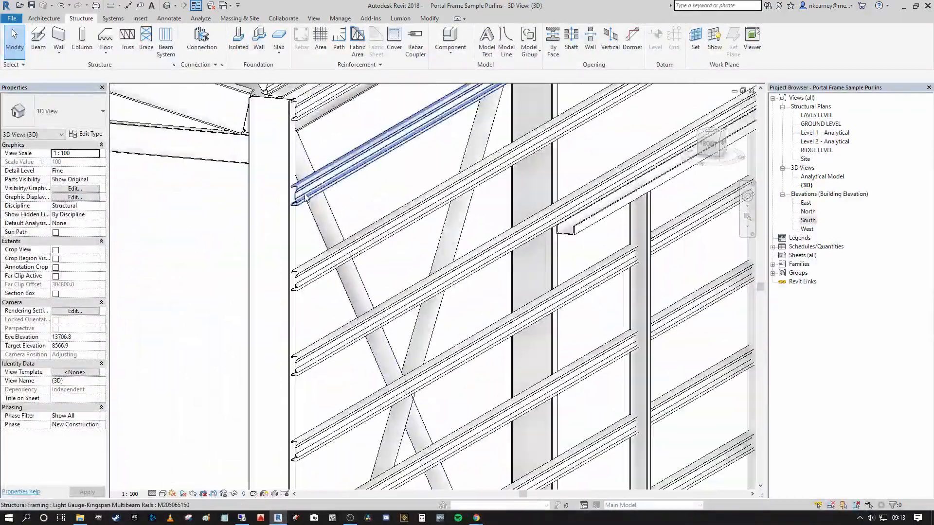
pyautogui.scroll(-3, 306, 196)
# Step: Select the first rail below the eaves and examine how its section sits against the corner column compared with the roof purlins
pyautogui.click(305, 195)
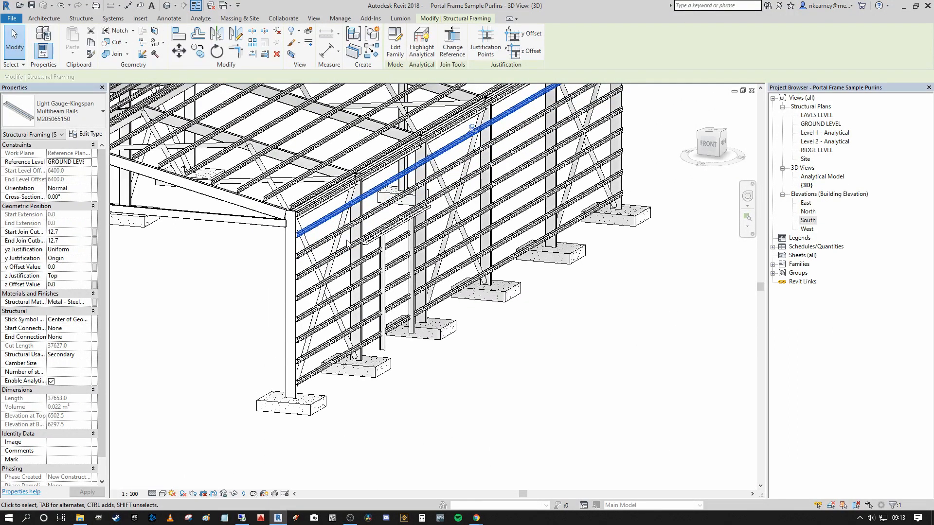
pyautogui.scroll(4, 303, 373)
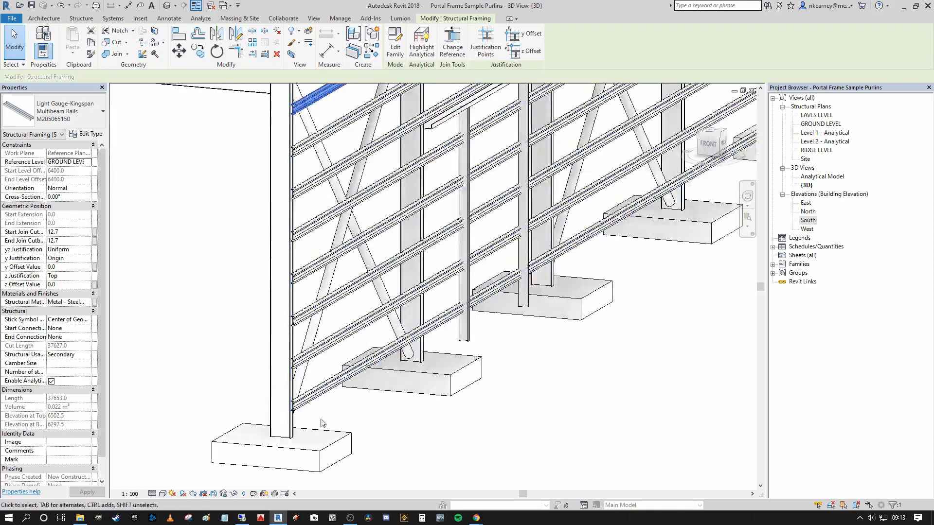
pyautogui.scroll(-5, 298, 399)
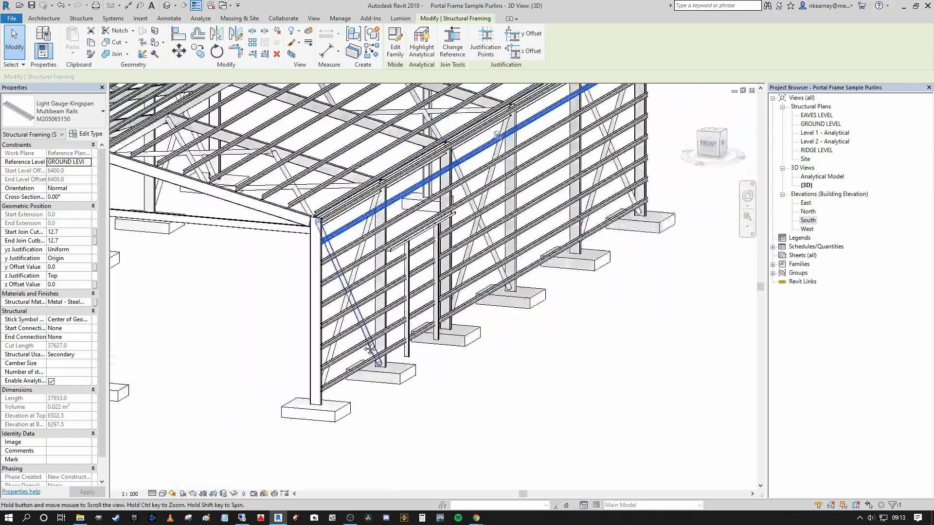
pyautogui.scroll(4, 339, 272)
pyautogui.scroll(4, 124, 122)
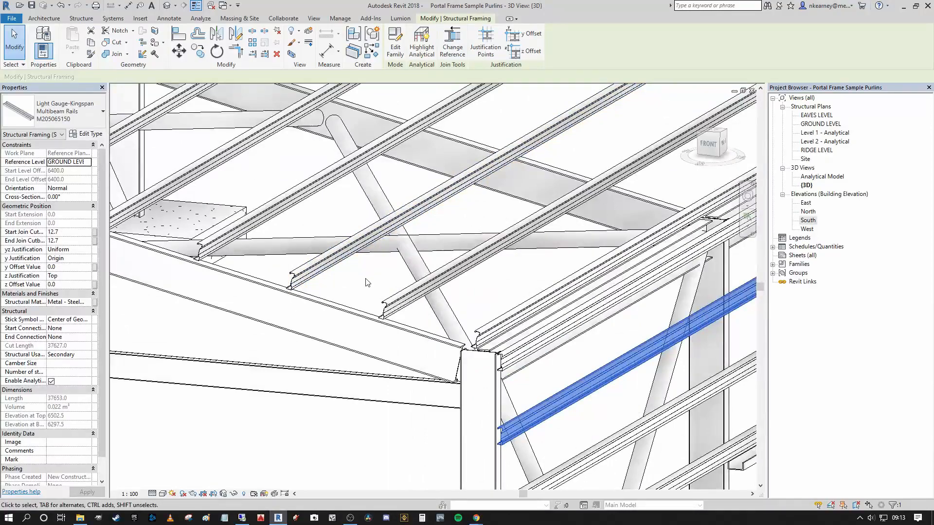
pyautogui.scroll(-4, 361, 282)
pyautogui.scroll(5, 374, 291)
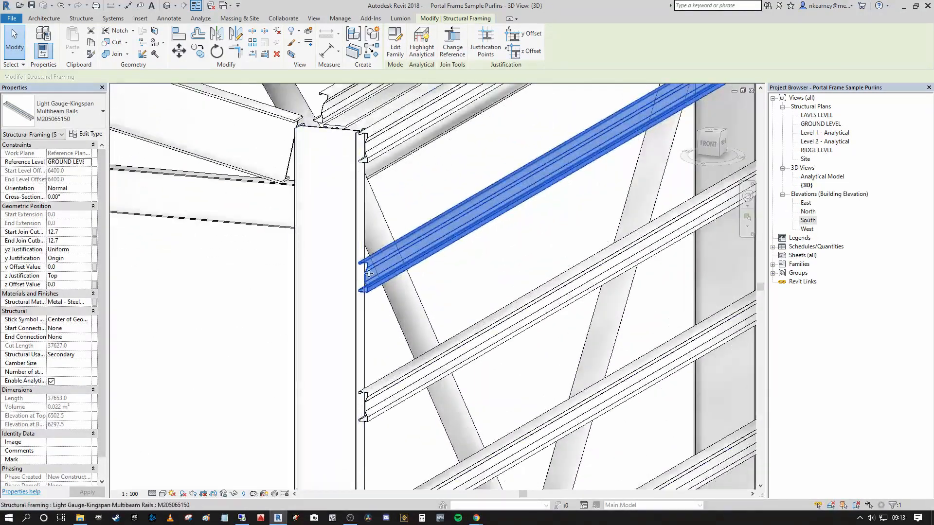
pyautogui.scroll(-1, 370, 263)
pyautogui.scroll(-1, 370, 263)
pyautogui.scroll(4, 374, 279)
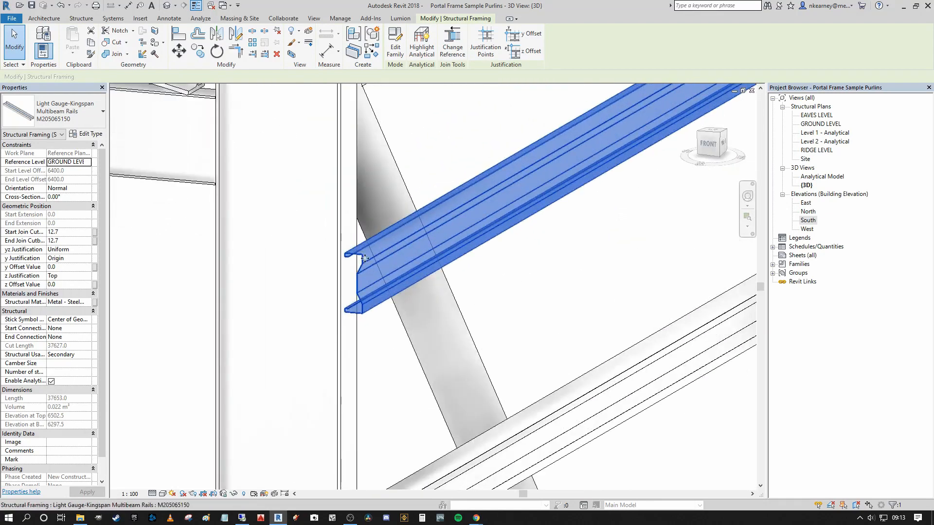
pyautogui.scroll(-5, 366, 277)
pyautogui.scroll(3, 431, 256)
pyautogui.scroll(2, 432, 256)
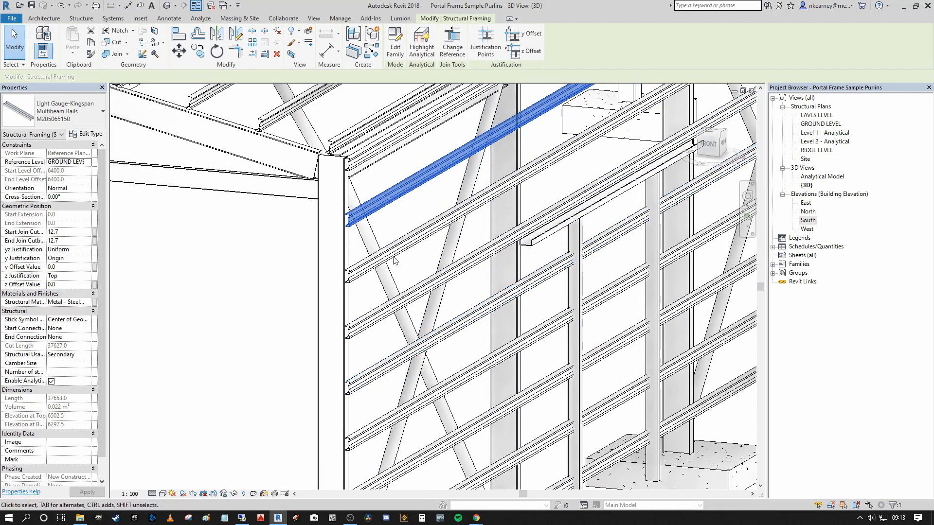
pyautogui.scroll(-4, 491, 248)
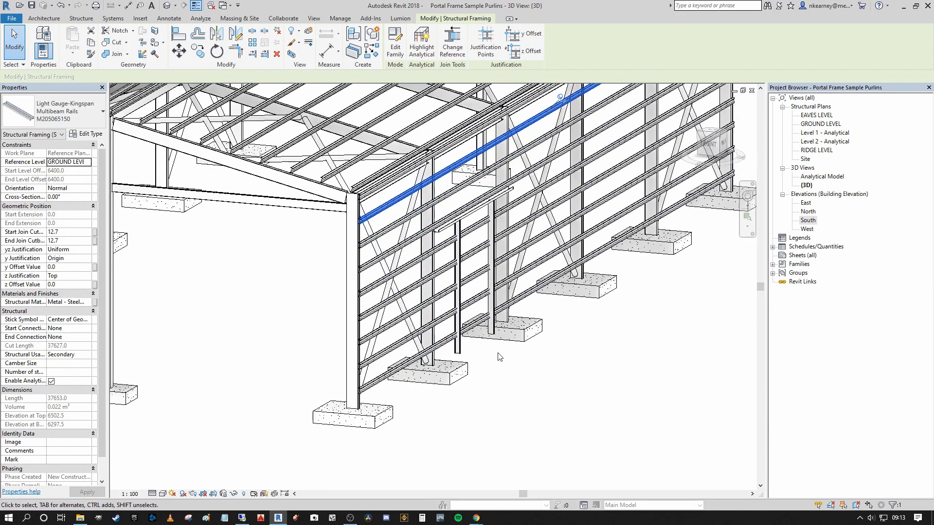
pyautogui.moveTo(496, 353); pyautogui.dragTo(430, 440, button='middle')
pyautogui.scroll(-1, 571, 200)
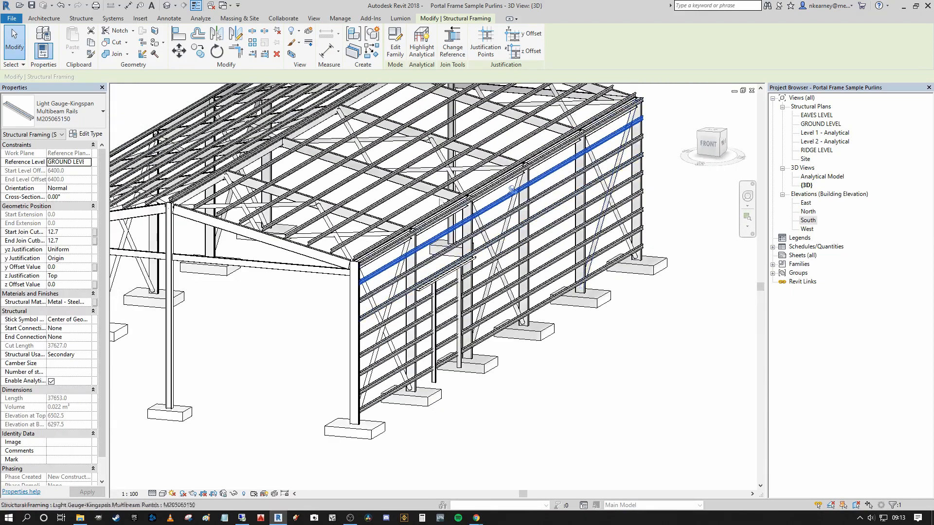
pyautogui.scroll(3, 313, 317)
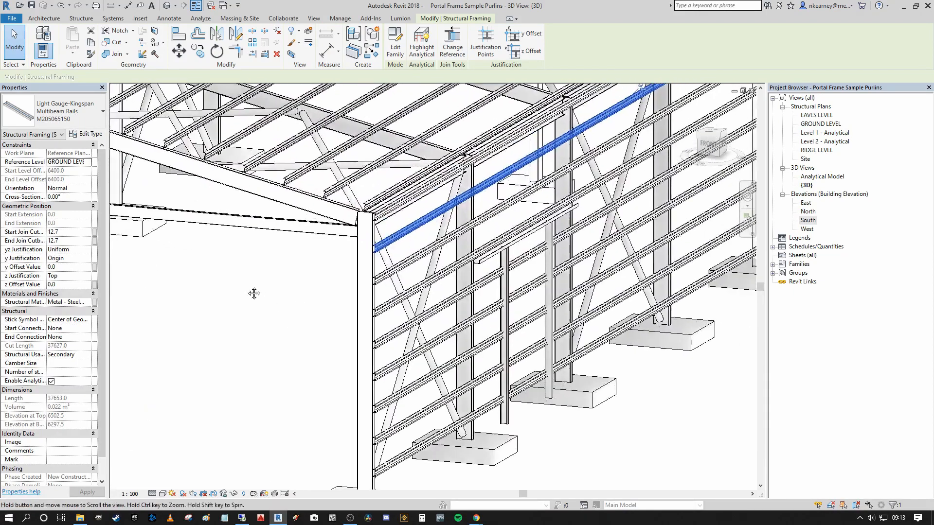
pyautogui.rightClick(277, 294)
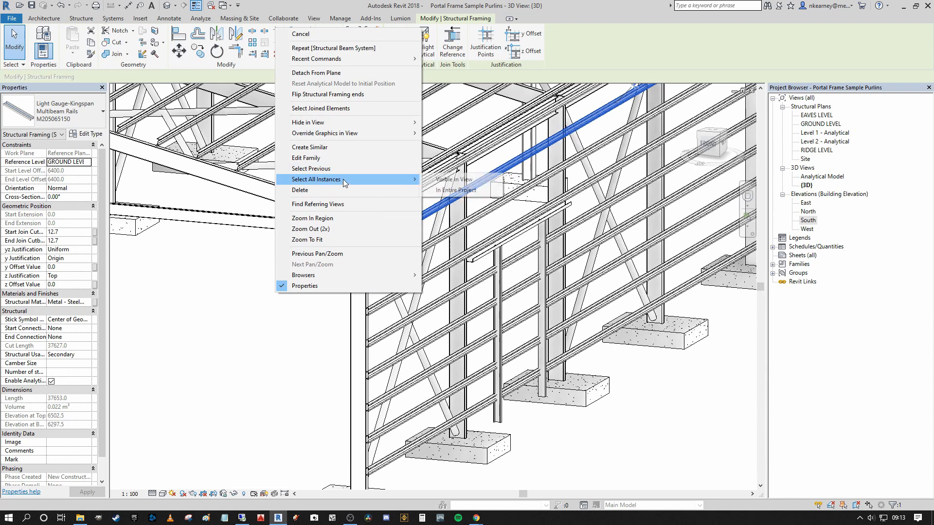
pyautogui.click(453, 179)
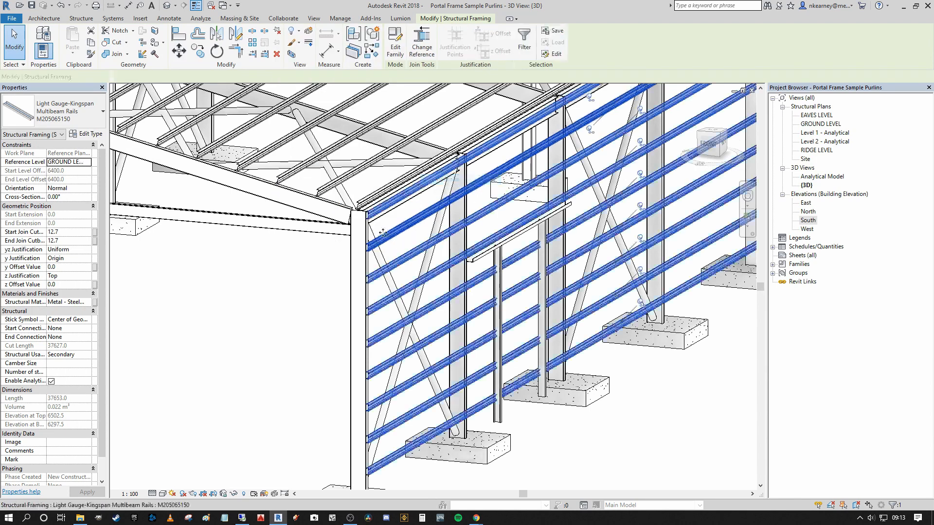
pyautogui.scroll(-3, 303, 281)
pyautogui.moveTo(303, 281); pyautogui.dragTo(295, 289, button='middle')
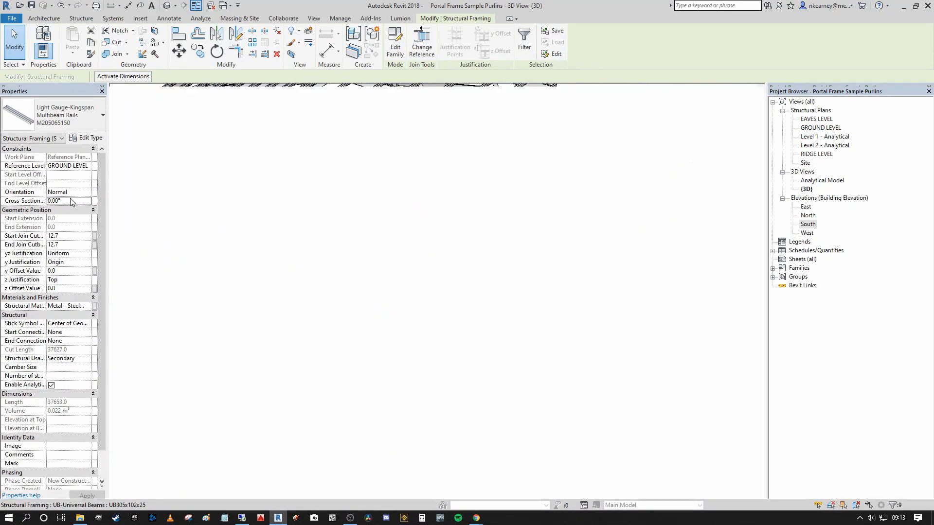
pyautogui.scroll(5, 439, 271)
pyautogui.press('b')
pyautogui.press('s')
pyautogui.click(395, 34)
# Step: Select all M205065150 Multibeam rails visible in the 3D view and set their cross-section rotation to 90°
pyautogui.scroll(-3, 515, 243)
pyautogui.moveTo(515, 214); pyautogui.dragTo(427, 177, button='middle')
pyautogui.click(411, 255)
pyautogui.rightClick(411, 257)
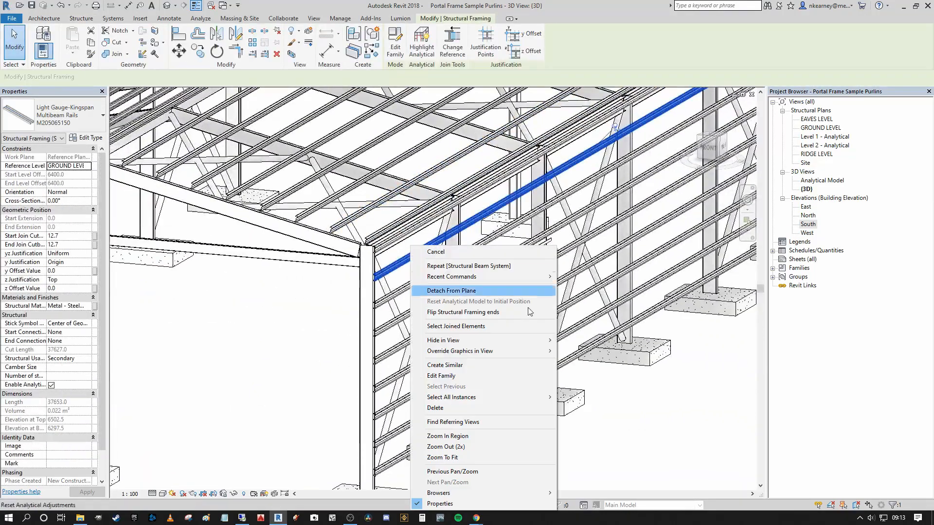
pyautogui.moveTo(524, 397)
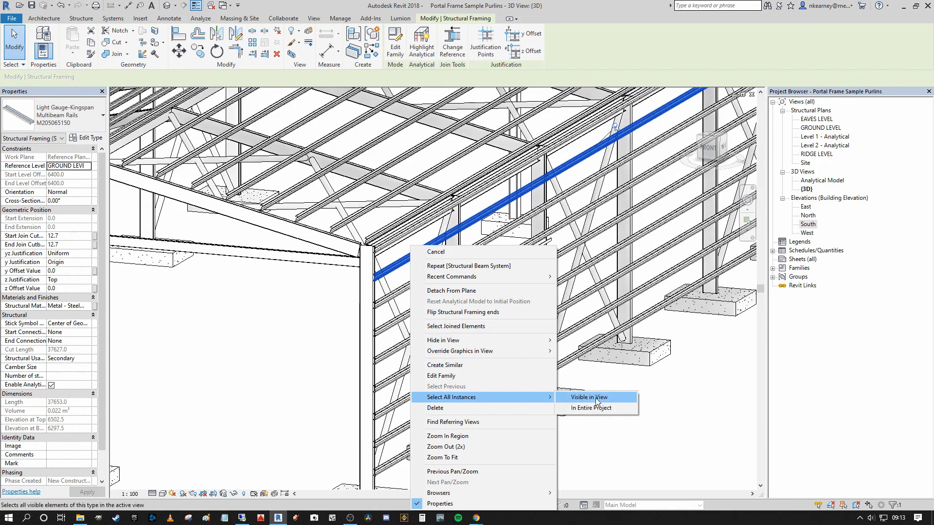
pyautogui.click(595, 400)
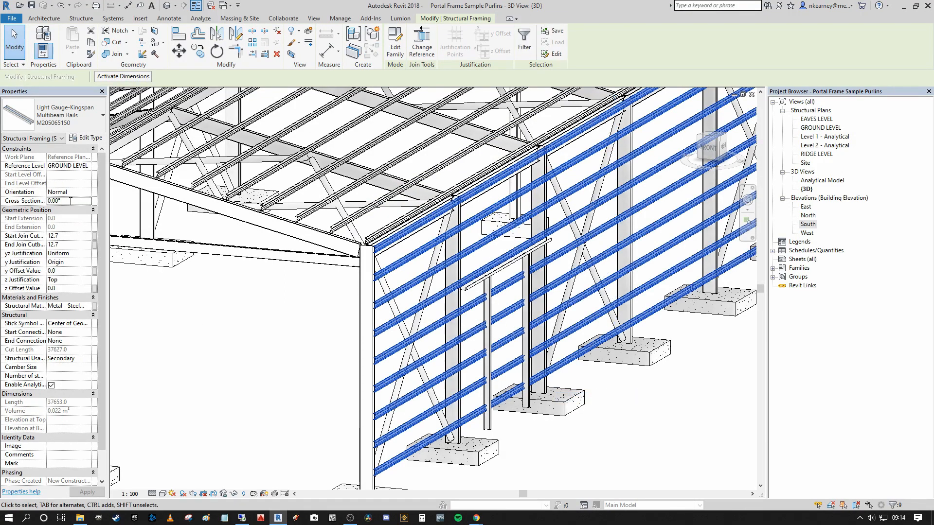
pyautogui.press('Return')
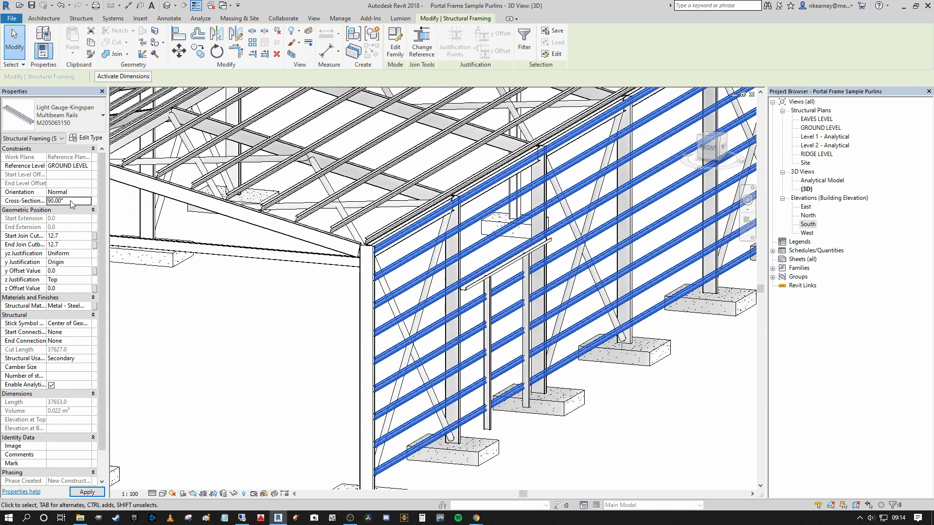
# Step: Set the selected side rails' cross-section rotation to 270°
pyautogui.scroll(5, 385, 256)
pyautogui.scroll(4, 353, 236)
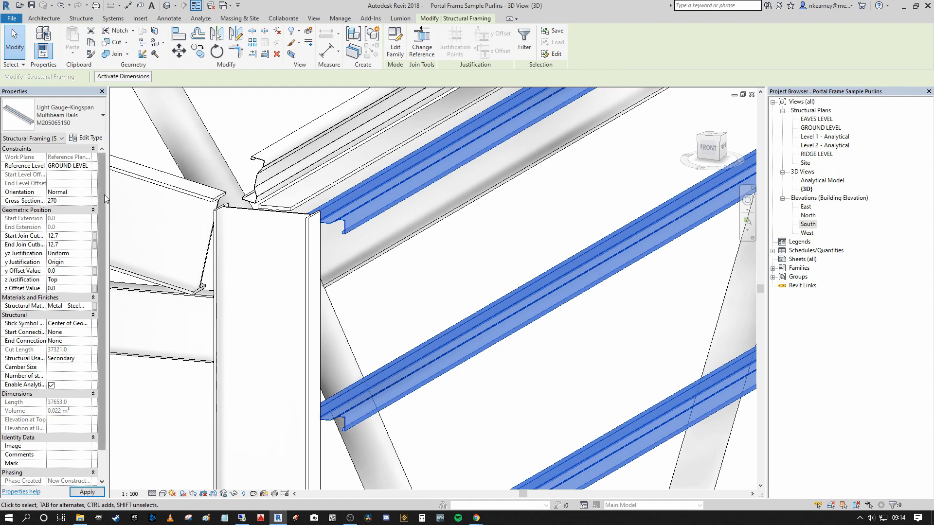
pyautogui.scroll(-5, 384, 233)
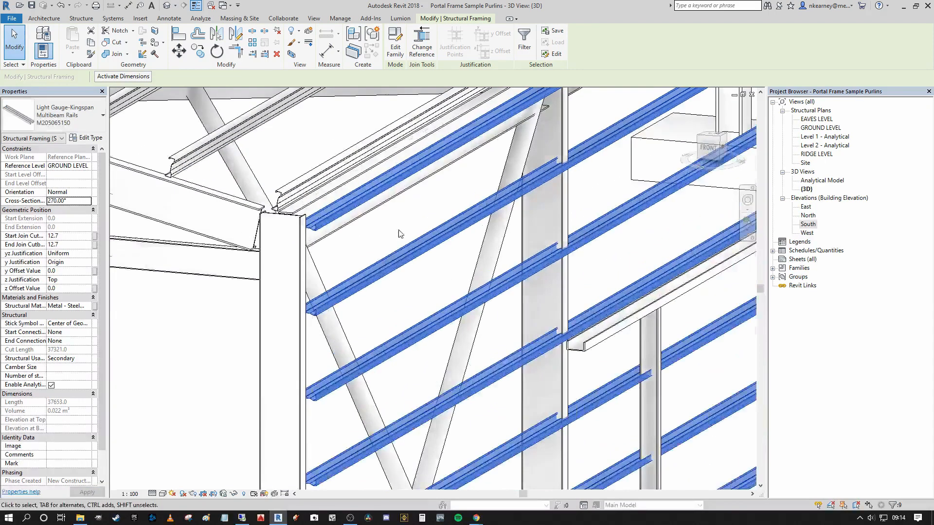
# Step: Set the y Justification of the selected side rails to Left
pyautogui.scroll(2, 450, 278)
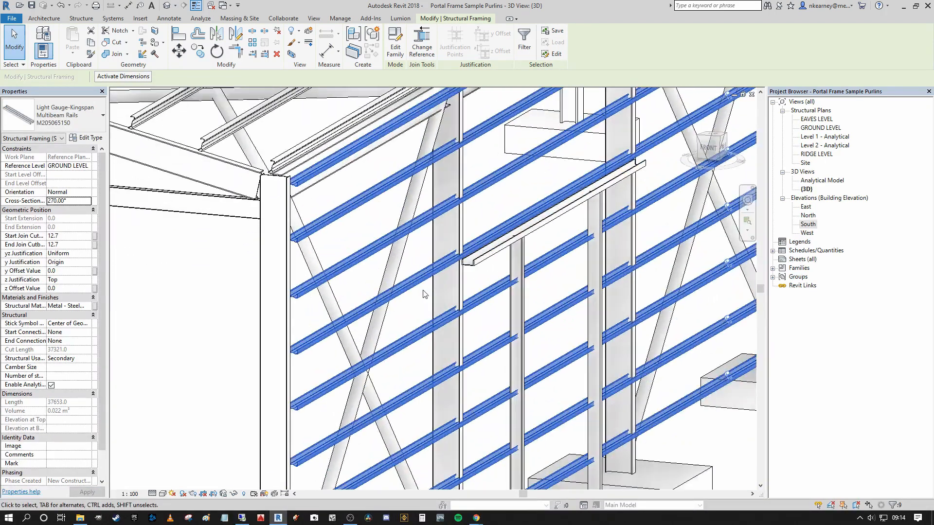
pyautogui.scroll(2, 280, 363)
pyautogui.scroll(-3, 311, 341)
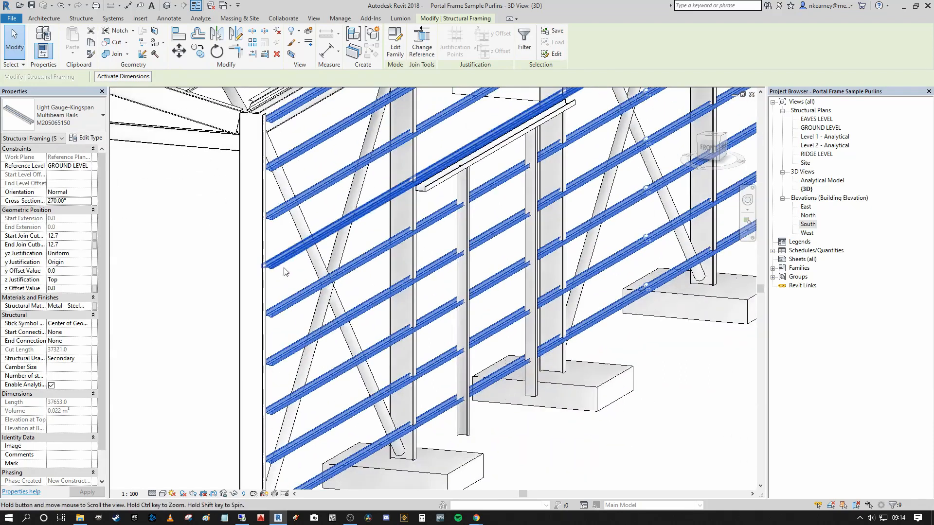
pyautogui.scroll(3, 467, 251)
pyautogui.moveTo(547, 128); pyautogui.dragTo(340, 259, button='middle')
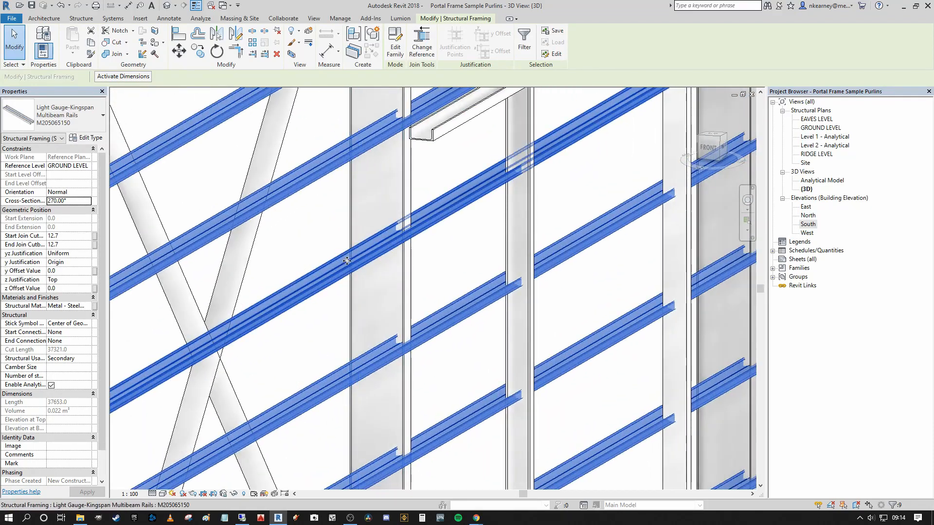
pyautogui.scroll(-3, 412, 214)
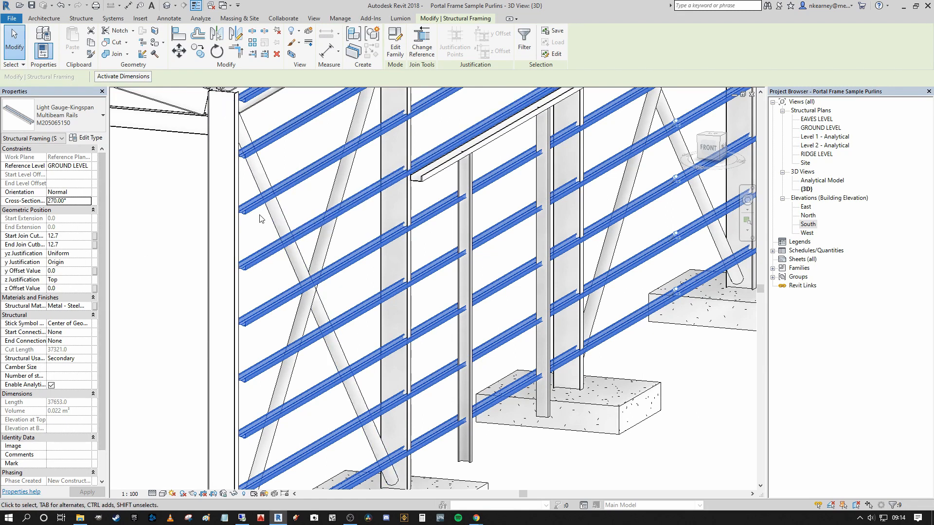
pyautogui.scroll(2, 251, 195)
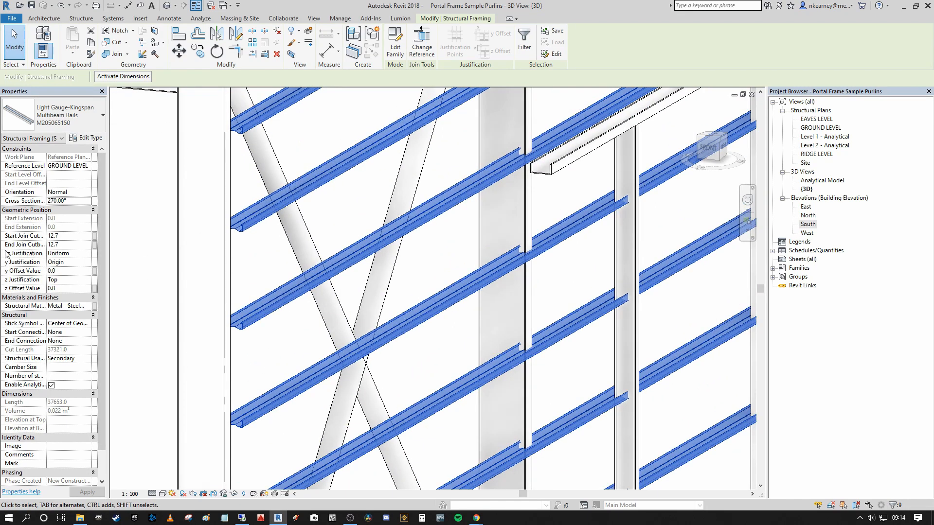
pyautogui.click(91, 262)
pyautogui.click(54, 278)
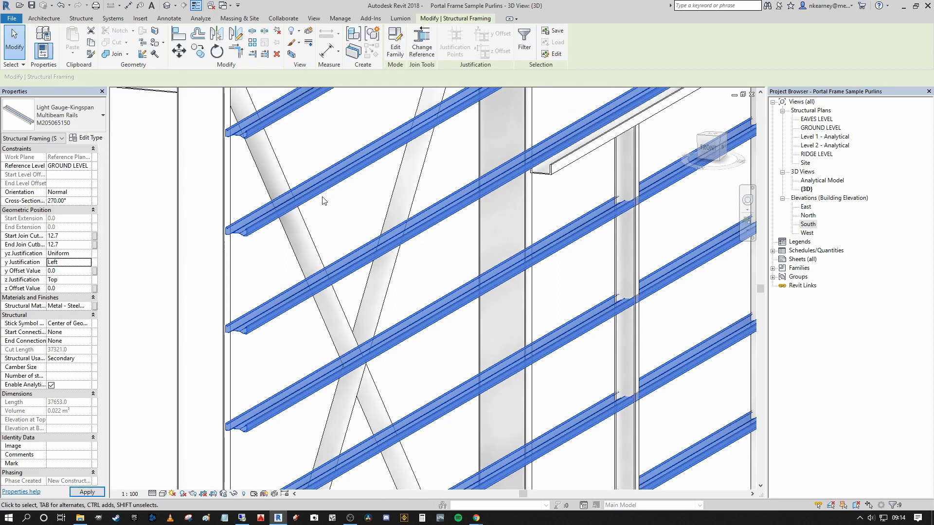
# Step: Examine the rails along the wall and, from the front view, check the rail profile's position against the corner column's outer flange
pyautogui.scroll(-3, 341, 184)
pyautogui.scroll(-1, 341, 184)
pyautogui.moveTo(341, 184); pyautogui.dragTo(319, 220, button='middle')
pyautogui.scroll(4, 265, 340)
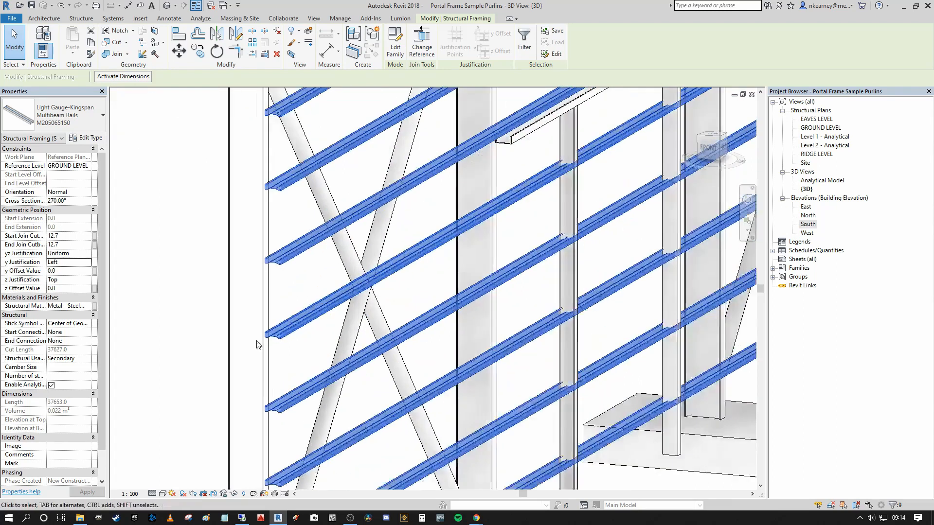
pyautogui.click(711, 151)
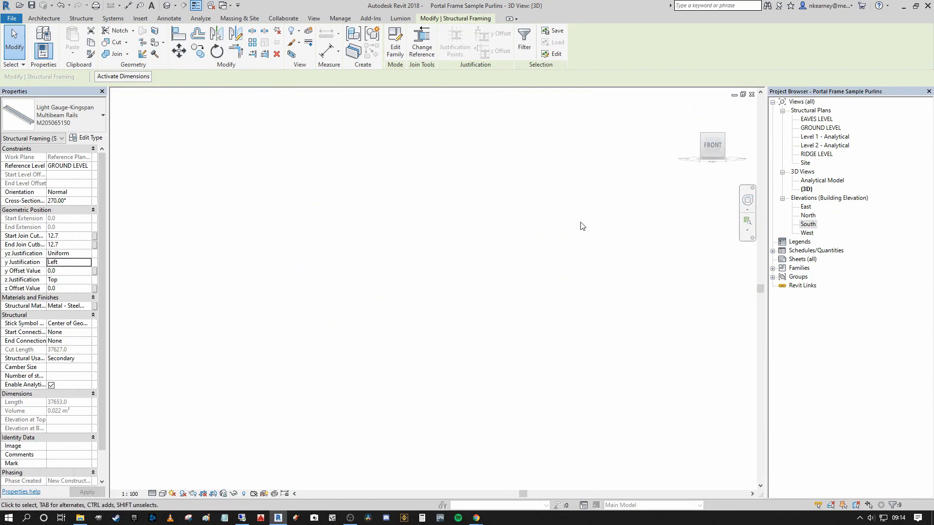
pyautogui.scroll(3, 419, 271)
pyautogui.scroll(10, 419, 271)
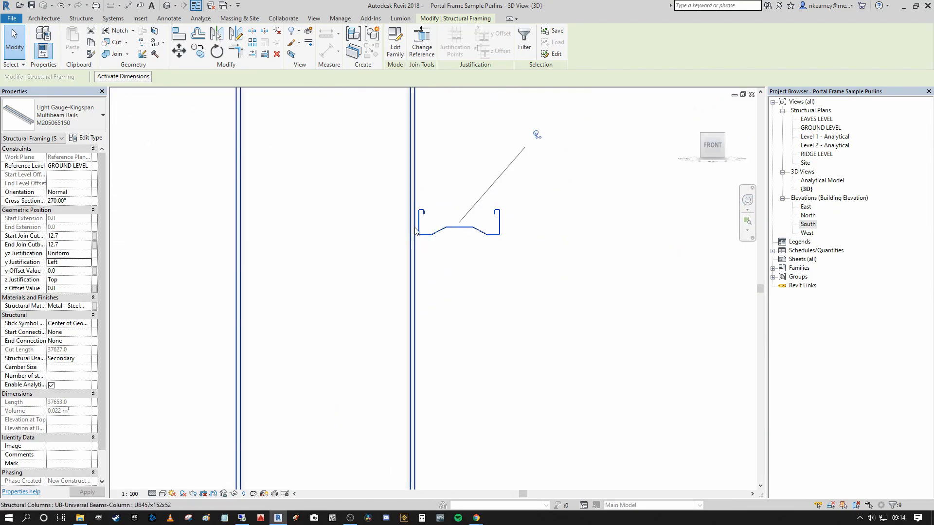
pyautogui.scroll(3, 430, 194)
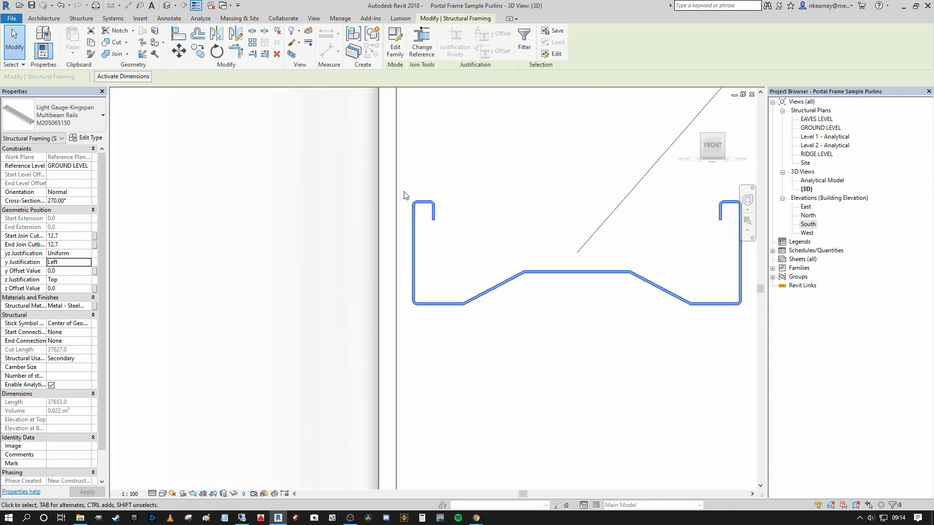
pyautogui.scroll(-2, 470, 163)
pyautogui.moveTo(447, 180); pyautogui.dragTo(388, 288, button='middle')
pyautogui.scroll(-2, 381, 254)
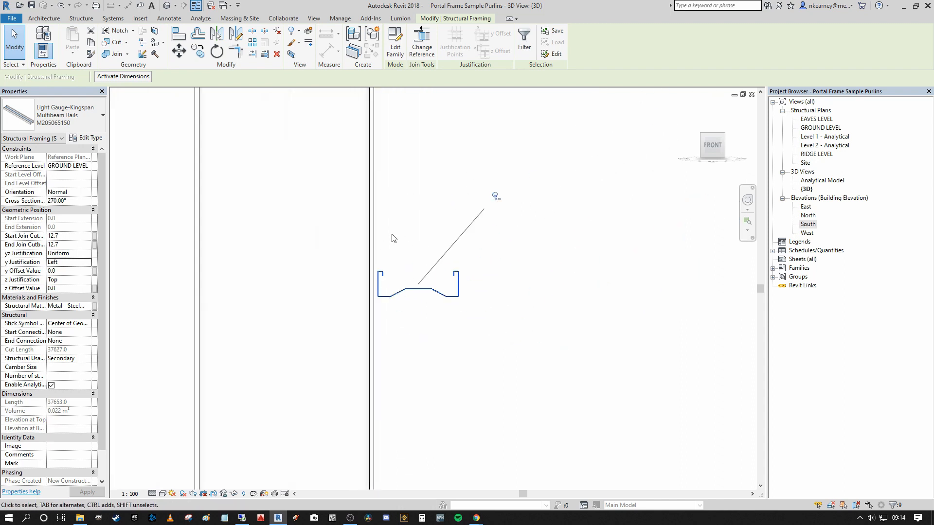
# Step: Mirror the east wall's beam system of side rails about grid 7 in the GROUND LEVEL plan, keeping the original
pyautogui.scroll(5, 382, 311)
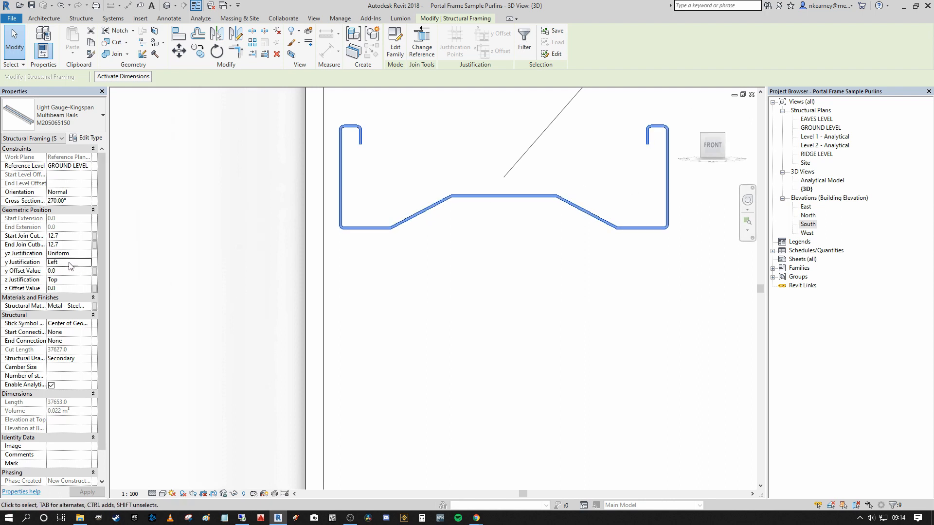
pyautogui.scroll(-5, 341, 227)
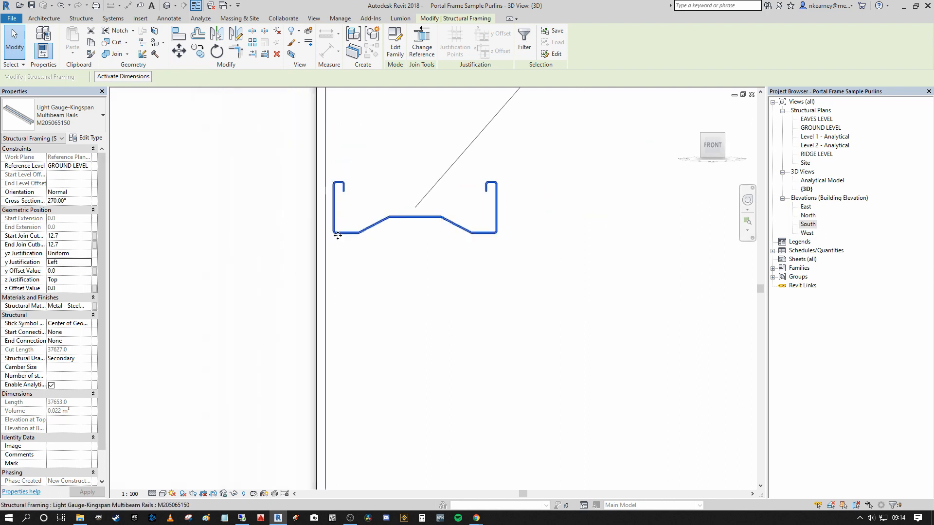
pyautogui.scroll(-3, 429, 262)
pyautogui.keyDown('shift'); pyautogui.moveTo(665, 314); pyautogui.dragTo(471, 304, button='middle'); pyautogui.keyUp('shift')
pyautogui.scroll(-4, 545, 296)
pyautogui.click(405, 300)
pyautogui.scroll(3, 405, 303)
pyautogui.click(431, 280)
pyautogui.scroll(-5, 426, 281)
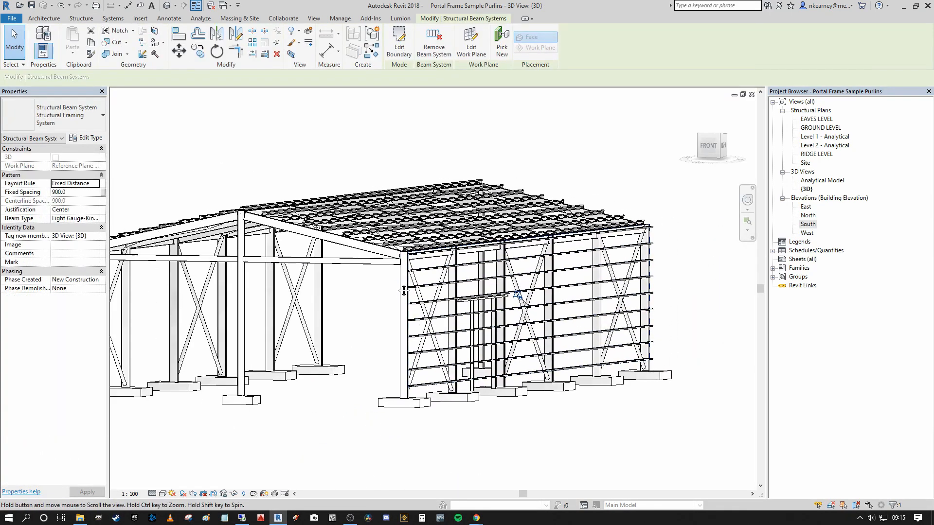
pyautogui.scroll(-1, 425, 283)
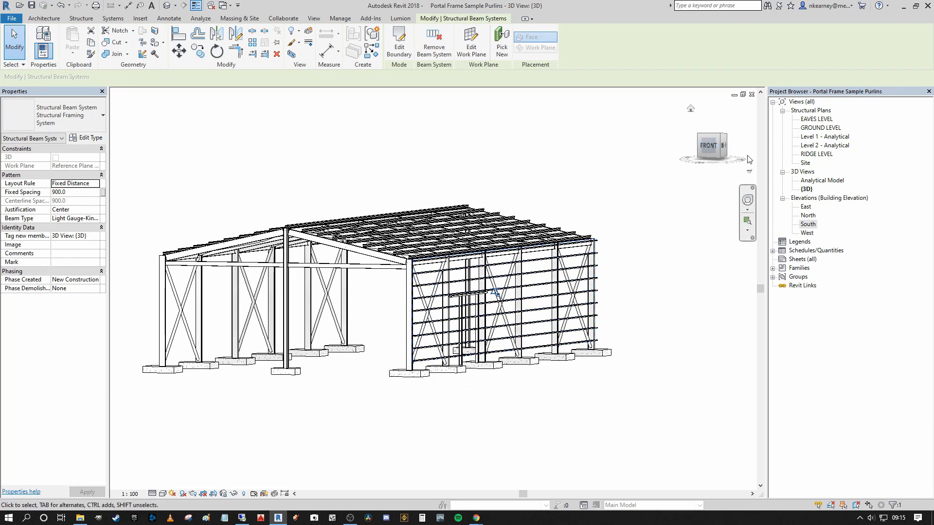
pyautogui.doubleClick(816, 125)
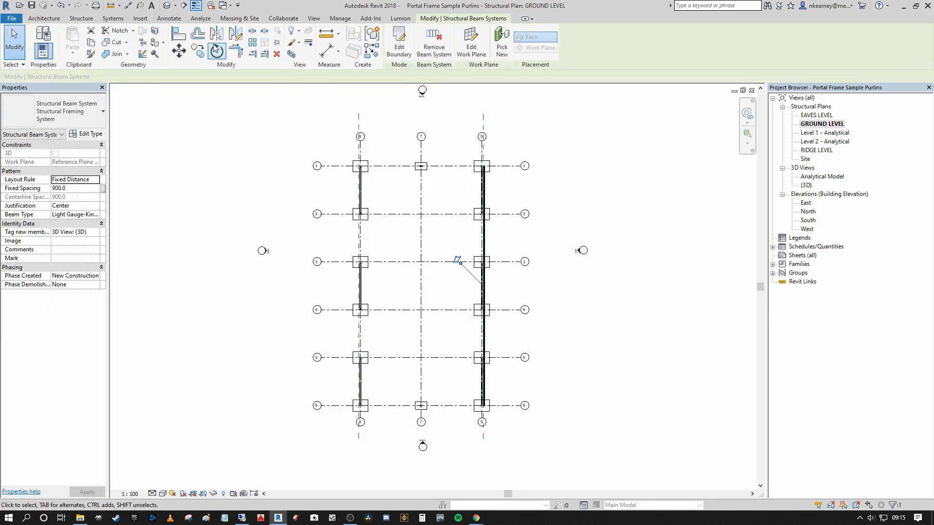
pyautogui.click(217, 36)
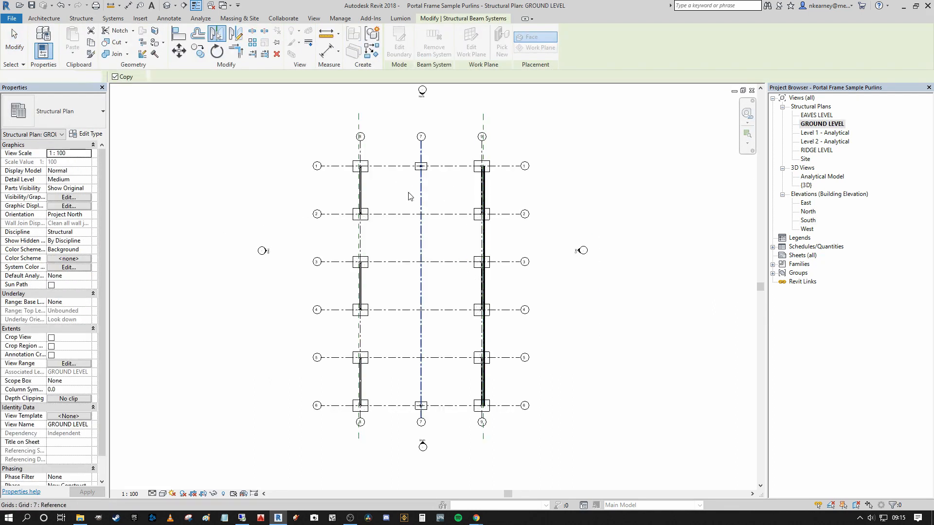
pyautogui.click(408, 196)
pyautogui.scroll(5, 349, 202)
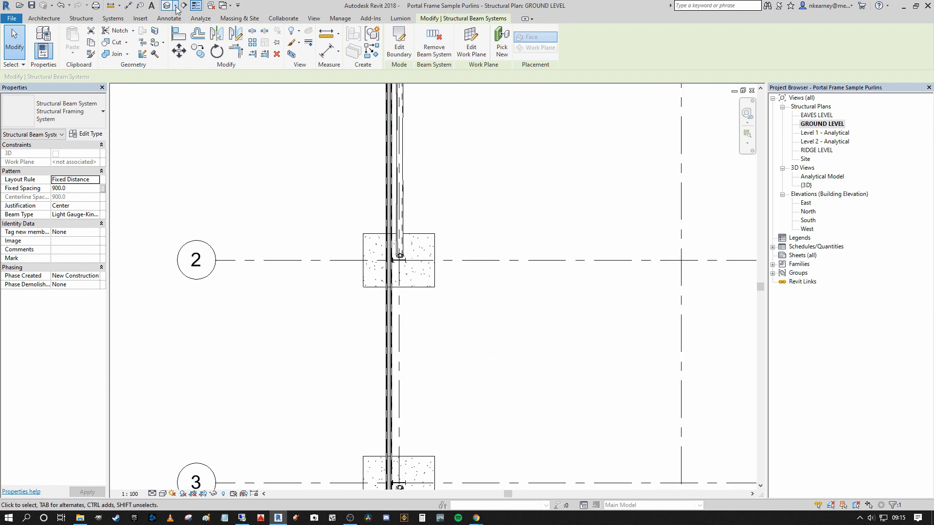
# Step: Examine the orientation of the mirrored west wall rails against the columns in the 3D view
pyautogui.click(169, 6)
pyautogui.scroll(5, 297, 221)
pyautogui.scroll(4, 297, 222)
pyautogui.scroll(-4, 287, 209)
pyautogui.moveTo(283, 204); pyautogui.dragTo(335, 177, button='middle')
pyautogui.scroll(3, 332, 175)
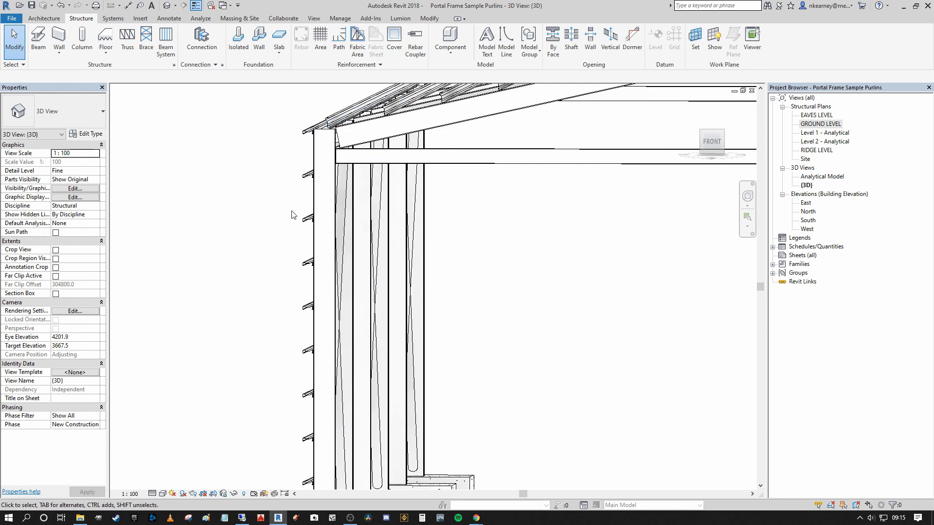
pyautogui.scroll(-4, 292, 215)
pyautogui.scroll(1, 275, 232)
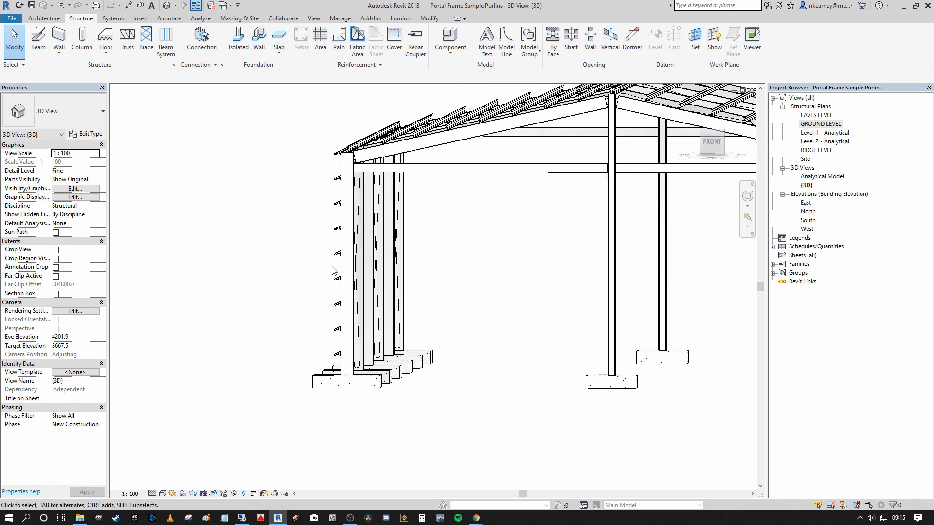
# Step: From the front view, select the west wall's Multibeam rails without their beam system and set their cross-section rotation to 90°
pyautogui.click(719, 145)
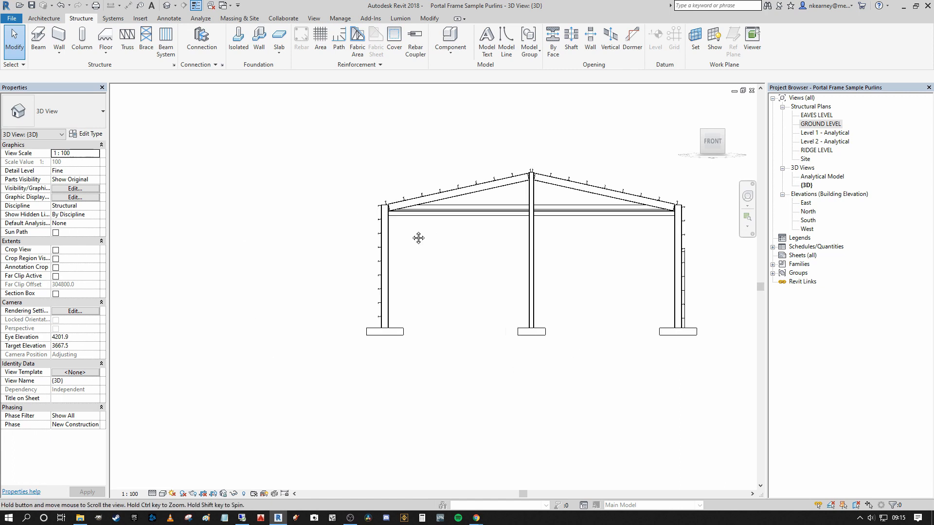
pyautogui.moveTo(424, 241); pyautogui.dragTo(436, 231, button='middle')
pyautogui.scroll(2, 380, 179)
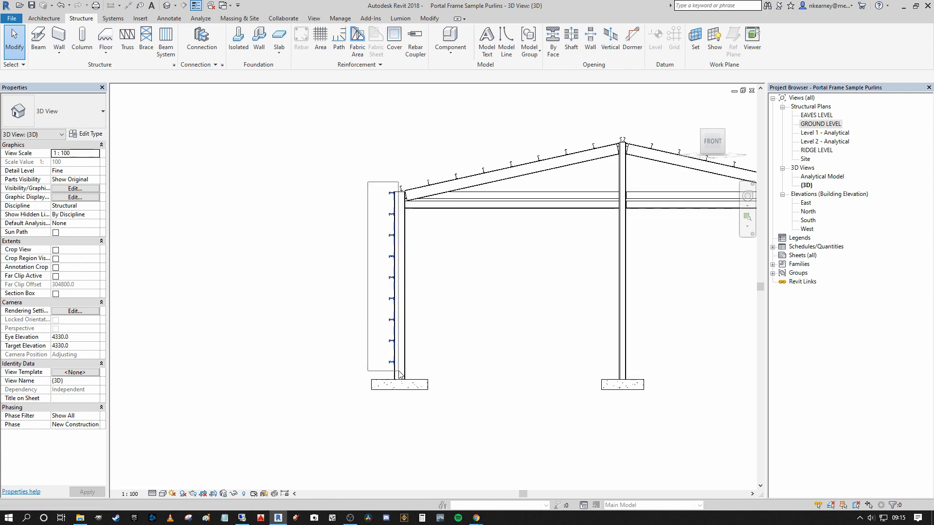
pyautogui.moveTo(400, 372); pyautogui.dragTo(400, 372)
pyautogui.scroll(5, 392, 367)
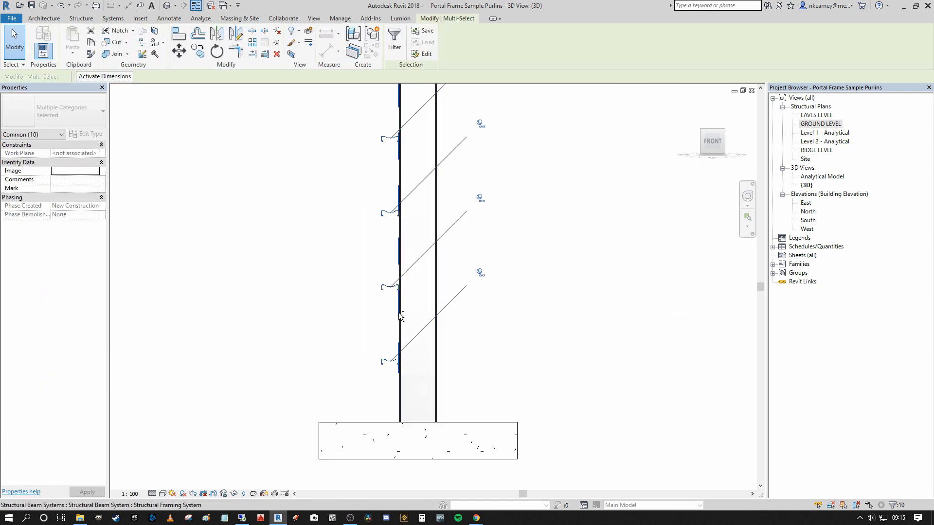
pyautogui.scroll(-2, 385, 297)
pyautogui.moveTo(384, 297); pyautogui.dragTo(371, 332, button='middle')
pyautogui.click(71, 197)
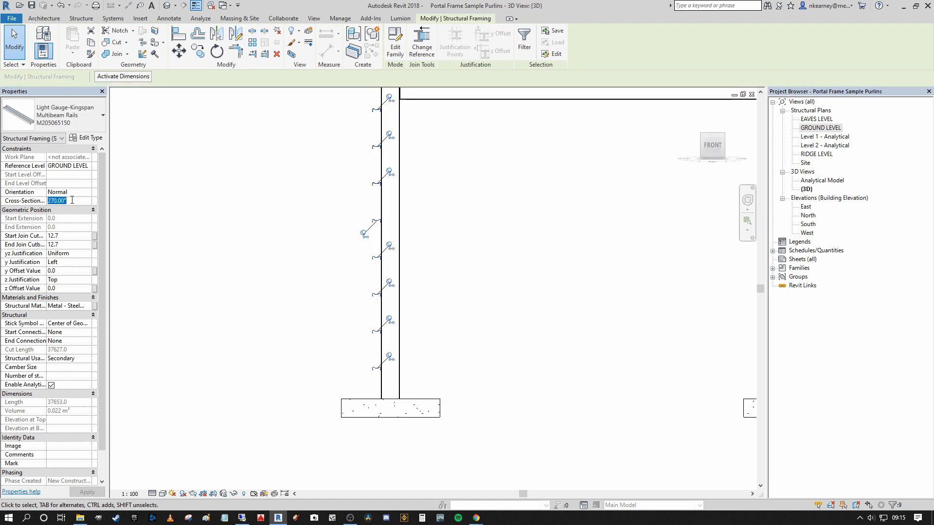
pyautogui.click(308, 263)
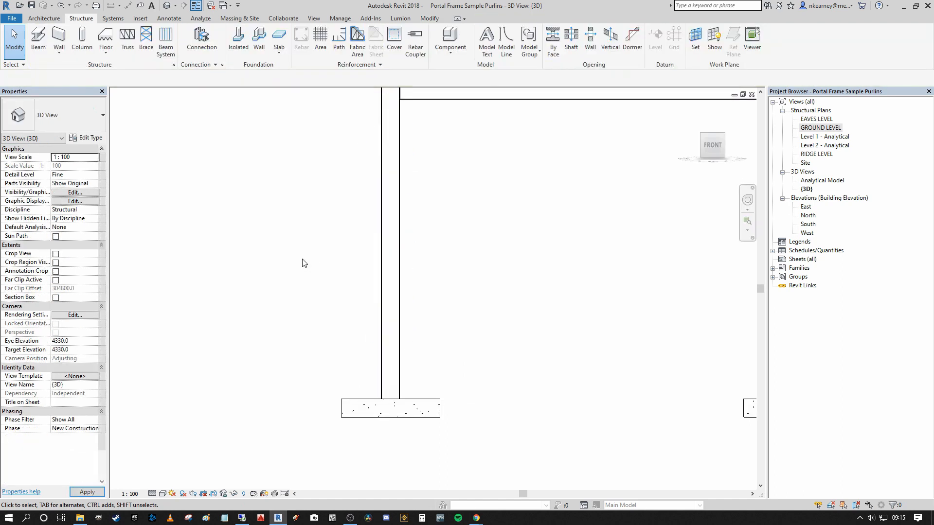
# Step: Inspect the rotated west wall rails in 3D and from the front, checking their position relative to the corner column's flange
pyautogui.scroll(-2, 382, 250)
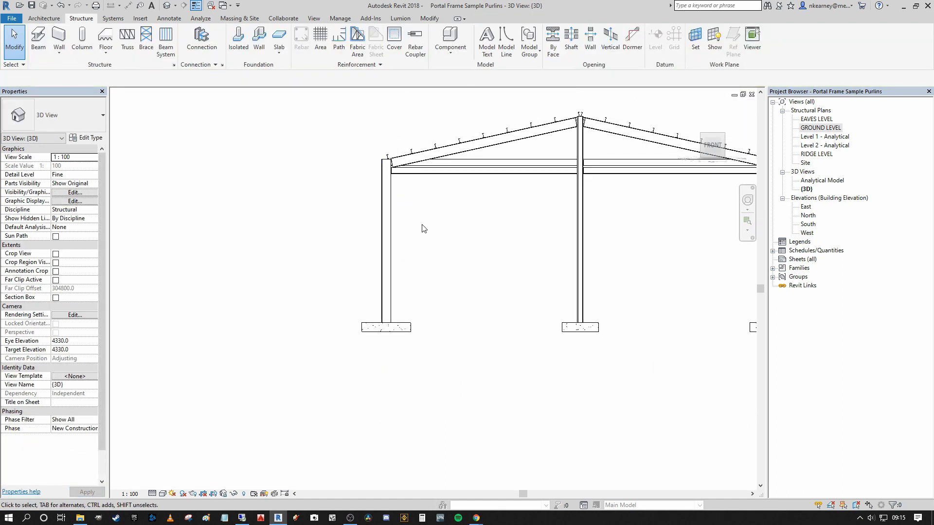
pyautogui.scroll(2, 421, 219)
pyautogui.keyDown('shift'); pyautogui.moveTo(394, 225); pyautogui.dragTo(437, 233, button='middle'); pyautogui.keyUp('shift')
pyautogui.scroll(1, 493, 214)
pyautogui.scroll(-1, 495, 218)
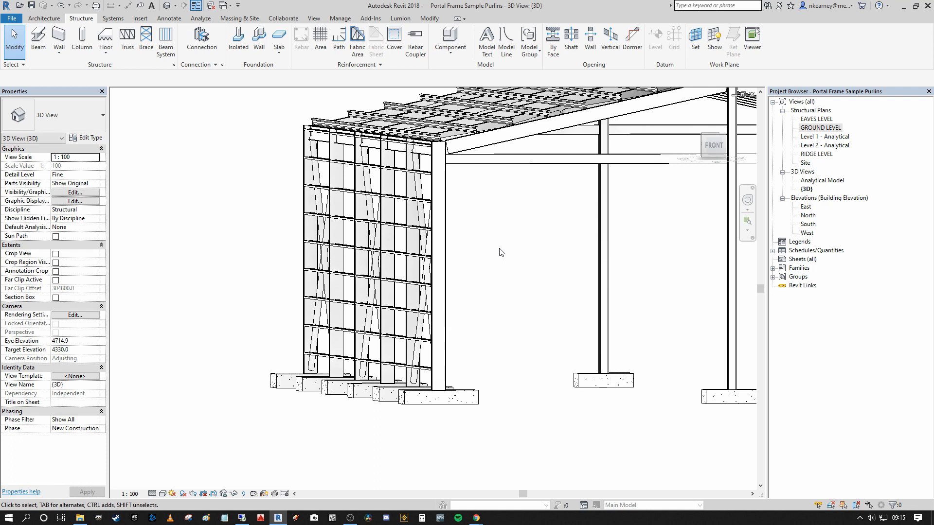
pyautogui.click(713, 145)
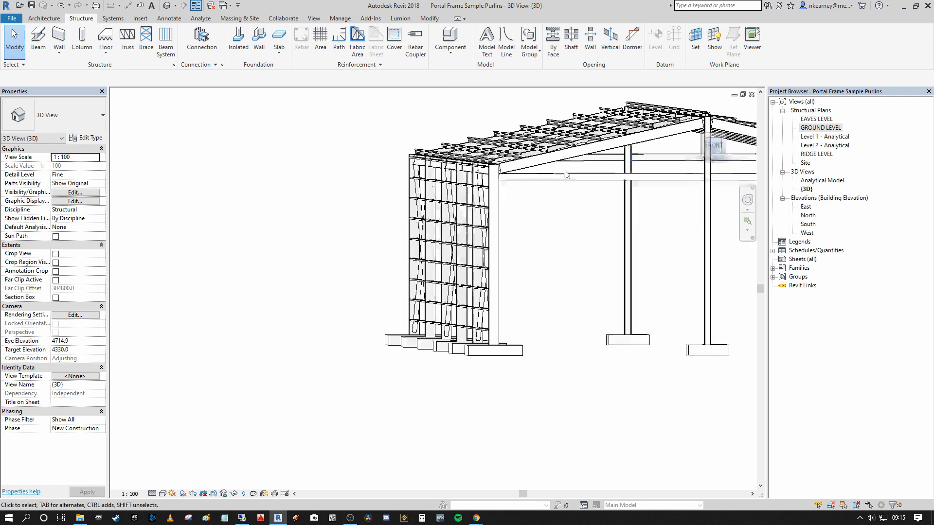
pyautogui.scroll(6, 292, 317)
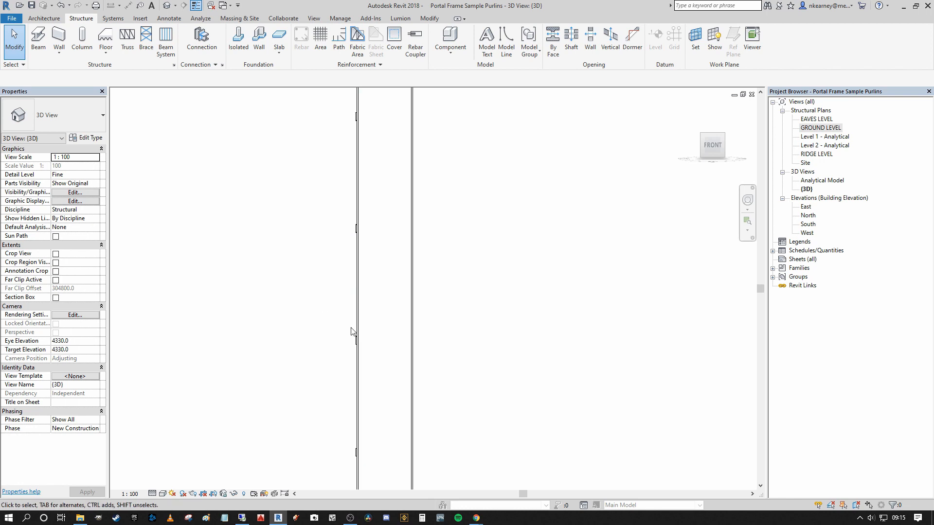
pyautogui.scroll(-3, 291, 304)
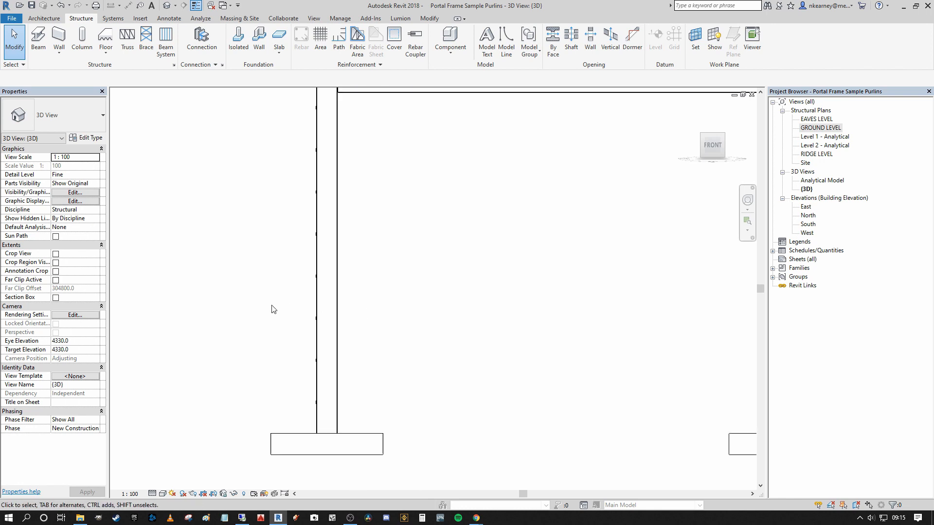
# Step: Reselect the west wall's rails and set their y Justification to Right
pyautogui.rightClick(253, 299)
pyautogui.click(293, 345)
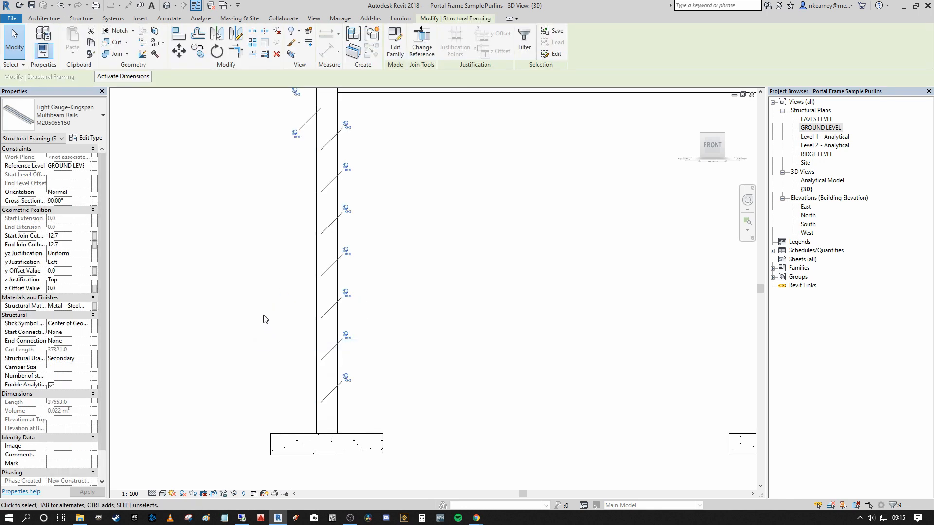
pyautogui.scroll(-3, 290, 244)
pyautogui.scroll(4, 301, 204)
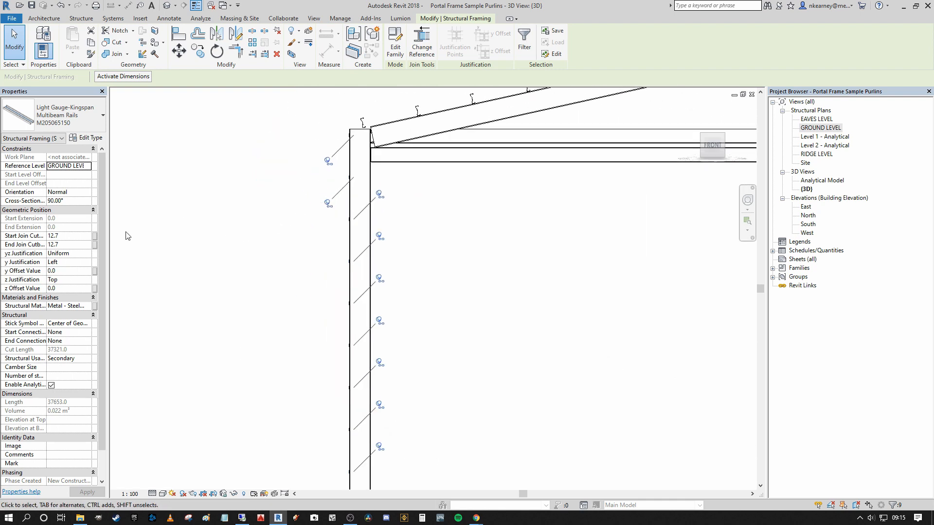
pyautogui.click(89, 262)
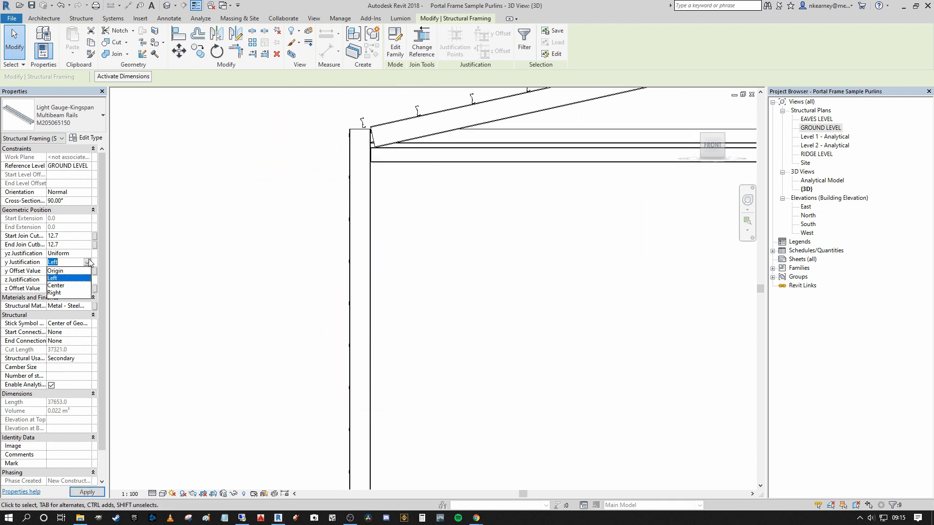
pyautogui.click(55, 293)
pyautogui.click(452, 251)
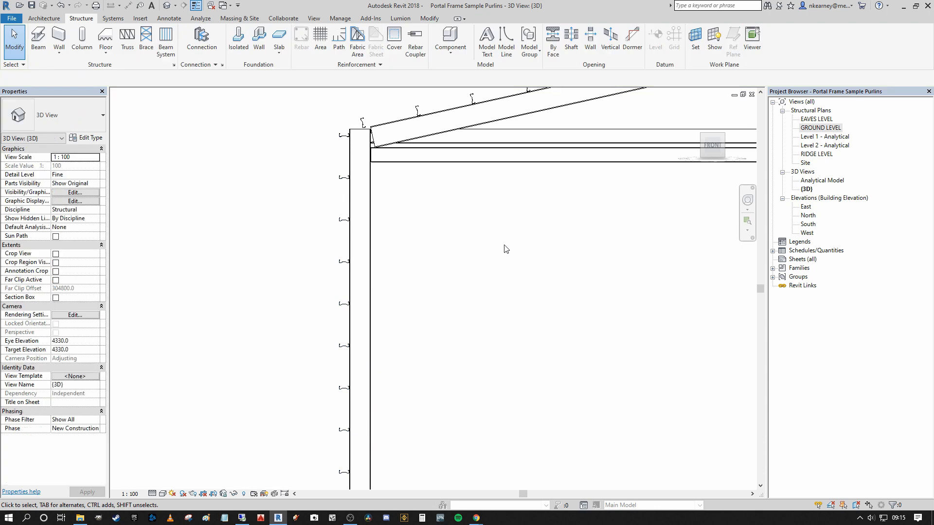
# Step: Check the west rails against the corner column's outer flange and review the side rails on both long walls in 3D
pyautogui.scroll(-5, 346, 273)
pyautogui.scroll(10, 348, 307)
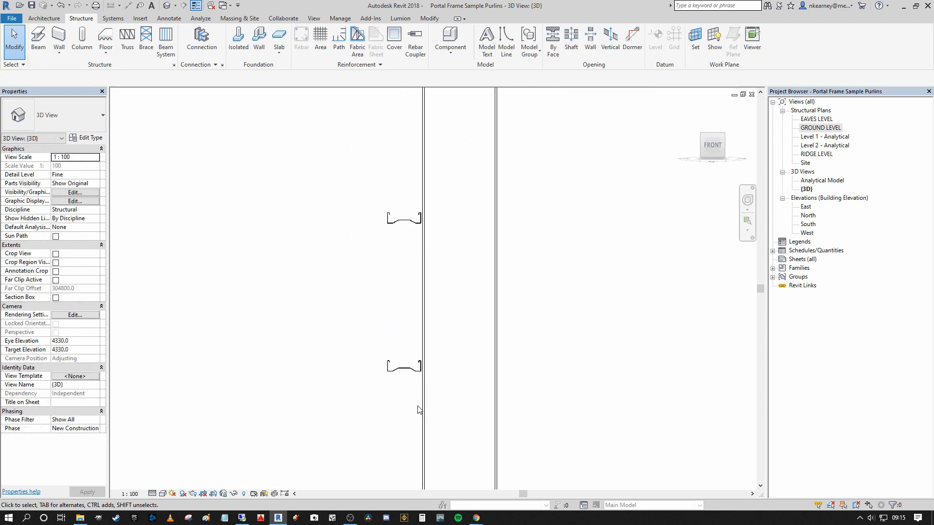
pyautogui.scroll(-9, 301, 262)
pyautogui.moveTo(409, 255); pyautogui.dragTo(329, 352, button='middle')
pyautogui.scroll(-3, 348, 294)
pyautogui.keyDown('shift'); pyautogui.moveTo(431, 283); pyautogui.dragTo(355, 299, button='middle'); pyautogui.keyUp('shift')
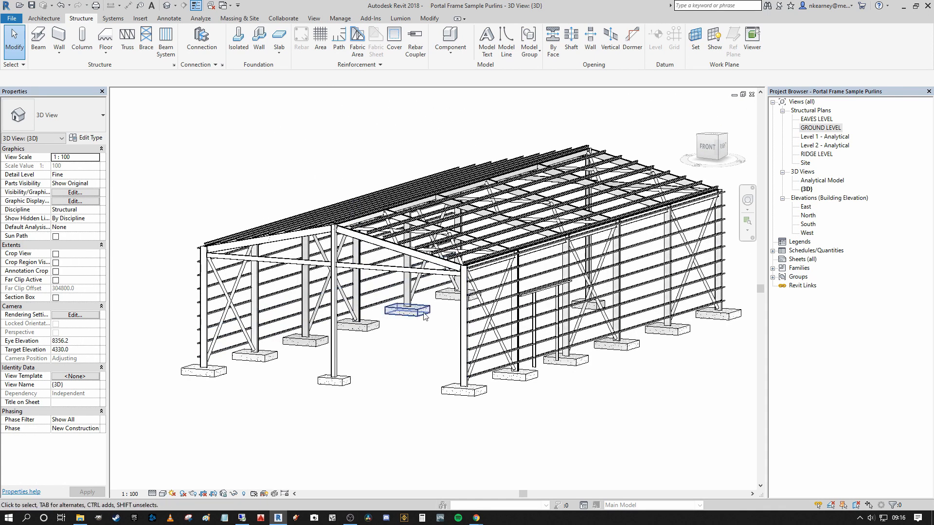
pyautogui.moveTo(438, 316); pyautogui.dragTo(411, 333, button='middle')
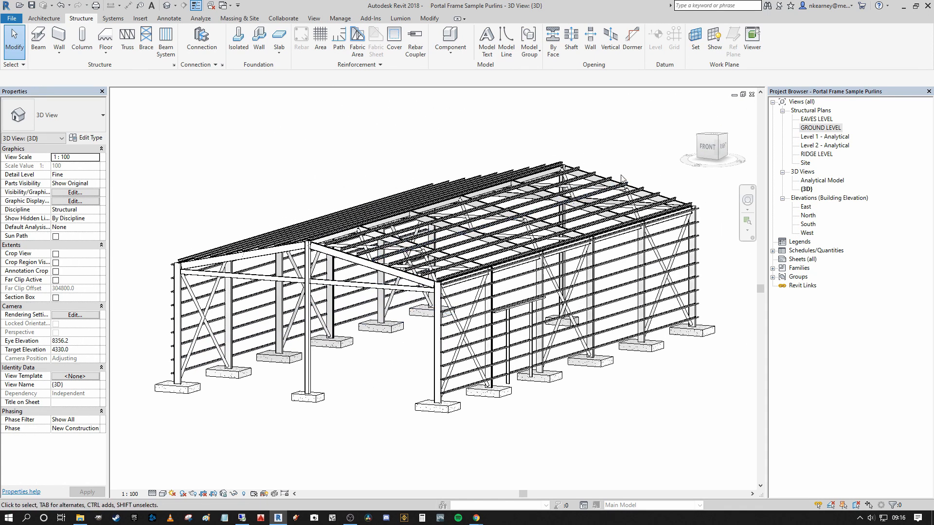
pyautogui.scroll(2, 712, 292)
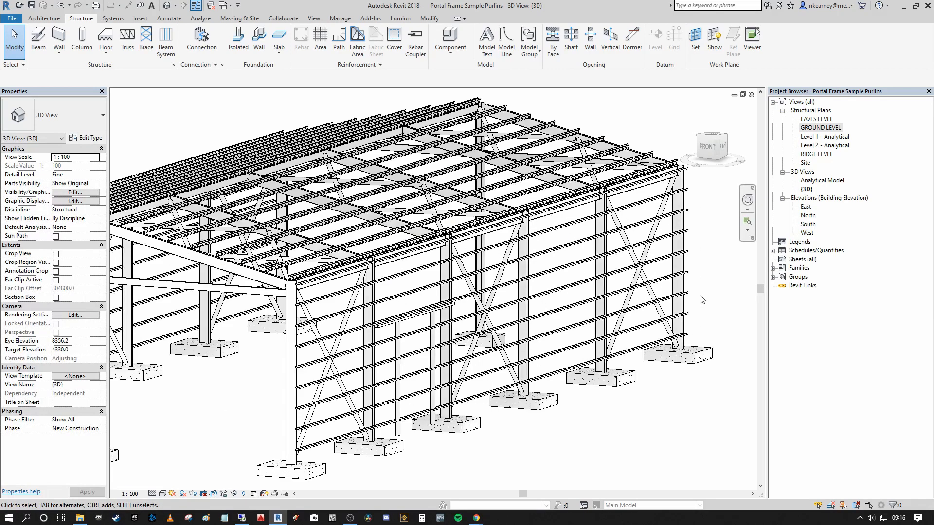
# Step: Orbit to the west side and examine the front gable's rafters, columns and horizontal beams together with the surrounding rails and purlins
pyautogui.scroll(-2, 703, 300)
pyautogui.keyDown('shift'); pyautogui.moveTo(323, 331); pyautogui.dragTo(494, 359, button='middle'); pyautogui.keyUp('shift')
pyautogui.scroll(2, 585, 314)
pyautogui.moveTo(574, 330); pyautogui.dragTo(431, 326, button='middle')
pyautogui.scroll(3, 501, 257)
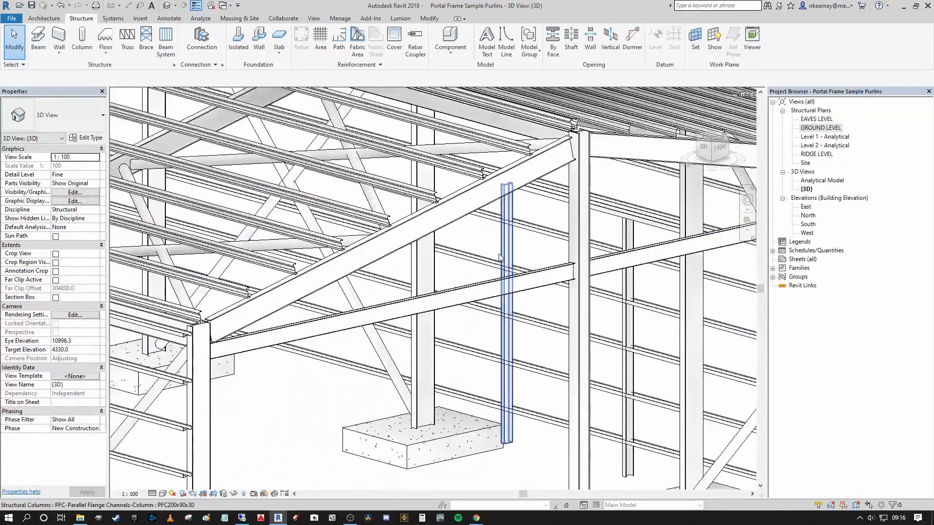
pyautogui.scroll(-4, 471, 283)
pyautogui.scroll(3, 432, 247)
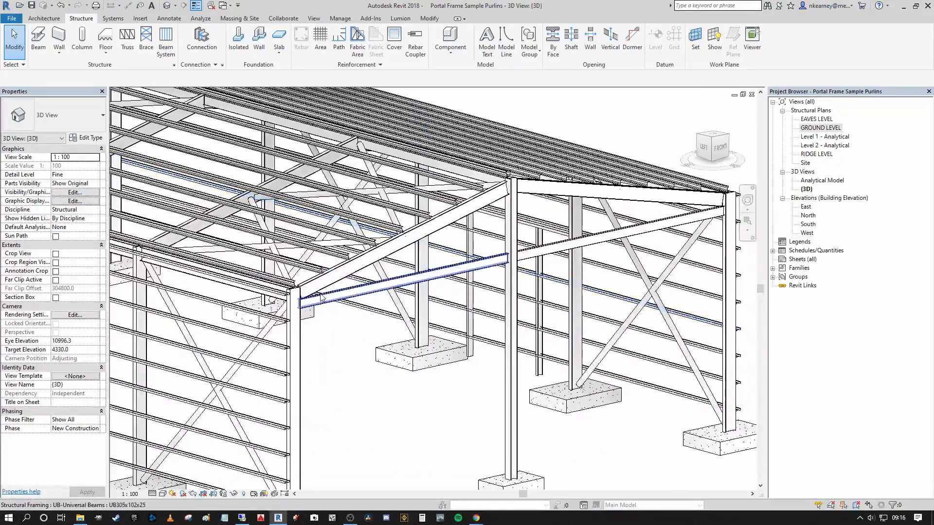
pyautogui.scroll(-3, 389, 312)
pyautogui.scroll(5, 331, 474)
pyautogui.scroll(-5, 327, 468)
pyautogui.scroll(2, 435, 404)
pyautogui.scroll(-3, 419, 384)
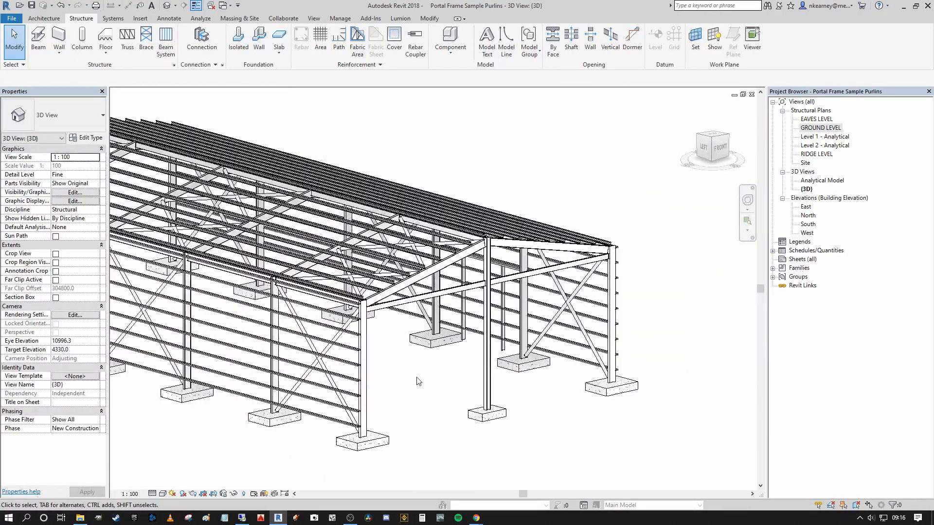
pyautogui.scroll(4, 378, 341)
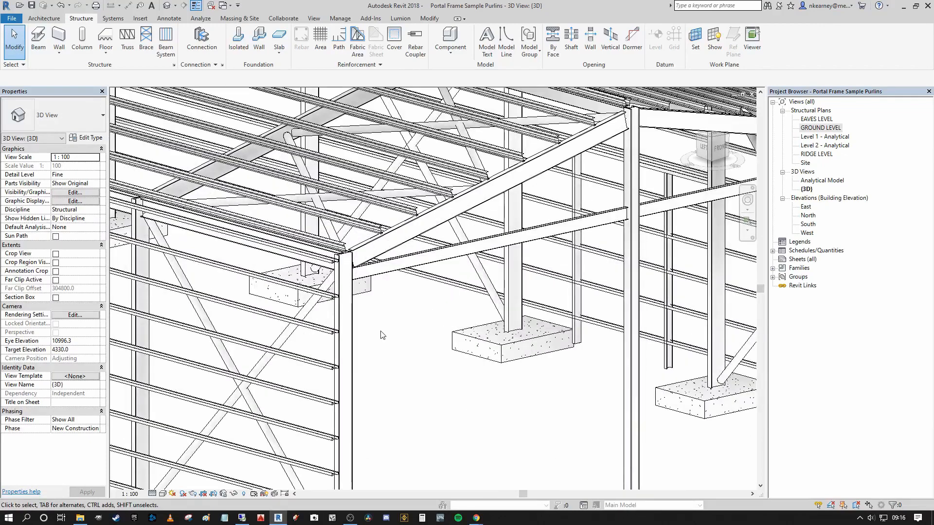
pyautogui.scroll(-3, 381, 335)
pyautogui.scroll(5, 519, 228)
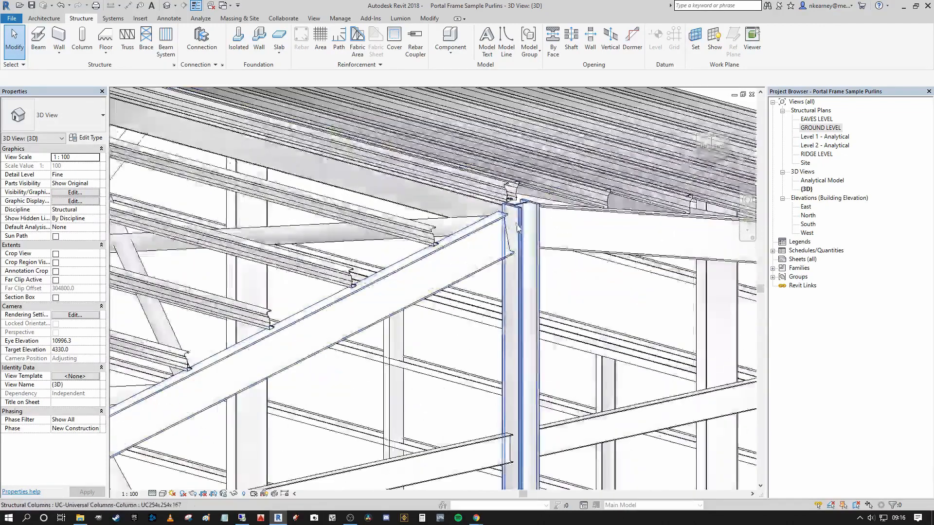
pyautogui.scroll(2, 520, 228)
pyautogui.scroll(-3, 518, 210)
pyautogui.scroll(4, 502, 332)
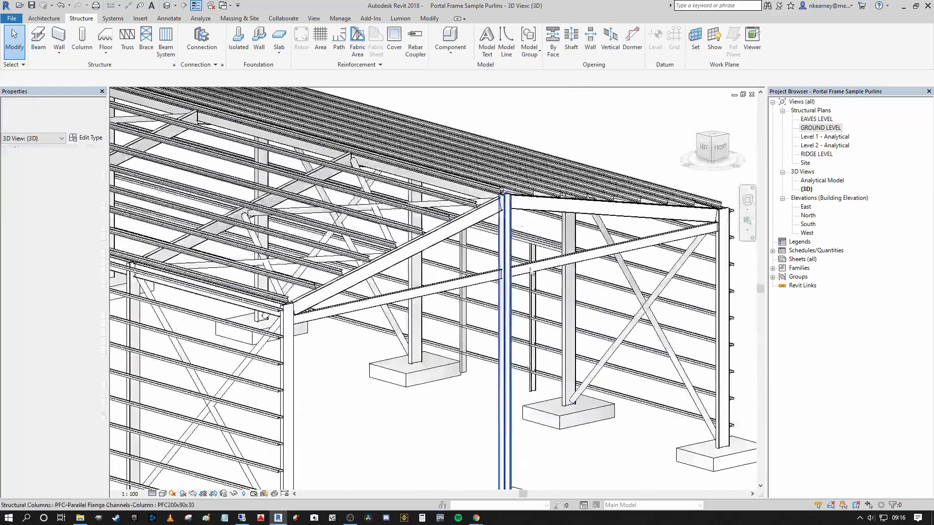
pyautogui.scroll(-2, 502, 333)
pyautogui.scroll(-3, 555, 239)
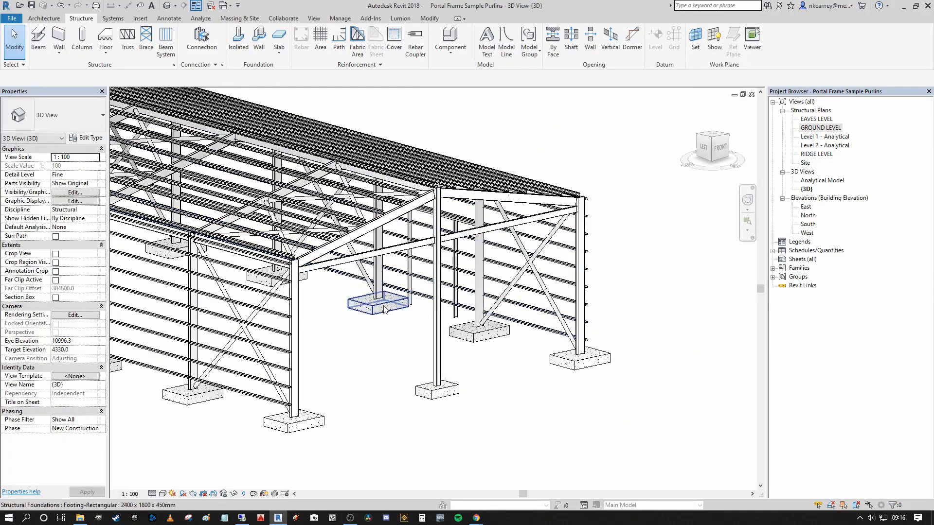
pyautogui.moveTo(393, 297); pyautogui.dragTo(407, 316, button='middle')
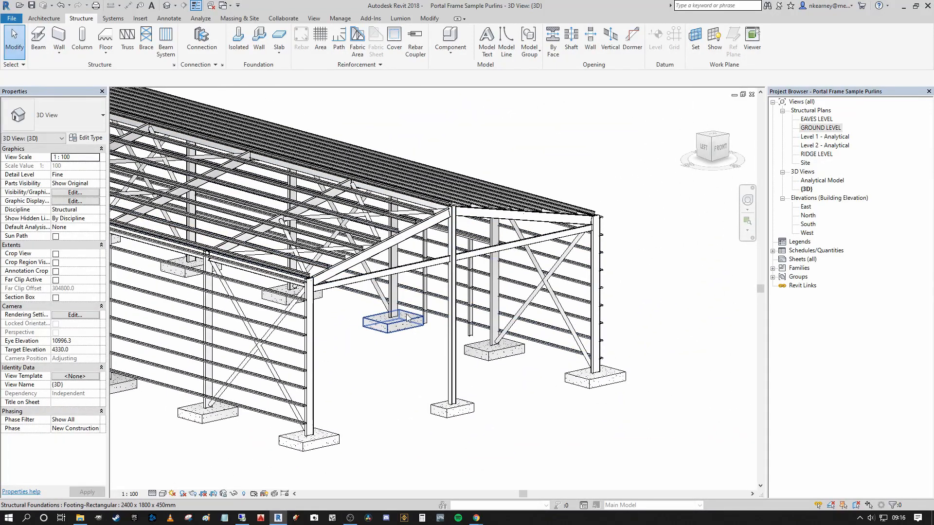
# Step: Start a new beam system and set its work plane by picking the outer flange face of the central front gable column
pyautogui.click(166, 39)
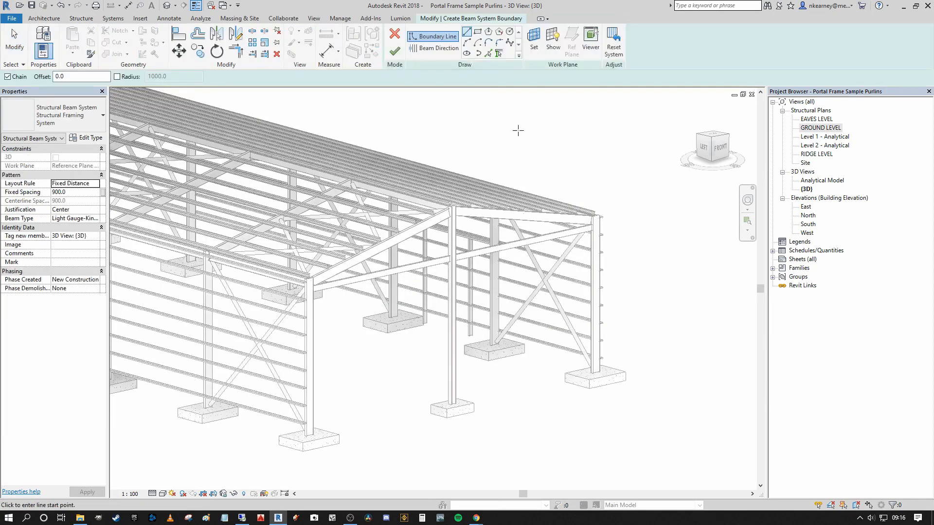
pyautogui.click(534, 51)
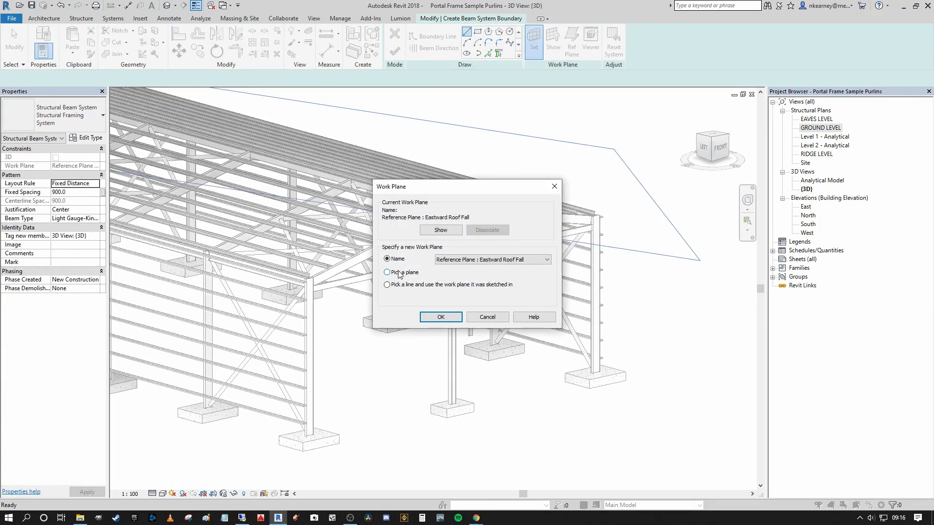
pyautogui.click(439, 317)
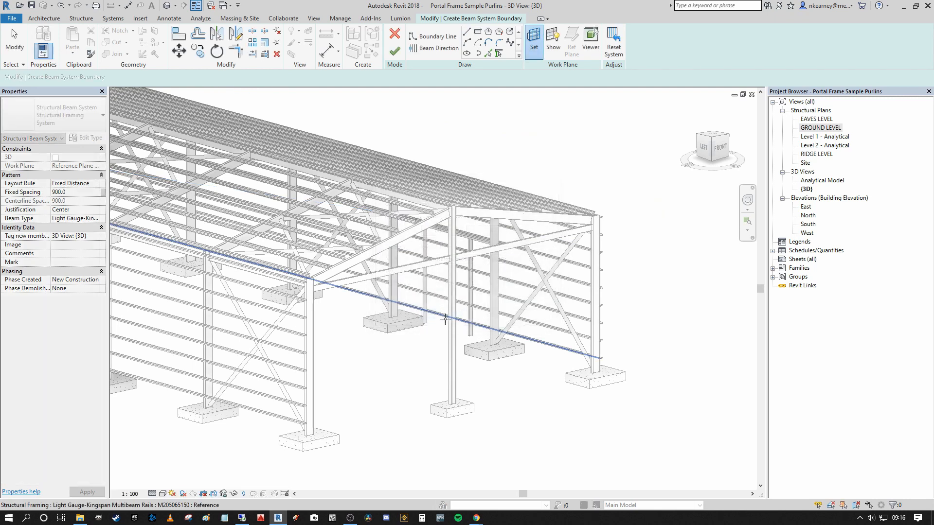
pyautogui.scroll(10, 476, 216)
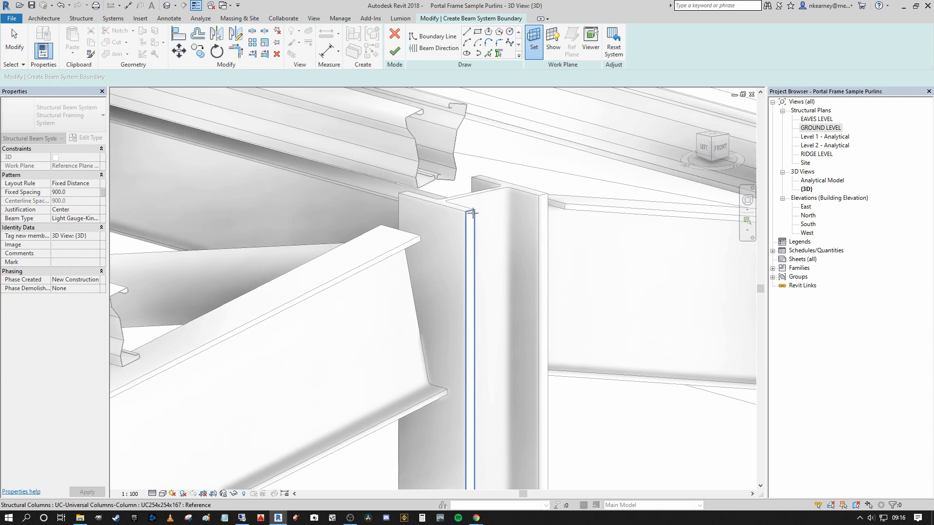
pyautogui.click(473, 213)
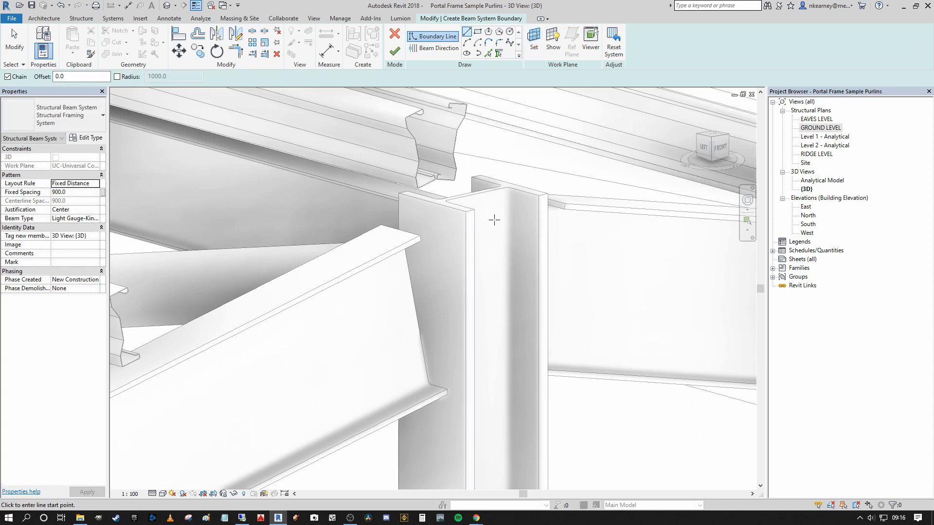
pyautogui.scroll(-8, 494, 214)
pyautogui.scroll(2, 516, 176)
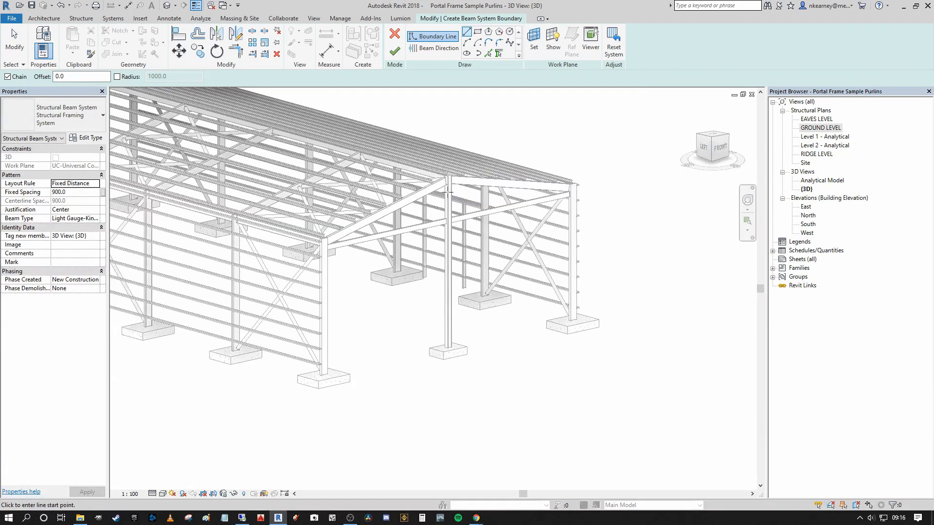
pyautogui.click(581, 184)
pyautogui.scroll(2, 534, 220)
pyautogui.press('Escape')
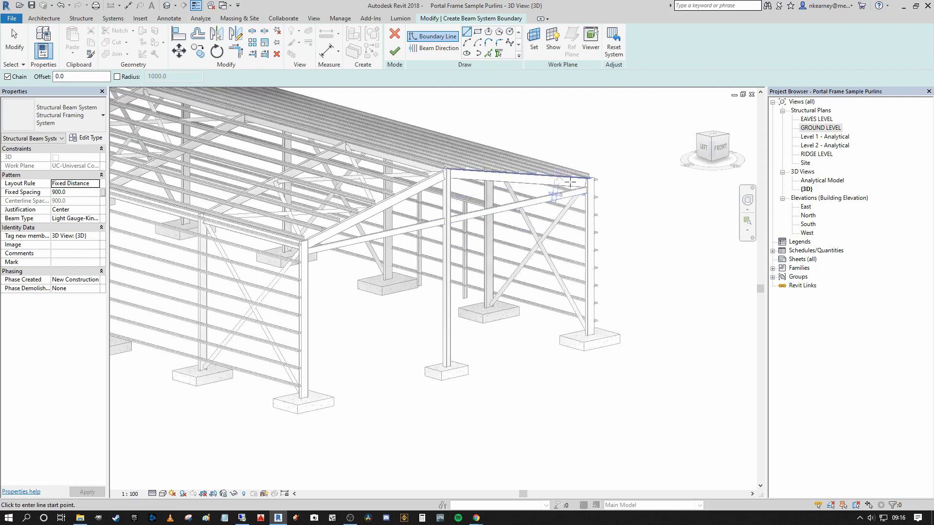
pyautogui.scroll(3, 445, 194)
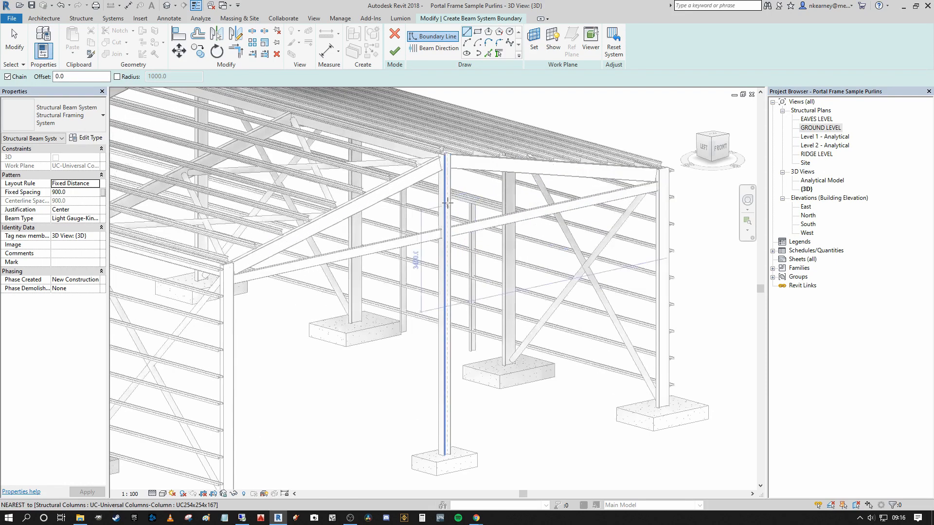
pyautogui.scroll(4, 443, 193)
pyautogui.scroll(-8, 444, 193)
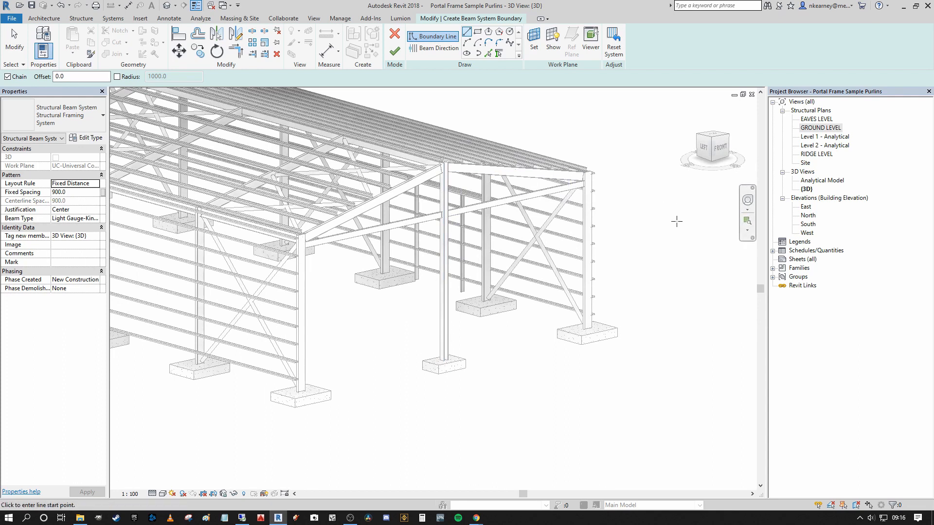
pyautogui.click(720, 148)
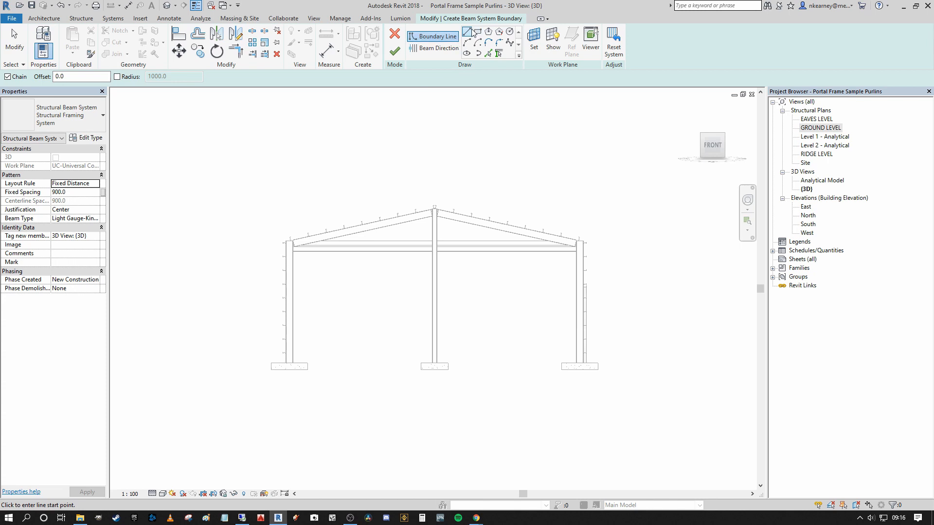
pyautogui.scroll(5, 290, 357)
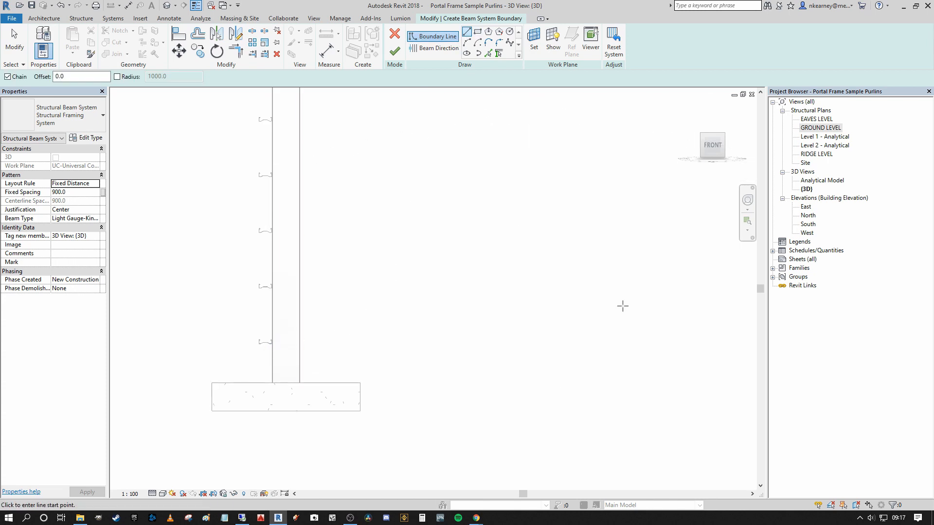
# Step: In the South elevation, draw the bottom boundary line along ground level between the outer faces of the west and east side rails
pyautogui.doubleClick(808, 224)
pyautogui.scroll(-5, 445, 292)
pyautogui.scroll(2, 421, 174)
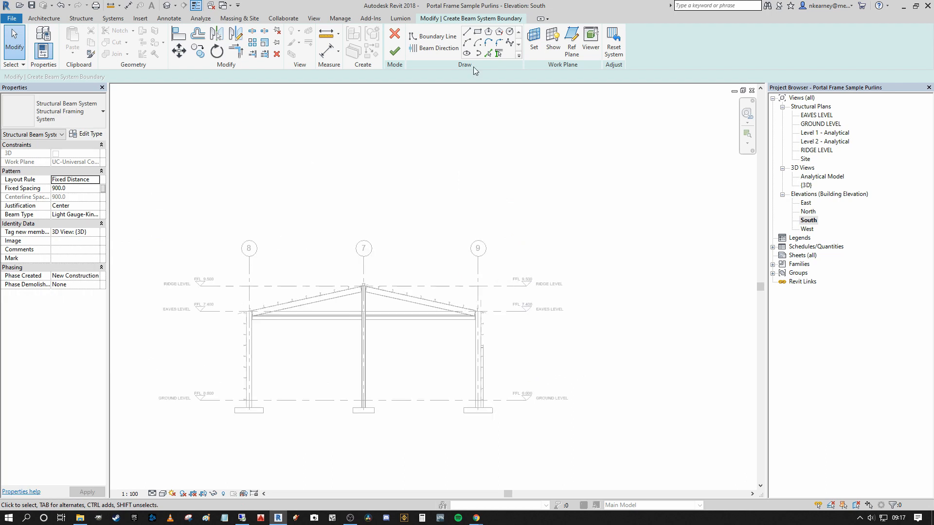
pyautogui.click(467, 32)
pyautogui.scroll(6, 246, 404)
pyautogui.scroll(2, 225, 317)
pyautogui.scroll(2, 171, 306)
pyautogui.scroll(3, 170, 306)
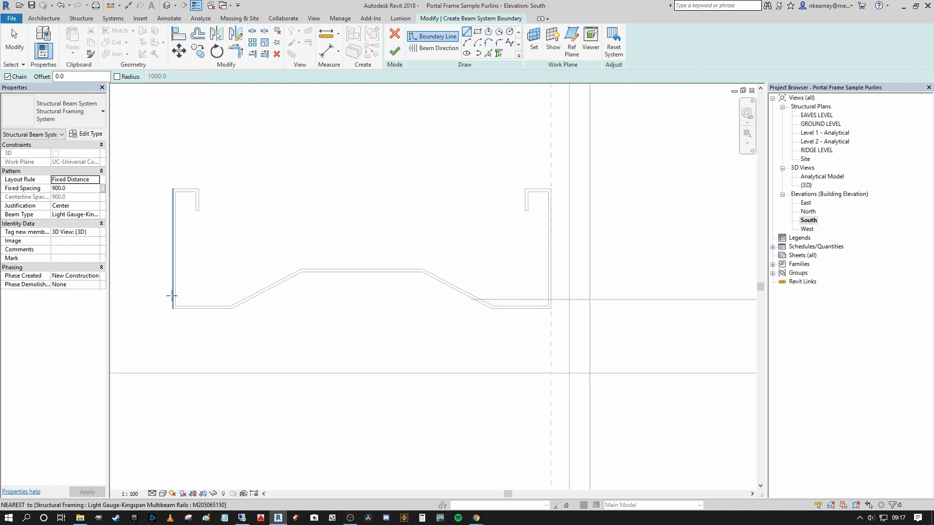
pyautogui.click(171, 373)
pyautogui.scroll(-6, 443, 358)
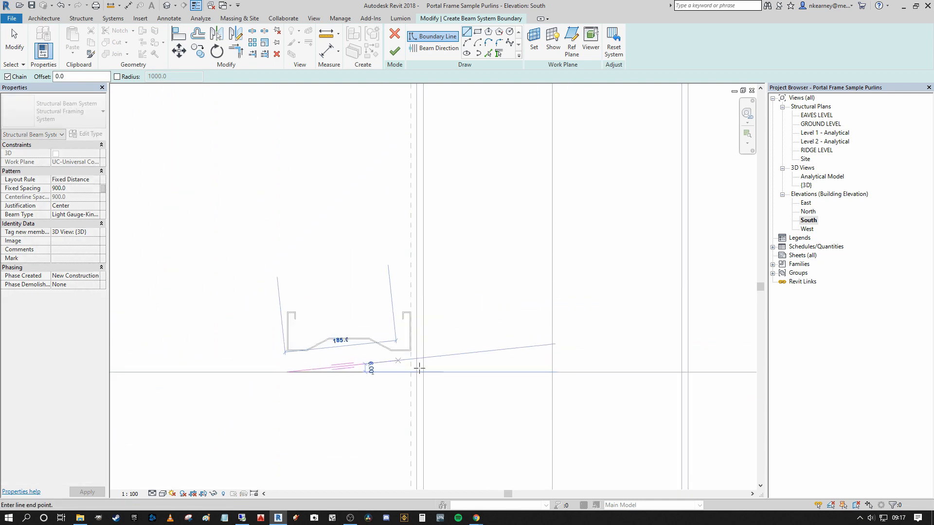
pyautogui.scroll(-5, 348, 354)
pyautogui.scroll(6, 454, 340)
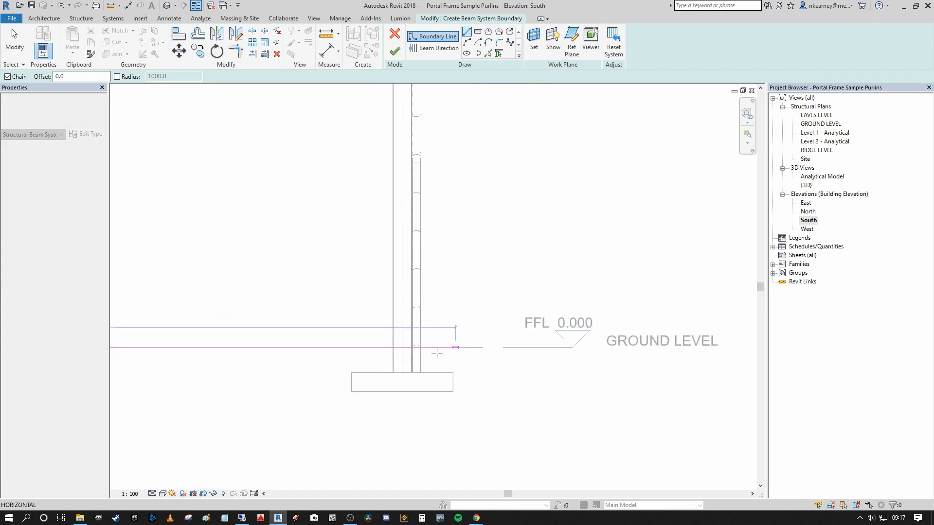
pyautogui.scroll(4, 431, 328)
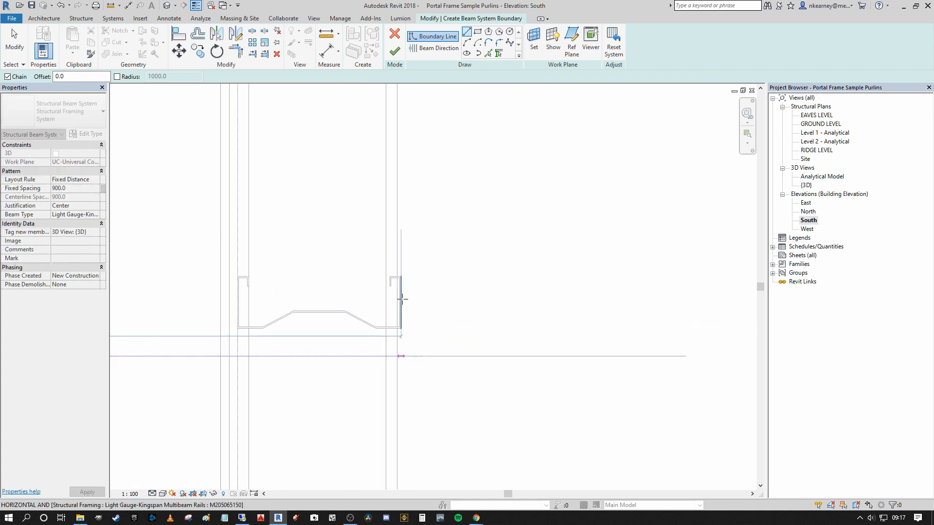
# Step: Continue the boundary up the east rails' outer face to the roof fall plane and along the eastern rafter slope to the ridge
pyautogui.scroll(-8, 402, 299)
pyautogui.scroll(3, 492, 229)
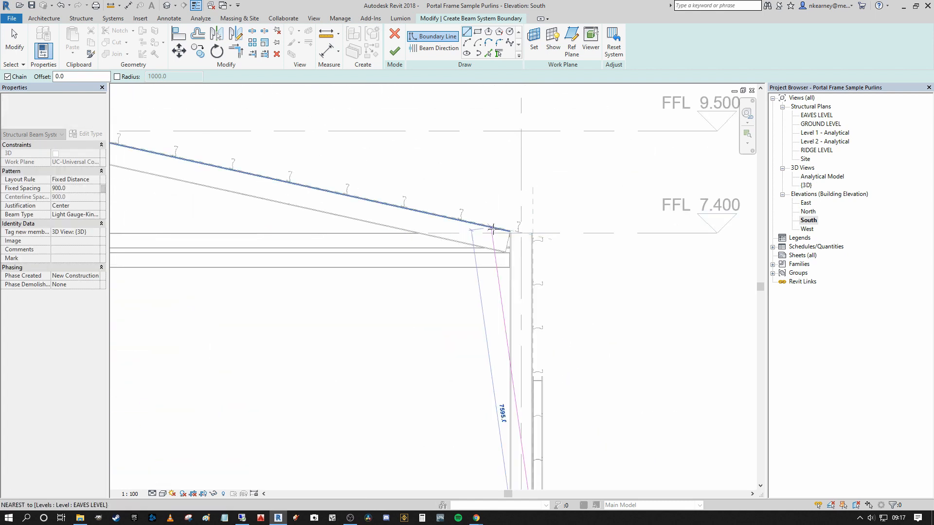
pyautogui.scroll(5, 492, 229)
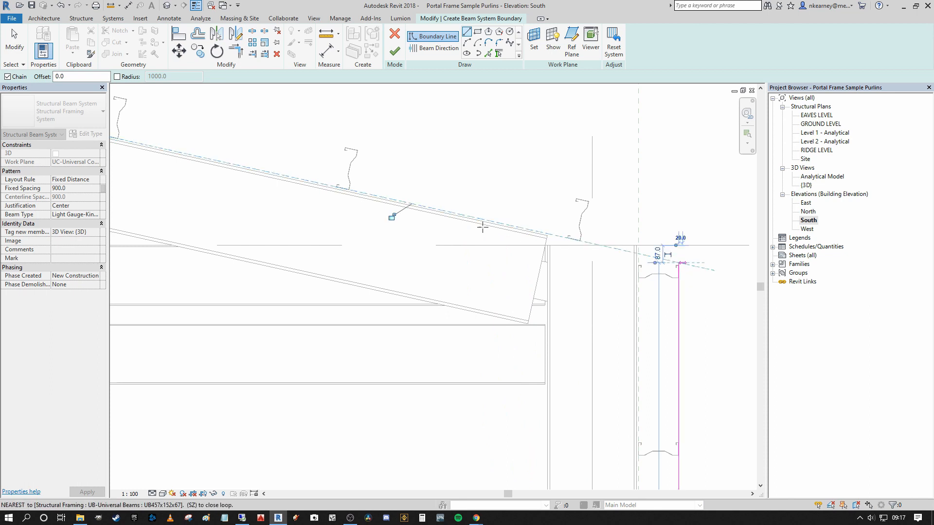
pyautogui.scroll(-6, 487, 227)
pyautogui.scroll(6, 440, 194)
pyautogui.scroll(3, 440, 192)
pyautogui.click(440, 191)
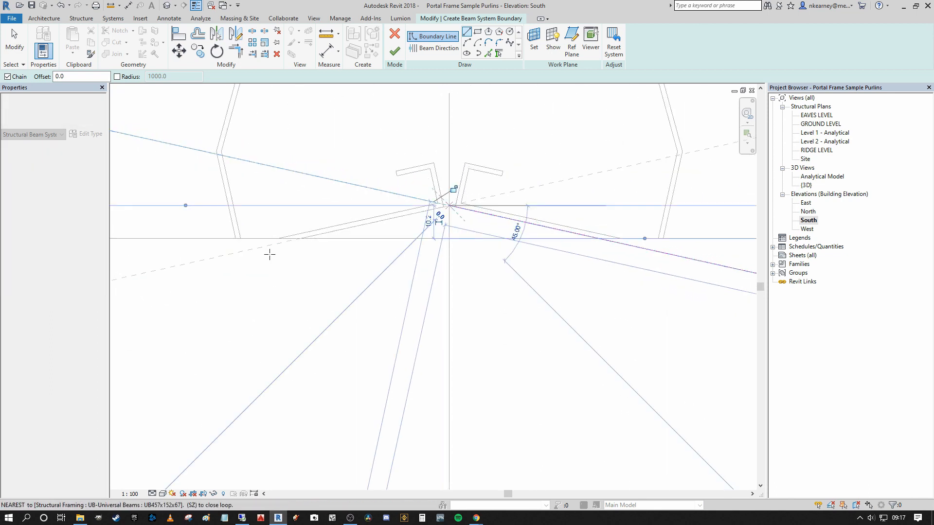
# Step: Draw the western roof slope boundary from the ridge along the Westward Roof Fall plane to the west rails' outer face
pyautogui.scroll(-6, 223, 254)
pyautogui.moveTo(224, 254); pyautogui.dragTo(652, 206, button='middle')
pyautogui.moveTo(295, 286); pyautogui.dragTo(478, 231, button='middle')
pyautogui.scroll(-4, 176, 302)
pyautogui.moveTo(176, 302); pyautogui.dragTo(514, 172, button='middle')
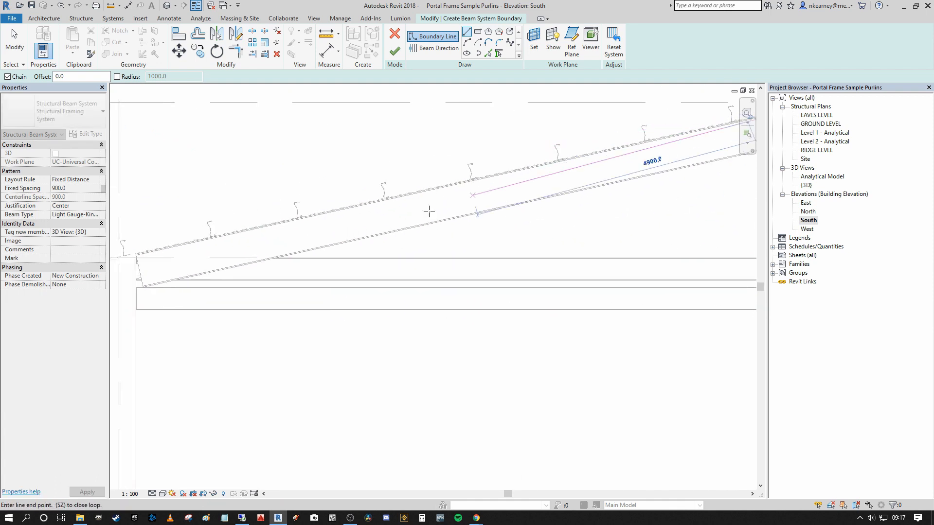
pyautogui.moveTo(222, 240); pyautogui.dragTo(532, 193, button='middle')
pyautogui.scroll(6, 389, 218)
pyautogui.scroll(4, 389, 231)
pyautogui.scroll(3, 389, 228)
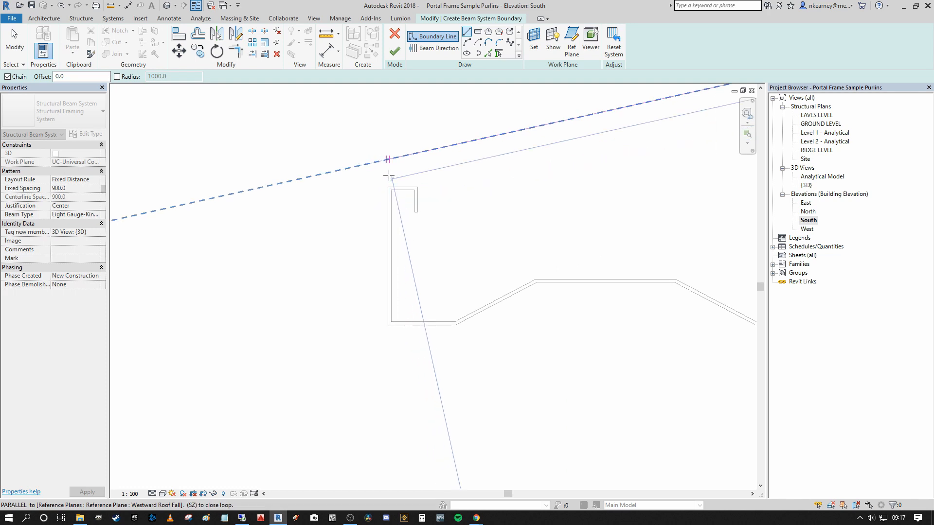
pyautogui.click(389, 159)
# Step: Close the boundary down the west rails' outer face to ground level and check its corner at the west eaves
pyautogui.scroll(-6, 389, 234)
pyautogui.scroll(-2, 364, 434)
pyautogui.moveTo(361, 464); pyautogui.dragTo(344, 105, button='middle')
pyautogui.scroll(-10, 373, 236)
pyautogui.scroll(4, 372, 417)
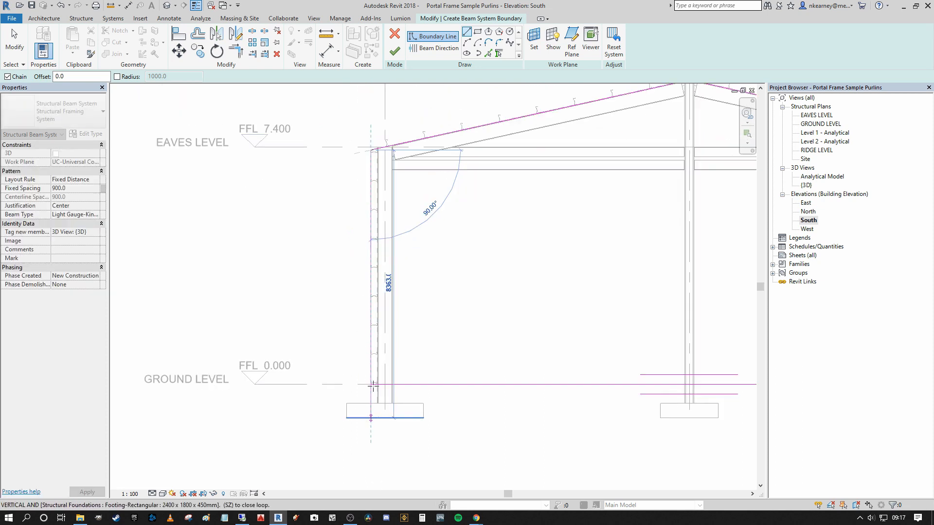
pyautogui.click(373, 373)
pyautogui.scroll(-5, 371, 367)
pyautogui.scroll(7, 371, 248)
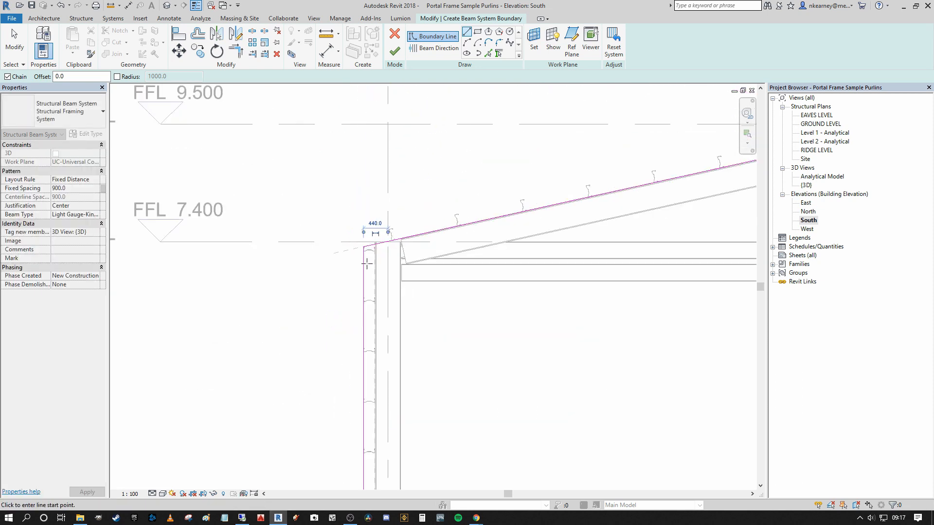
pyautogui.scroll(4, 369, 229)
pyautogui.scroll(-6, 323, 223)
pyautogui.moveTo(325, 211); pyautogui.dragTo(295, 249, button='middle')
pyautogui.scroll(-8, 379, 228)
pyautogui.press('Escape')
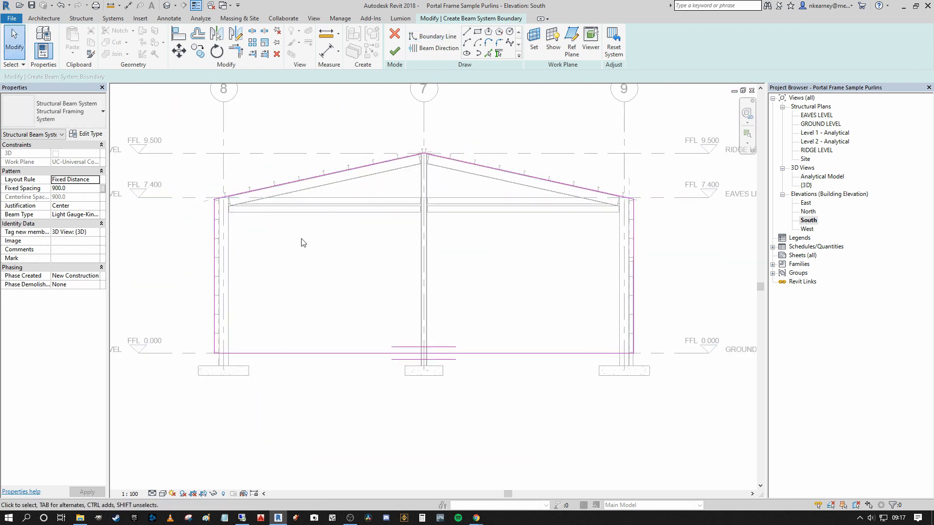
# Step: Set the beam direction parallel to the ground-level boundary line and finish the gable beam system
pyautogui.click(422, 49)
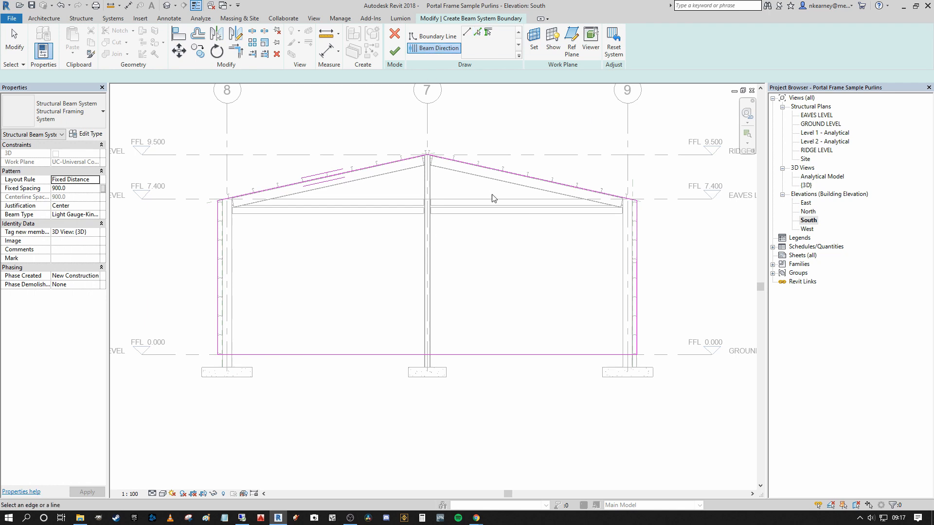
pyautogui.click(505, 354)
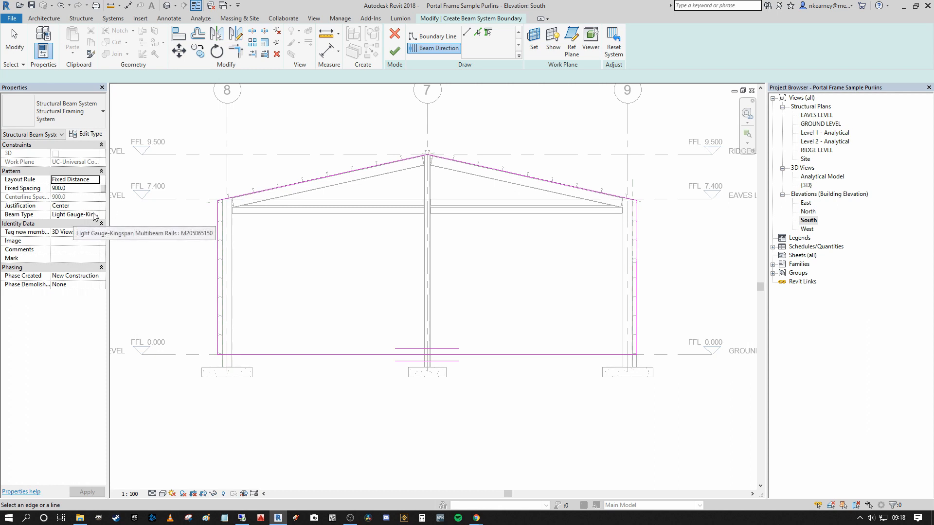
pyautogui.click(393, 52)
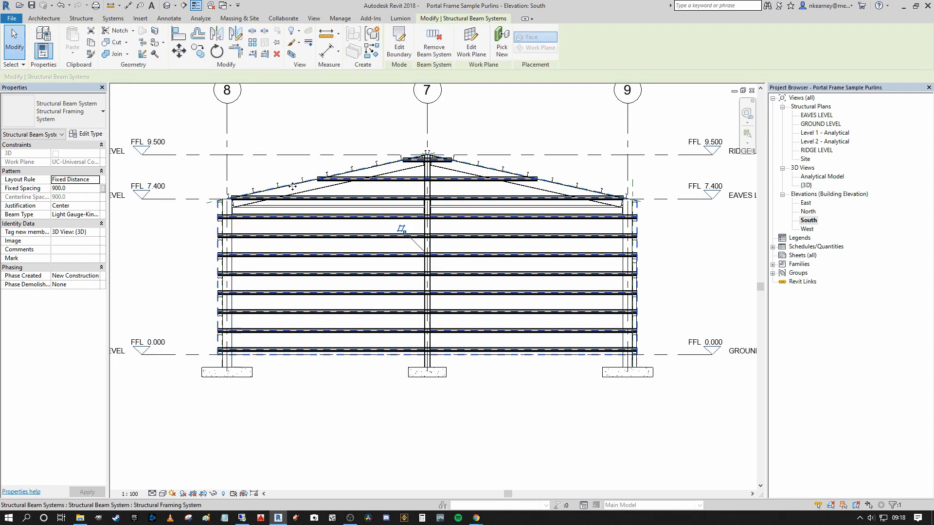
# Step: Review the new gable rails in 3D, examining how they sit against the rafters, the columns and the west side rails
pyautogui.scroll(-4, 402, 230)
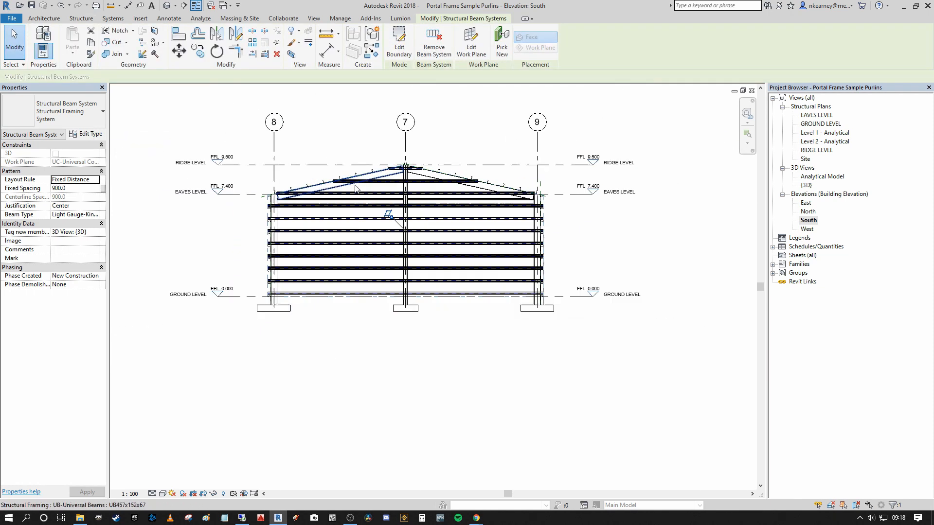
pyautogui.click(167, 6)
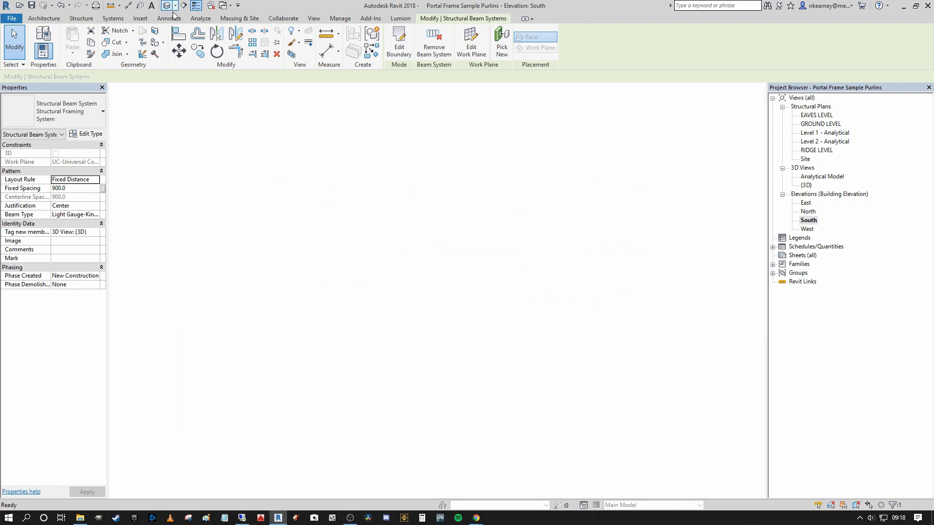
pyautogui.scroll(-5, 435, 271)
pyautogui.keyDown('shift'); pyautogui.moveTo(436, 271); pyautogui.dragTo(519, 249, button='middle'); pyautogui.keyUp('shift')
pyautogui.moveTo(442, 269); pyautogui.dragTo(274, 335, button='middle')
pyautogui.moveTo(652, 282); pyautogui.dragTo(425, 260, button='middle')
pyautogui.scroll(7, 423, 201)
pyautogui.scroll(-5, 339, 223)
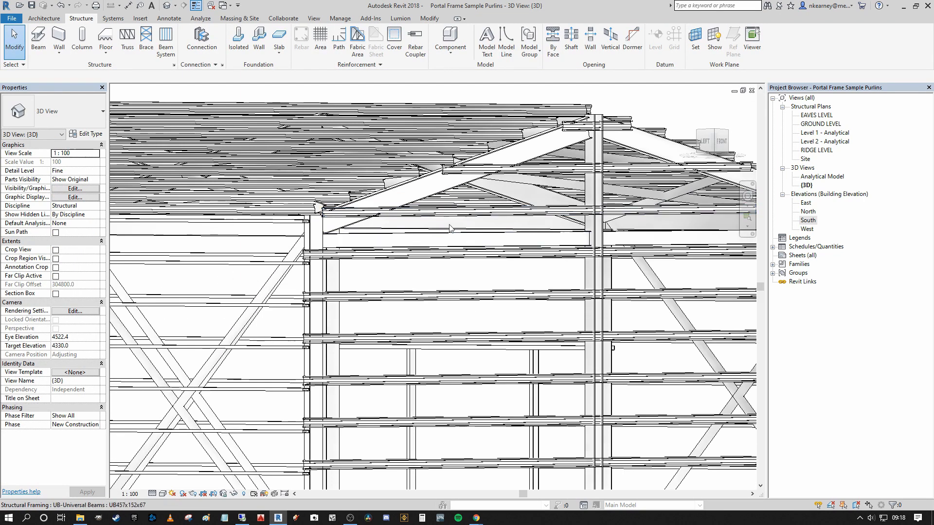
# Step: Try to delete the gable rail at eaves level and dismiss the warning
pyautogui.rightClick(525, 214)
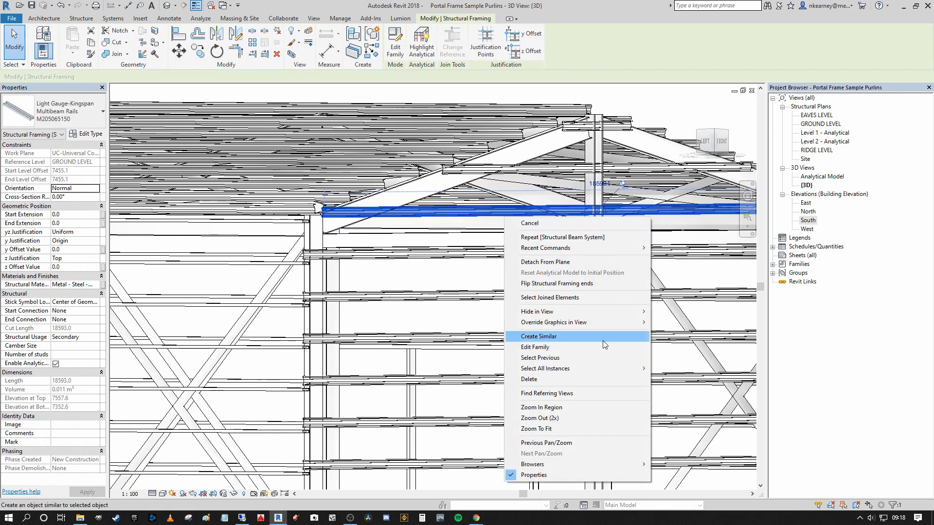
pyautogui.click(603, 379)
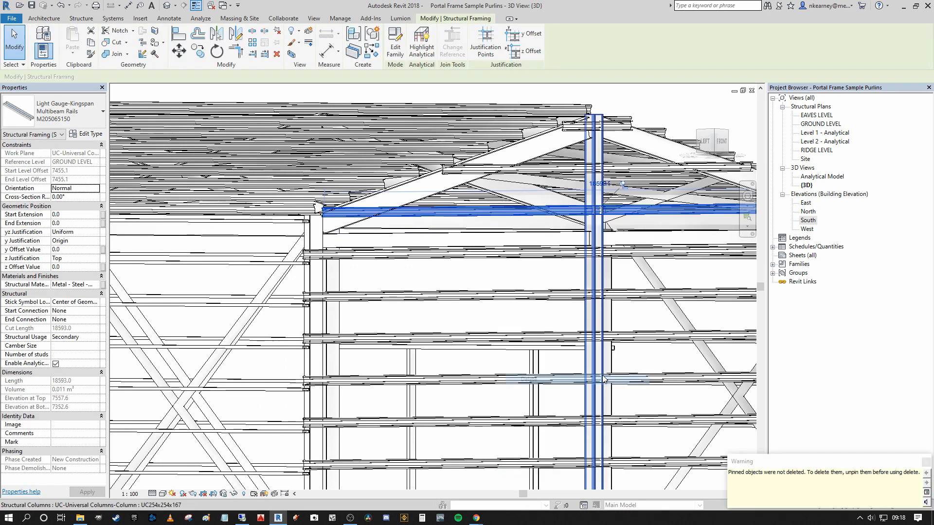
pyautogui.click(926, 462)
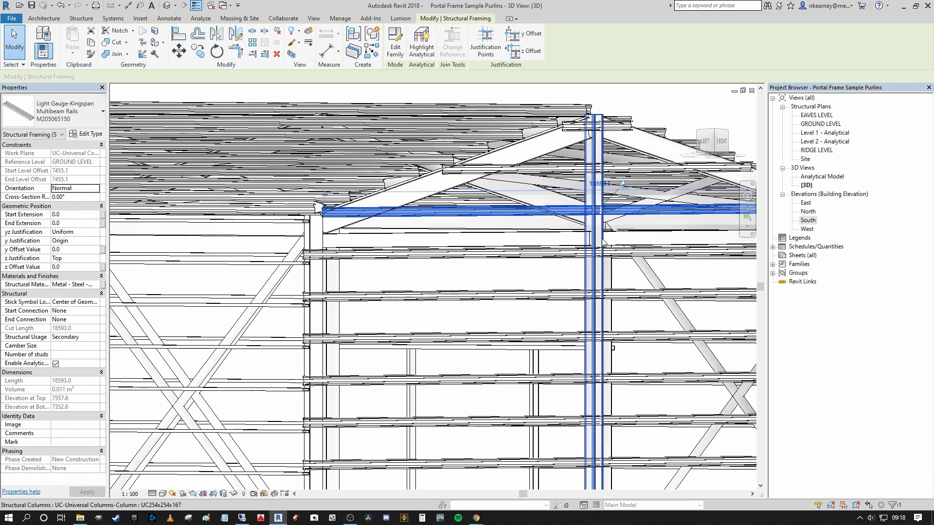
# Step: Select all visible instances of the Multibeam rail and remove both side walls' rails from the selection, keeping only the front gable rails
pyautogui.rightClick(518, 213)
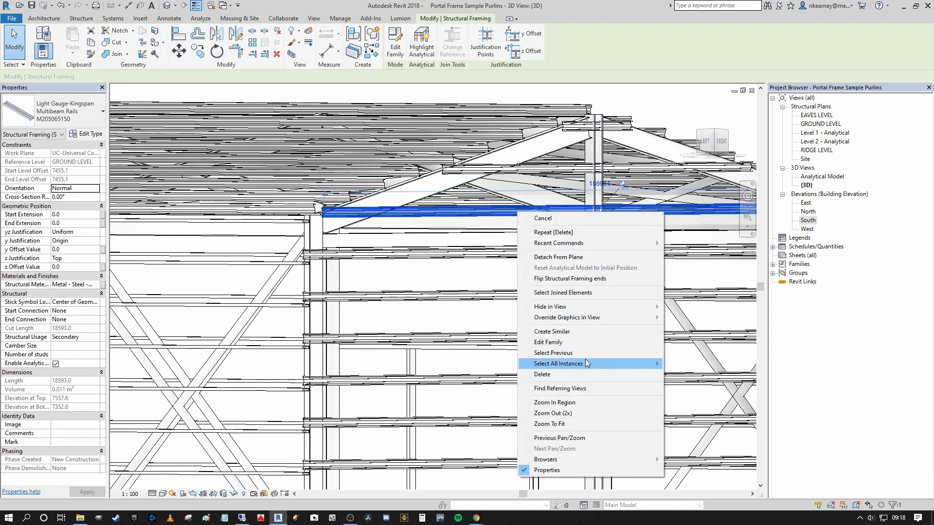
pyautogui.click(758, 362)
pyautogui.scroll(-3, 469, 295)
pyautogui.moveTo(470, 296); pyautogui.dragTo(437, 295, button='middle')
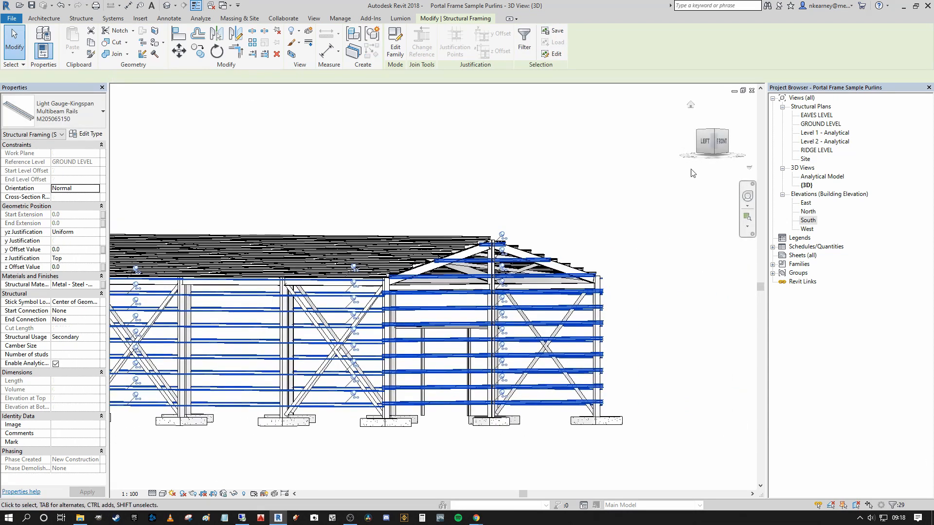
pyautogui.click(720, 144)
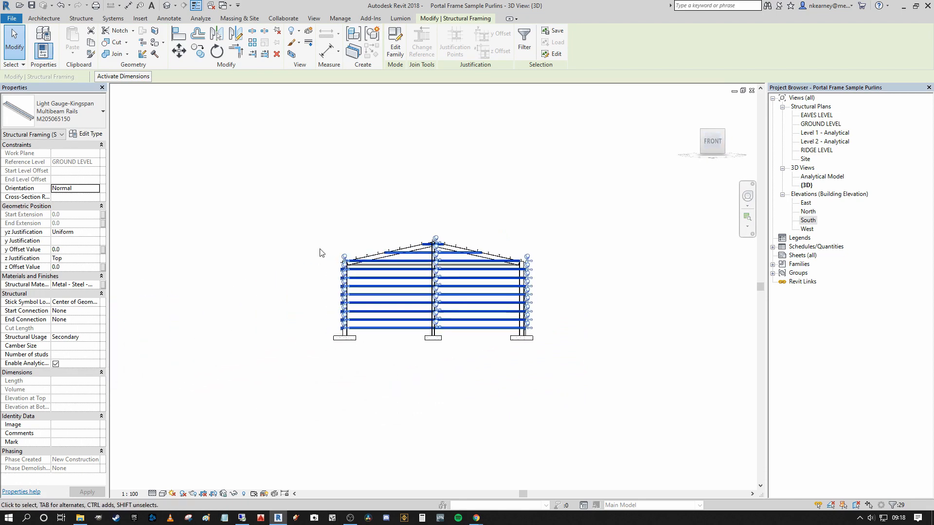
pyautogui.keyDown('shift'); pyautogui.moveTo(345, 336); pyautogui.dragTo(357, 377); pyautogui.keyUp('shift')
pyautogui.keyDown('shift'); pyautogui.moveTo(515, 233); pyautogui.dragTo(547, 371); pyautogui.keyUp('shift')
# Step: Set the selected gable rails' cross-section rotation to 90° and their y justification to Left
pyautogui.scroll(5, 377, 276)
pyautogui.keyDown('shift'); pyautogui.moveTo(376, 276); pyautogui.dragTo(469, 283, button='middle'); pyautogui.keyUp('shift')
pyautogui.keyDown('shift'); pyautogui.moveTo(445, 228); pyautogui.dragTo(352, 225, button='middle'); pyautogui.keyUp('shift')
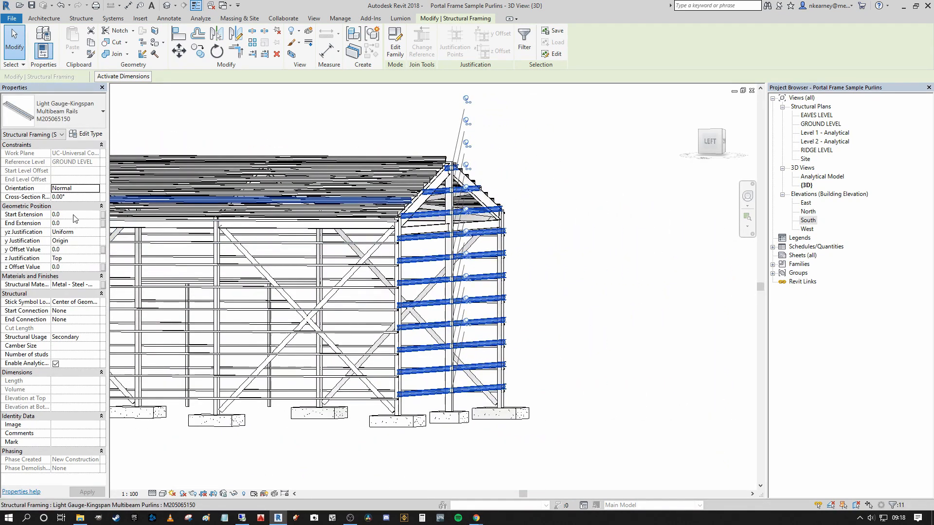
pyautogui.scroll(5, 448, 238)
pyautogui.scroll(-5, 448, 238)
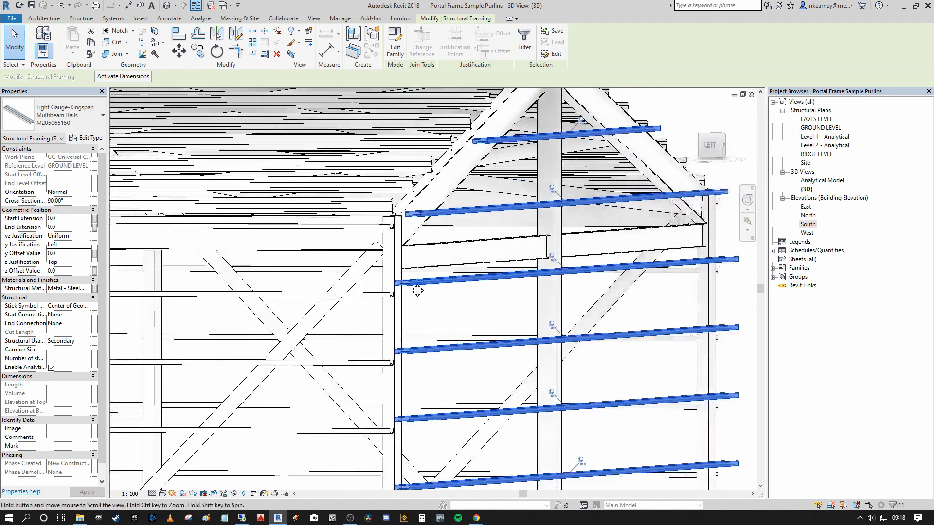
pyautogui.scroll(-4, 462, 298)
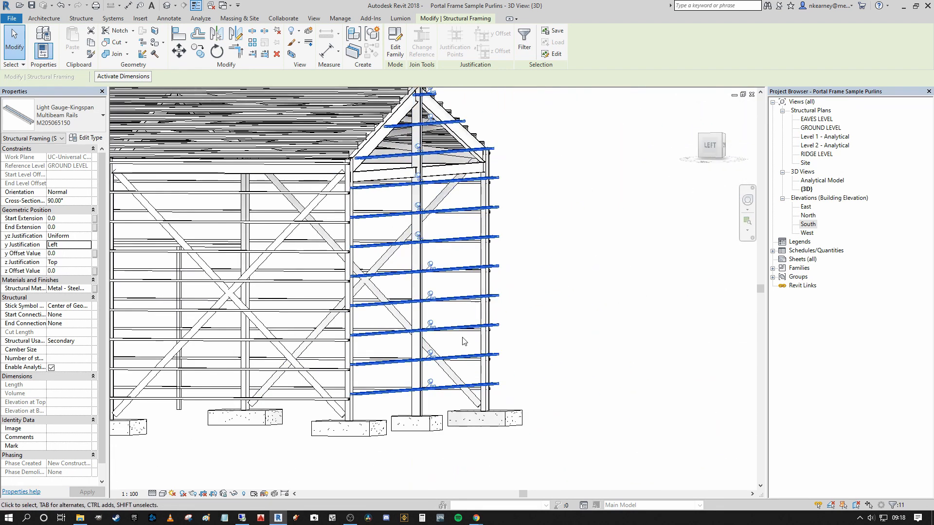
# Step: Examine the rotated gable rails at the west corner column, checking their orientation, column contact and height against the side rails
pyautogui.keyDown('shift'); pyautogui.moveTo(504, 338); pyautogui.dragTo(381, 222, button='middle'); pyautogui.keyUp('shift')
pyautogui.scroll(4, 370, 379)
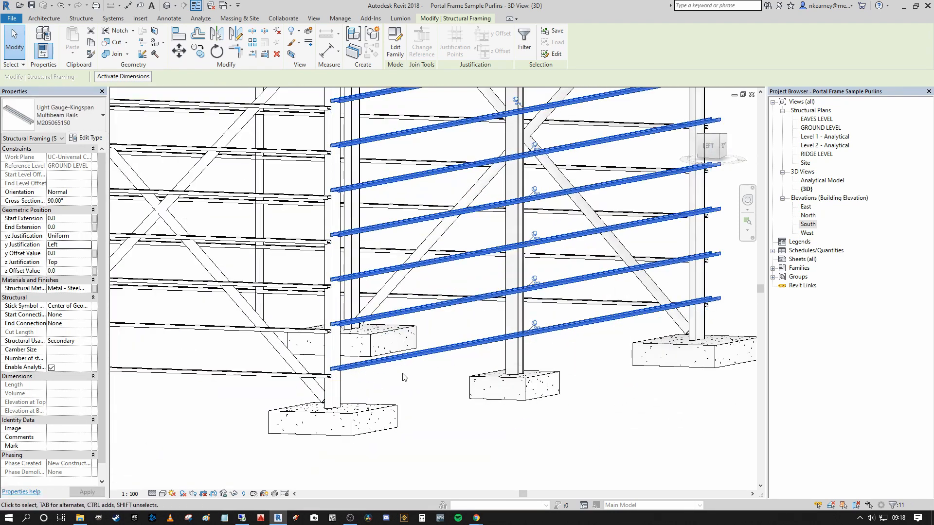
pyautogui.scroll(-4, 402, 377)
pyautogui.scroll(4, 437, 218)
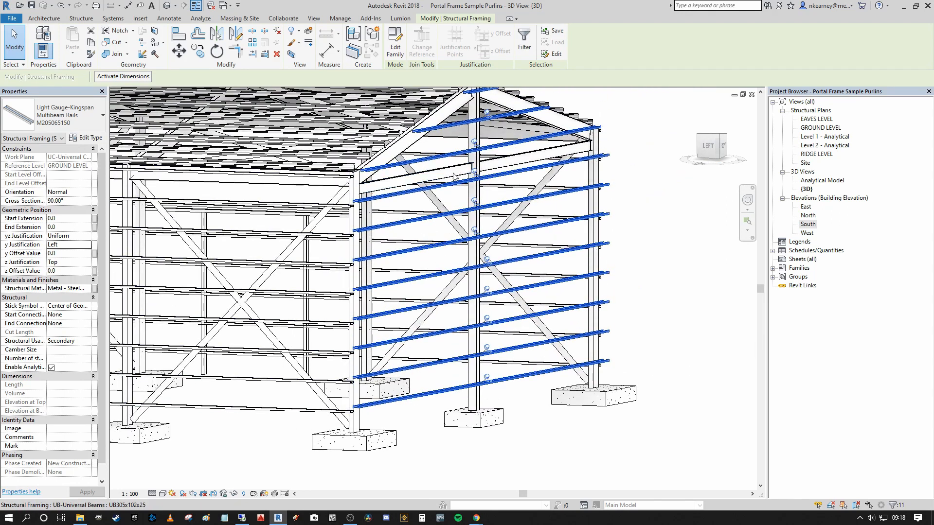
pyautogui.moveTo(429, 178); pyautogui.dragTo(428, 187, button='middle')
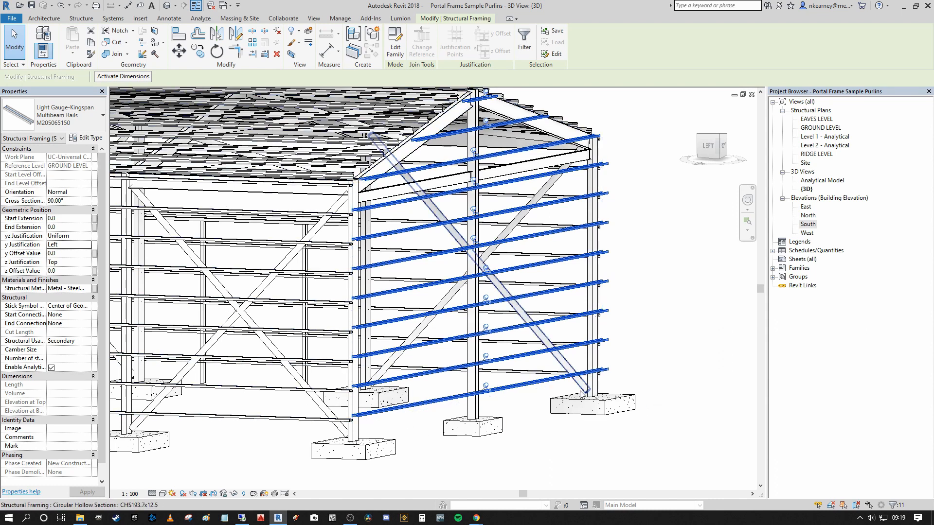
pyautogui.scroll(3, 647, 352)
pyautogui.scroll(-3, 531, 379)
pyautogui.scroll(3, 453, 423)
pyautogui.scroll(-4, 438, 413)
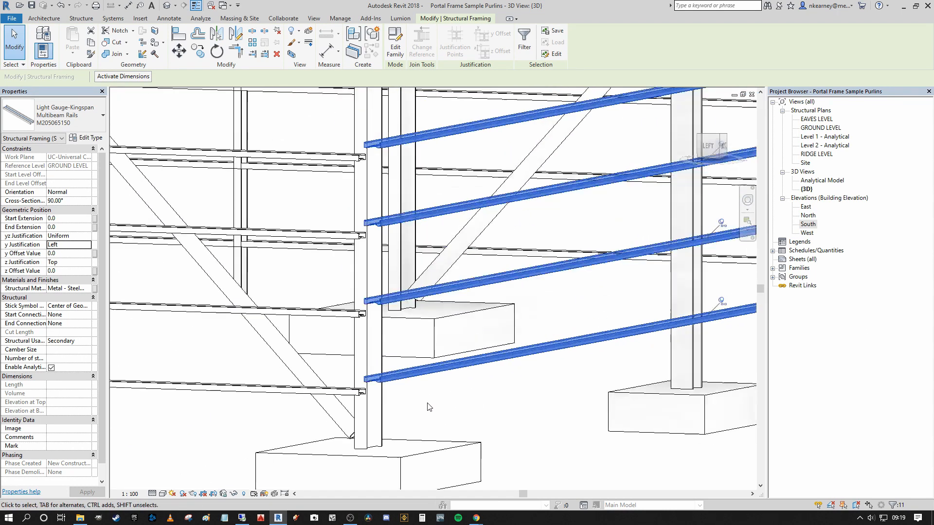
pyautogui.scroll(2, 419, 402)
pyautogui.scroll(5, 420, 402)
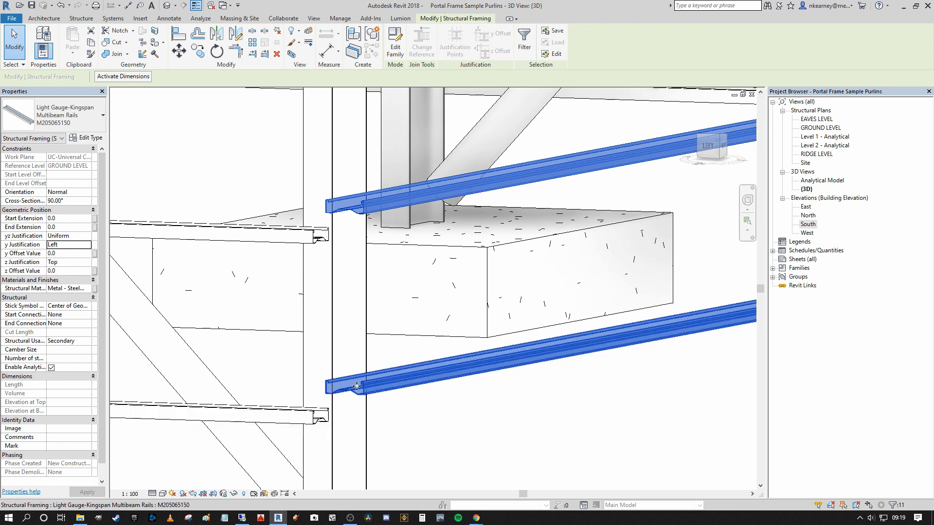
pyautogui.scroll(-8, 383, 367)
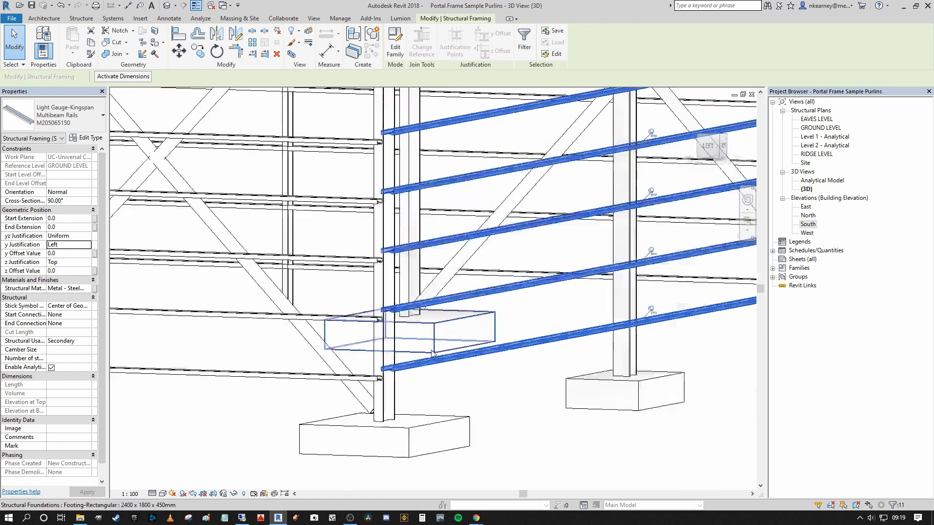
pyautogui.scroll(3, 752, 350)
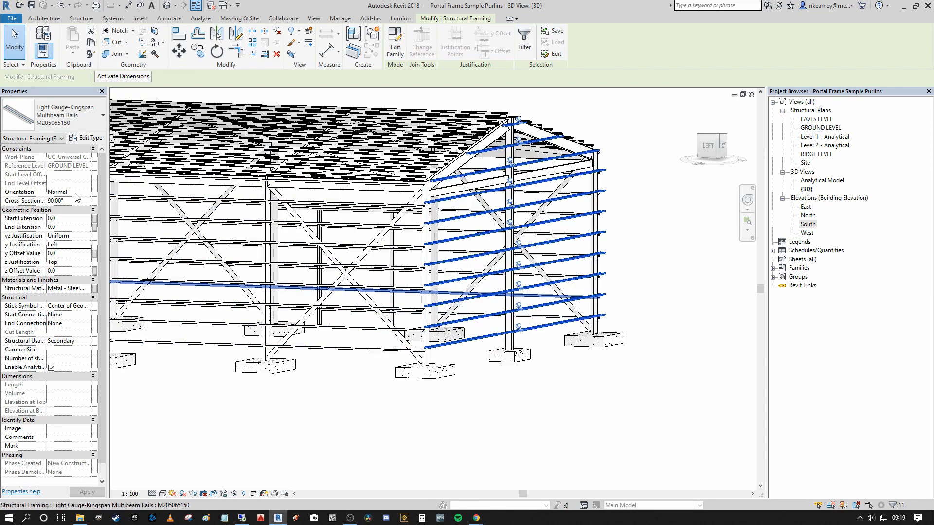
# Step: Try the Beginning, End and Direction Line justifications on the gable beam system, and settle on Beginning
pyautogui.click(439, 355)
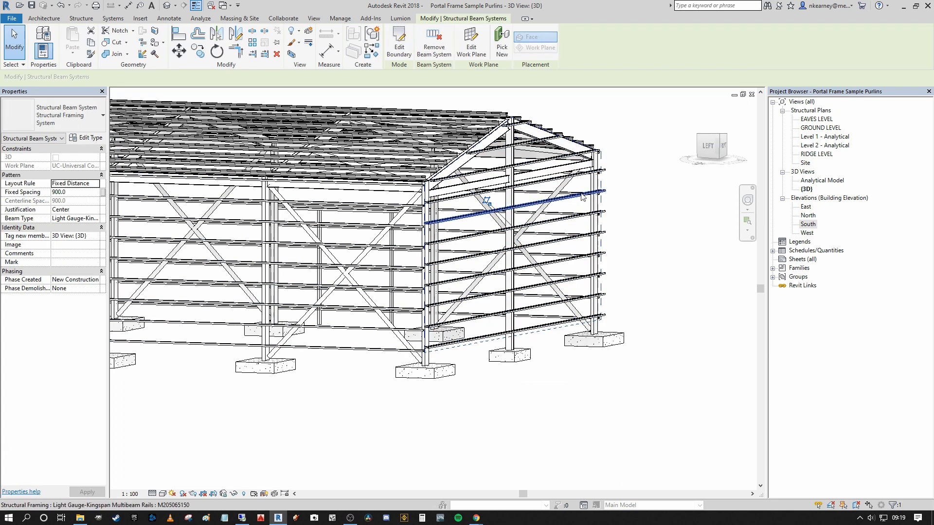
pyautogui.scroll(2, 590, 214)
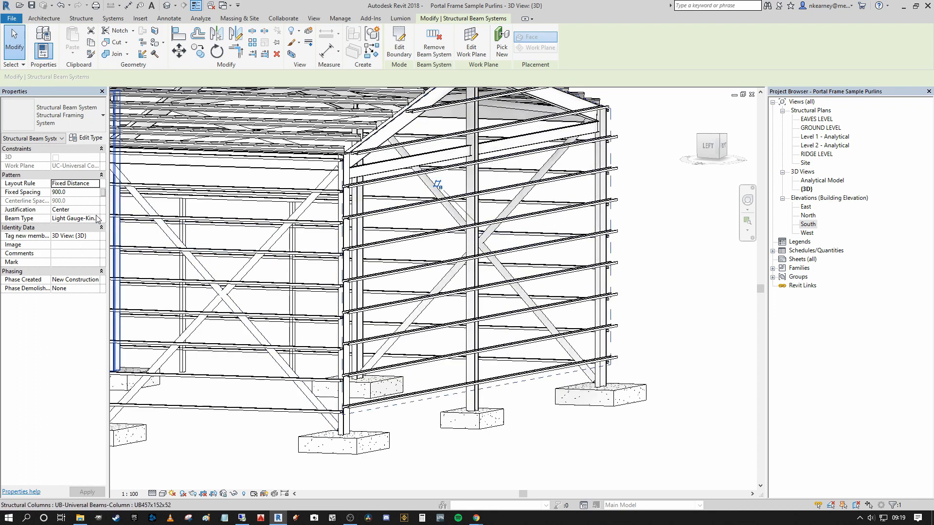
pyautogui.click(96, 212)
pyautogui.click(64, 214)
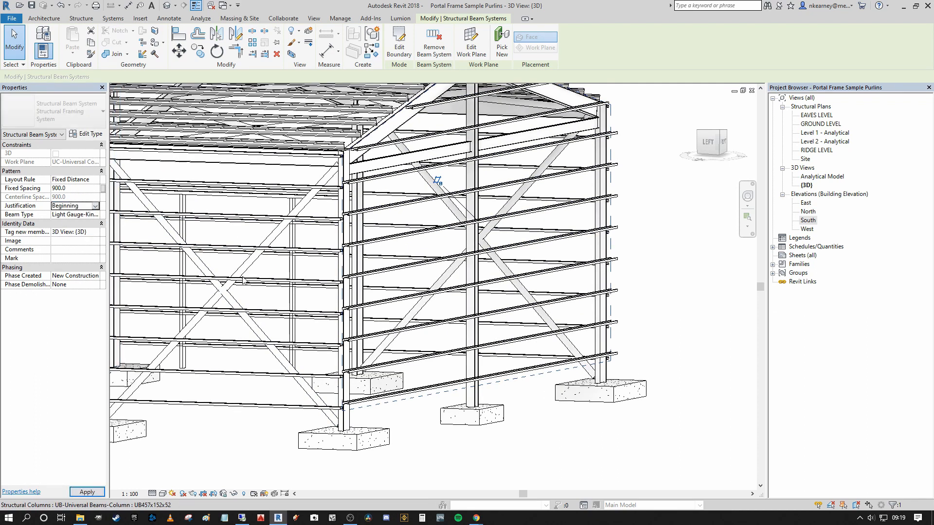
pyautogui.click(96, 207)
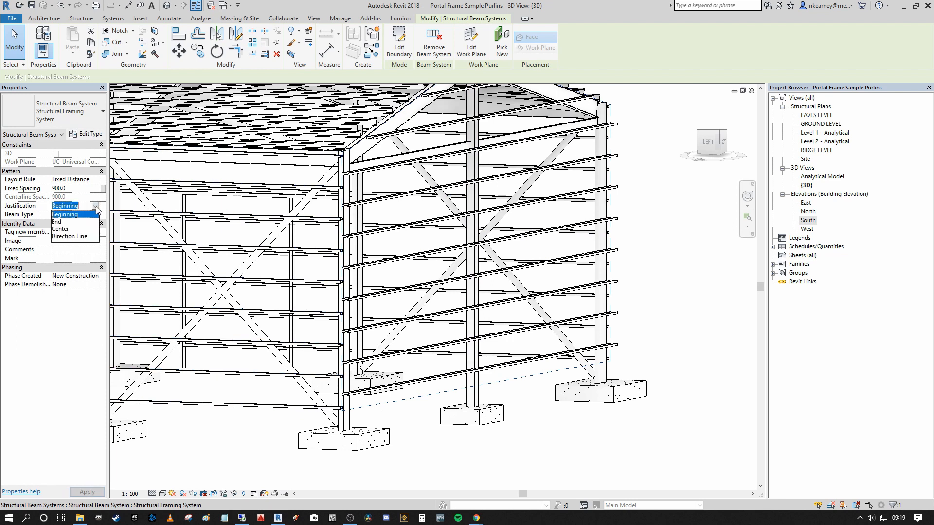
pyautogui.click(57, 222)
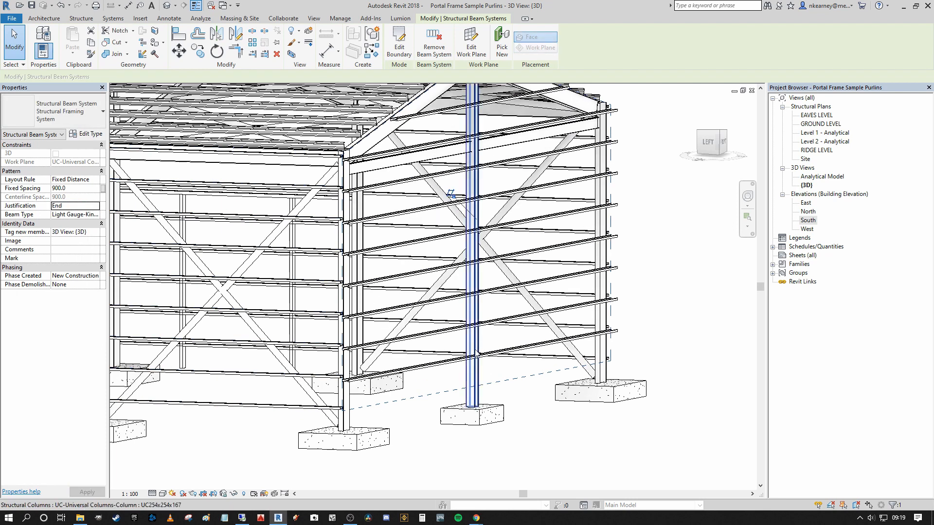
pyautogui.click(95, 207)
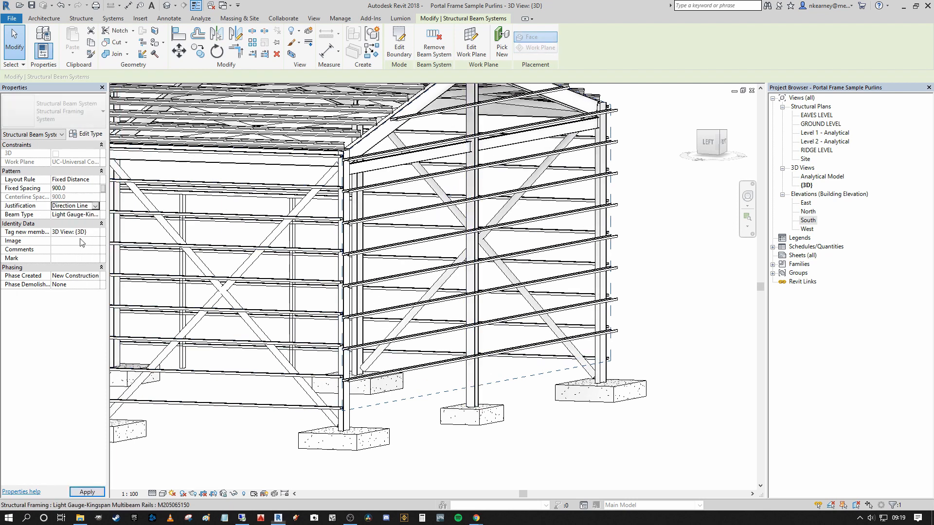
pyautogui.click(95, 207)
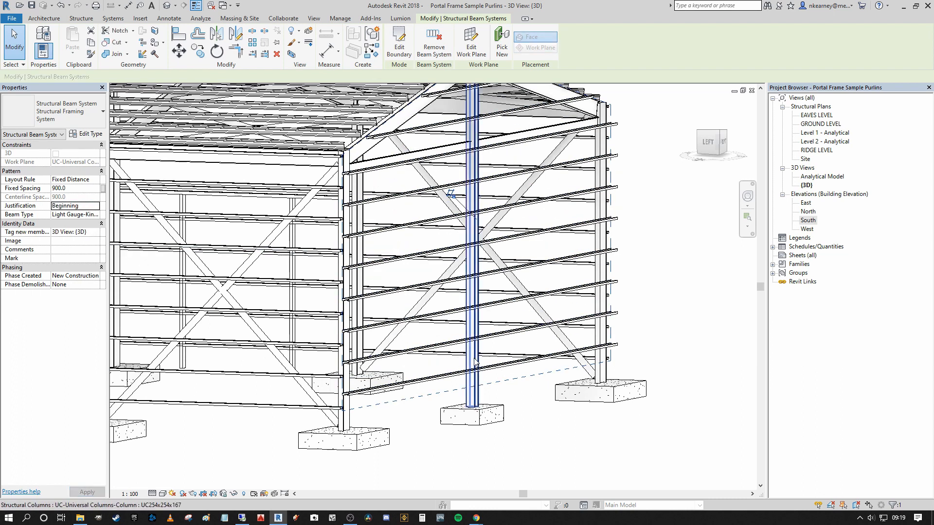
# Step: Examine how the gable rails line up in height with the side rails at the corner columns and eaves
pyautogui.scroll(3, 461, 368)
pyautogui.scroll(1, 437, 414)
pyautogui.moveTo(438, 414); pyautogui.dragTo(530, 389, button='middle')
pyautogui.scroll(3, 389, 387)
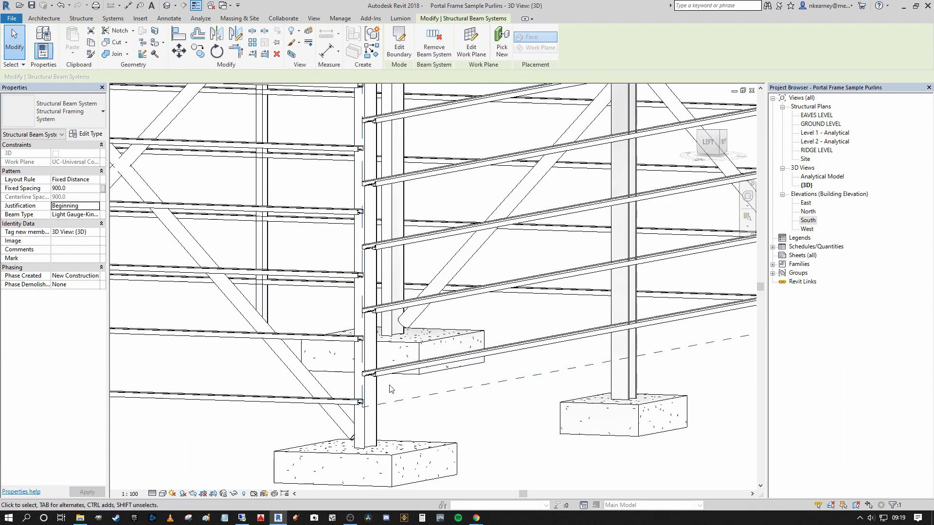
pyautogui.scroll(-4, 359, 410)
pyautogui.moveTo(387, 388); pyautogui.dragTo(387, 383, button='middle')
pyautogui.scroll(-5, 387, 384)
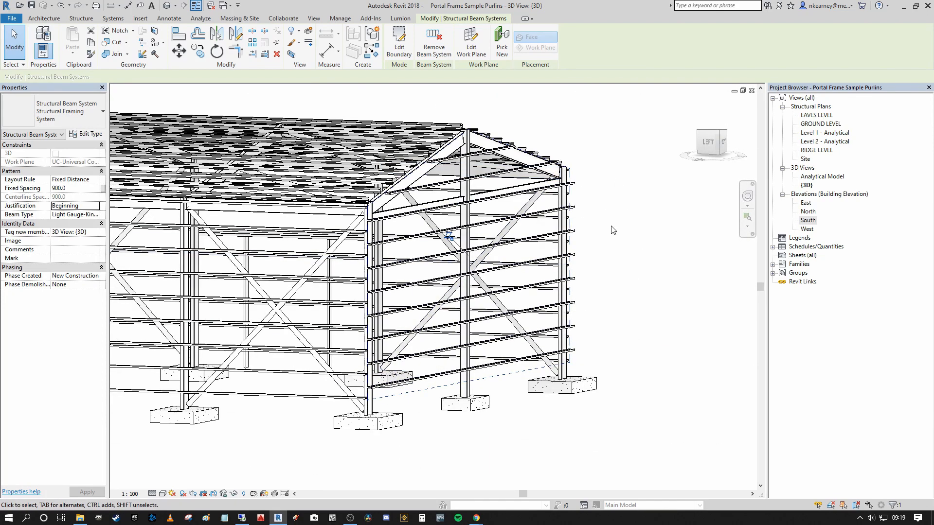
pyautogui.scroll(4, 585, 184)
pyautogui.scroll(-1, 571, 156)
pyautogui.scroll(-2, 541, 163)
pyautogui.moveTo(542, 163); pyautogui.dragTo(511, 139, button='middle')
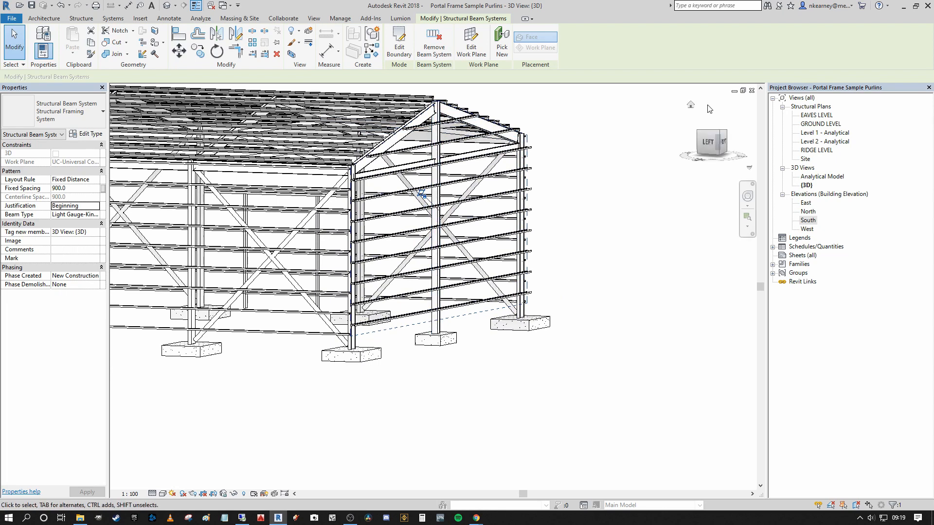
# Step: Move the gable beam system vertically so the lowest gable rail's underside aligns with the underside of the lowest west side rail
pyautogui.click(724, 144)
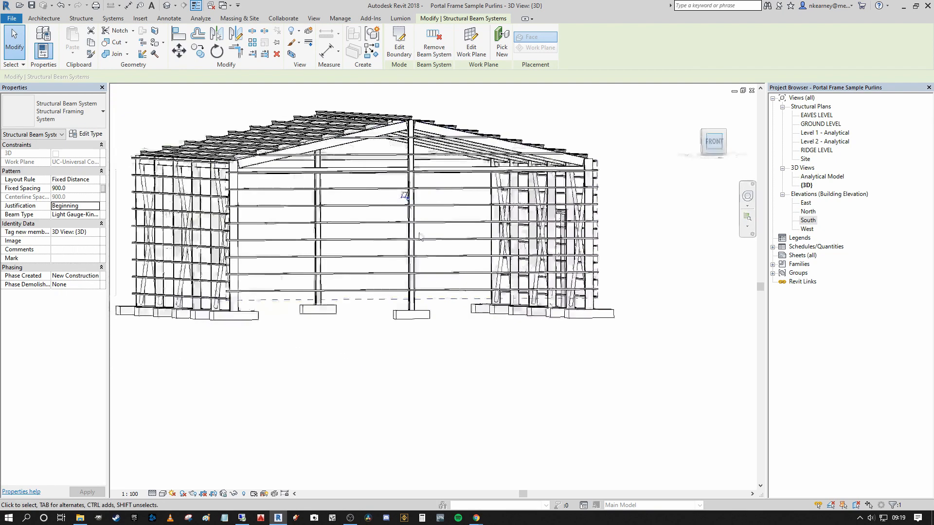
pyautogui.scroll(4, 270, 377)
pyautogui.scroll(3, 289, 361)
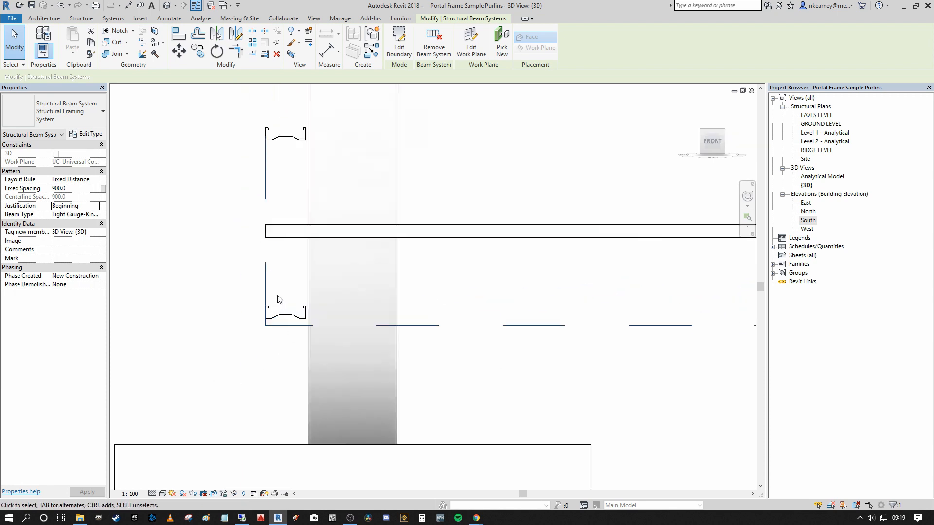
pyautogui.click(179, 51)
pyautogui.scroll(2, 237, 201)
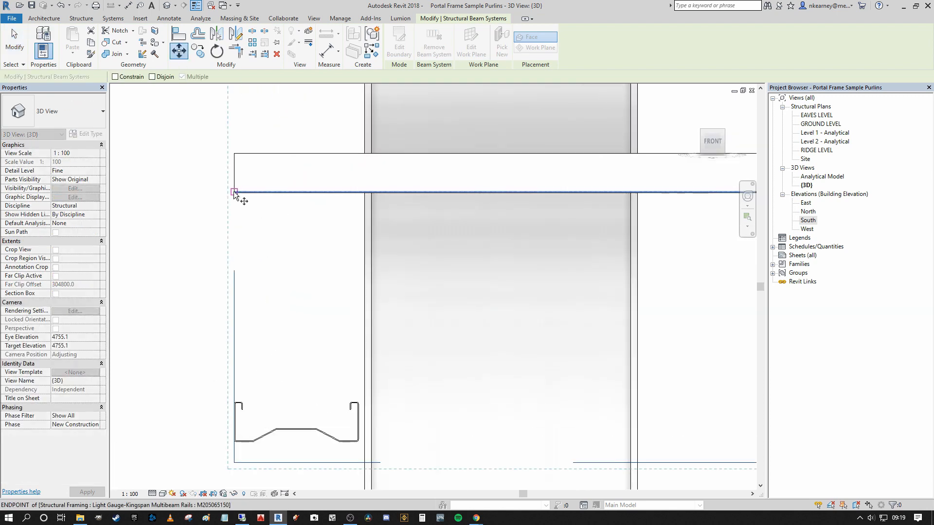
pyautogui.scroll(2, 234, 191)
pyautogui.click(237, 193)
pyautogui.scroll(-3, 238, 205)
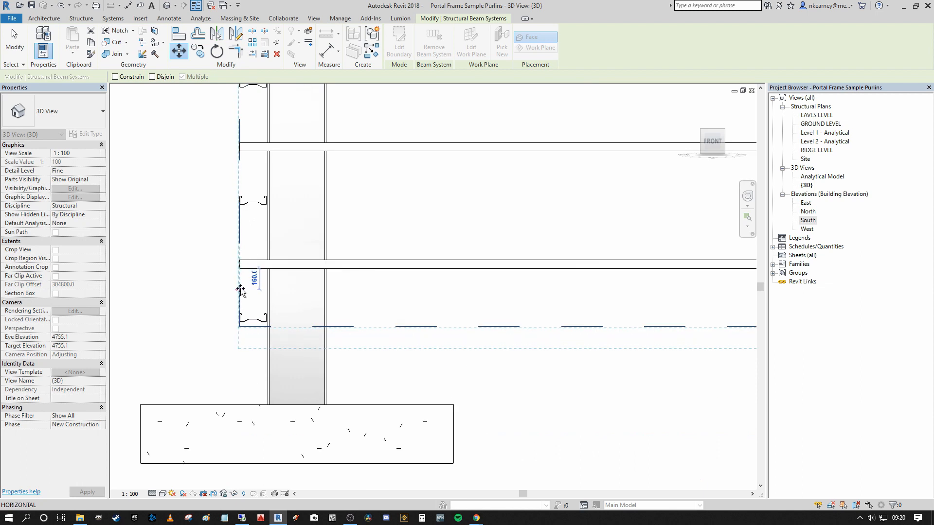
pyautogui.scroll(5, 241, 288)
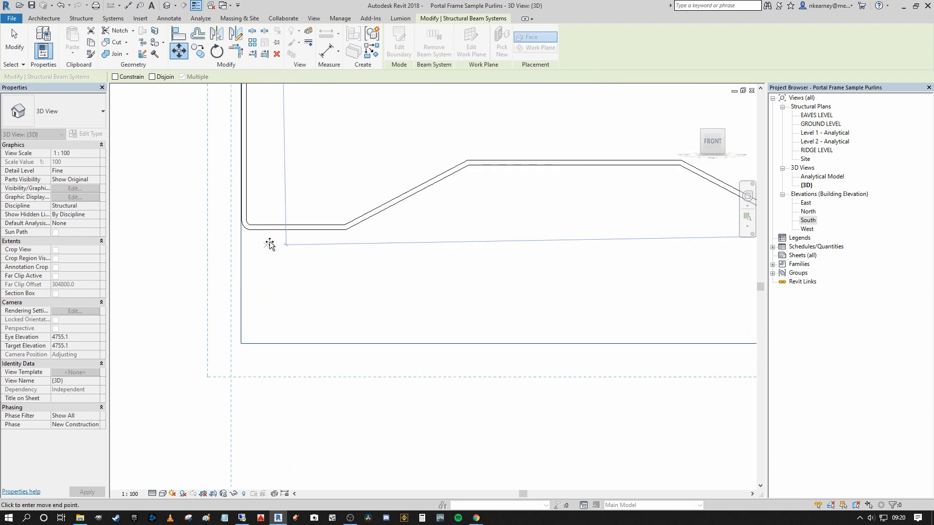
pyautogui.press('shift')
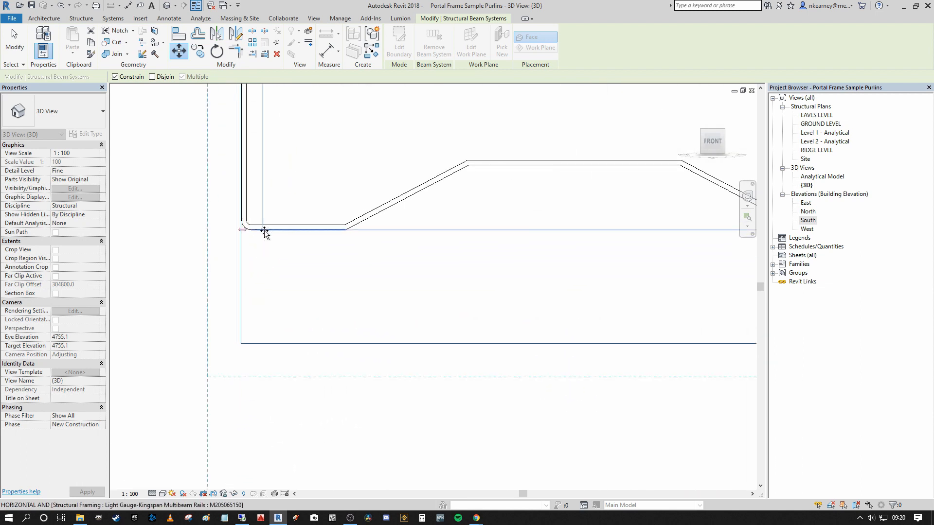
pyautogui.click(255, 254)
pyautogui.scroll(-5, 236, 245)
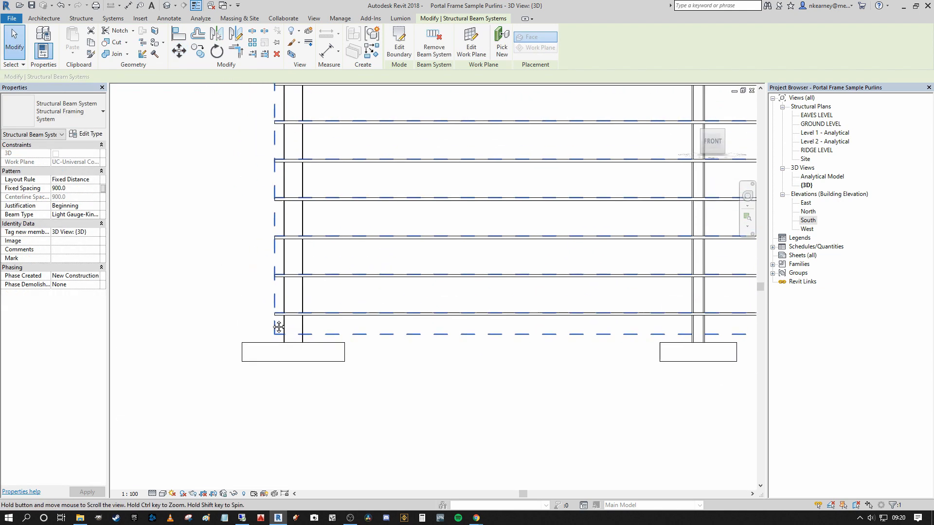
pyautogui.scroll(-3, 280, 315)
pyautogui.keyDown('shift'); pyautogui.moveTo(279, 314); pyautogui.dragTo(414, 340, button='middle'); pyautogui.keyUp('shift')
pyautogui.press('Escape')
pyautogui.moveTo(442, 374); pyautogui.dragTo(447, 414, button='middle')
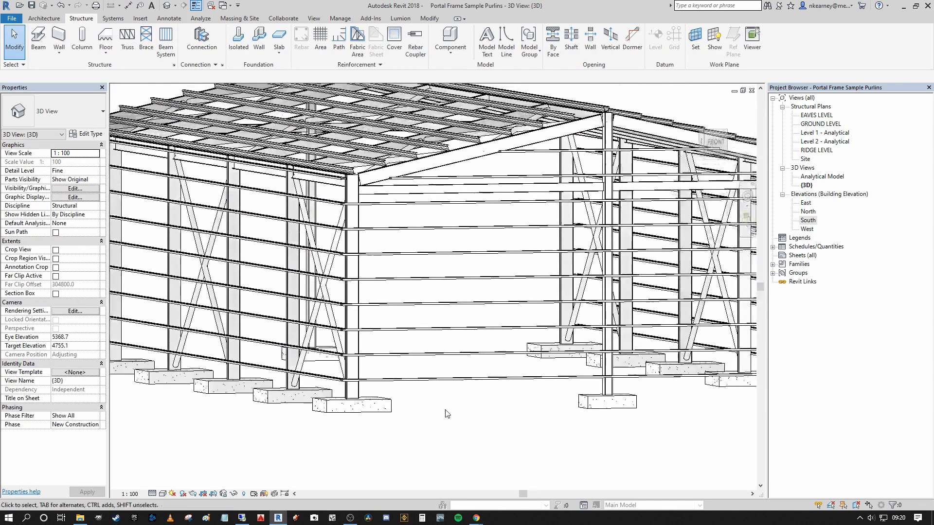
# Step: Try moving the gable beam system's two sloped boundary lines up to the top of a roof purlin
pyautogui.scroll(-2, 447, 414)
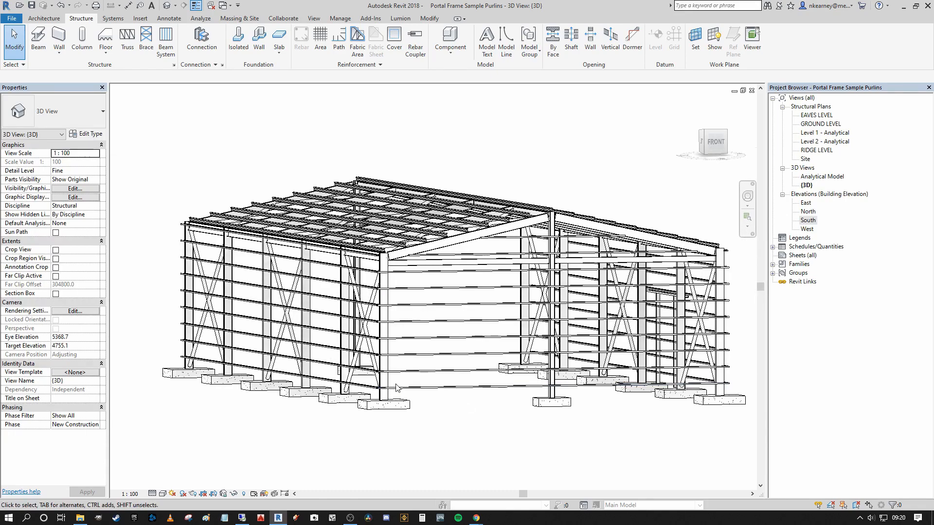
pyautogui.scroll(5, 397, 388)
pyautogui.click(396, 387)
pyautogui.scroll(-4, 396, 387)
pyautogui.scroll(2, 529, 335)
pyautogui.keyDown('shift'); pyautogui.moveTo(525, 335); pyautogui.dragTo(535, 219, button='middle'); pyautogui.keyUp('shift')
pyautogui.scroll(3, 452, 171)
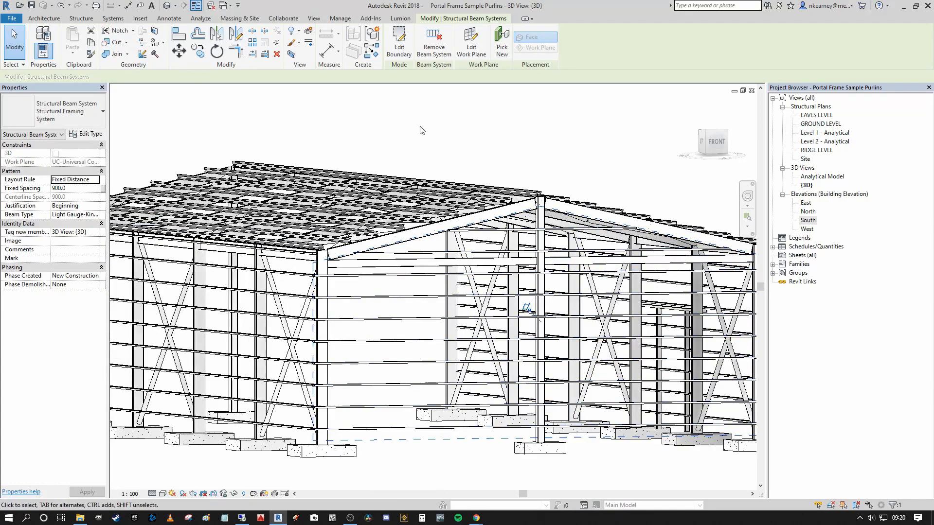
pyautogui.click(397, 49)
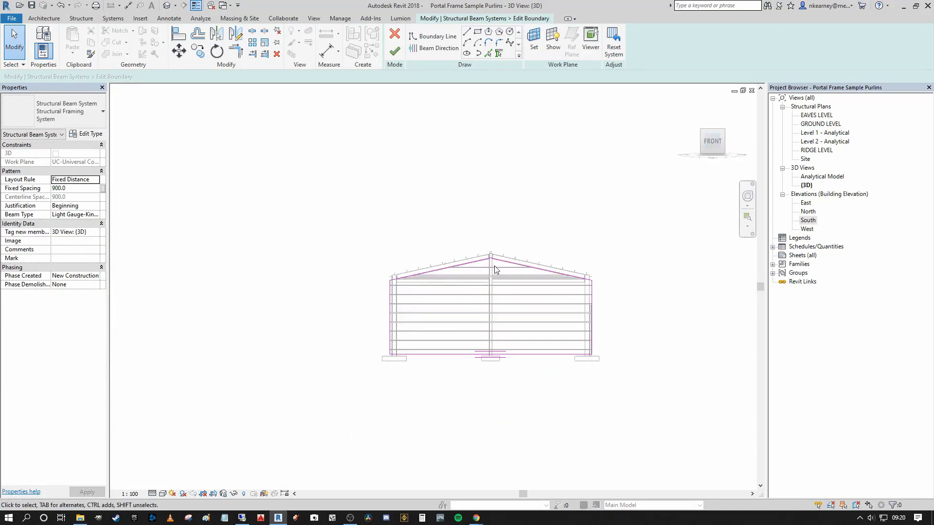
pyautogui.click(393, 166)
pyautogui.keyDown('ctrl'); pyautogui.click(427, 151); pyautogui.keyUp('ctrl')
pyautogui.scroll(3, 463, 118)
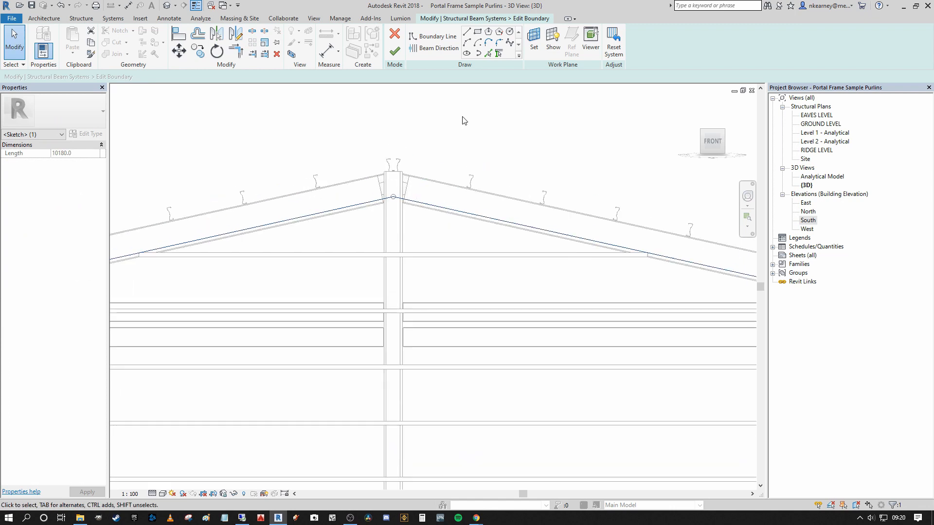
pyautogui.click(179, 50)
pyautogui.scroll(3, 486, 297)
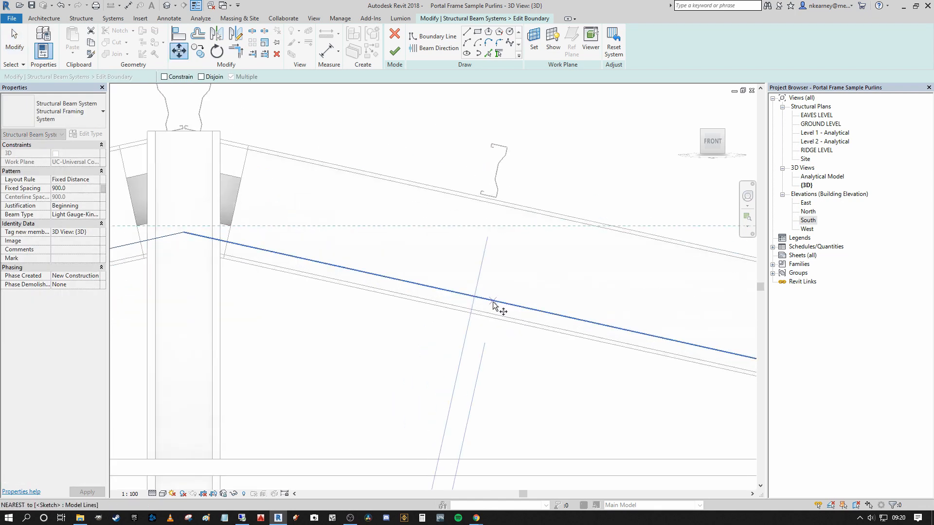
pyautogui.scroll(4, 507, 137)
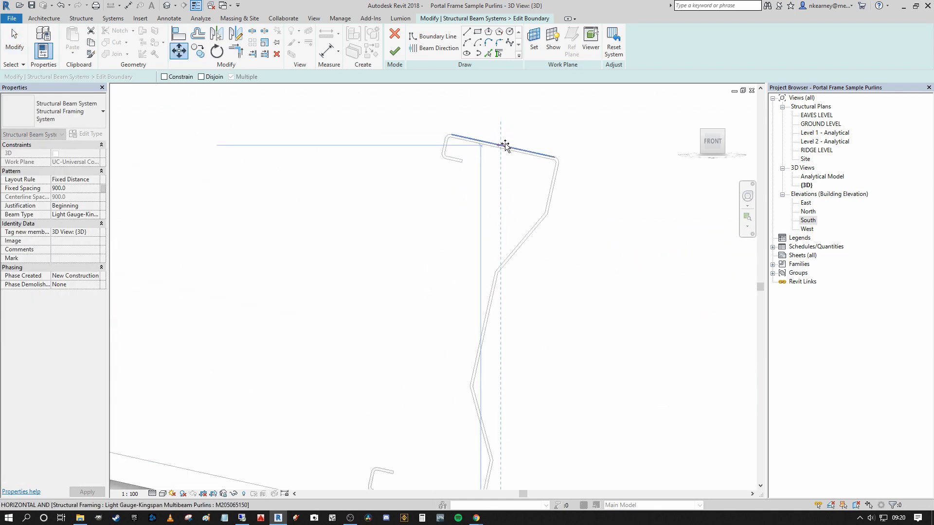
pyautogui.click(505, 144)
# Step: Examine the raised gable boundary against the rafters and purlins, and discard the boundary edit
pyautogui.scroll(-4, 449, 167)
pyautogui.click(395, 51)
pyautogui.scroll(-9, 341, 199)
pyautogui.scroll(-4, 342, 203)
pyautogui.keyDown('shift'); pyautogui.moveTo(257, 308); pyautogui.dragTo(301, 313, button='middle'); pyautogui.keyUp('shift')
pyautogui.scroll(4, 136, 369)
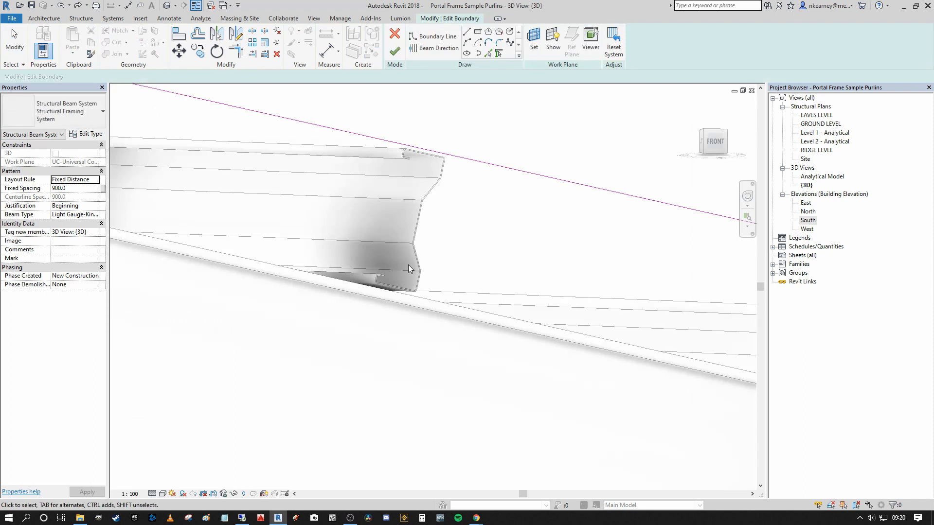
pyautogui.scroll(-8, 407, 264)
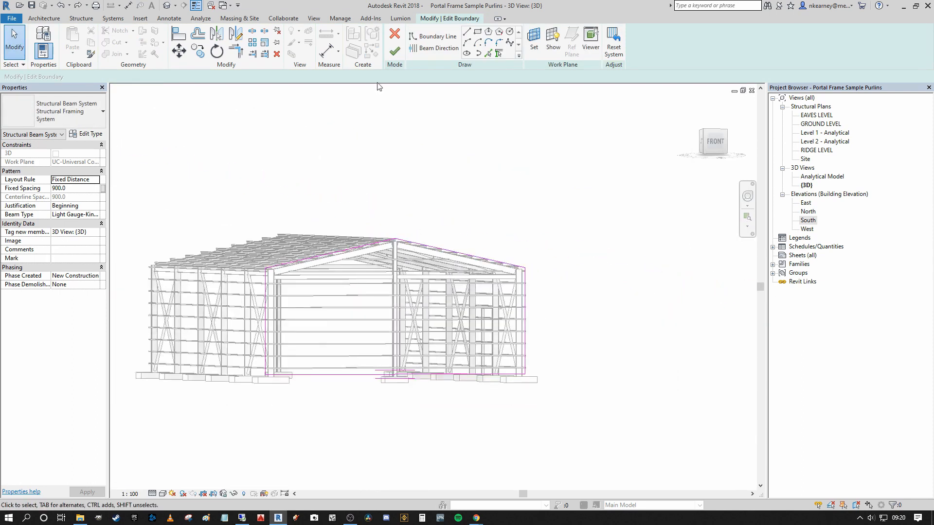
pyautogui.click(395, 33)
pyautogui.click(498, 271)
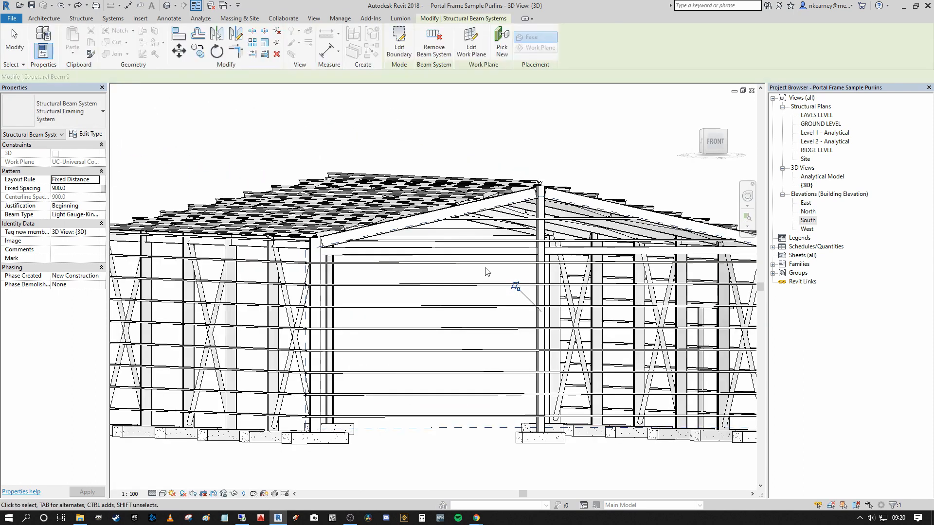
# Step: Extend the topmost gable rail outward towards both rafters, by about 1369 mm at its start and about 973 mm at its end
pyautogui.scroll(-3, 397, 279)
pyautogui.scroll(5, 369, 343)
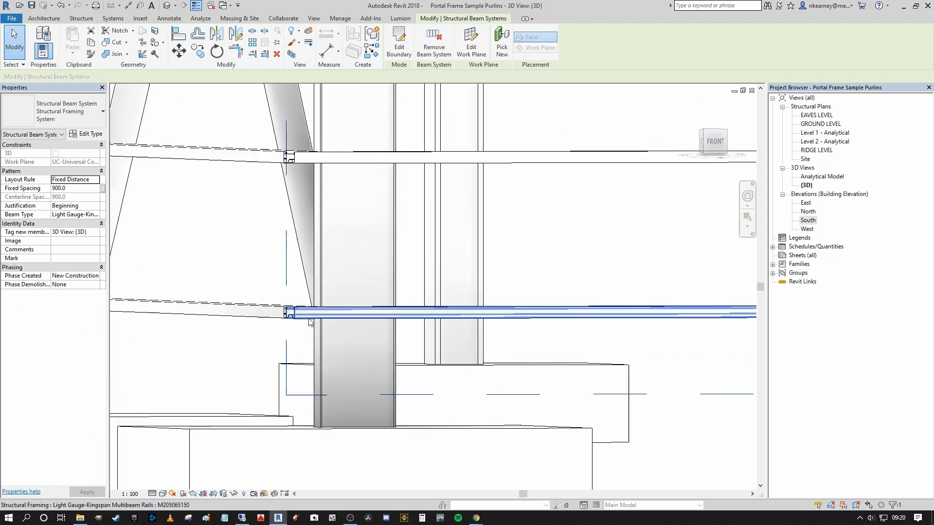
pyautogui.scroll(-8, 290, 297)
pyautogui.scroll(5, 361, 234)
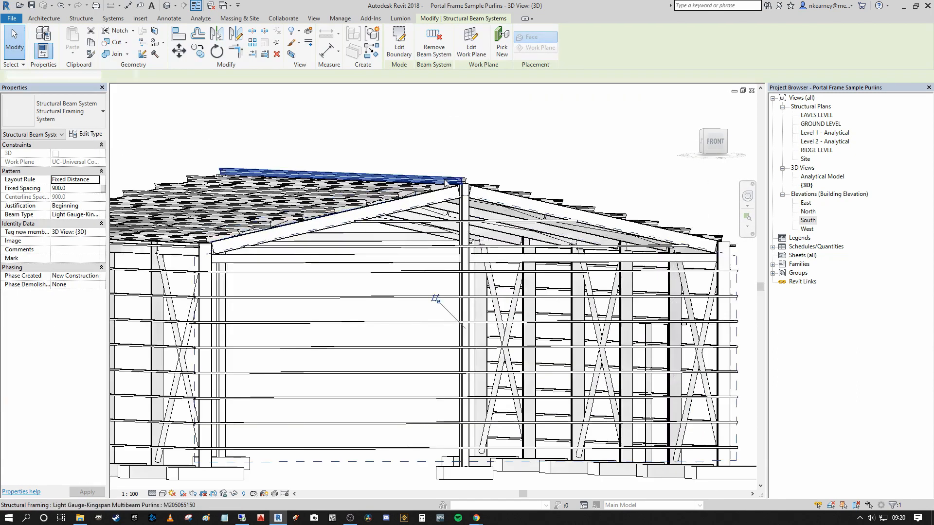
pyautogui.press('Escape')
pyautogui.click(347, 214)
pyautogui.moveTo(347, 215); pyautogui.dragTo(396, 210, button='middle')
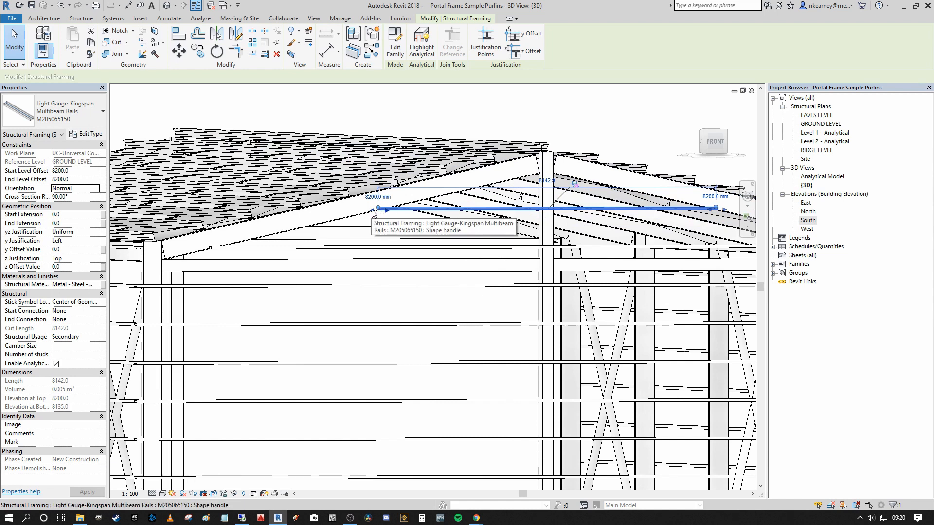
pyautogui.moveTo(323, 212); pyautogui.dragTo(322, 213)
pyautogui.moveTo(388, 217); pyautogui.dragTo(147, 220, button='middle')
pyautogui.moveTo(512, 213); pyautogui.dragTo(514, 212)
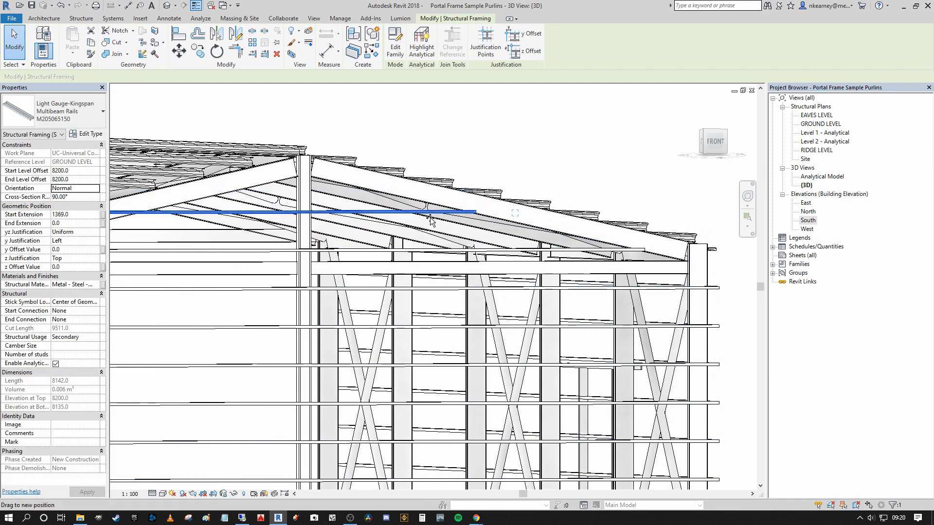
pyautogui.scroll(-5, 423, 215)
pyautogui.scroll(4, 222, 241)
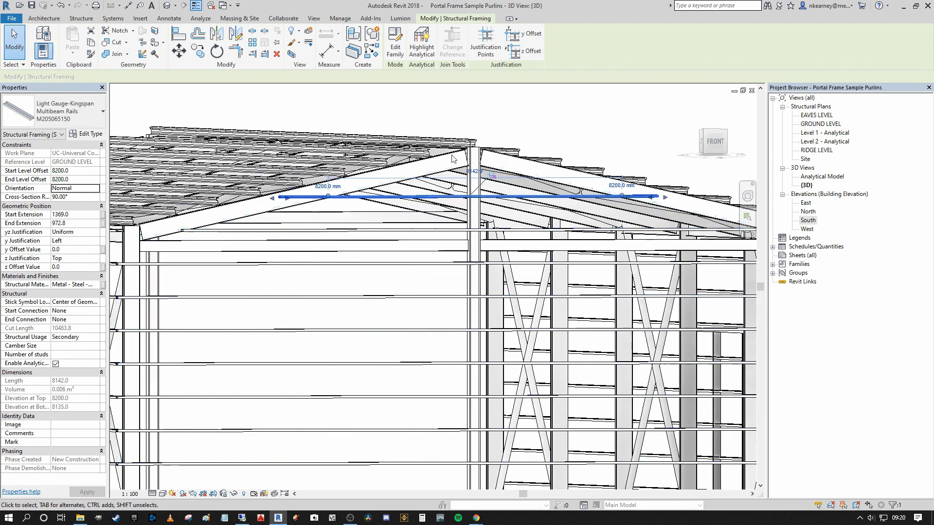
pyautogui.click(713, 144)
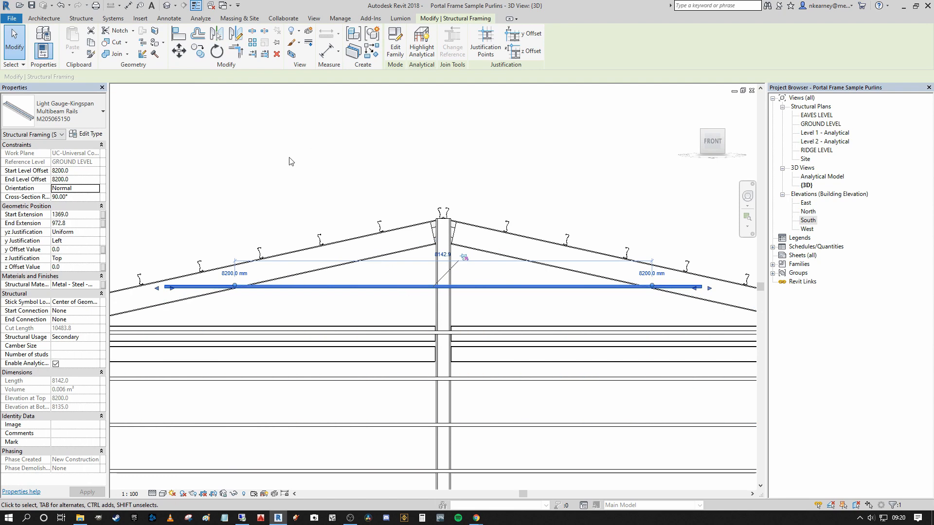
pyautogui.scroll(-3, 457, 168)
pyautogui.click(422, 152)
# Step: Mirror a copy of the front gable beam system to the north gable about a horizontal axis midway between grids 3 and 4 in the EAVES LEVEL plan
pyautogui.keyDown('shift'); pyautogui.moveTo(352, 185); pyautogui.dragTo(455, 228, button='middle'); pyautogui.keyUp('shift')
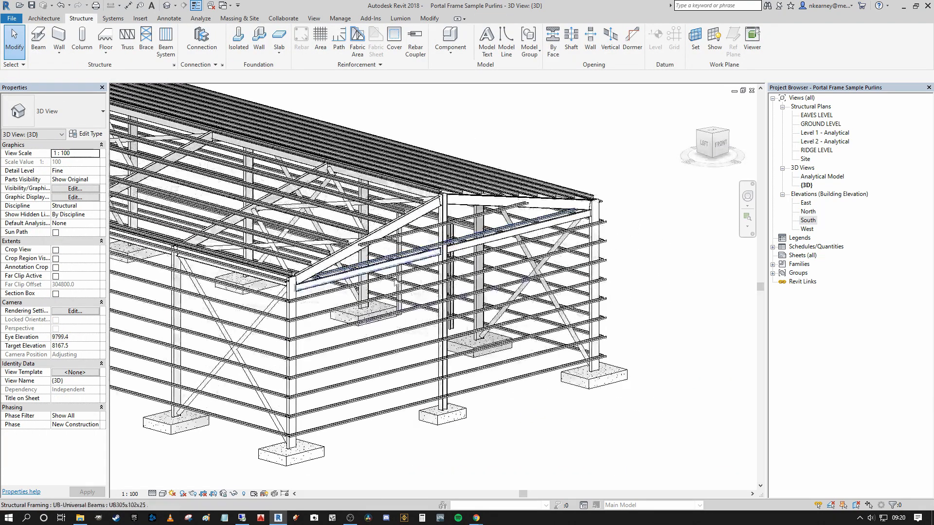
pyautogui.click(343, 263)
pyautogui.scroll(-3, 384, 246)
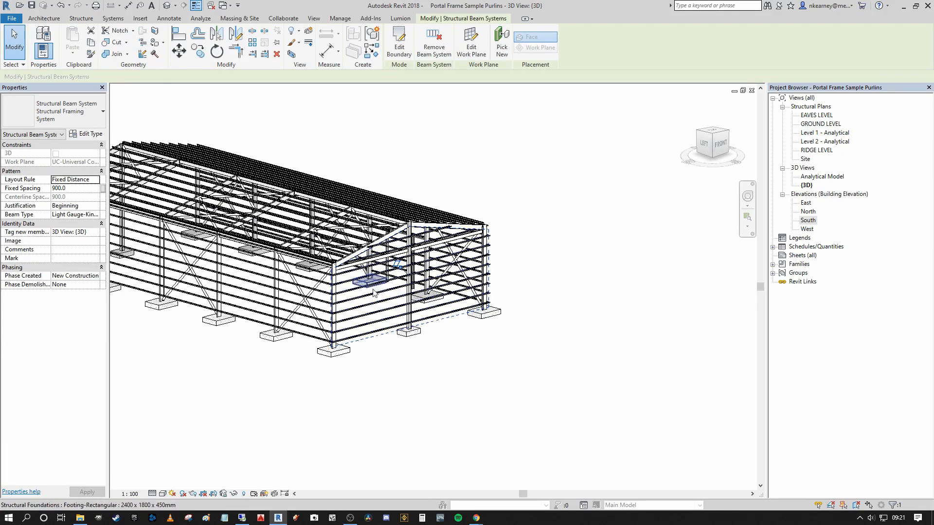
pyautogui.scroll(3, 374, 292)
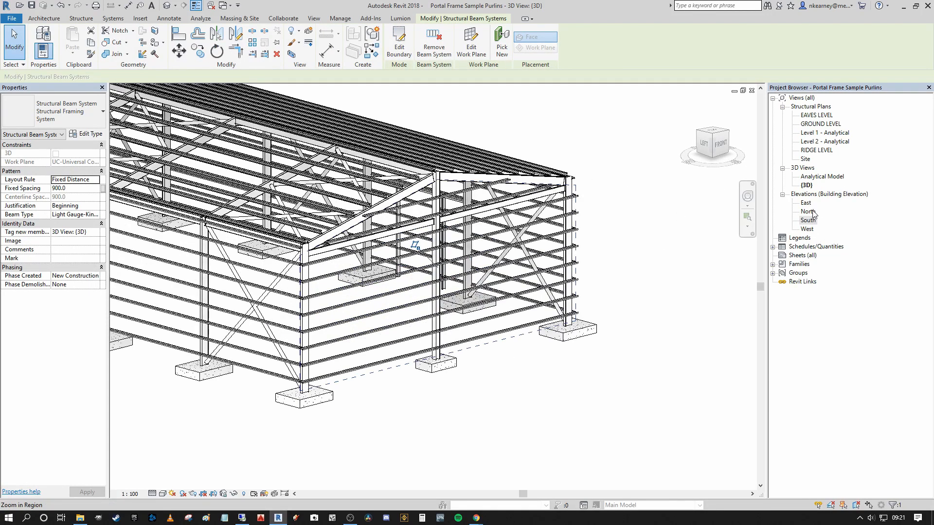
pyautogui.doubleClick(818, 150)
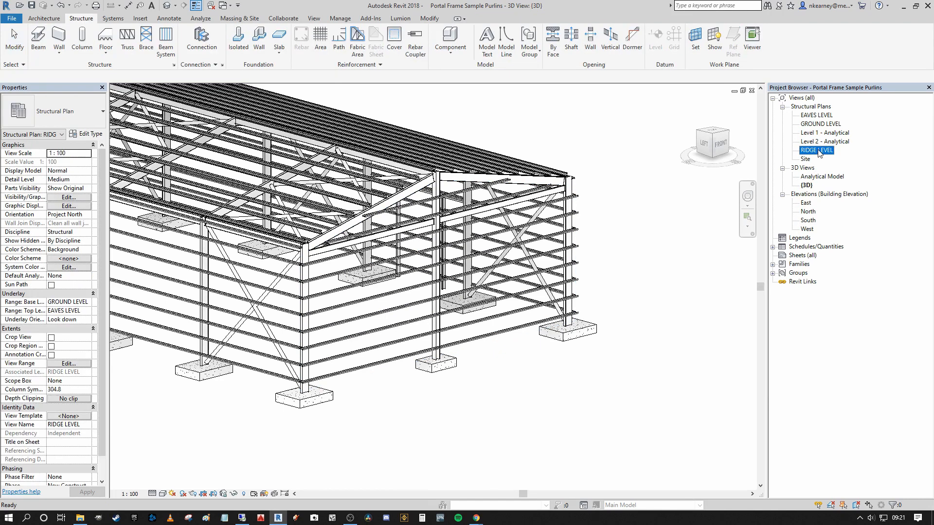
pyautogui.scroll(1, 420, 179)
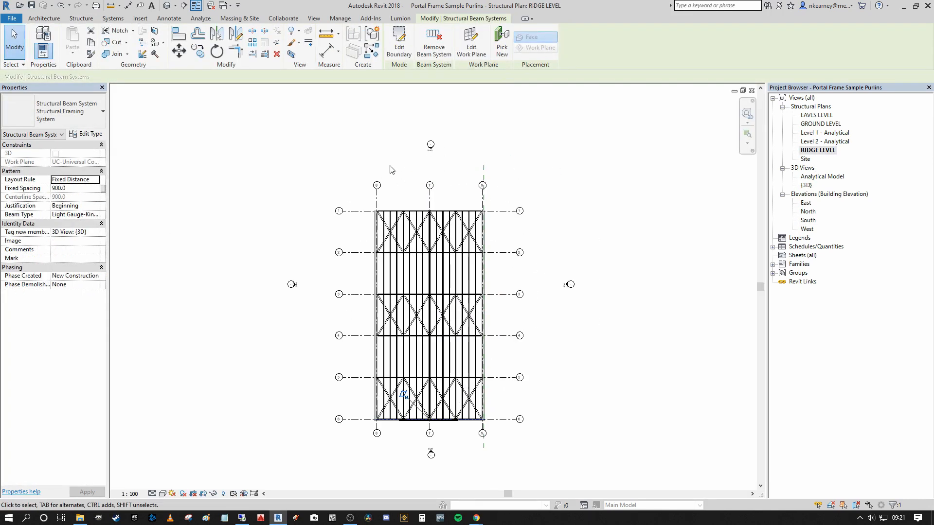
pyautogui.scroll(3, 382, 273)
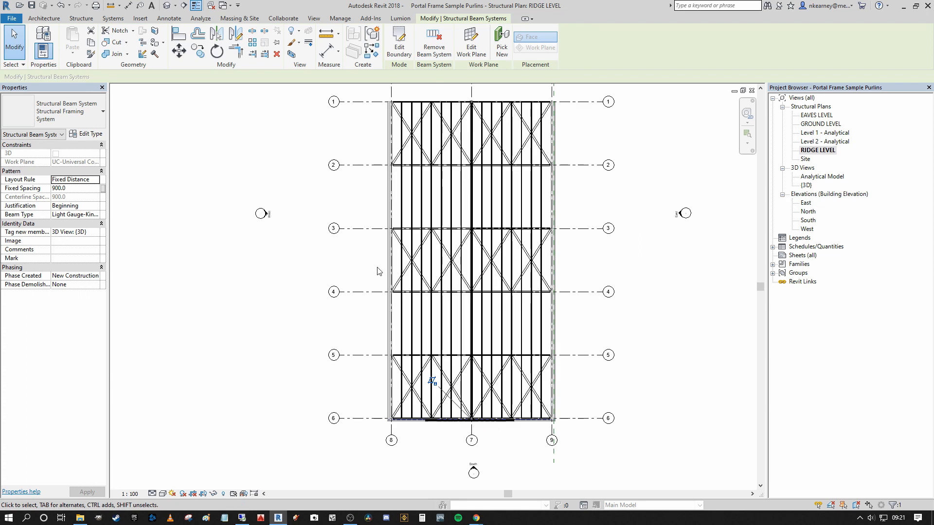
pyautogui.moveTo(388, 270); pyautogui.dragTo(380, 271, button='middle')
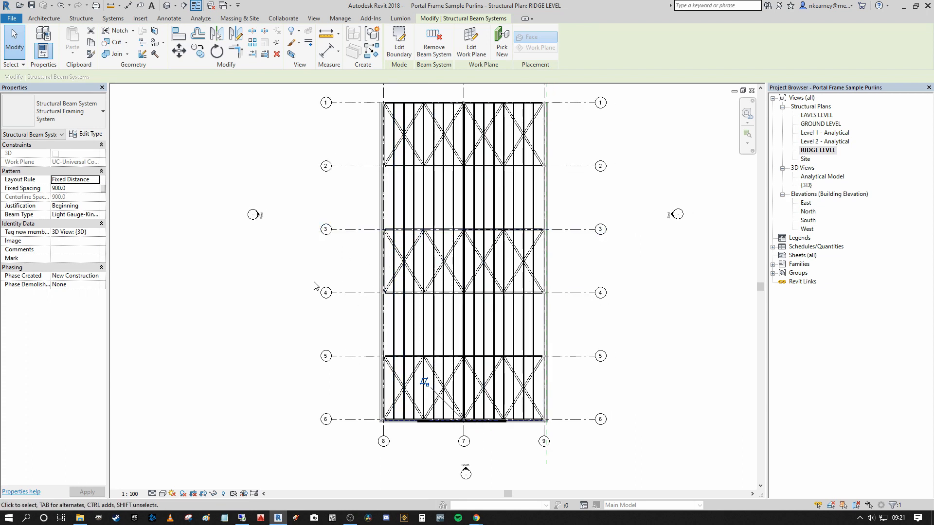
pyautogui.doubleClick(817, 116)
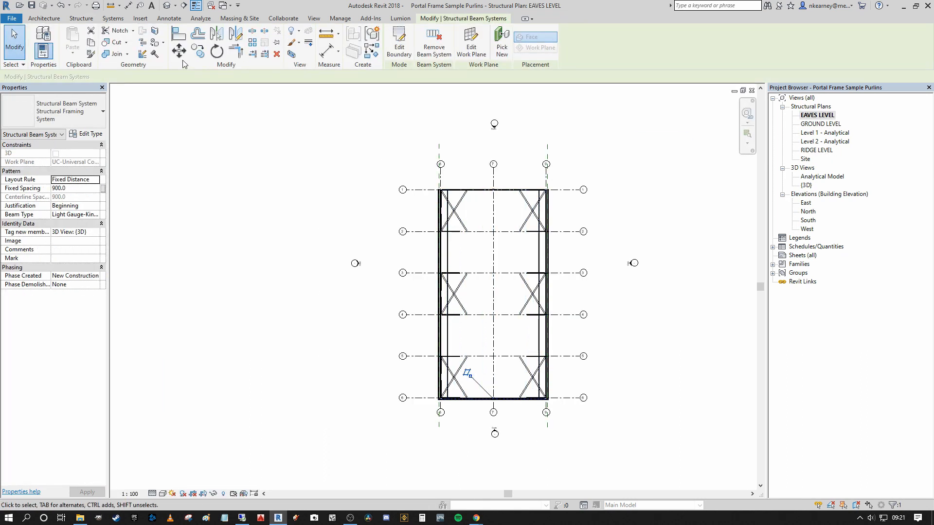
pyautogui.scroll(8, 485, 306)
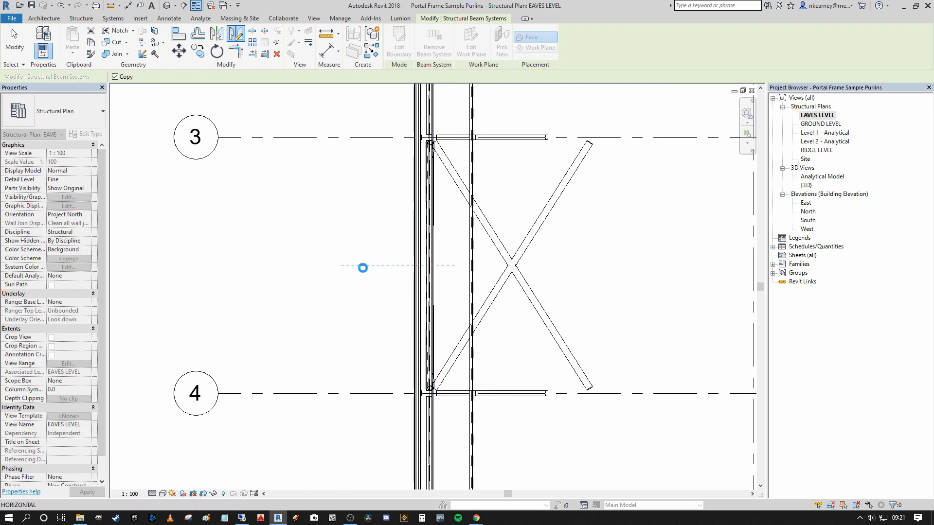
pyautogui.press('Escape')
# Step: Examine the mirrored north gable rails in plan and 3D, checking their orientation, column contact and height against the side rails
pyautogui.scroll(-12, 380, 269)
pyautogui.moveTo(458, 161); pyautogui.dragTo(421, 229, button='middle')
pyautogui.scroll(10, 423, 226)
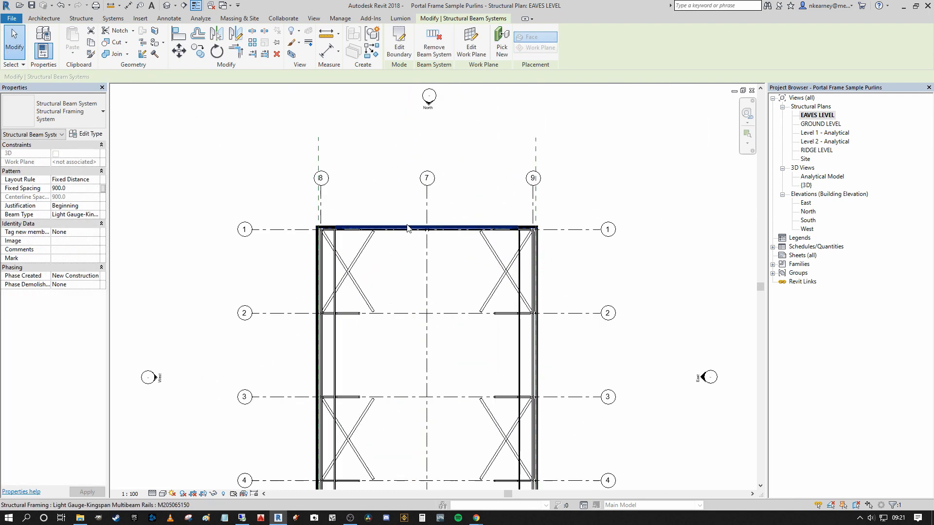
pyautogui.scroll(-3, 424, 238)
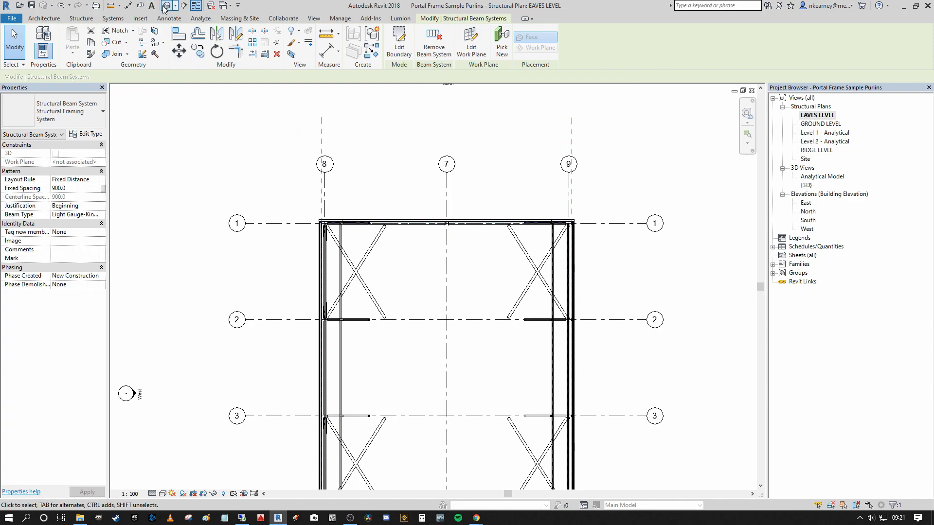
pyautogui.click(166, 7)
pyautogui.keyDown('shift'); pyautogui.moveTo(301, 307); pyautogui.dragTo(346, 273, button='middle'); pyautogui.keyUp('shift')
pyautogui.scroll(7, 348, 291)
pyautogui.scroll(-8, 328, 296)
pyautogui.scroll(5, 403, 244)
pyautogui.click(354, 234)
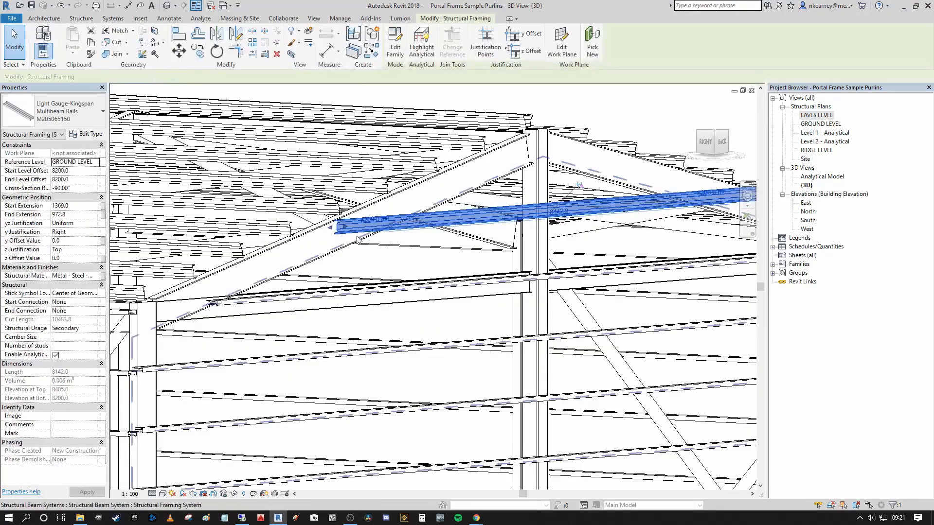
pyautogui.scroll(-4, 370, 232)
pyautogui.scroll(-2, 413, 231)
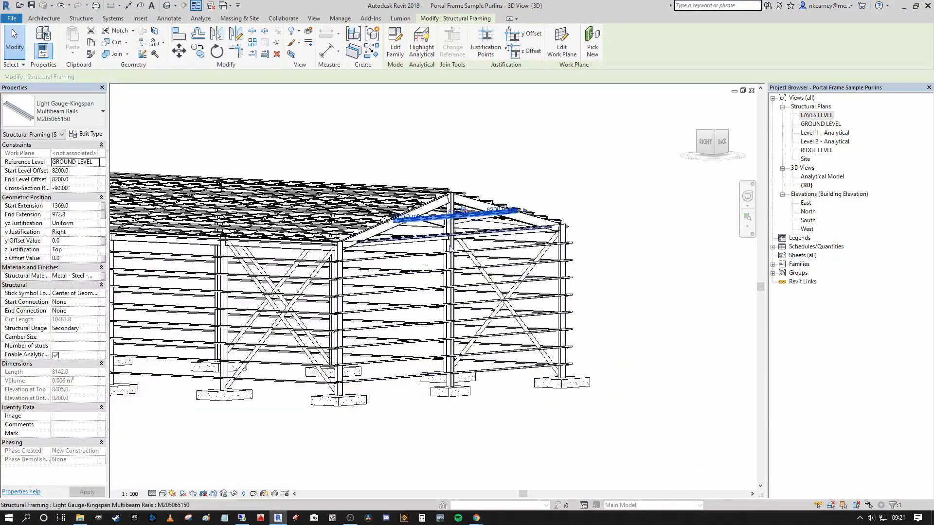
pyautogui.scroll(8, 462, 209)
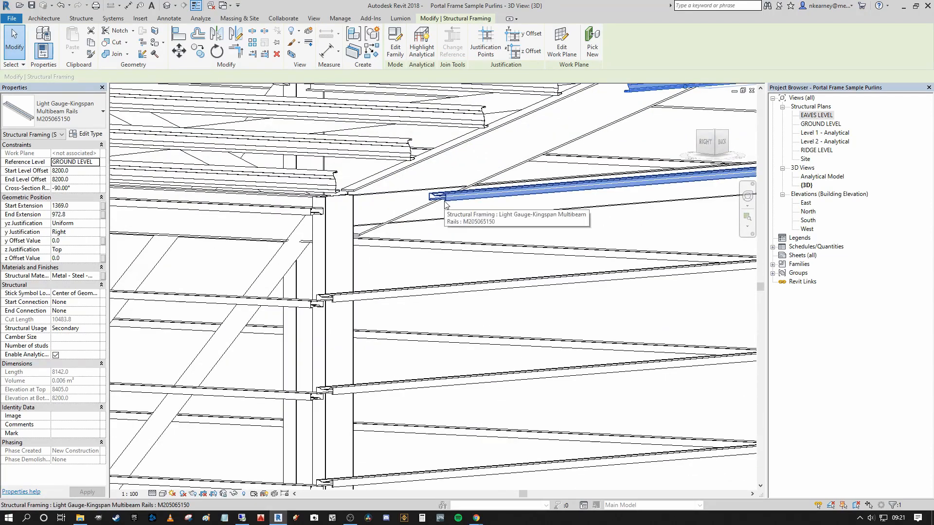
pyautogui.scroll(-10, 446, 204)
pyautogui.keyDown('shift'); pyautogui.moveTo(446, 204); pyautogui.dragTo(517, 239, button='middle'); pyautogui.keyUp('shift')
# Step: Select all the mirrored north gable rails, from the topmost to the lowest, in the right side view
pyautogui.click(708, 145)
pyautogui.scroll(-2, 416, 212)
pyautogui.moveTo(258, 144); pyautogui.dragTo(318, 171, button='middle')
pyautogui.scroll(3, 341, 194)
pyautogui.moveTo(341, 178); pyautogui.dragTo(393, 450)
pyautogui.scroll(4, 347, 272)
pyautogui.moveTo(343, 107); pyautogui.dragTo(424, 345)
pyautogui.scroll(-1, 411, 262)
pyautogui.scroll(-1, 418, 275)
pyautogui.moveTo(425, 345); pyautogui.dragTo(413, 276, button='middle')
pyautogui.moveTo(425, 345); pyautogui.dragTo(412, 397)
pyautogui.scroll(1, 397, 307)
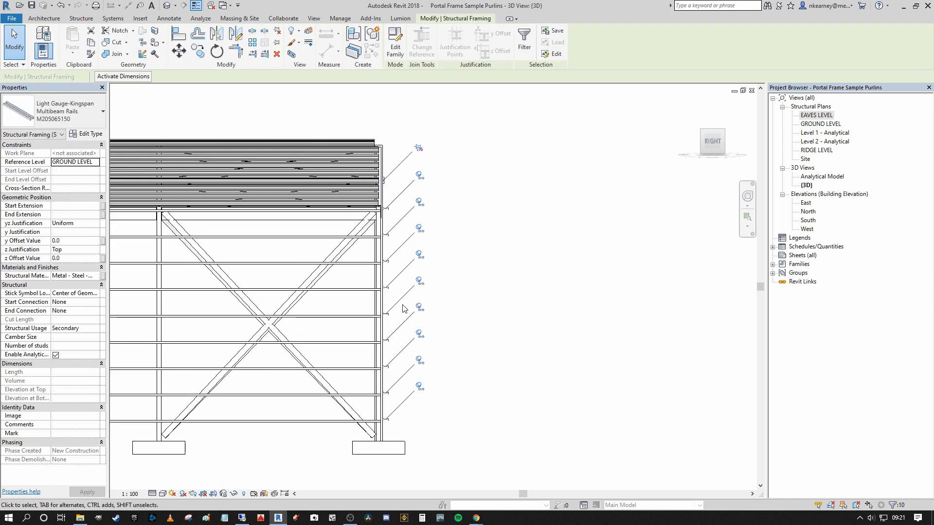
# Step: Set the y Justification of the selected north gable rails to Right
pyautogui.scroll(1, 349, 211)
pyautogui.moveTo(296, 191); pyautogui.dragTo(158, 199, button='middle')
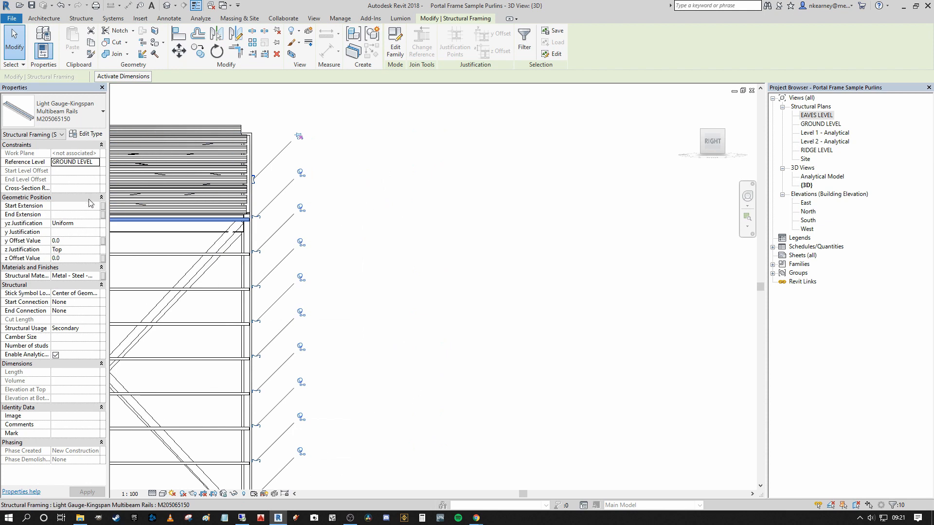
pyautogui.moveTo(353, 239); pyautogui.dragTo(416, 221, button='middle')
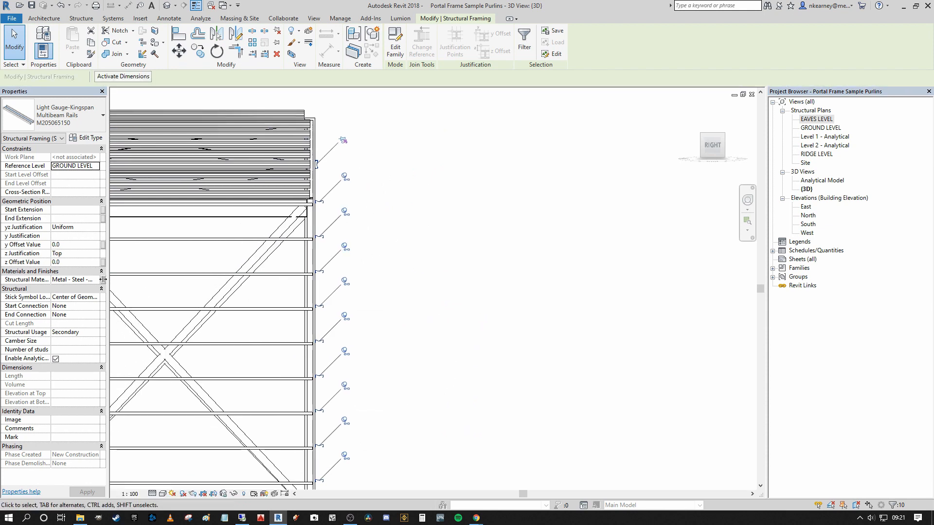
pyautogui.click(96, 237)
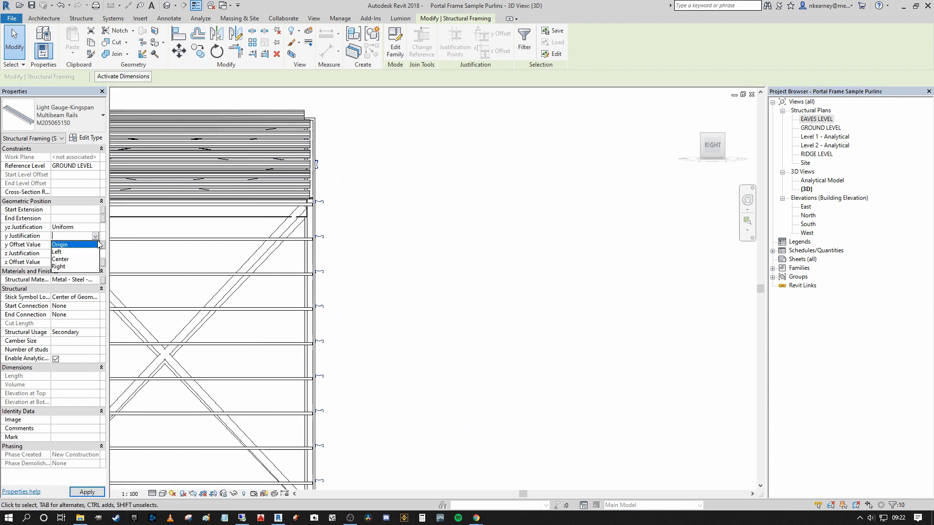
pyautogui.click(59, 267)
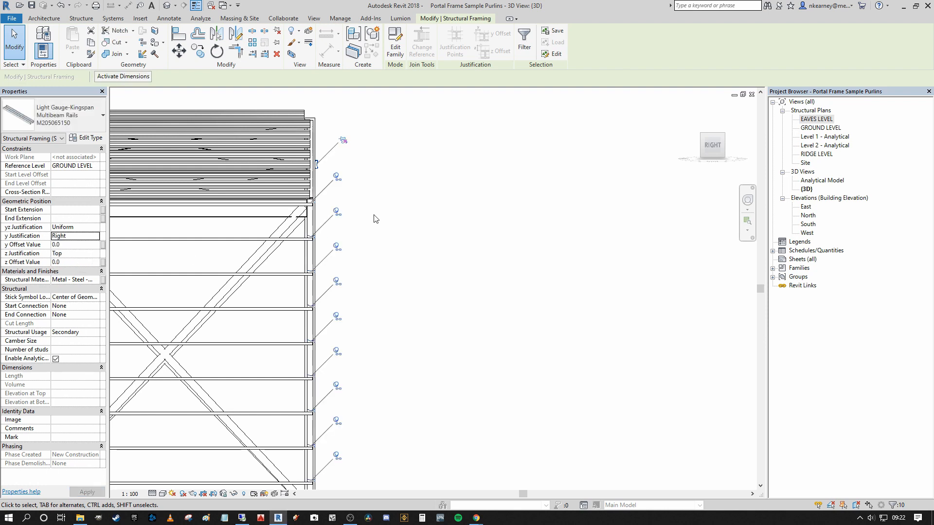
# Step: Try a Cross-Section Rotation of 180° on the selected north gable rails and settle on 270°
pyautogui.click(76, 192)
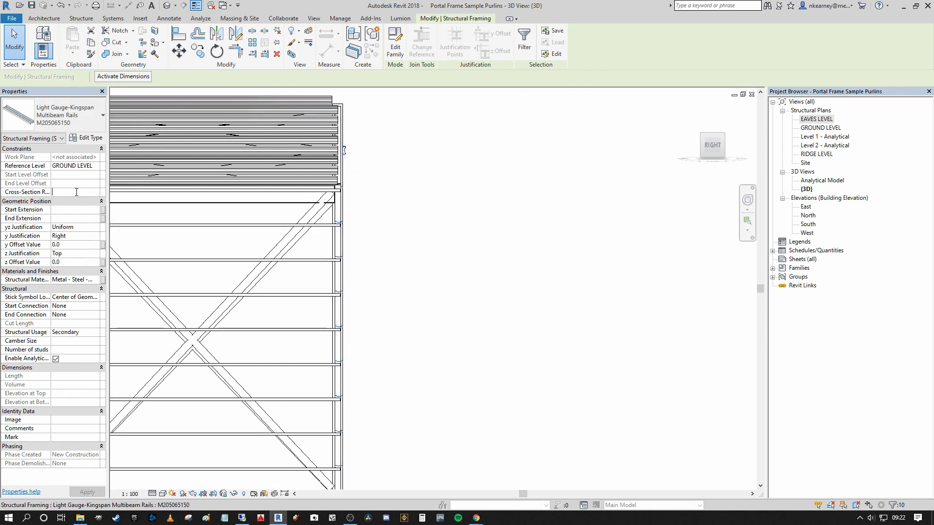
pyautogui.write('180')
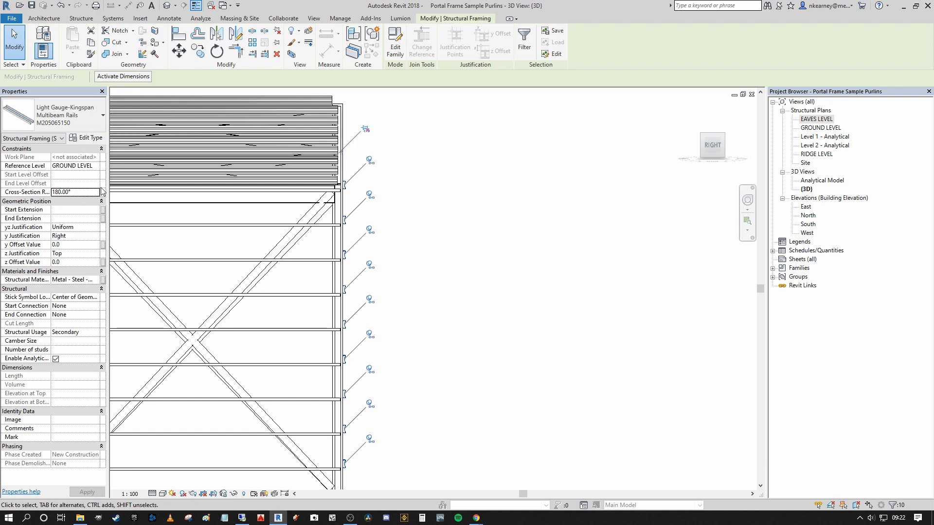
pyautogui.click(83, 191)
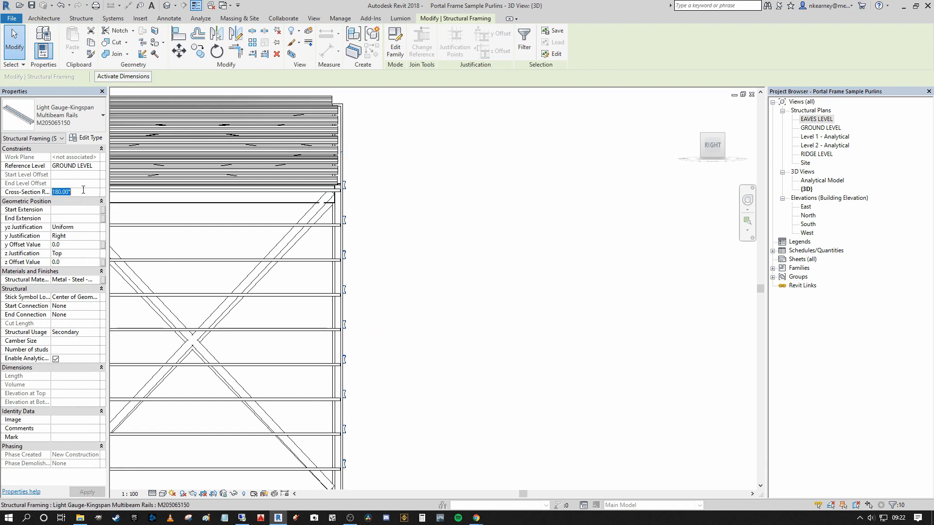
pyautogui.write('270')
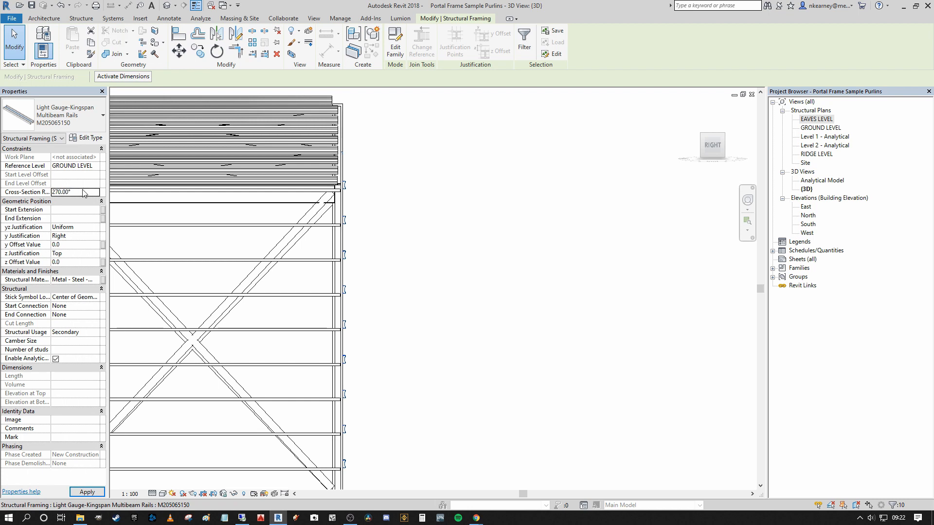
pyautogui.scroll(5, 362, 222)
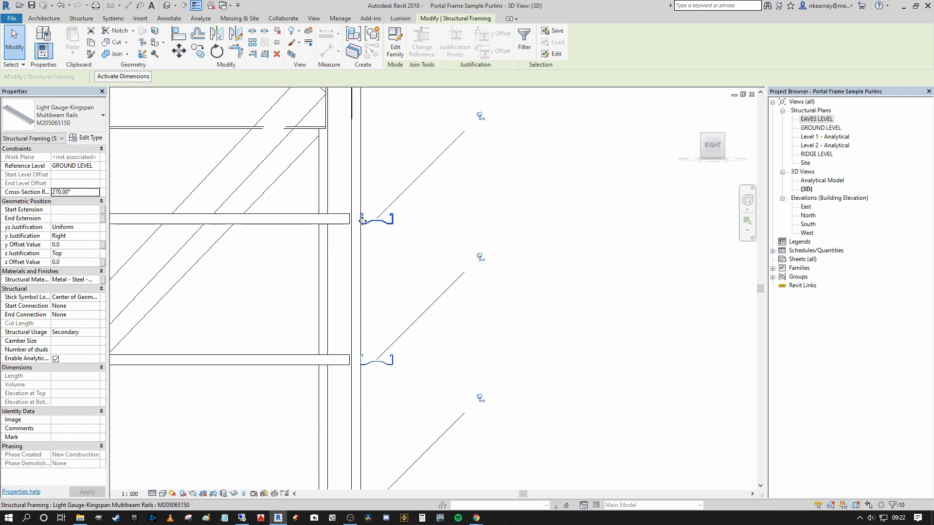
pyautogui.scroll(-3, 363, 222)
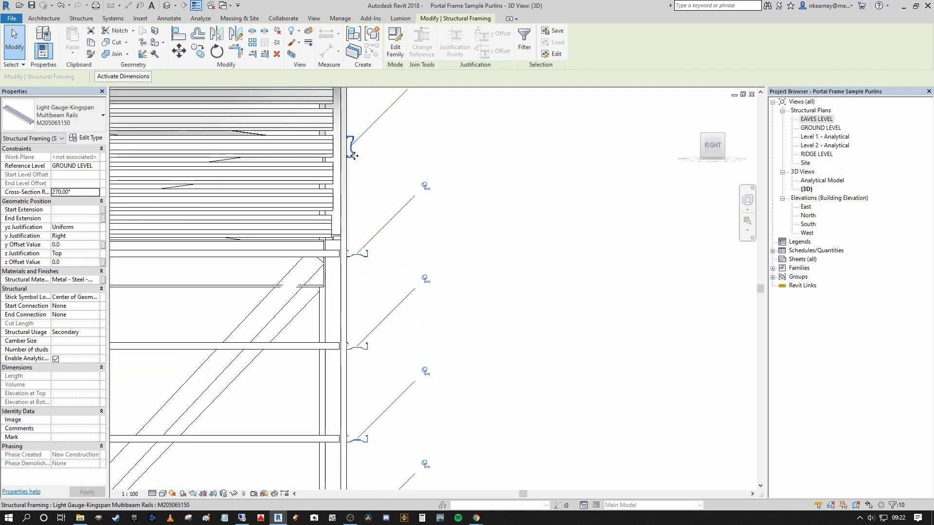
# Step: Try a Cross-Section Rotation of 180° on the topmost north gable rail alone and settle on 0°
pyautogui.click(136, 197)
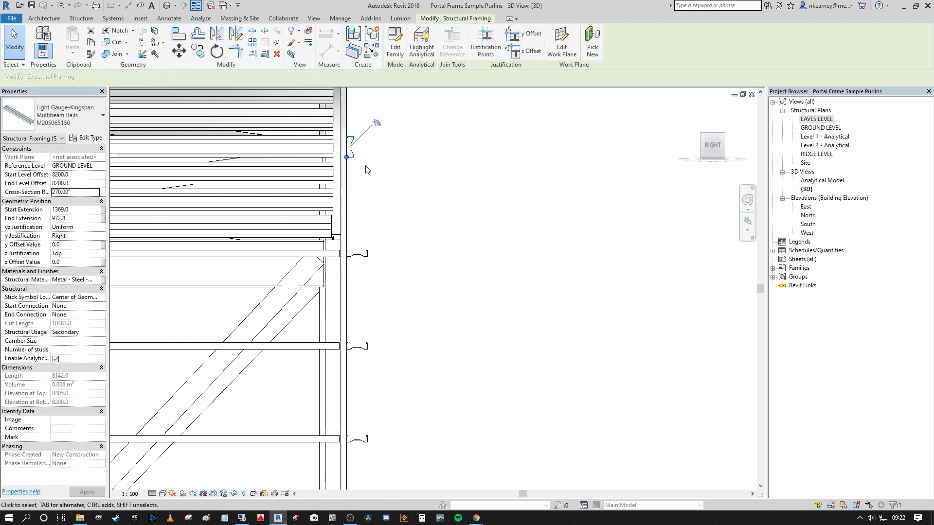
pyautogui.click(86, 193)
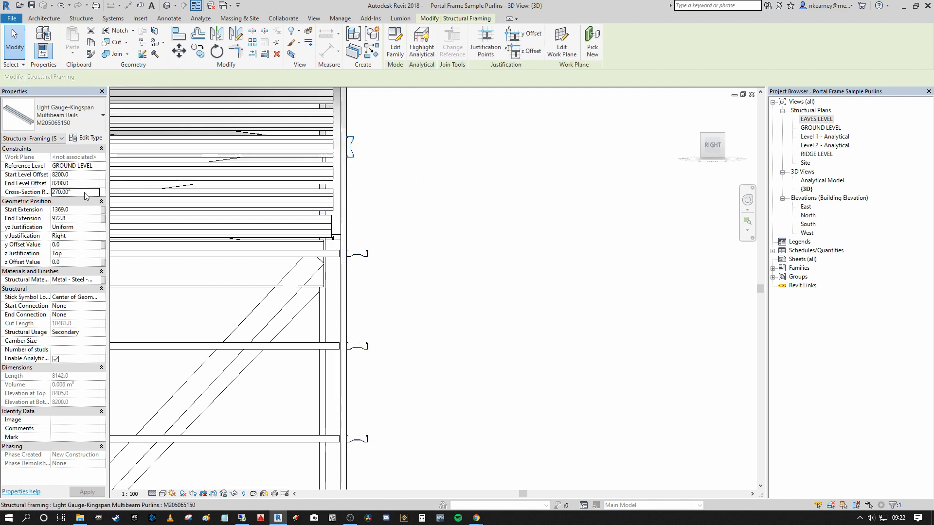
pyautogui.write('108')
pyautogui.press('BackSpace')
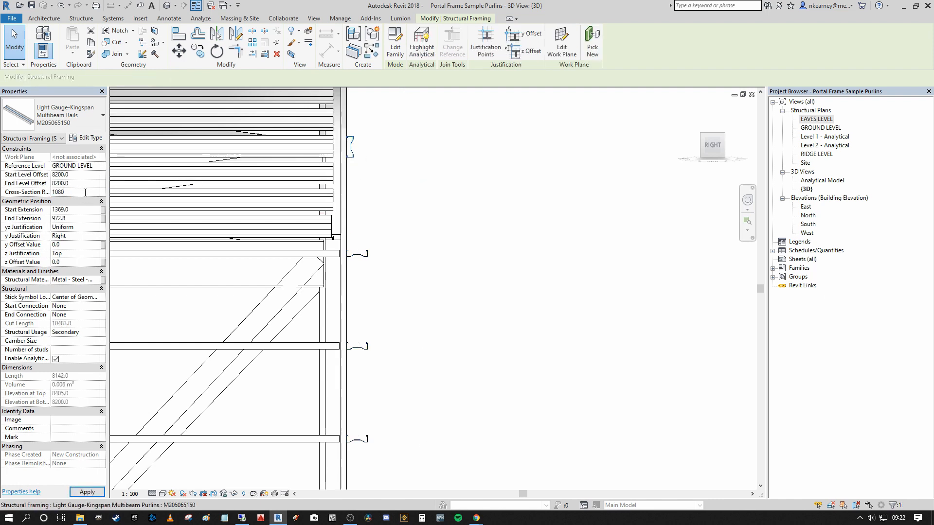
pyautogui.write('80')
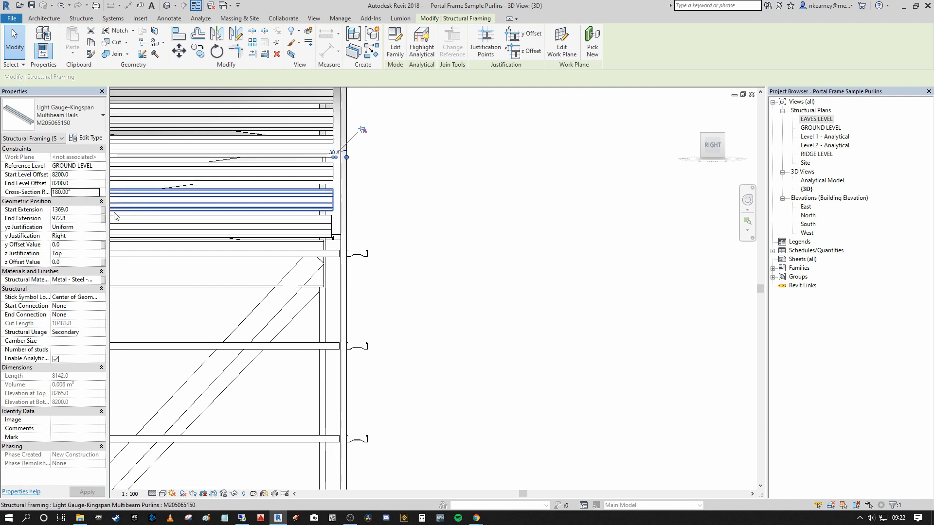
pyautogui.click(93, 193)
pyautogui.write('0')
pyautogui.press('Return')
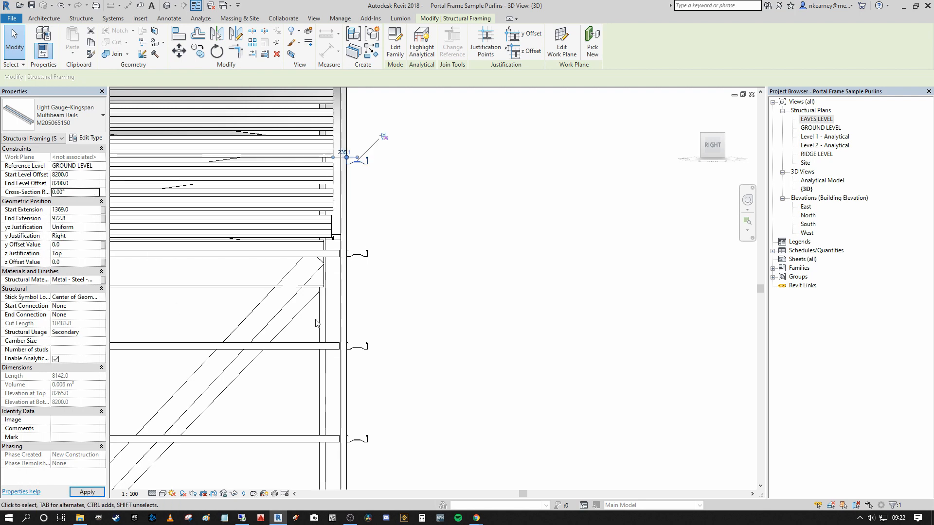
pyautogui.scroll(-3, 436, 293)
pyautogui.click(435, 294)
# Step: Examine the re-rotated north gable rails and the whole frame from several sides in 3D
pyautogui.scroll(-2, 448, 308)
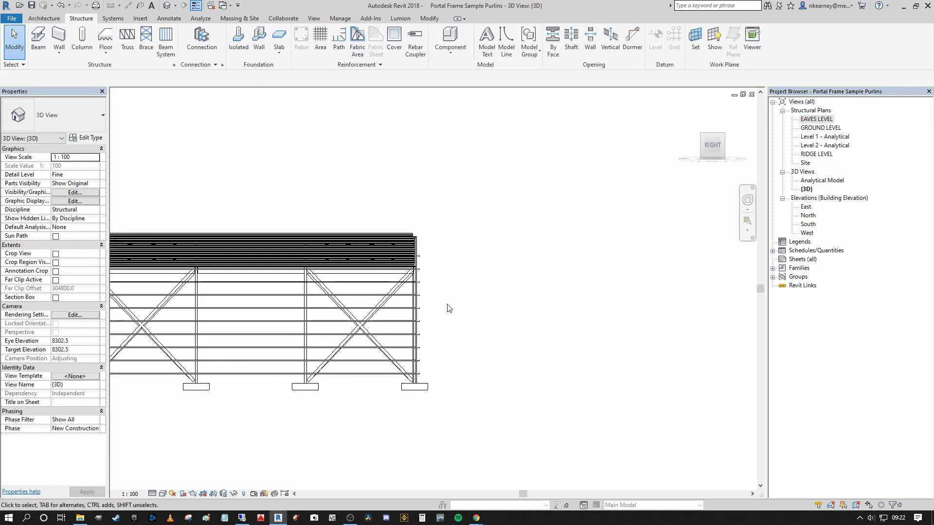
pyautogui.keyDown('shift'); pyautogui.moveTo(426, 306); pyautogui.dragTo(402, 272, button='middle'); pyautogui.keyUp('shift')
pyautogui.scroll(4, 402, 272)
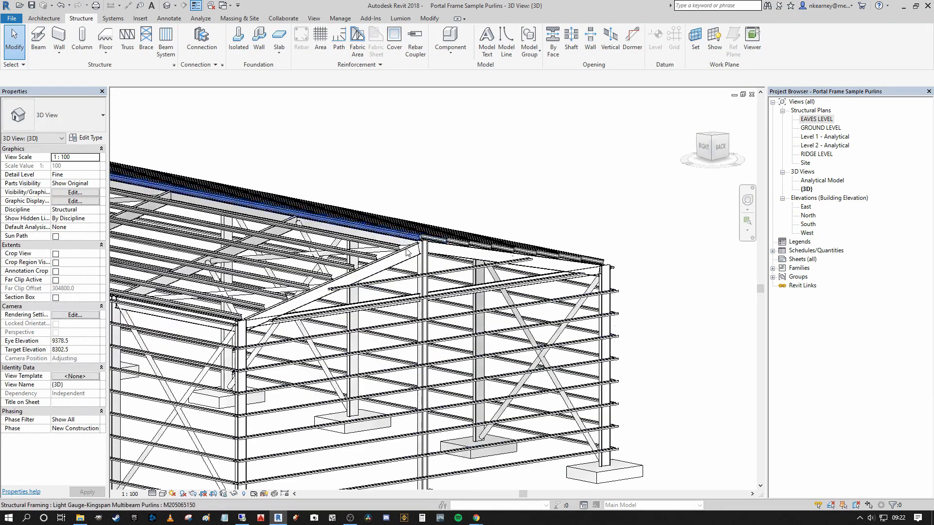
pyautogui.scroll(-8, 401, 272)
pyautogui.moveTo(482, 355)
pyautogui.keyDown('shift'); pyautogui.mouseDown(button='middle')
pyautogui.moveTo(499, 370)
pyautogui.moveTo(492, 368)
pyautogui.mouseUp(button='middle'); pyautogui.keyUp('shift')
pyautogui.scroll(4, 314, 370)
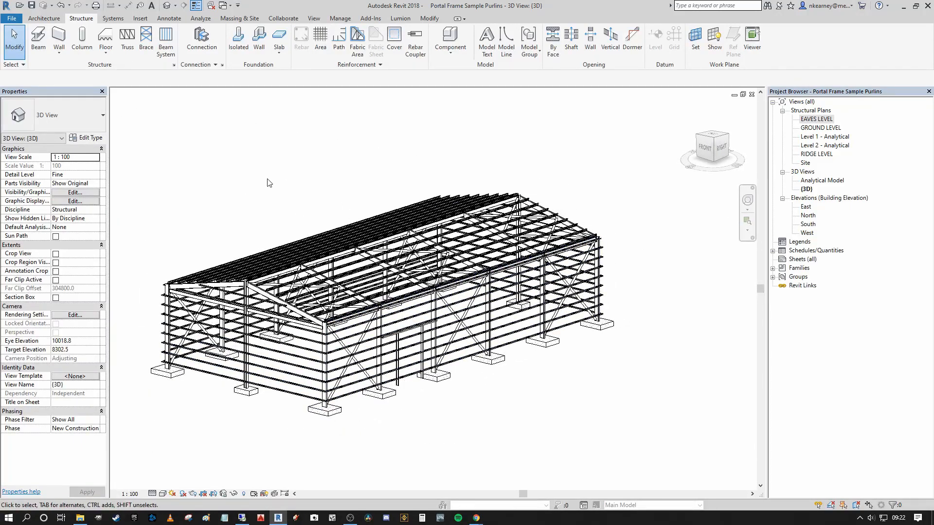
pyautogui.moveTo(263, 176); pyautogui.dragTo(274, 149, button='middle')
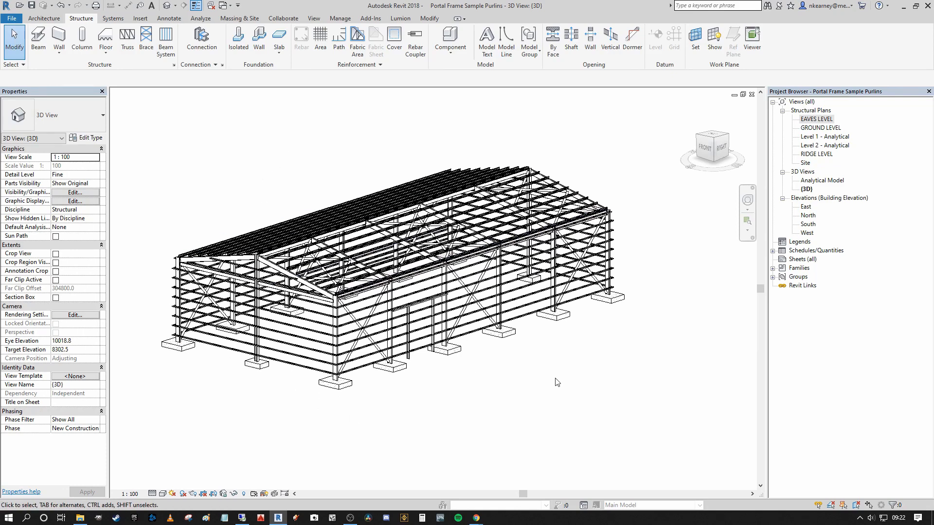
pyautogui.moveTo(508, 388); pyautogui.dragTo(591, 377, button='middle')
pyautogui.scroll(3, 308, 331)
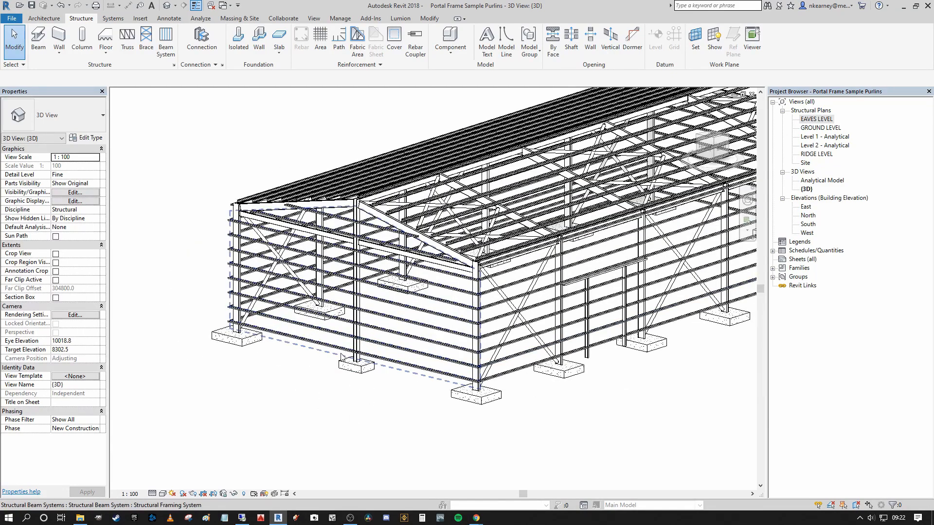
# Step: Examine in 3D where the side wall rails cross the framed door opening
pyautogui.scroll(1, 423, 374)
pyautogui.moveTo(462, 375); pyautogui.dragTo(358, 354, button='middle')
pyautogui.moveTo(514, 371); pyautogui.dragTo(450, 387, button='middle')
pyautogui.rightClick(328, 373)
pyautogui.click(406, 429)
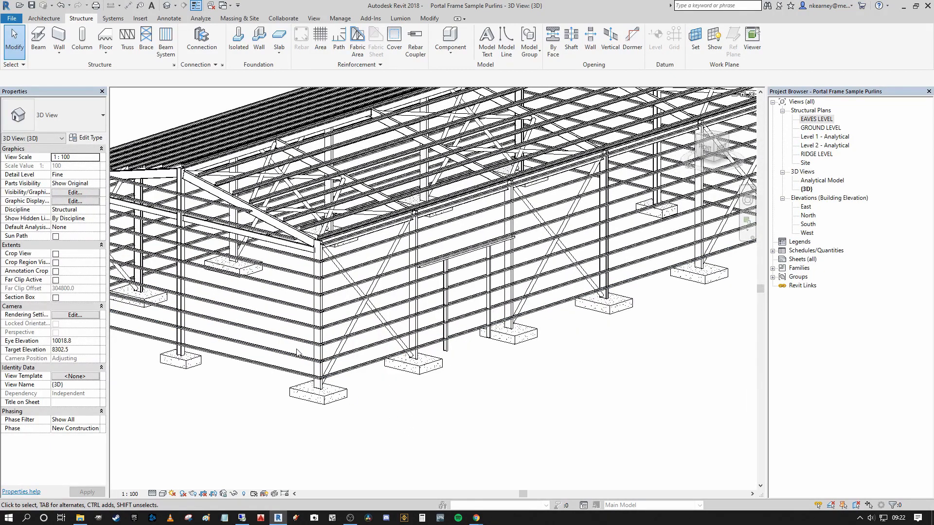
pyautogui.scroll(2, 341, 302)
pyautogui.scroll(1, 356, 275)
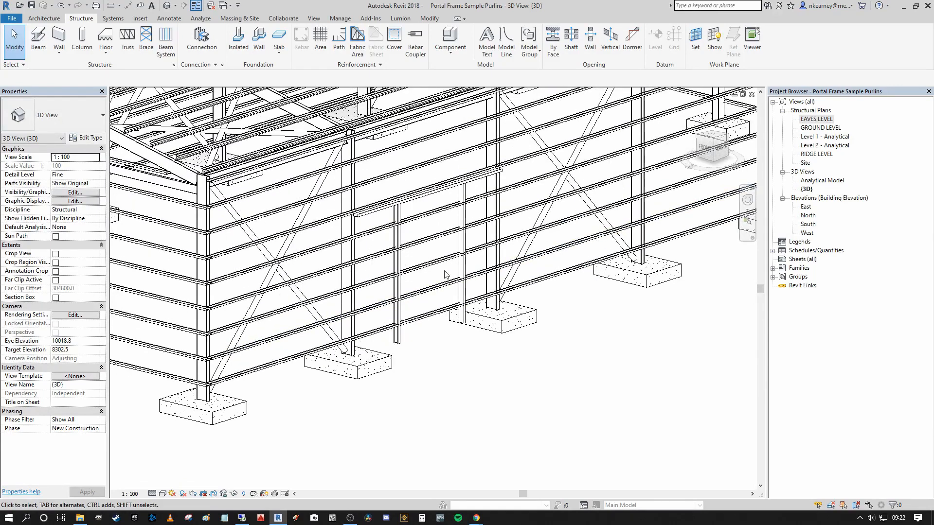
pyautogui.scroll(-5, 441, 274)
pyautogui.keyDown('shift'); pyautogui.moveTo(533, 227); pyautogui.dragTo(423, 212, button='middle'); pyautogui.keyUp('shift')
pyautogui.scroll(4, 396, 168)
pyautogui.scroll(-5, 408, 173)
pyautogui.keyDown('shift'); pyautogui.moveTo(492, 422); pyautogui.dragTo(428, 403, button='middle'); pyautogui.keyUp('shift')
pyautogui.scroll(2, 320, 426)
pyautogui.scroll(2, 320, 426)
pyautogui.scroll(-2, 470, 361)
pyautogui.scroll(2, 471, 361)
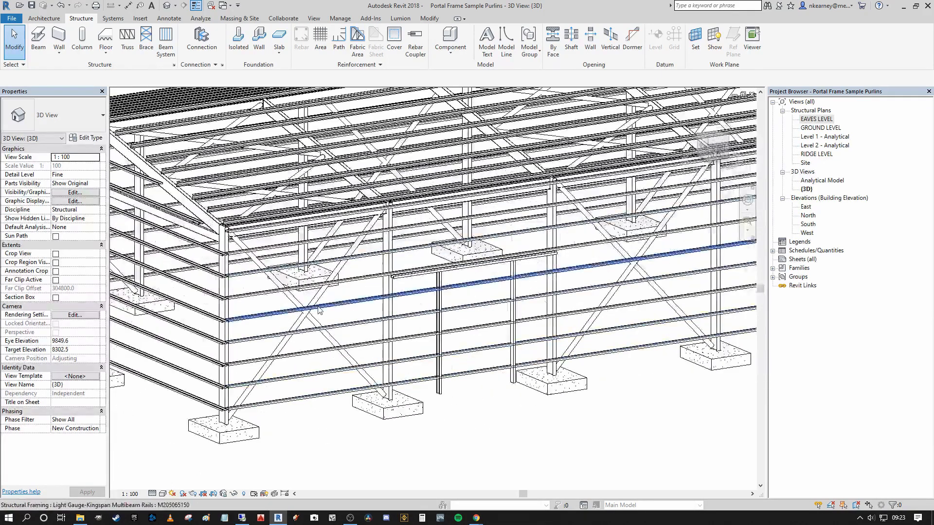
# Step: Select the beam system of the side wall with the door opening and open its boundary for editing in the right side view
pyautogui.click(319, 310)
pyautogui.click(715, 146)
pyautogui.scroll(3, 377, 225)
pyautogui.scroll(-2, 377, 226)
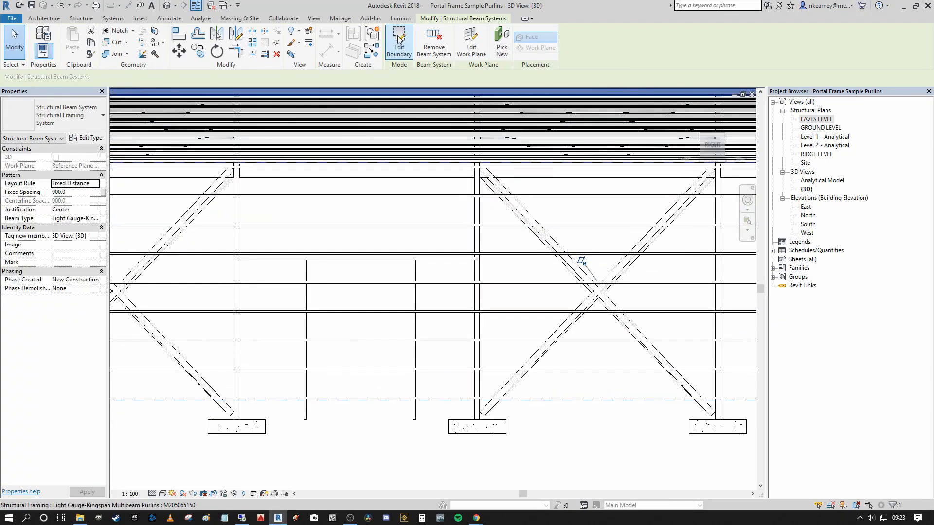
pyautogui.click(399, 44)
# Step: Draw a boundary rectangle about 3478 mm wide around the door opening and delete its bottom line
pyautogui.click(478, 33)
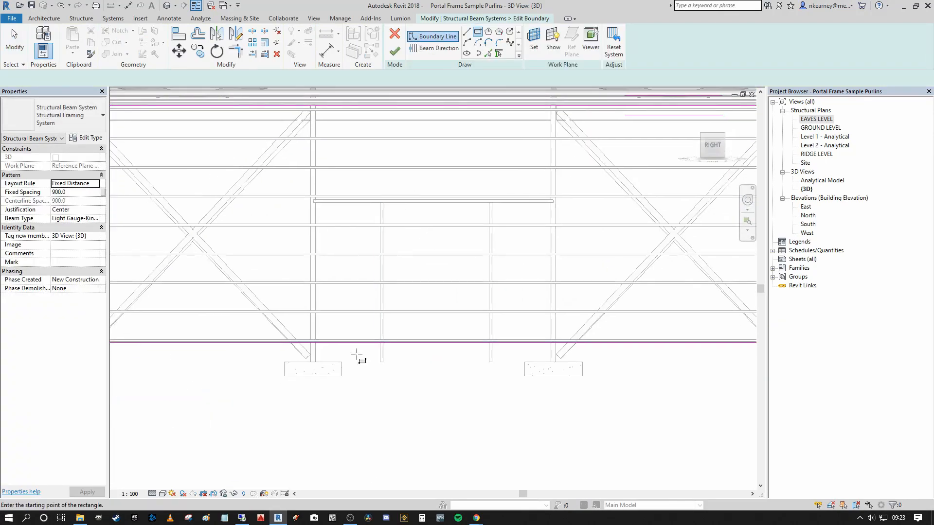
pyautogui.scroll(2, 356, 349)
pyautogui.scroll(2, 510, 202)
pyautogui.scroll(-2, 381, 194)
pyautogui.press('Escape')
pyautogui.scroll(2, 363, 183)
pyautogui.press('Escape')
pyautogui.click(361, 173)
pyautogui.scroll(-3, 361, 173)
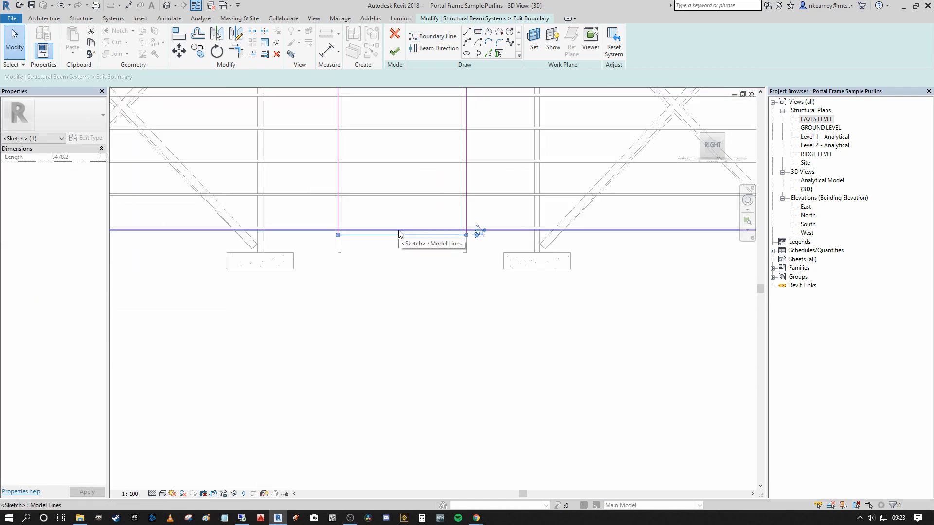
pyautogui.press('Escape')
pyautogui.scroll(-4, 392, 236)
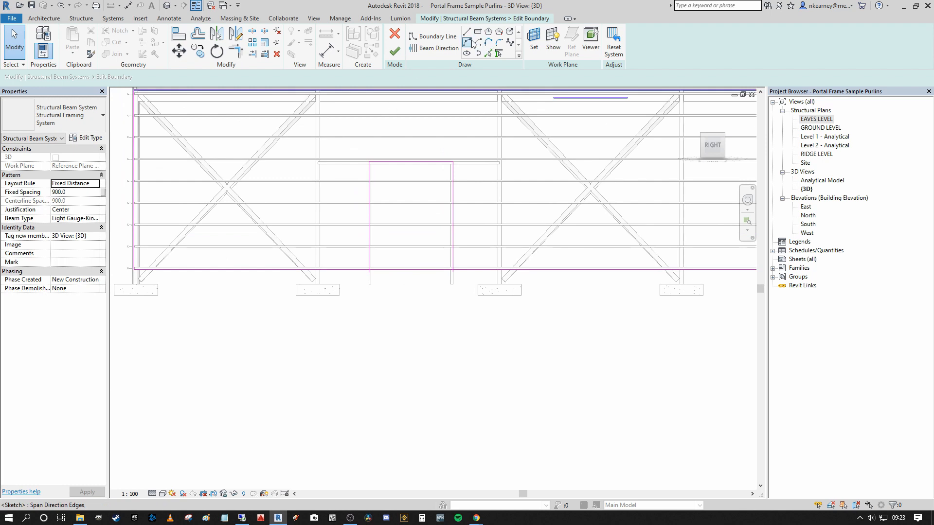
# Step: Split the wall boundary's bottom line within the door opening and trim both parts to the opening's vertical lines
pyautogui.click(252, 30)
pyautogui.click(414, 268)
pyautogui.moveTo(415, 260); pyautogui.dragTo(437, 258, button='middle')
pyautogui.click(236, 52)
pyautogui.click(383, 269)
pyautogui.click(392, 252)
pyautogui.click(473, 254)
pyautogui.click(488, 268)
# Step: Check the notched boundary around the door opening in 3D and finish the boundary edit
pyautogui.keyDown('shift'); pyautogui.moveTo(481, 261); pyautogui.dragTo(428, 262, button='middle'); pyautogui.keyUp('shift')
pyautogui.scroll(8, 452, 327)
pyautogui.moveTo(440, 407); pyautogui.dragTo(380, 400, button='middle')
pyautogui.scroll(4, 380, 399)
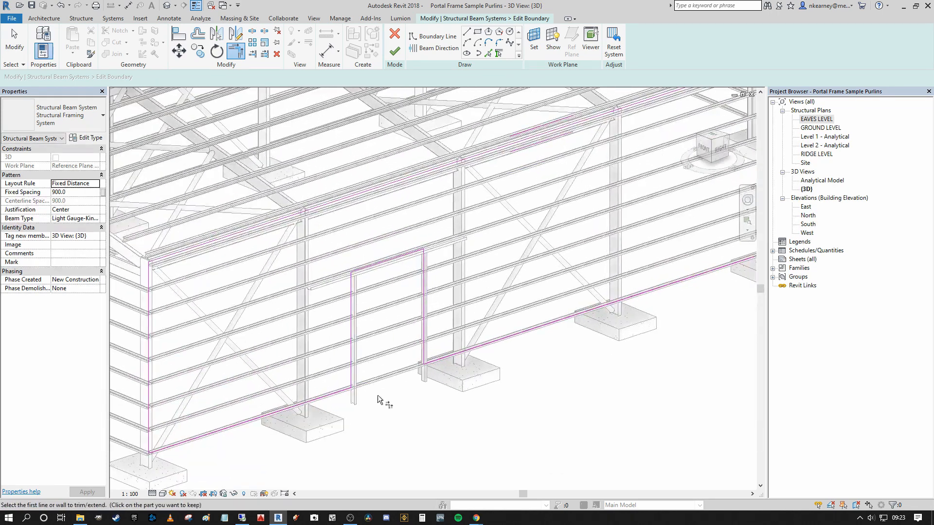
pyautogui.scroll(-5, 478, 343)
pyautogui.scroll(3, 536, 338)
pyautogui.moveTo(463, 369); pyautogui.dragTo(405, 337, button='middle')
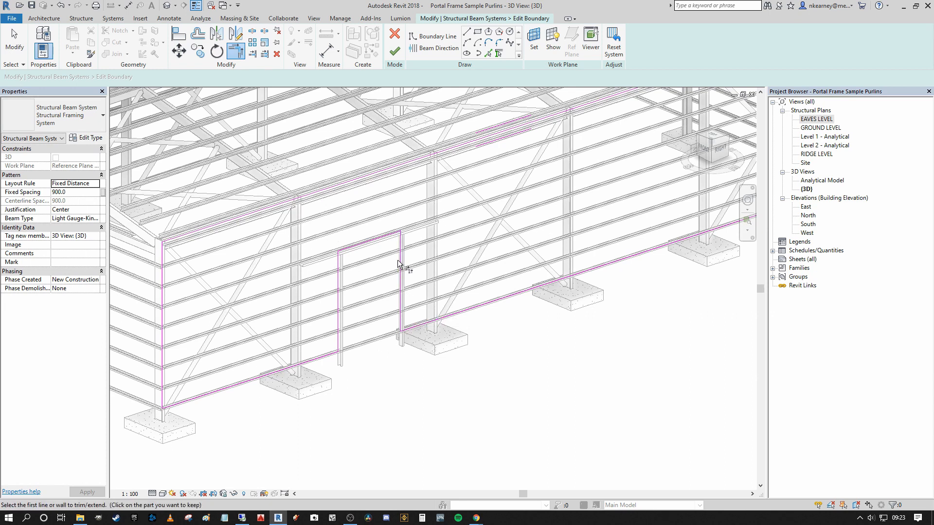
pyautogui.scroll(1, 274, 316)
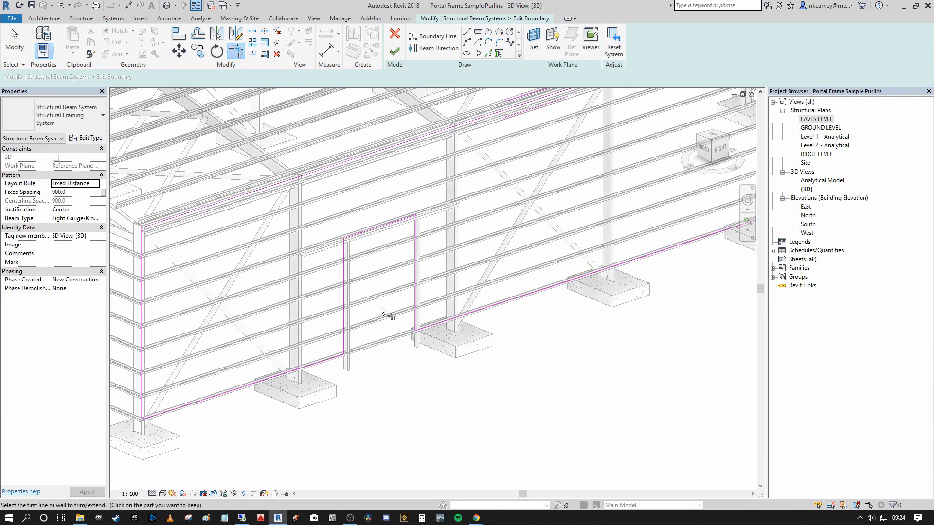
pyautogui.scroll(-3, 418, 273)
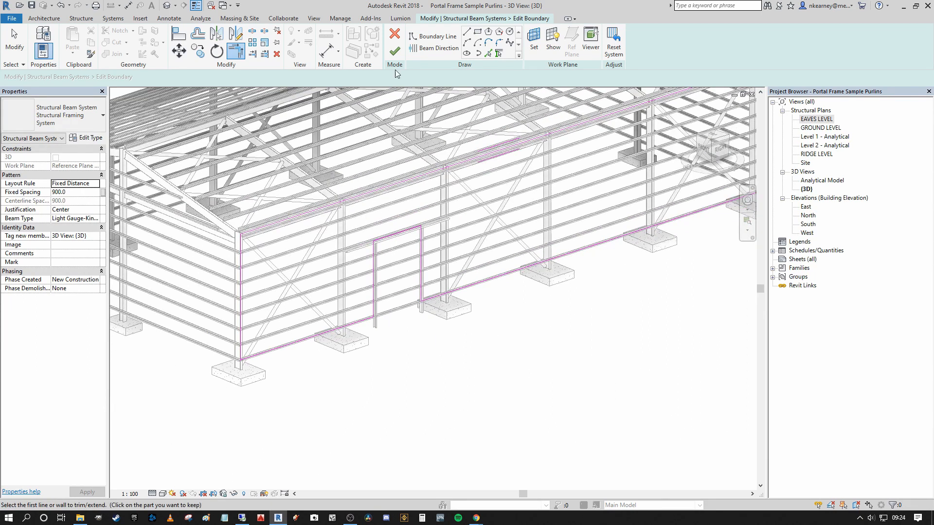
pyautogui.click(395, 52)
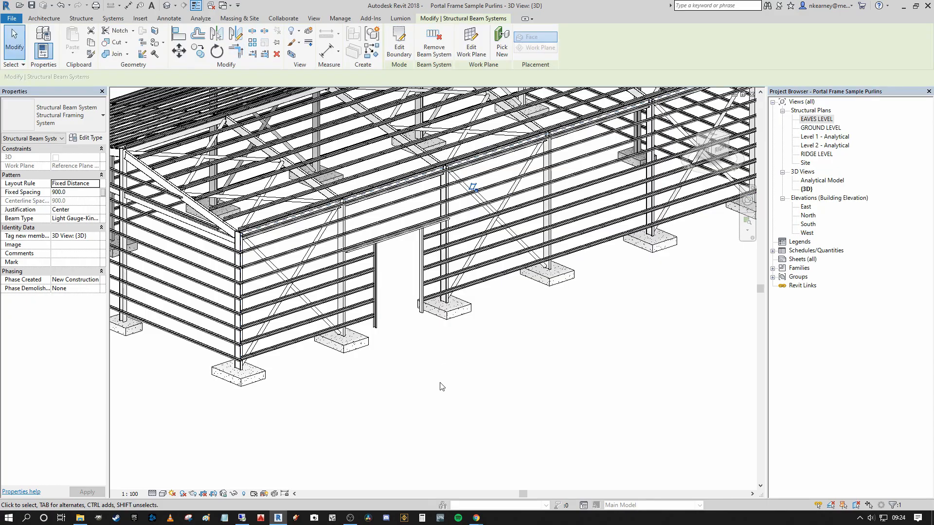
# Step: Examine the cut rails beside the door opening and compare their orientation with the full-length rail above it
pyautogui.scroll(2, 296, 294)
pyautogui.scroll(2, 296, 294)
pyautogui.keyDown('shift'); pyautogui.moveTo(247, 292); pyautogui.dragTo(298, 267, button='middle'); pyautogui.keyUp('shift')
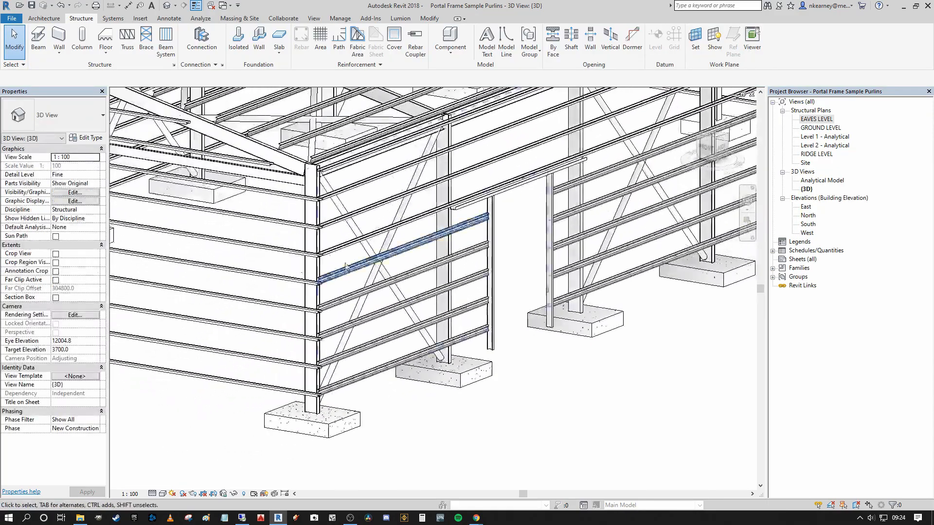
pyautogui.scroll(-1, 576, 189)
pyautogui.moveTo(576, 189); pyautogui.dragTo(455, 246, button='middle')
pyautogui.scroll(4, 289, 291)
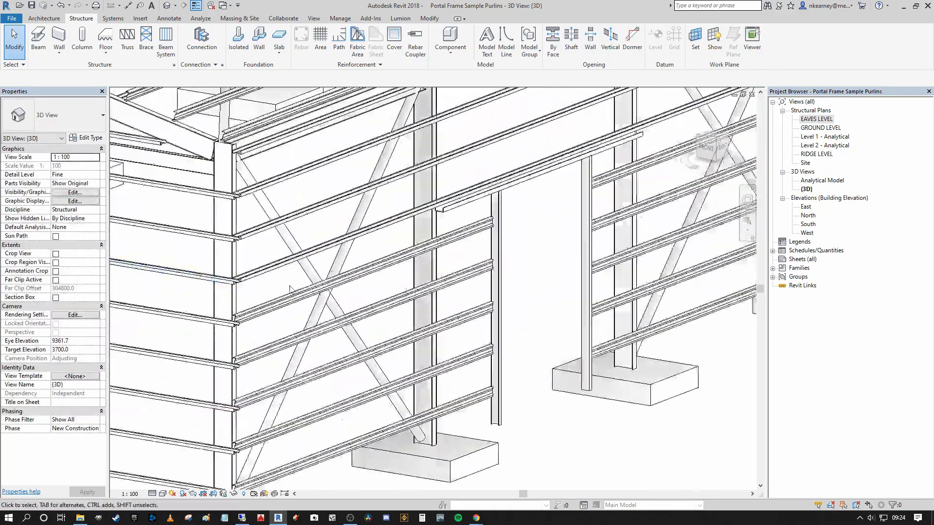
pyautogui.scroll(-2, 270, 303)
pyautogui.click(256, 286)
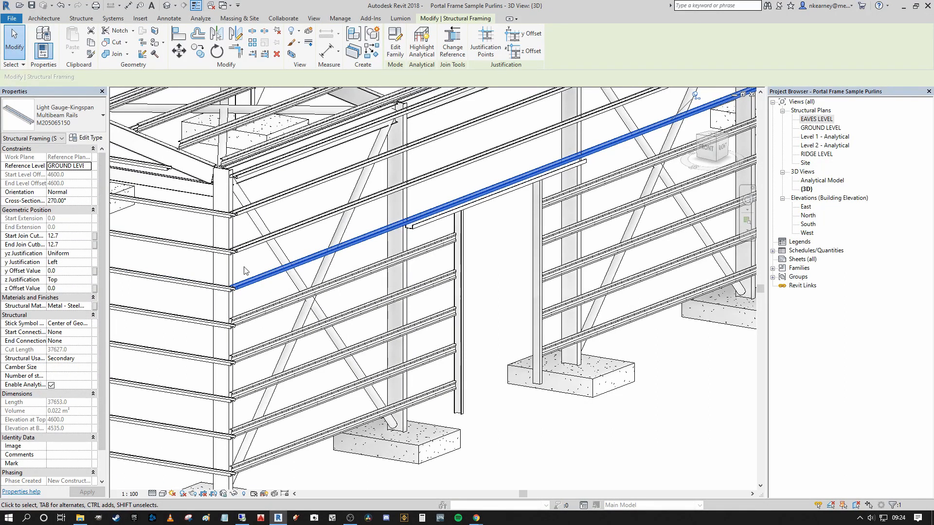
pyautogui.scroll(-3, 274, 273)
pyautogui.press('Escape')
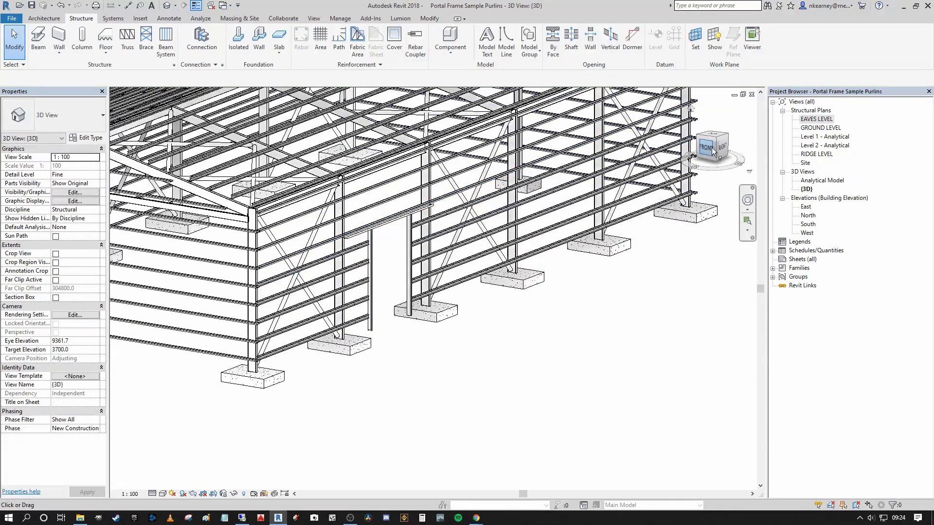
# Step: In the front view, select the cut rails on both sides of the door opening and set their cross-section rotation to 270°
pyautogui.click(706, 148)
pyautogui.scroll(4, 535, 284)
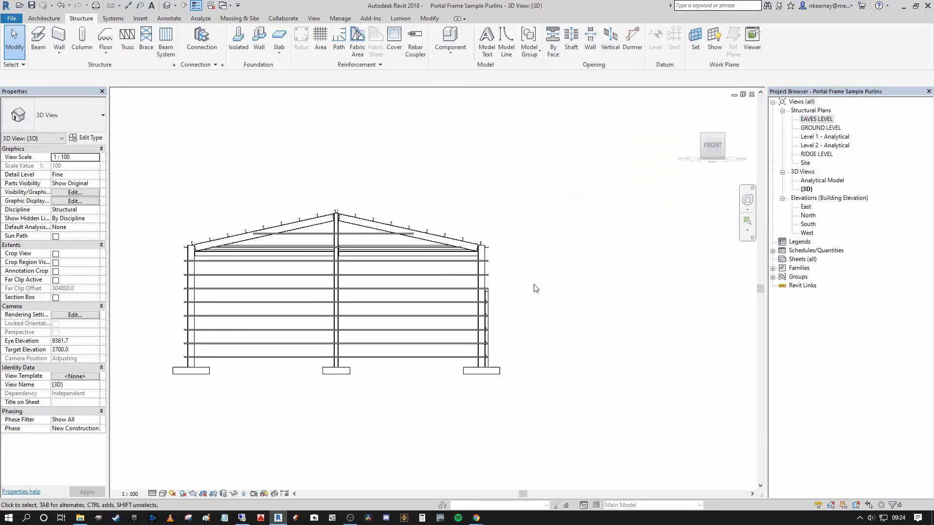
pyautogui.scroll(2, 476, 280)
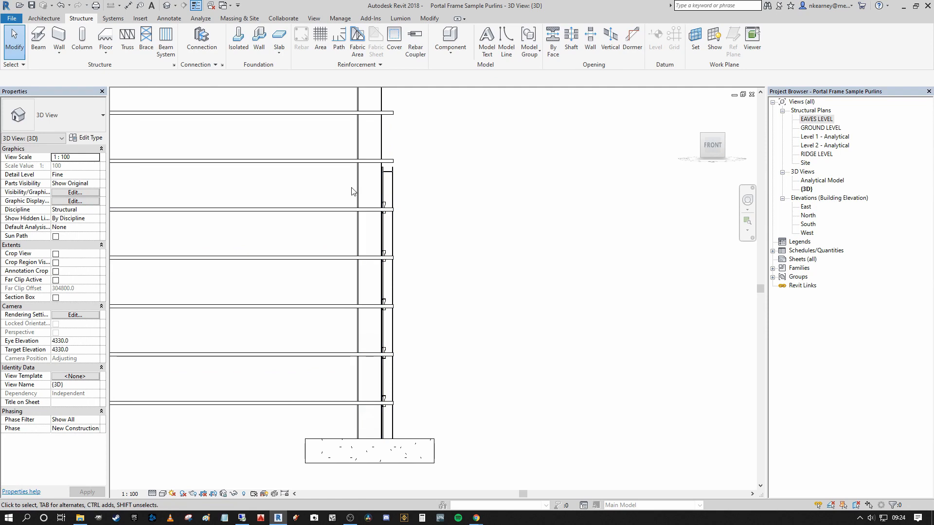
pyautogui.moveTo(374, 257); pyautogui.dragTo(396, 431)
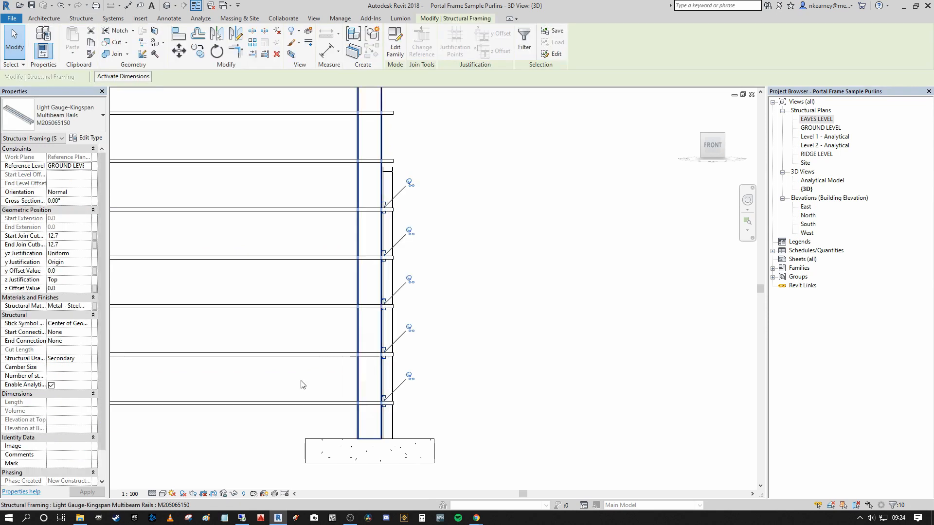
pyautogui.click(78, 271)
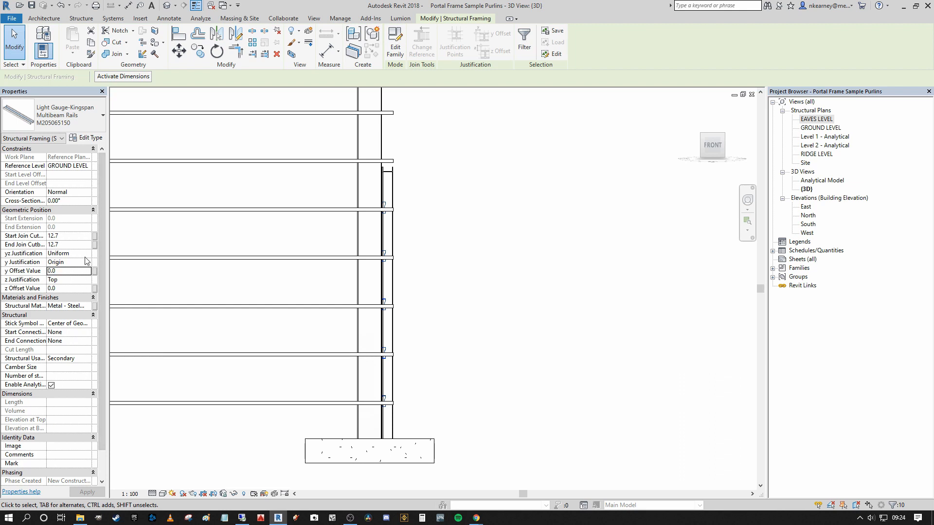
pyautogui.click(84, 262)
pyautogui.click(86, 262)
pyautogui.click(63, 270)
pyautogui.click(71, 204)
pyautogui.write('270')
pyautogui.press('Return')
pyautogui.moveTo(573, 220); pyautogui.dragTo(508, 260, button='middle')
pyautogui.click(674, 255)
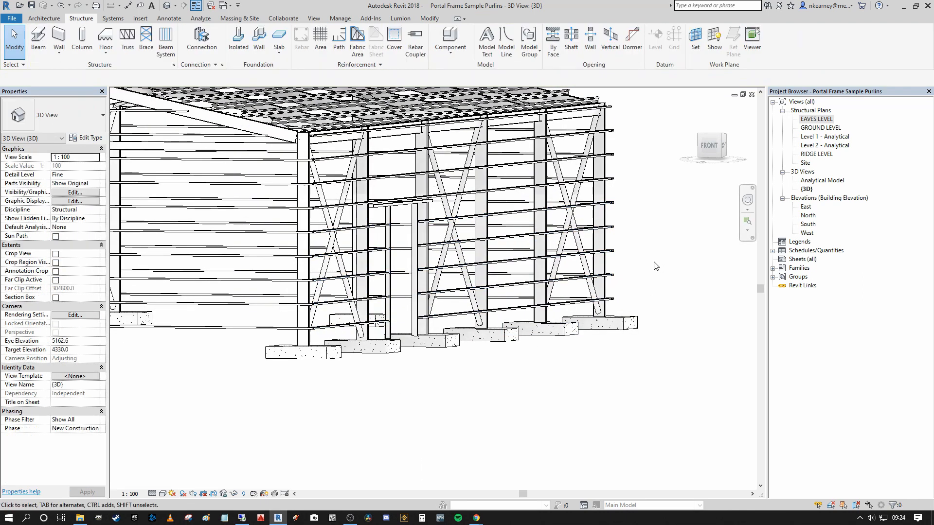
# Step: Examine the rotated rails beside the door opening and the surrounding frame in 3D, up to the eaves corner
pyautogui.keyDown('shift'); pyautogui.moveTo(655, 265); pyautogui.dragTo(690, 298, button='middle'); pyautogui.keyUp('shift')
pyautogui.keyDown('shift'); pyautogui.moveTo(646, 329); pyautogui.dragTo(606, 360, button='middle'); pyautogui.keyUp('shift')
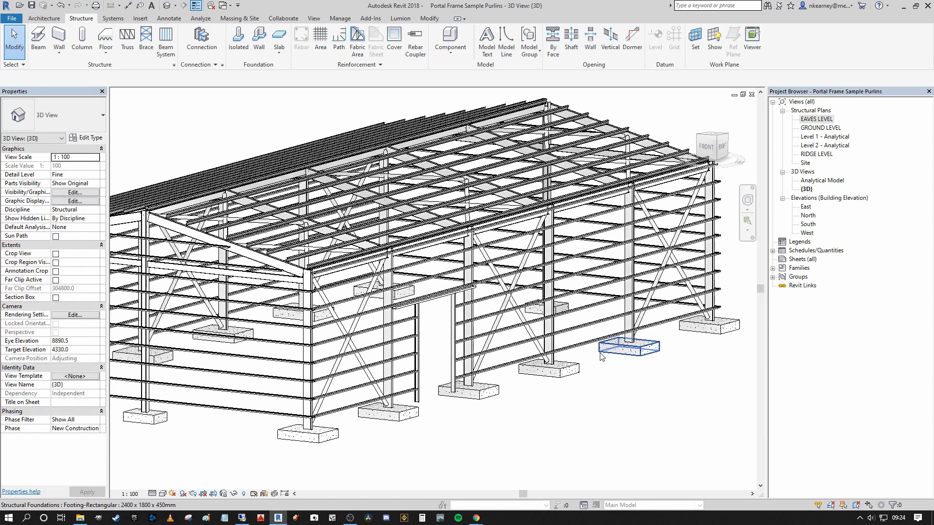
pyautogui.scroll(-2, 455, 238)
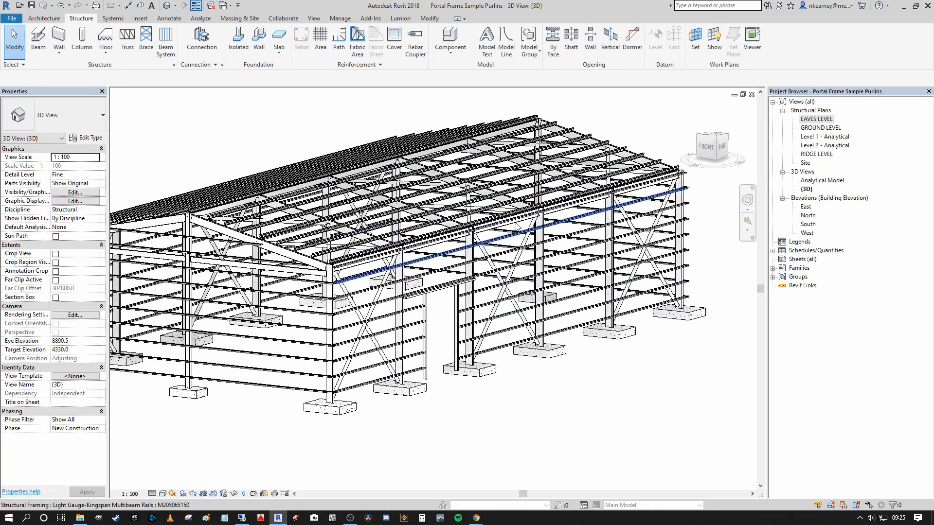
pyautogui.scroll(-1, 385, 314)
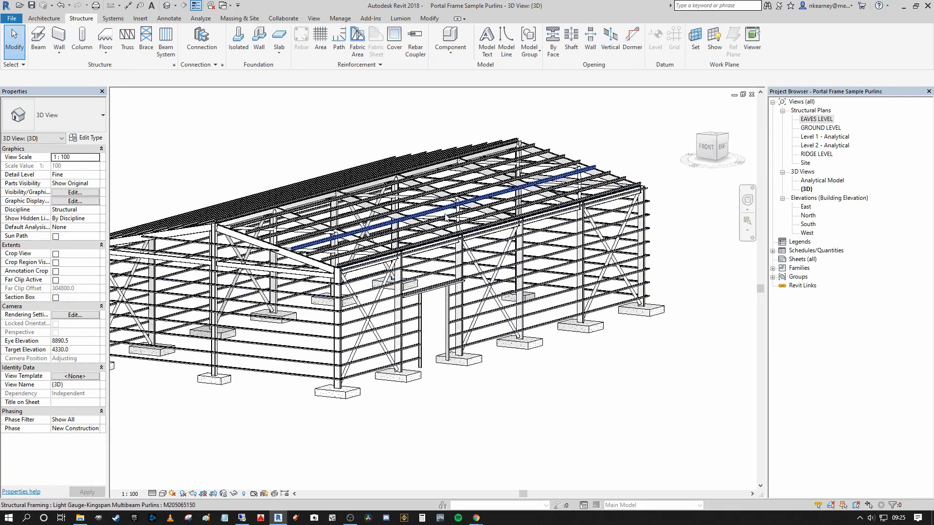
pyautogui.scroll(5, 249, 223)
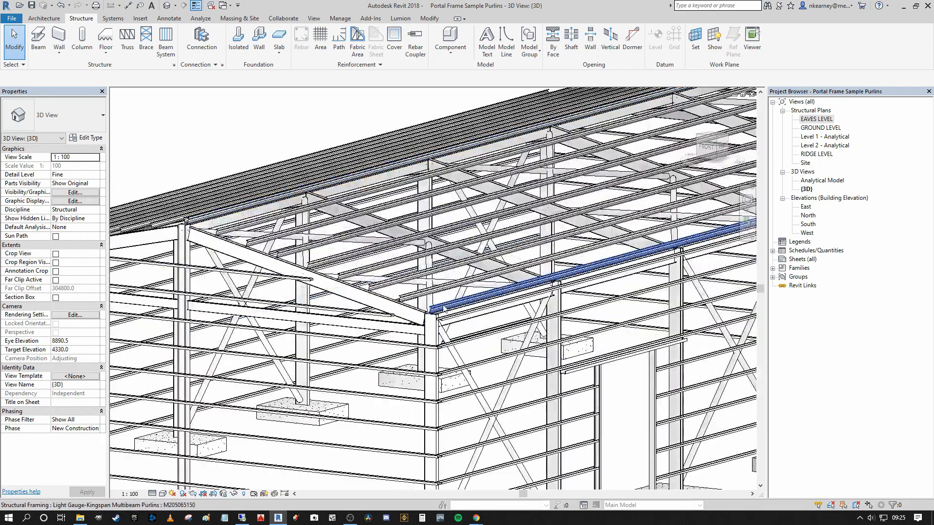
pyautogui.scroll(-3, 440, 304)
pyautogui.scroll(2, 408, 312)
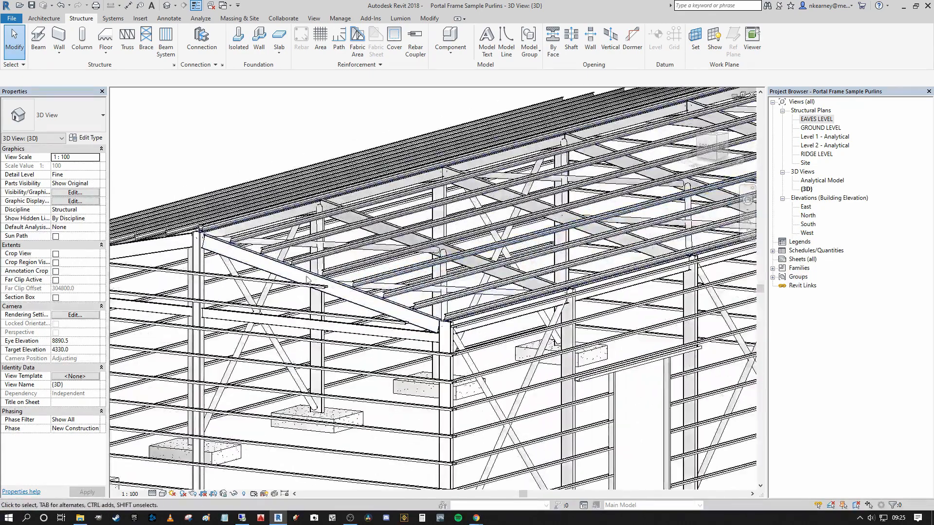
# Step: Select the roof purlin beam system on the door side and examine its layout along the gable rafter and eaves
pyautogui.click(338, 285)
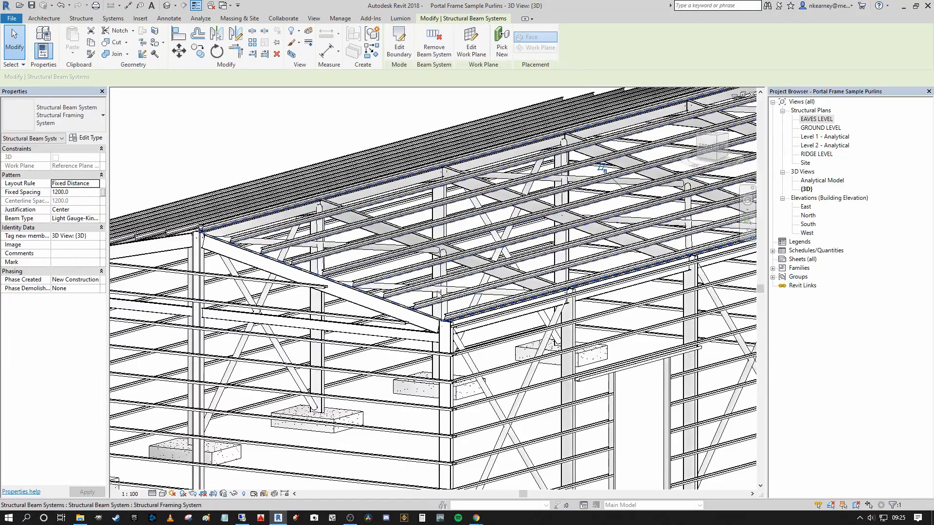
pyautogui.scroll(-1, 380, 262)
pyautogui.scroll(-2, 374, 287)
pyautogui.scroll(5, 368, 305)
pyautogui.scroll(-5, 370, 305)
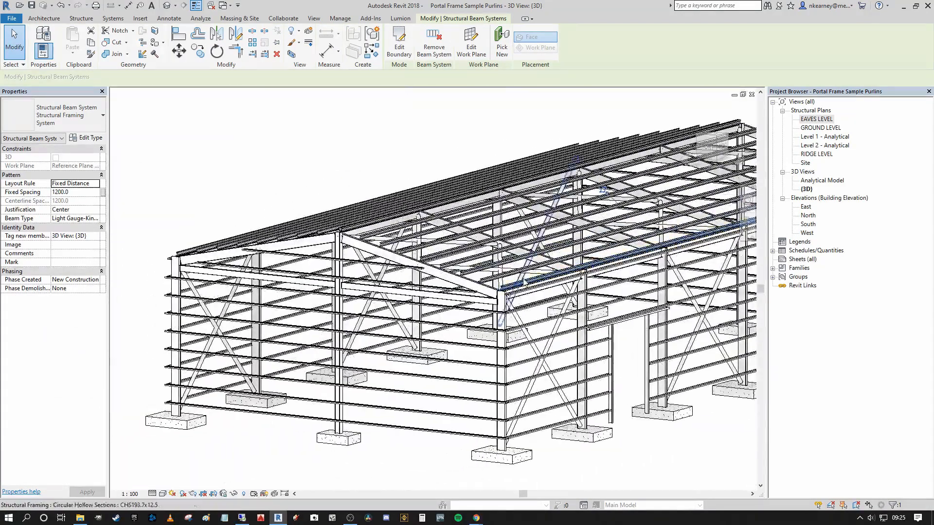
pyautogui.scroll(5, 524, 282)
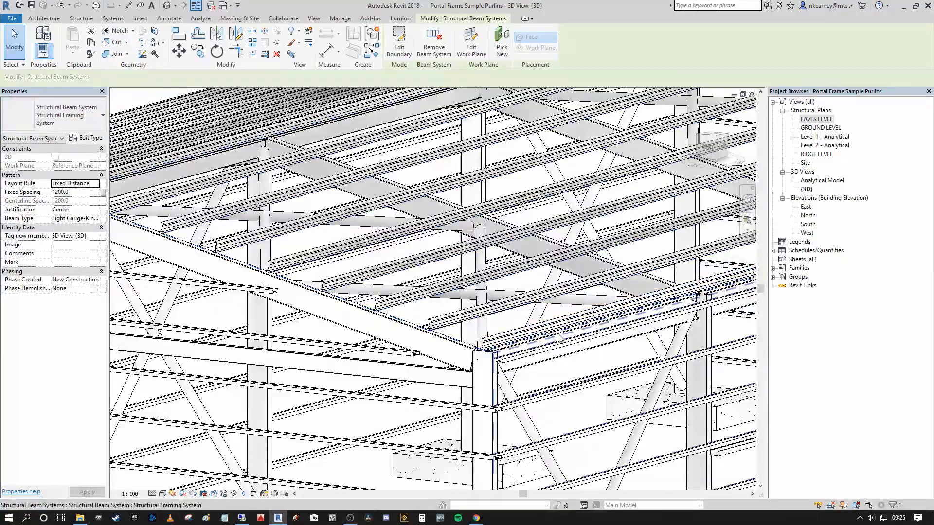
pyautogui.scroll(-3, 506, 344)
pyautogui.scroll(4, 316, 261)
pyautogui.scroll(-4, 316, 261)
pyautogui.scroll(2, 316, 262)
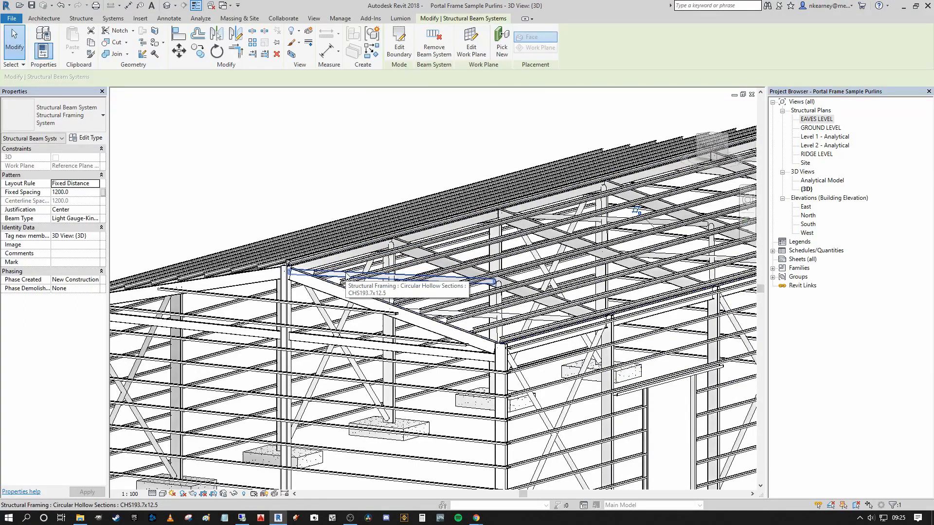
pyautogui.scroll(1, 229, 251)
pyautogui.moveTo(230, 252); pyautogui.dragTo(261, 210, button='middle')
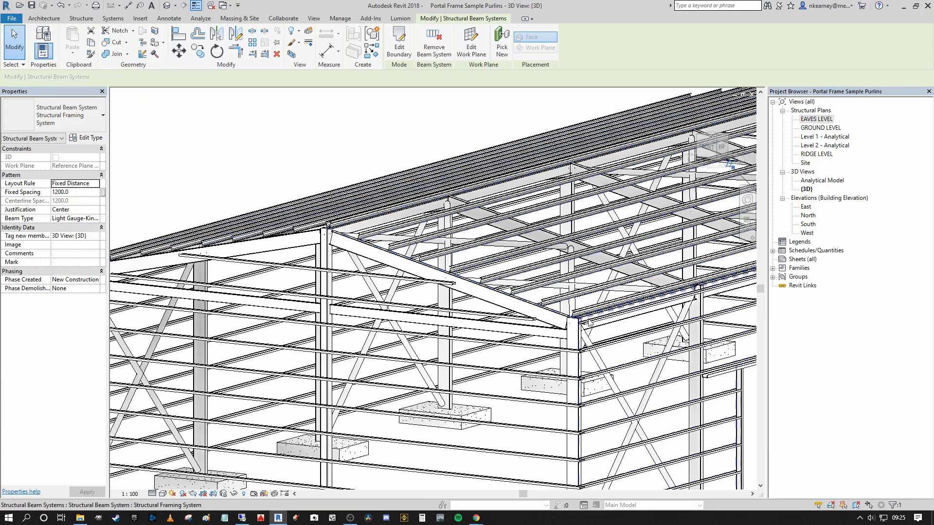
pyautogui.scroll(-2, 263, 129)
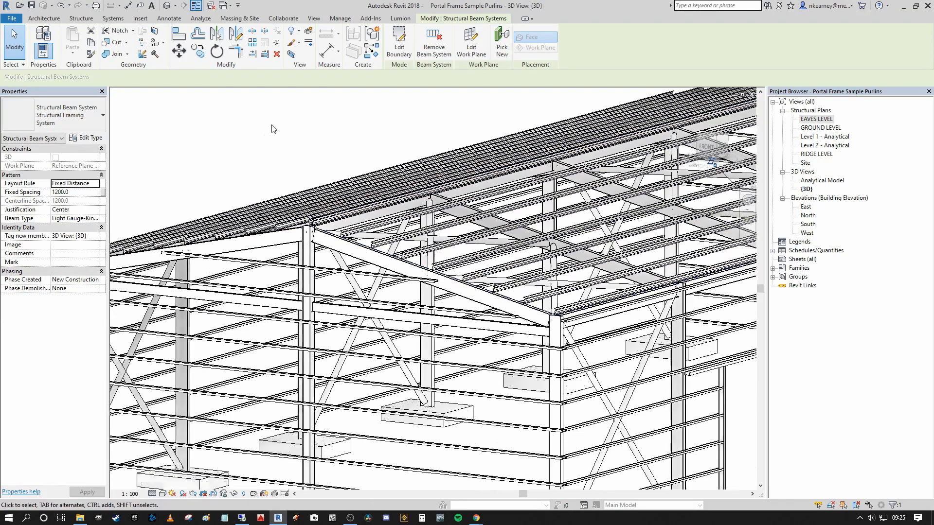
pyautogui.moveTo(309, 134); pyautogui.dragTo(243, 150, button='middle')
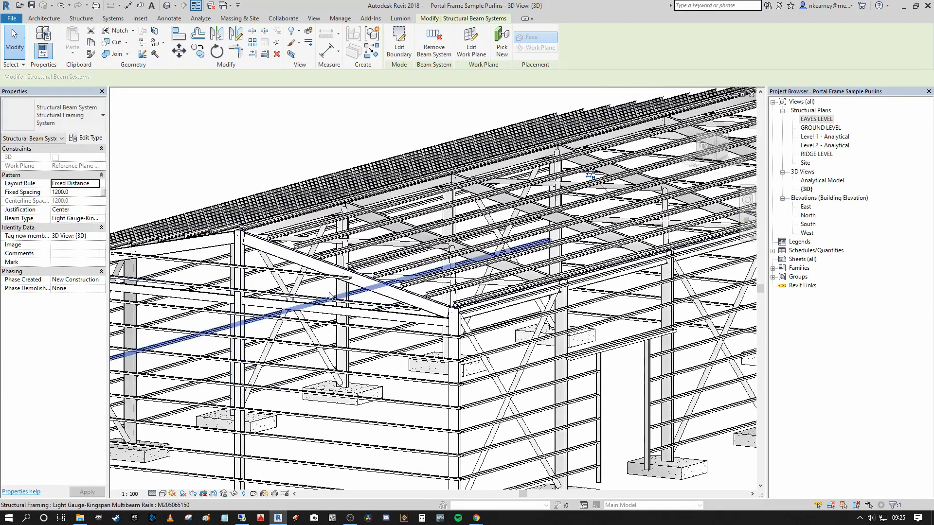
pyautogui.scroll(-1, 162, 145)
pyautogui.click(171, 142)
pyautogui.scroll(5, 416, 286)
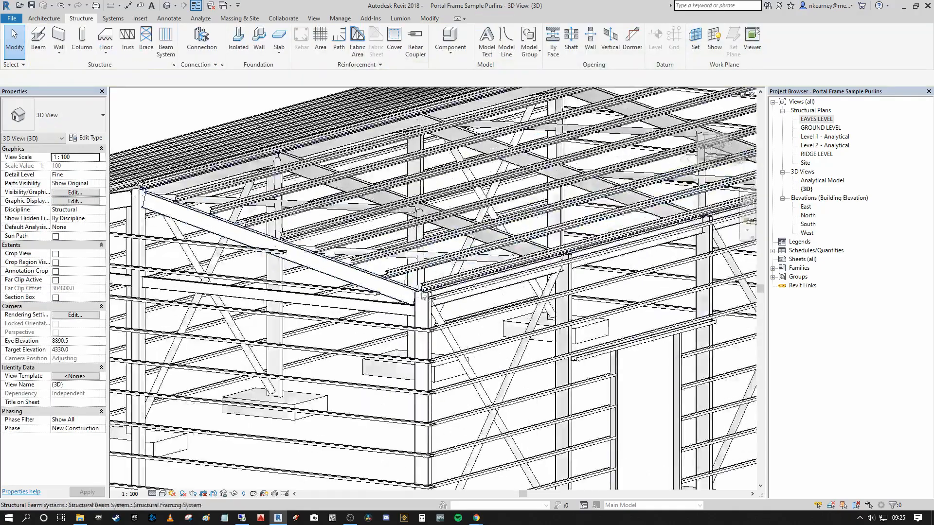
# Step: Select the lowest roof purlin above the door wall, examine it along the eaves, and clear the selection to view the whole frame
pyautogui.click(437, 265)
pyautogui.scroll(-6, 423, 268)
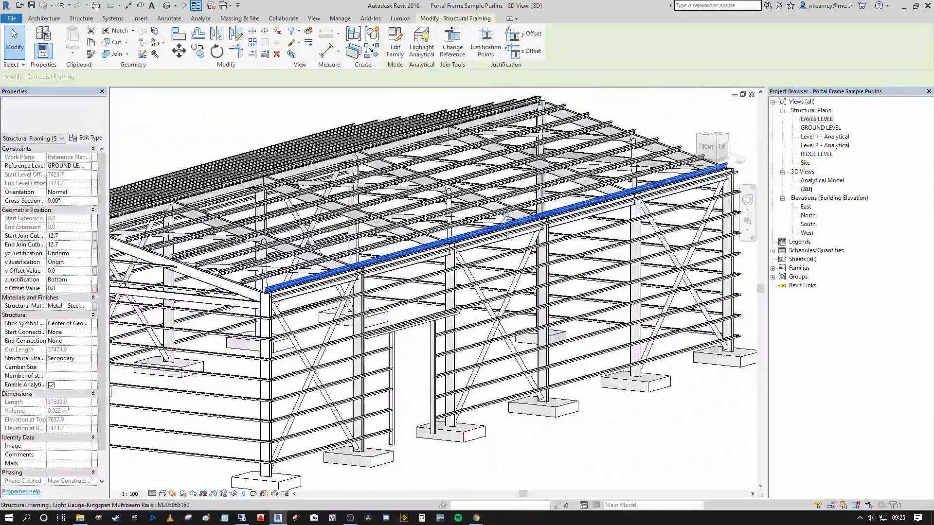
pyautogui.moveTo(363, 262); pyautogui.dragTo(345, 265, button='middle')
pyautogui.scroll(-2, 603, 172)
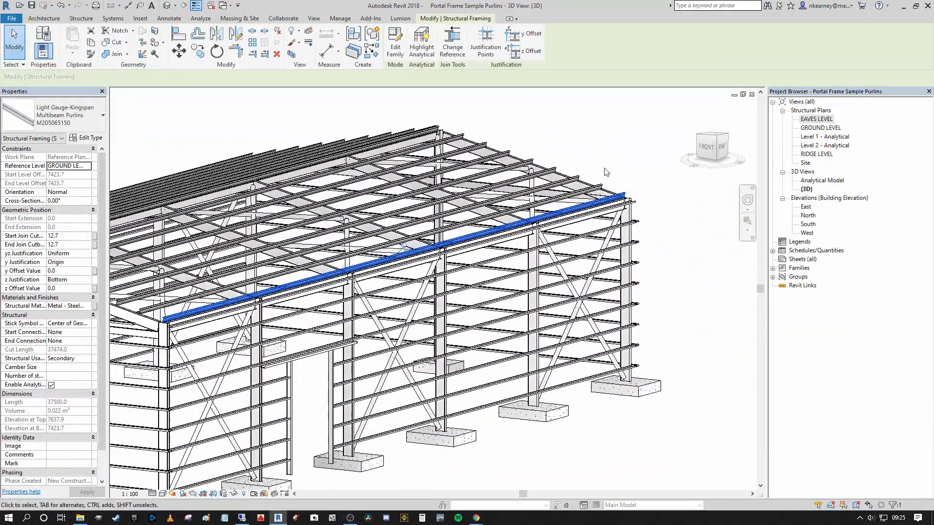
pyautogui.scroll(2, 619, 183)
pyautogui.scroll(-2, 648, 170)
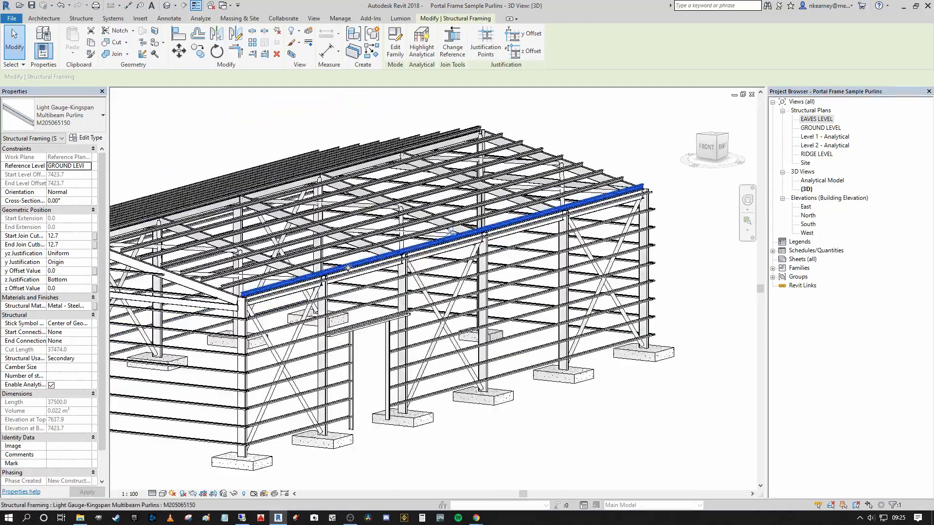
pyautogui.scroll(5, 243, 294)
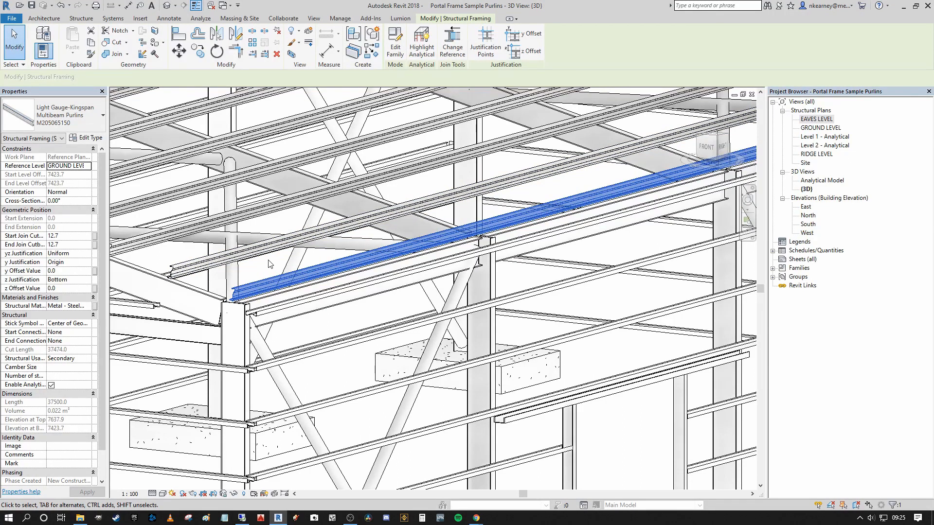
pyautogui.scroll(-5, 272, 262)
pyautogui.moveTo(319, 234); pyautogui.dragTo(452, 293, button='middle')
pyautogui.press('Escape')
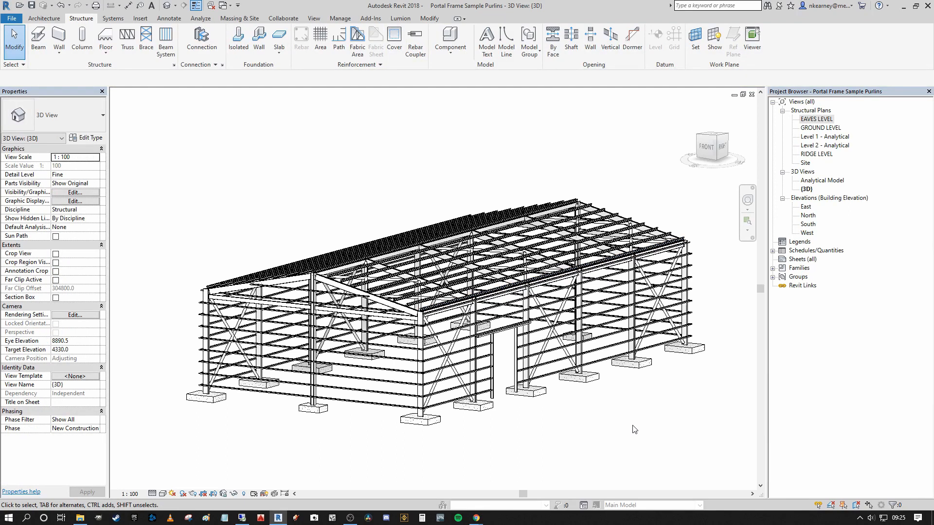